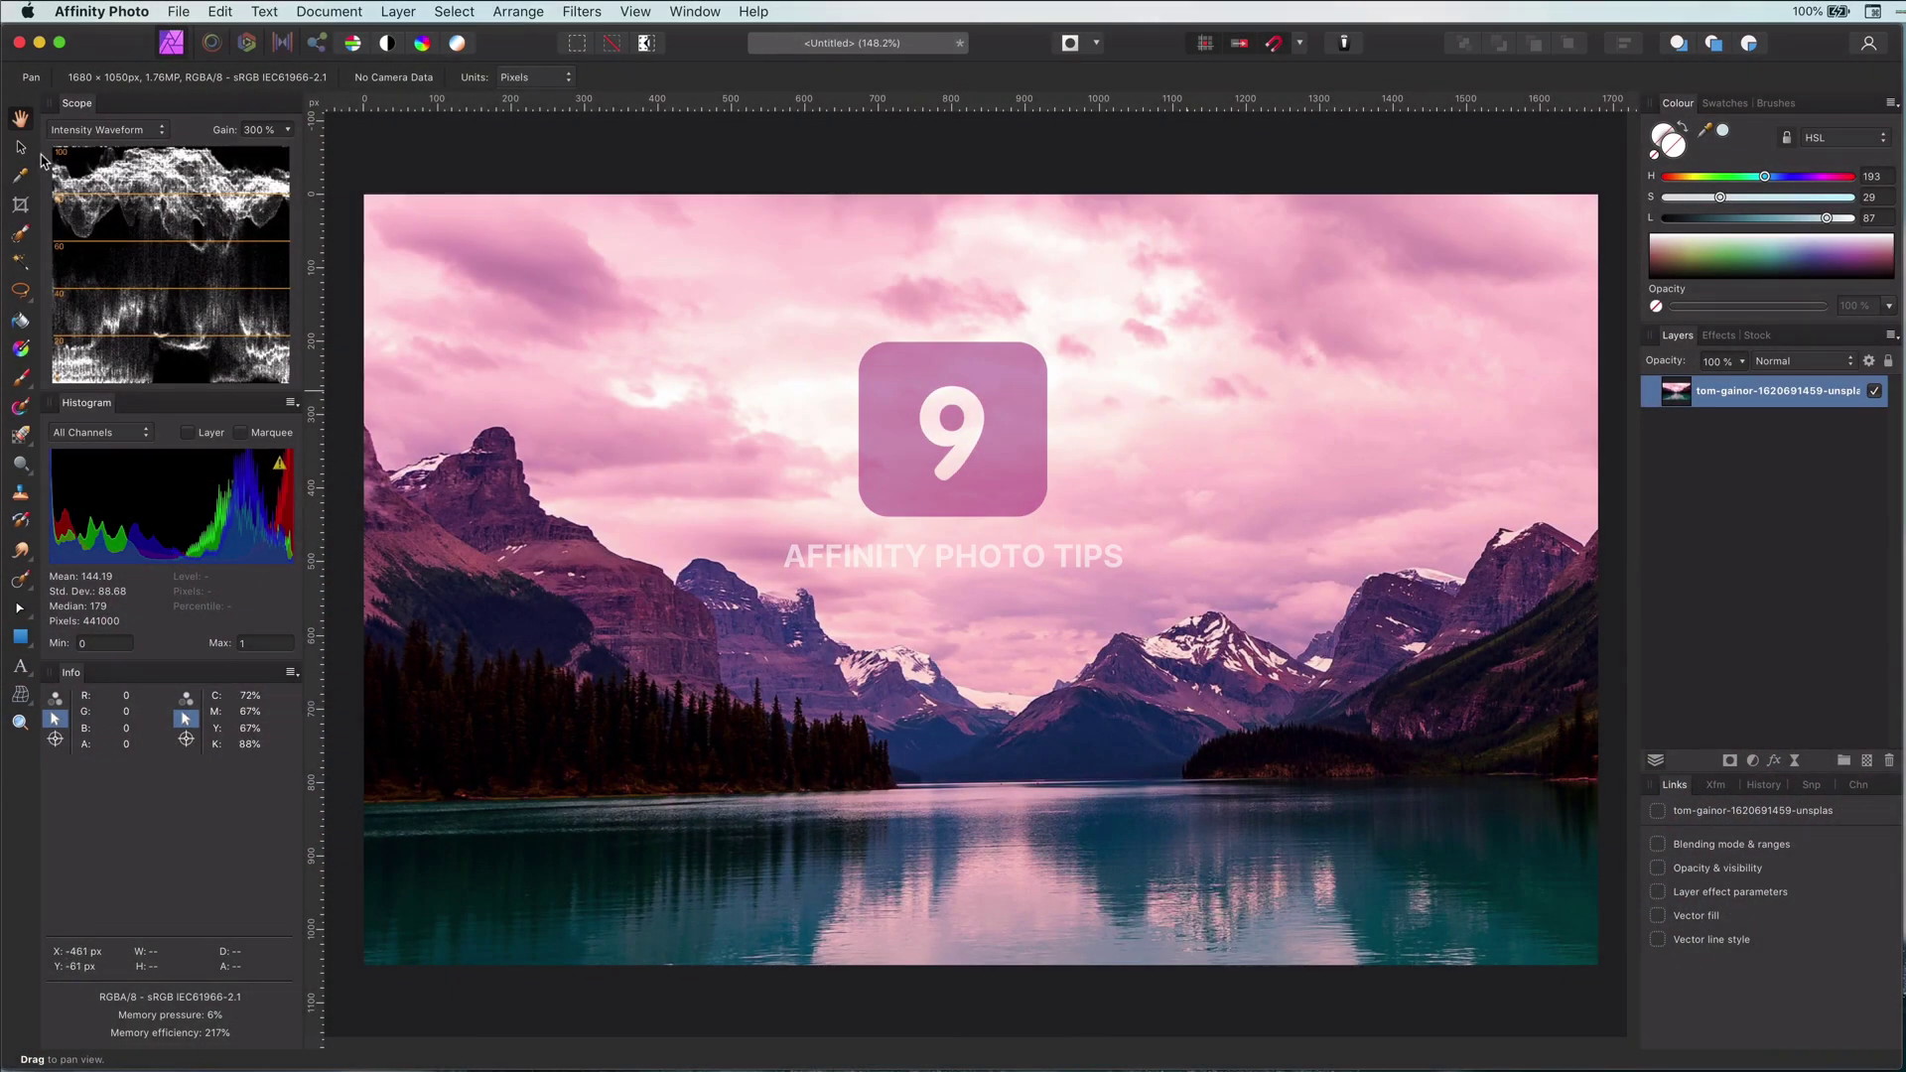
- Add a Levels adjustment above the lake photo and move its dialog off the middle of the image
{"action": "left_click", "coordinate": [20, 148]}
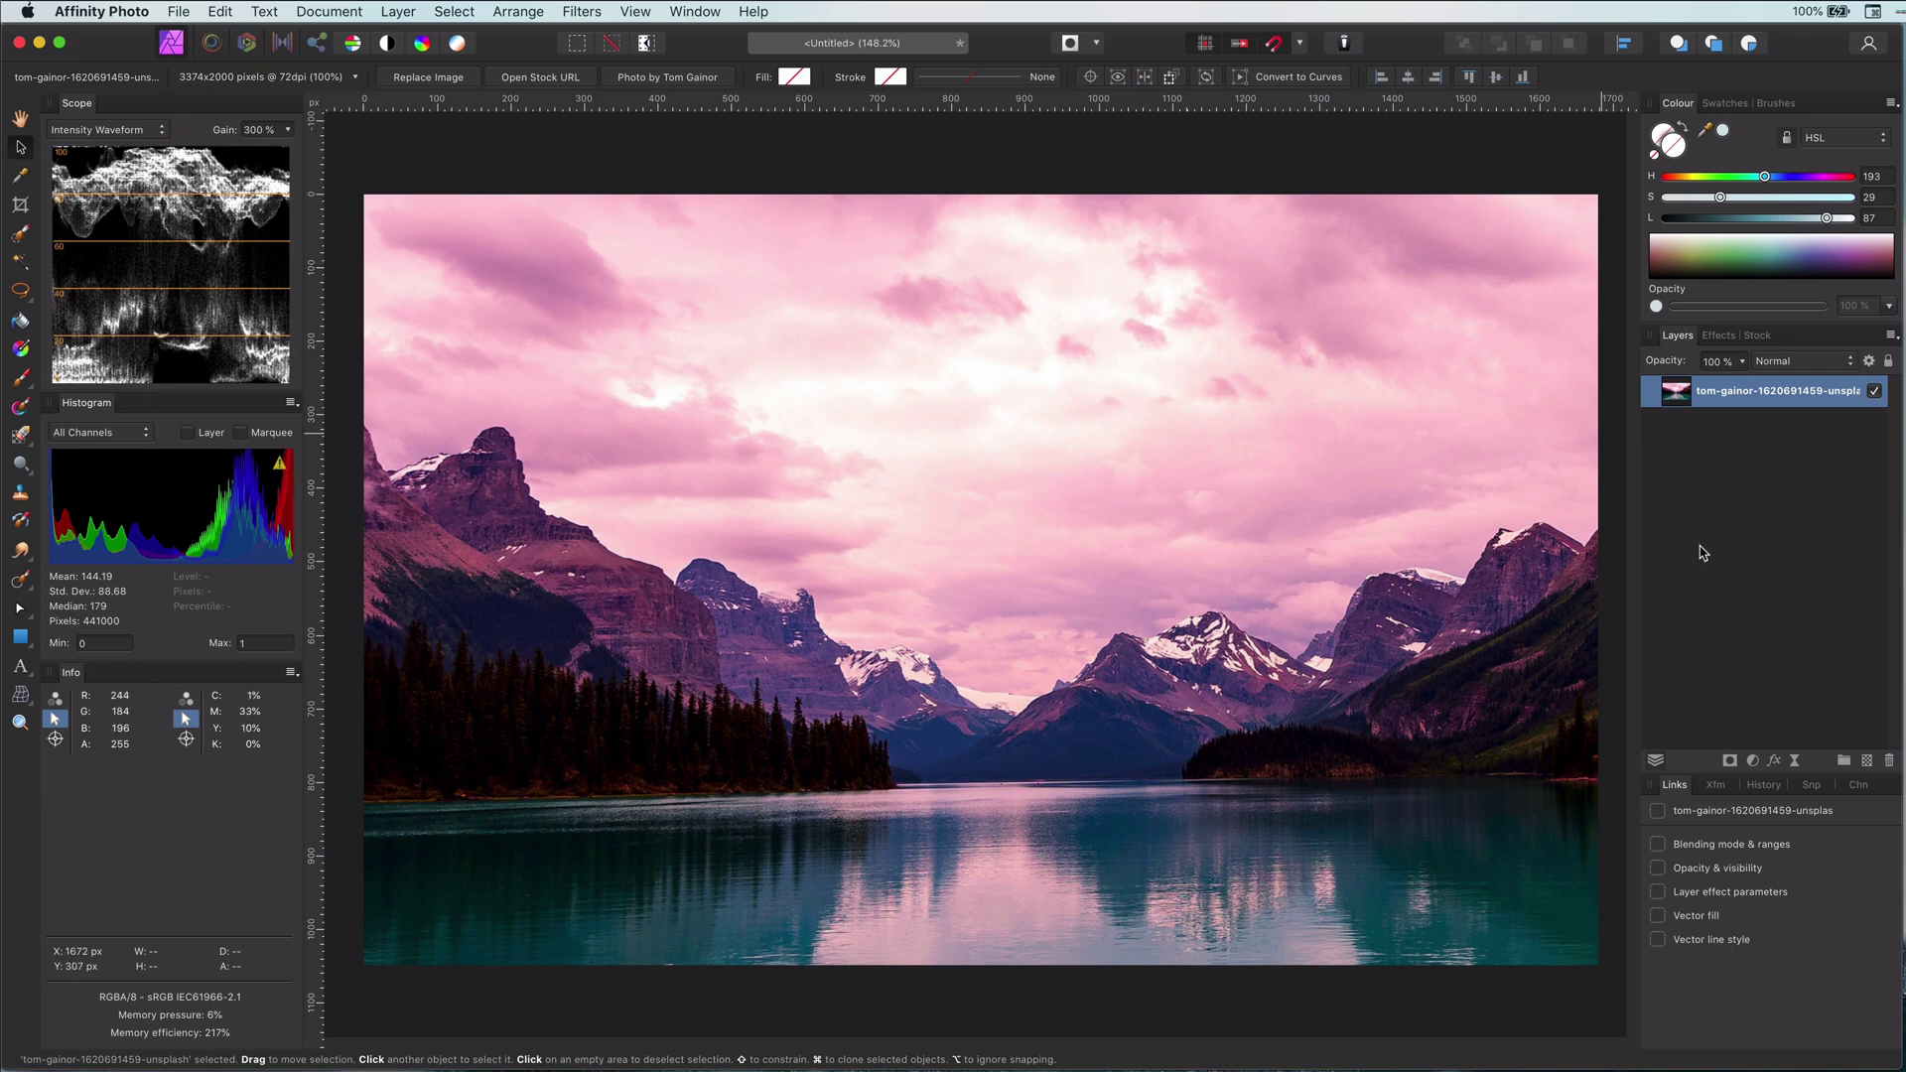
{"action": "left_click", "coordinate": [1753, 764]}
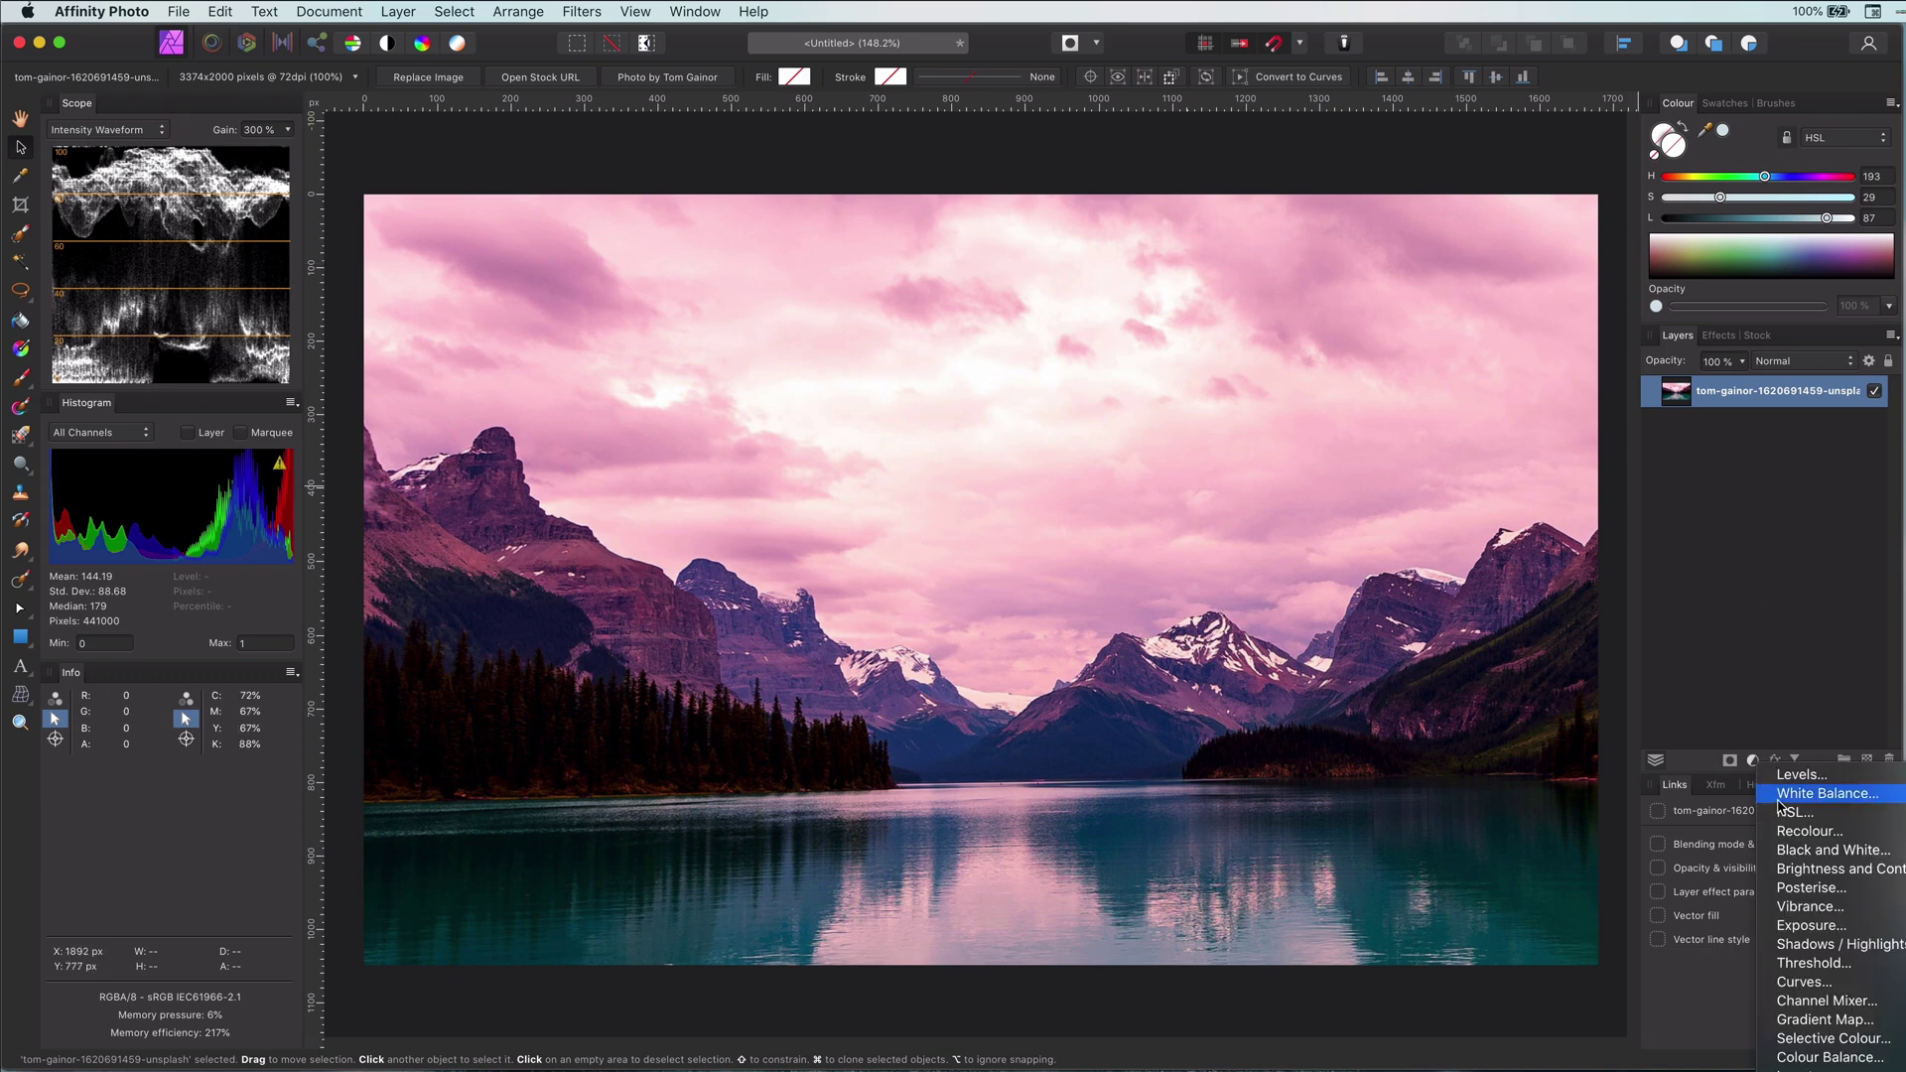
{"action": "left_click", "coordinate": [1799, 774]}
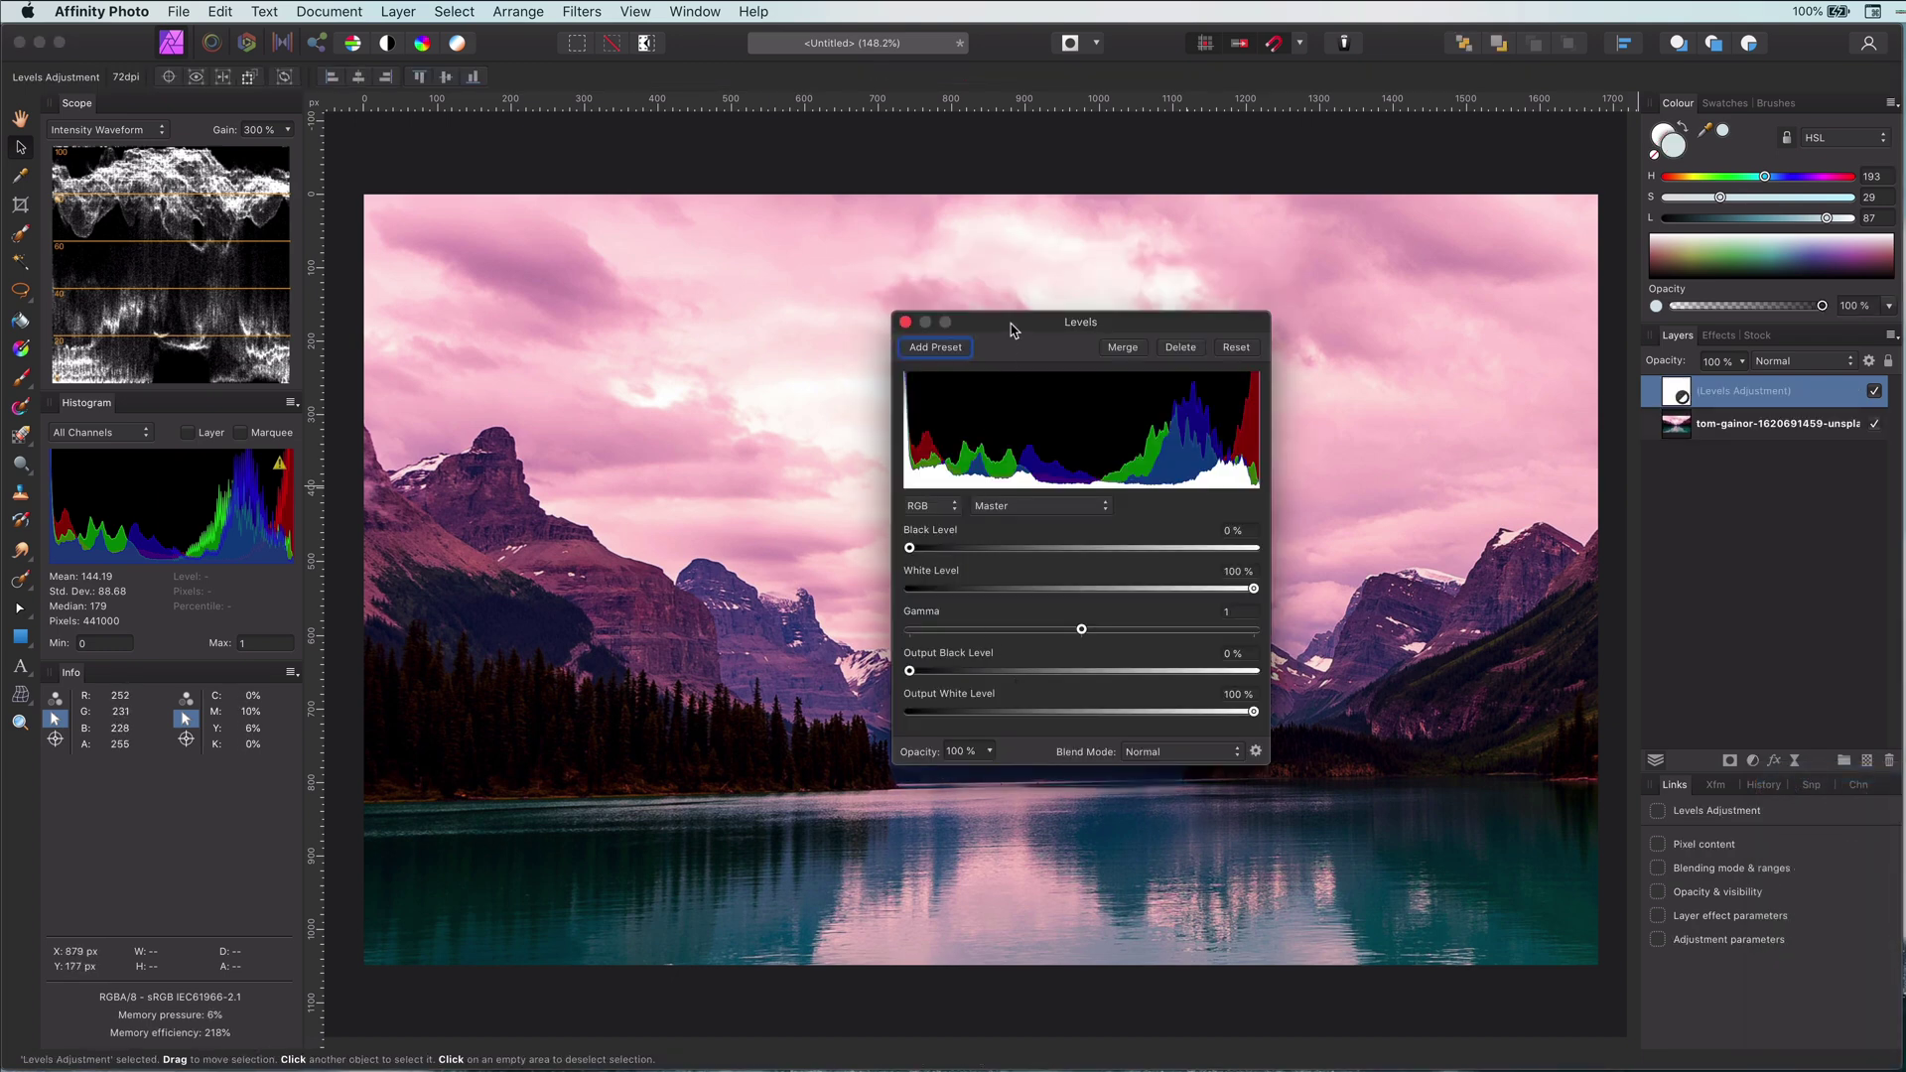
{"action": "left_click_drag", "start_coordinate": [1010, 329], "coordinate": [1349, 572]}
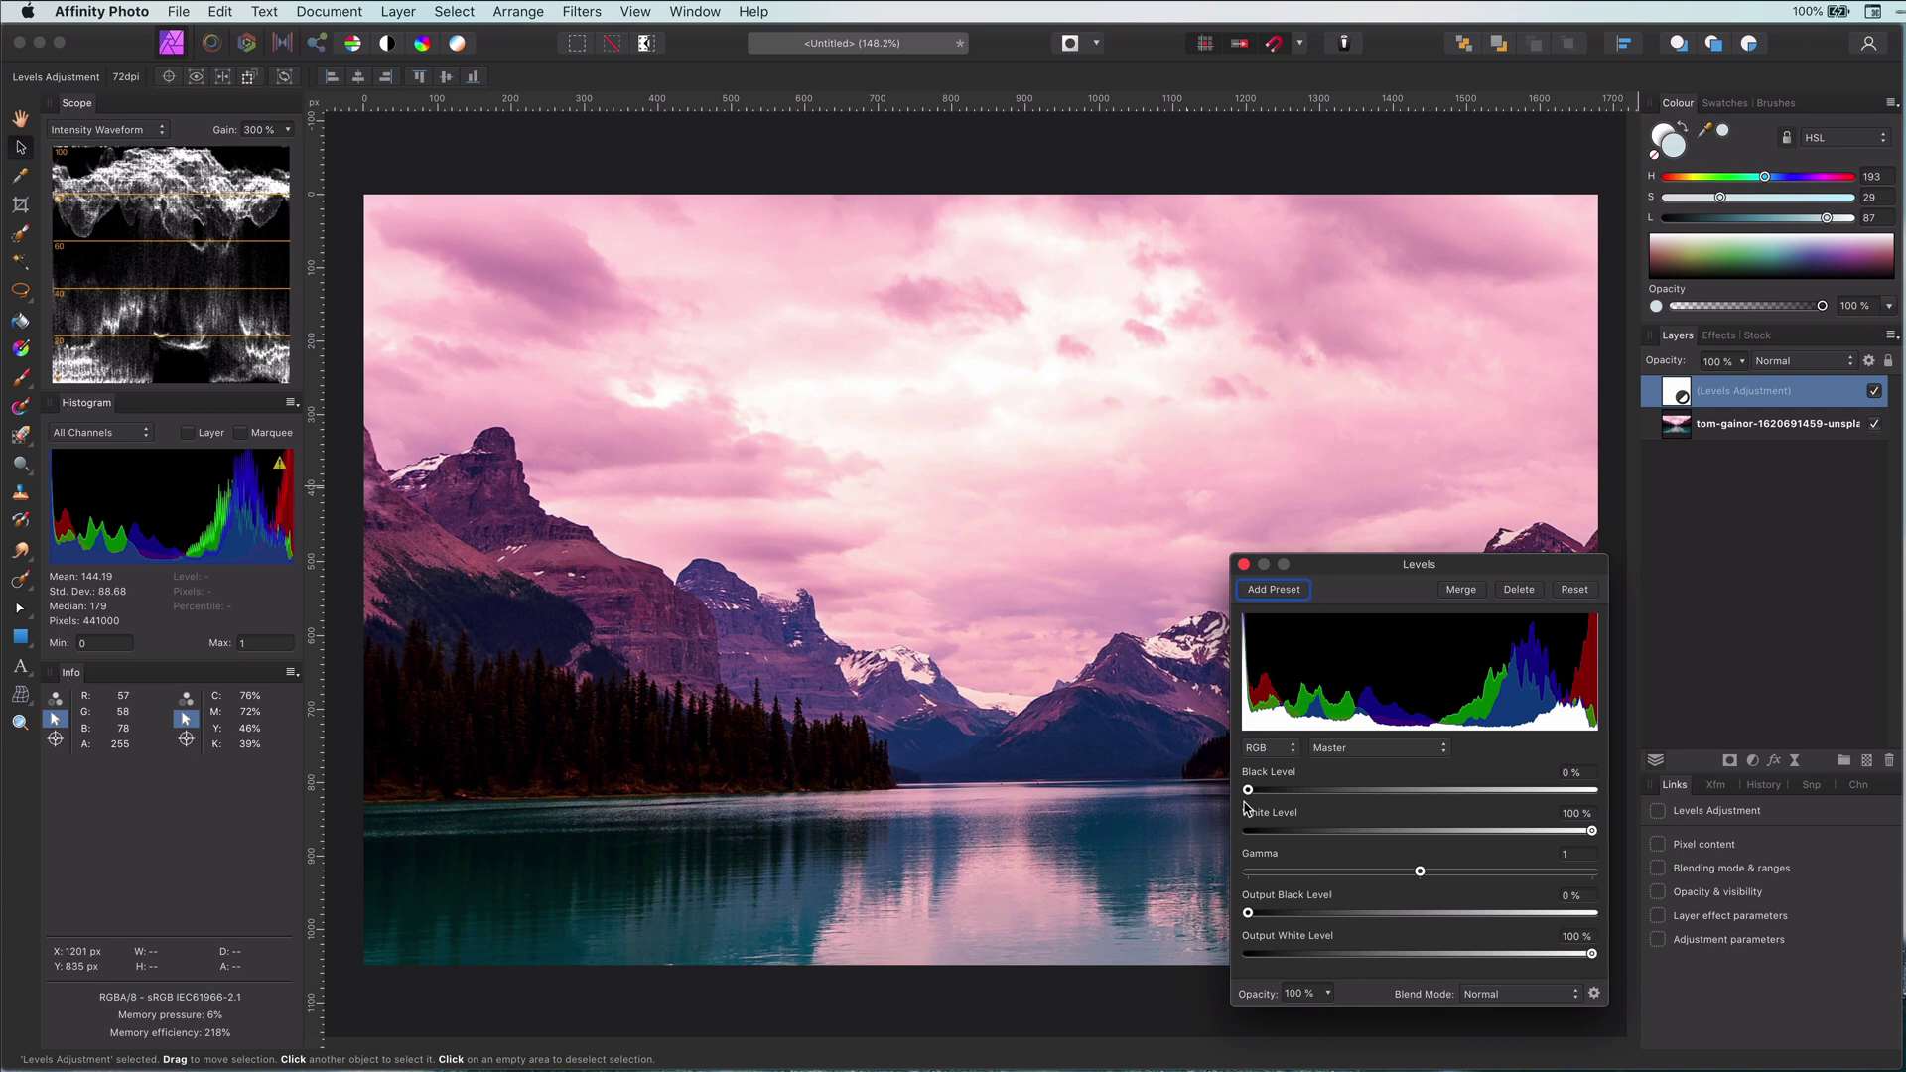
- Preview the black and white clipping in the Levels adjustment and set the Black Level to 3%
{"action": "mouse_move", "coordinate": [1249, 791]}
{"action": "left_mouse_down"}
{"action": "mouse_move", "coordinate": [1298, 790]}
{"action": "mouse_move", "coordinate": [1230, 792]}
{"action": "left_mouse_up"}
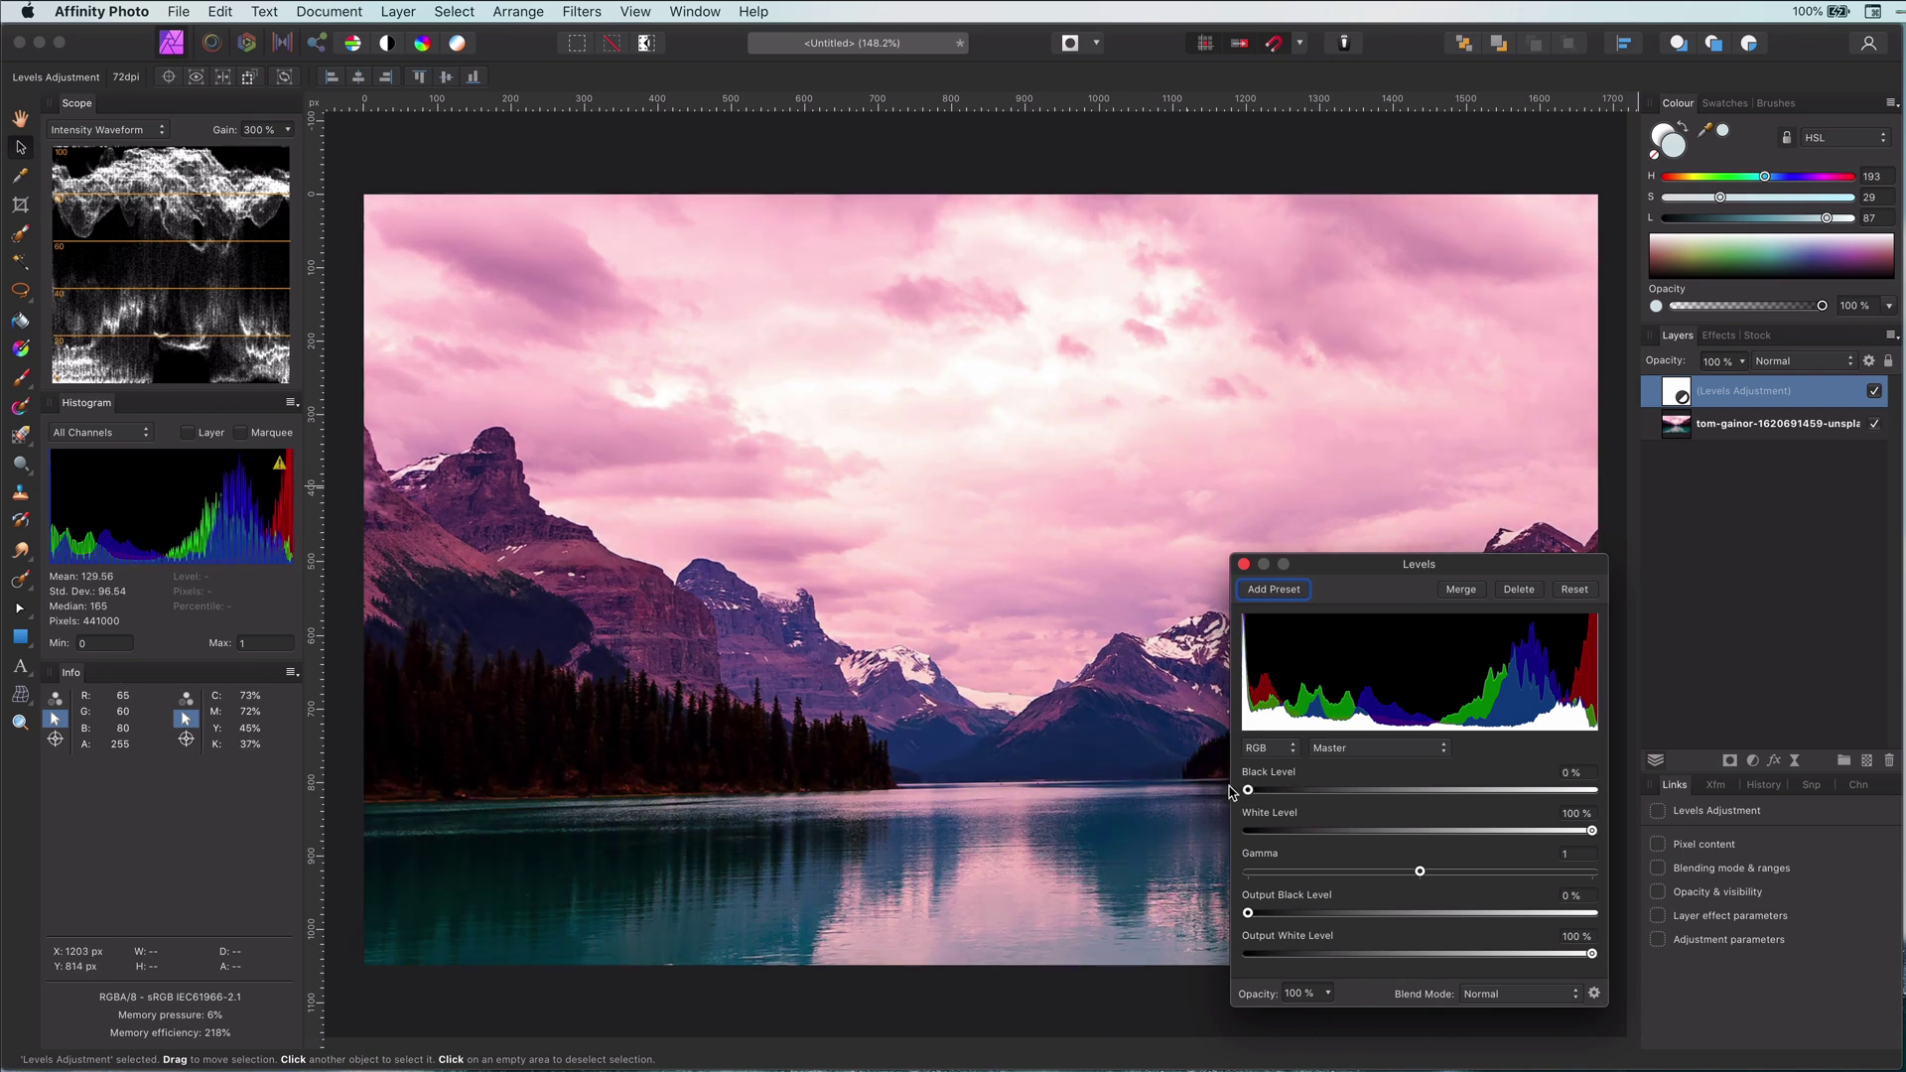
{"action": "mouse_move", "coordinate": [1591, 830]}
{"action": "left_mouse_down"}
{"action": "mouse_move", "coordinate": [1512, 830]}
{"action": "mouse_move", "coordinate": [1624, 840]}
{"action": "left_mouse_up"}
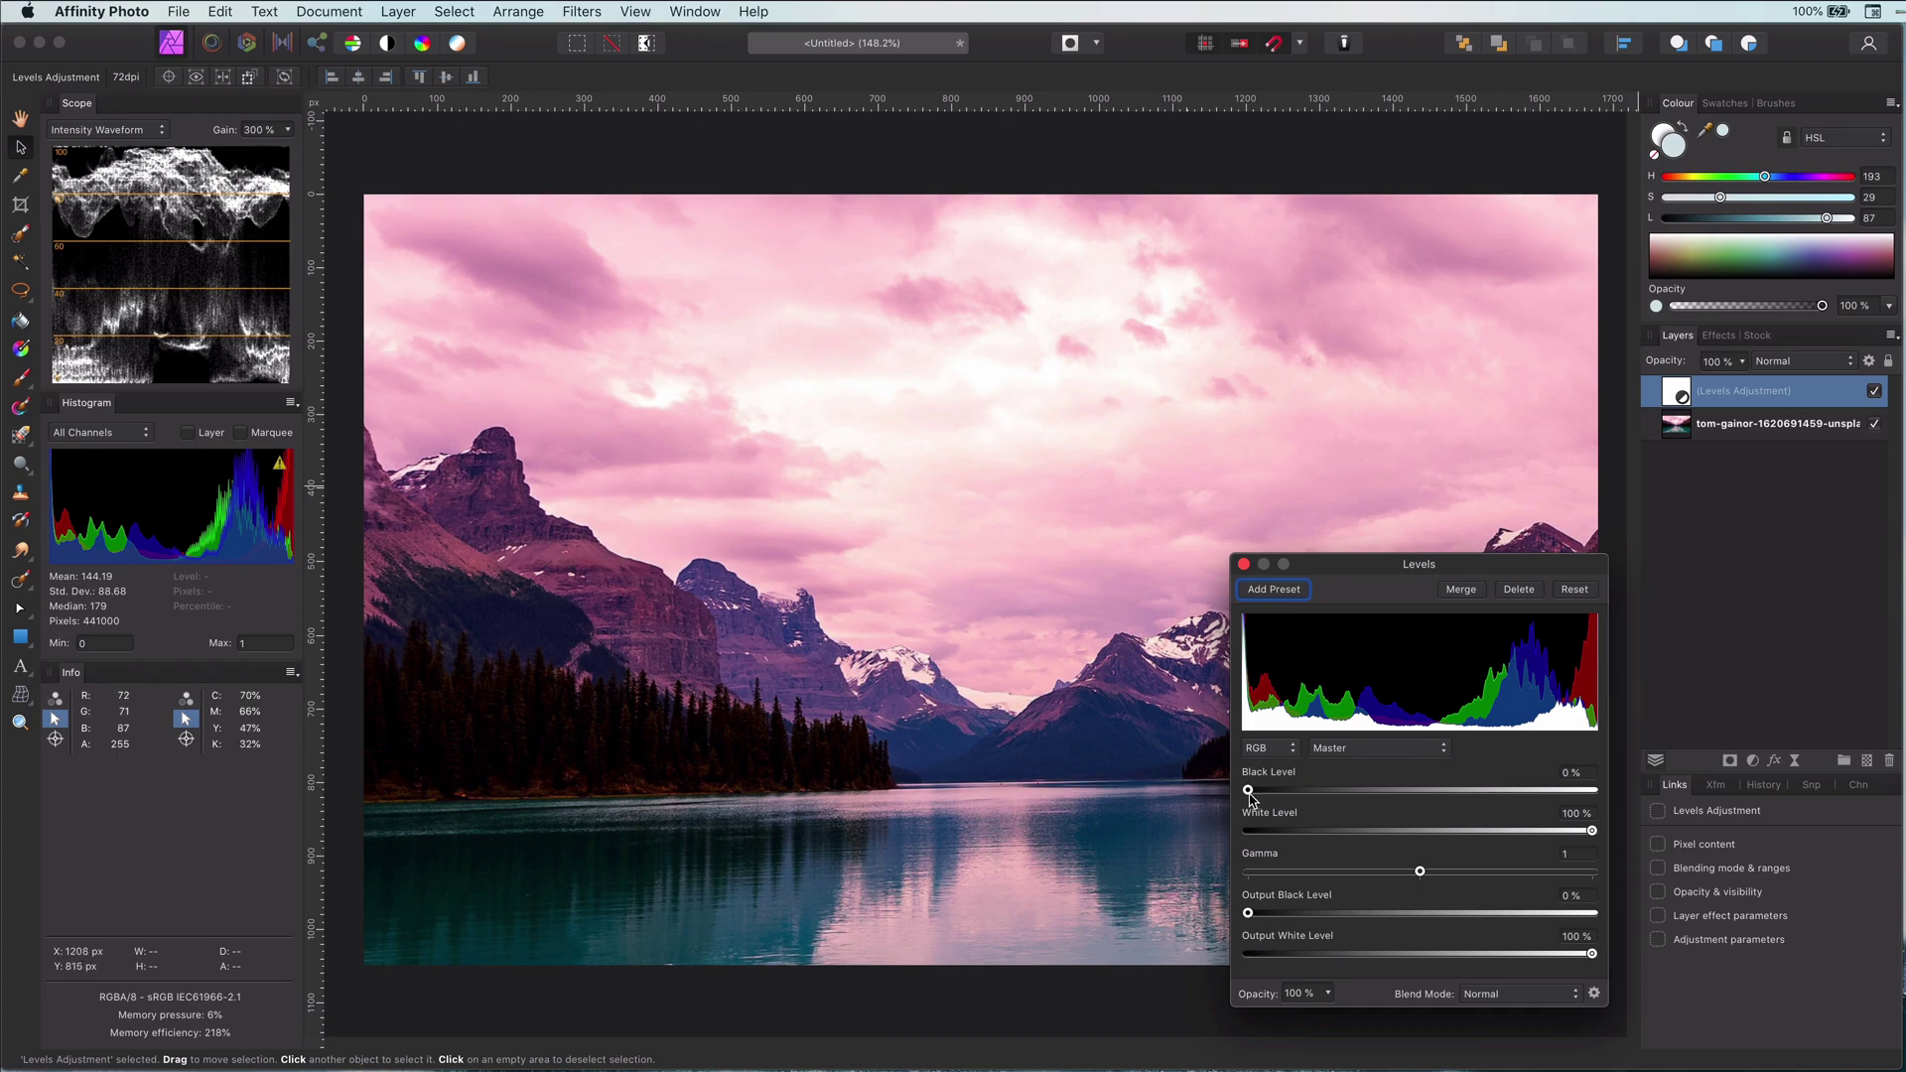
{"action": "mouse_move", "coordinate": [1249, 797]}
{"action": "left_mouse_down"}
{"action": "mouse_move", "coordinate": [1281, 799]}
{"action": "mouse_move", "coordinate": [1236, 798]}
{"action": "left_mouse_up"}
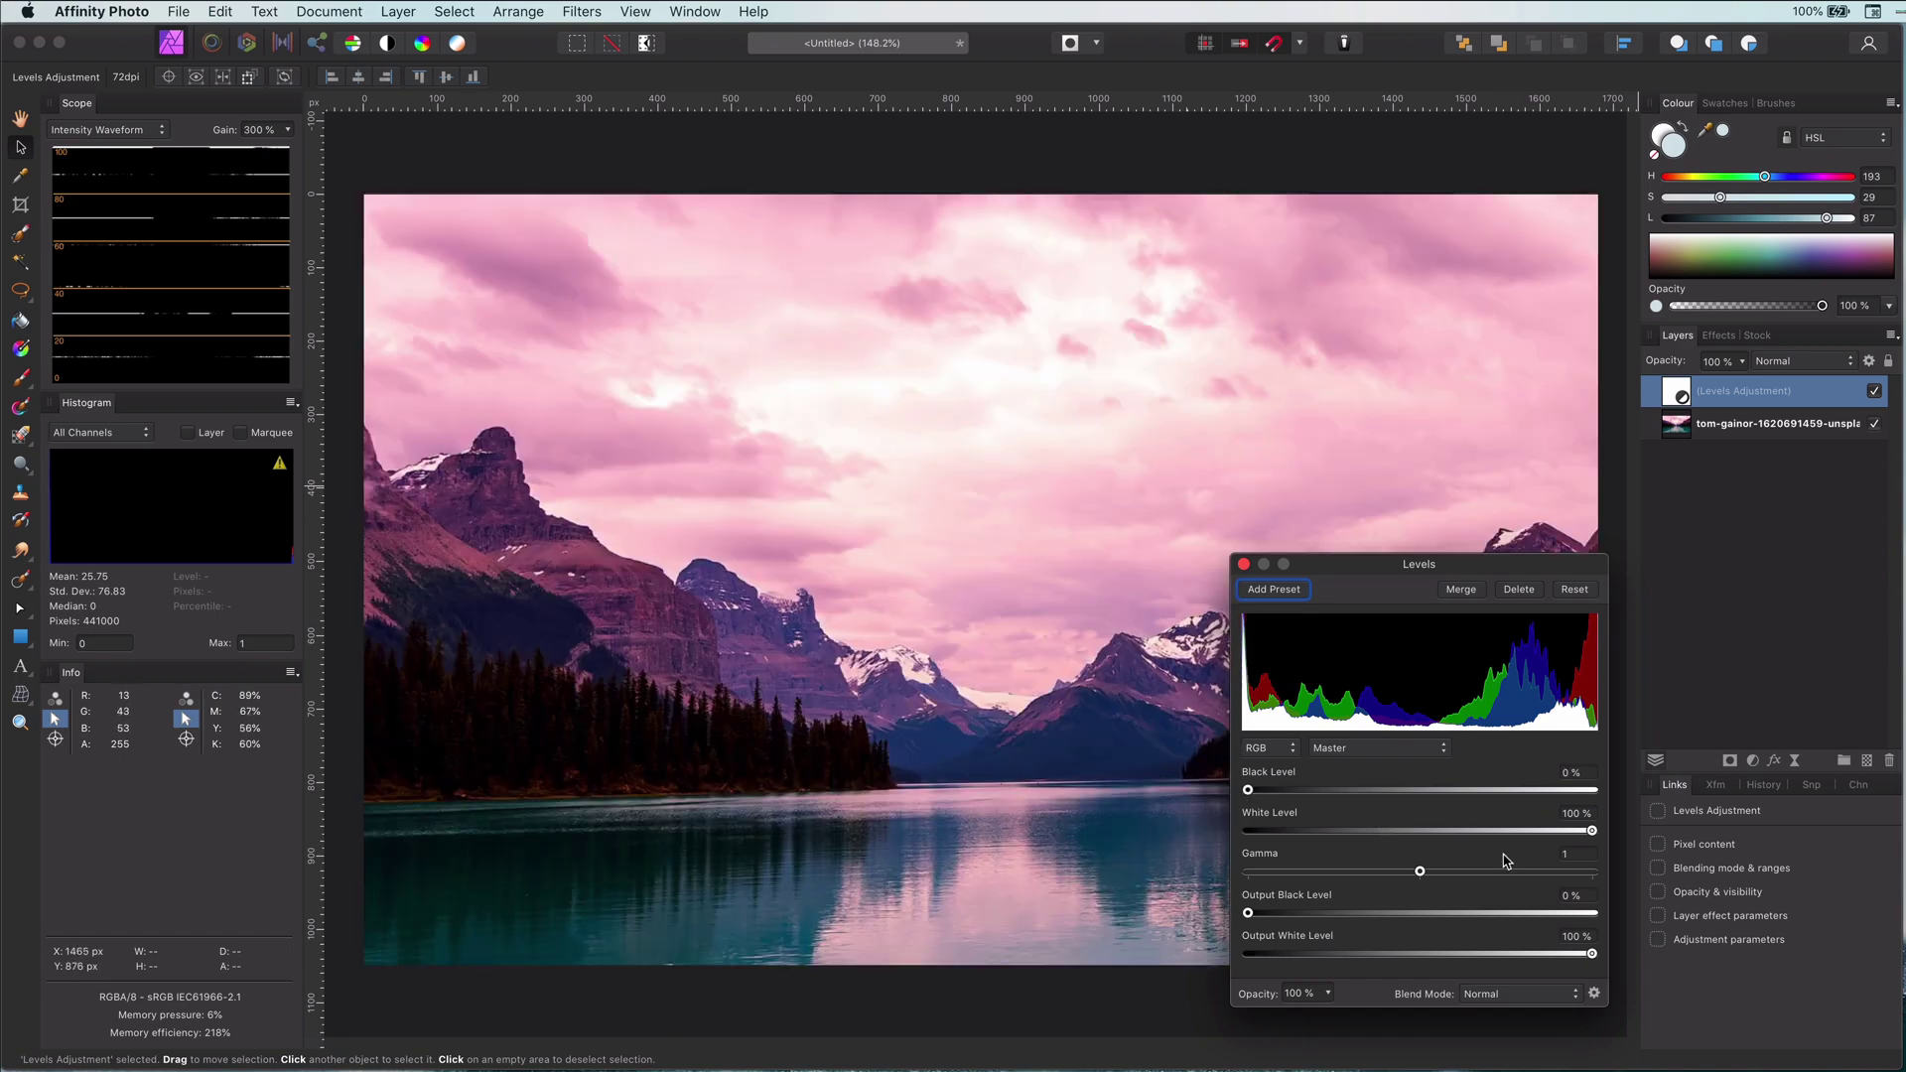
{"action": "mouse_move", "coordinate": [1595, 839]}
{"action": "left_mouse_down"}
{"action": "mouse_move", "coordinate": [1505, 837]}
{"action": "mouse_move", "coordinate": [1595, 833]}
{"action": "left_mouse_up"}
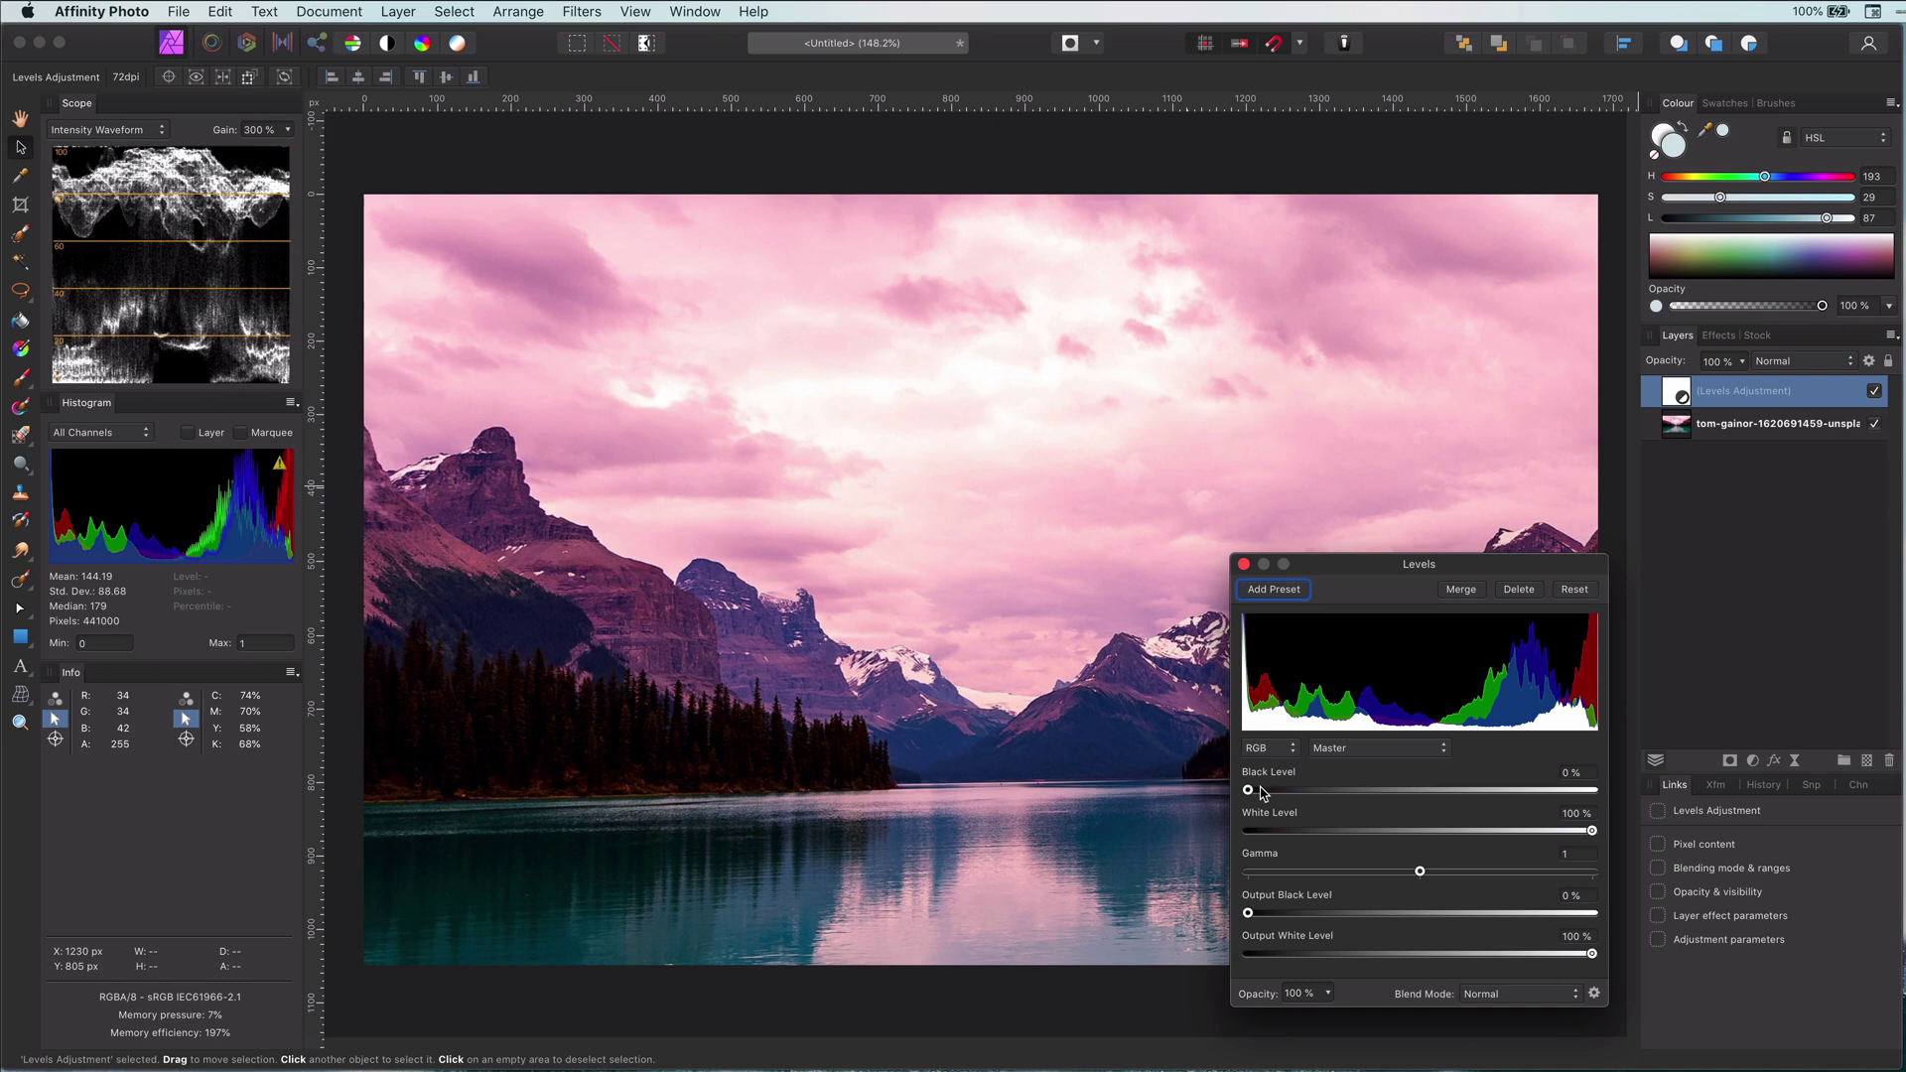
{"action": "left_click_drag", "start_coordinate": [1249, 791], "coordinate": [1260, 794]}
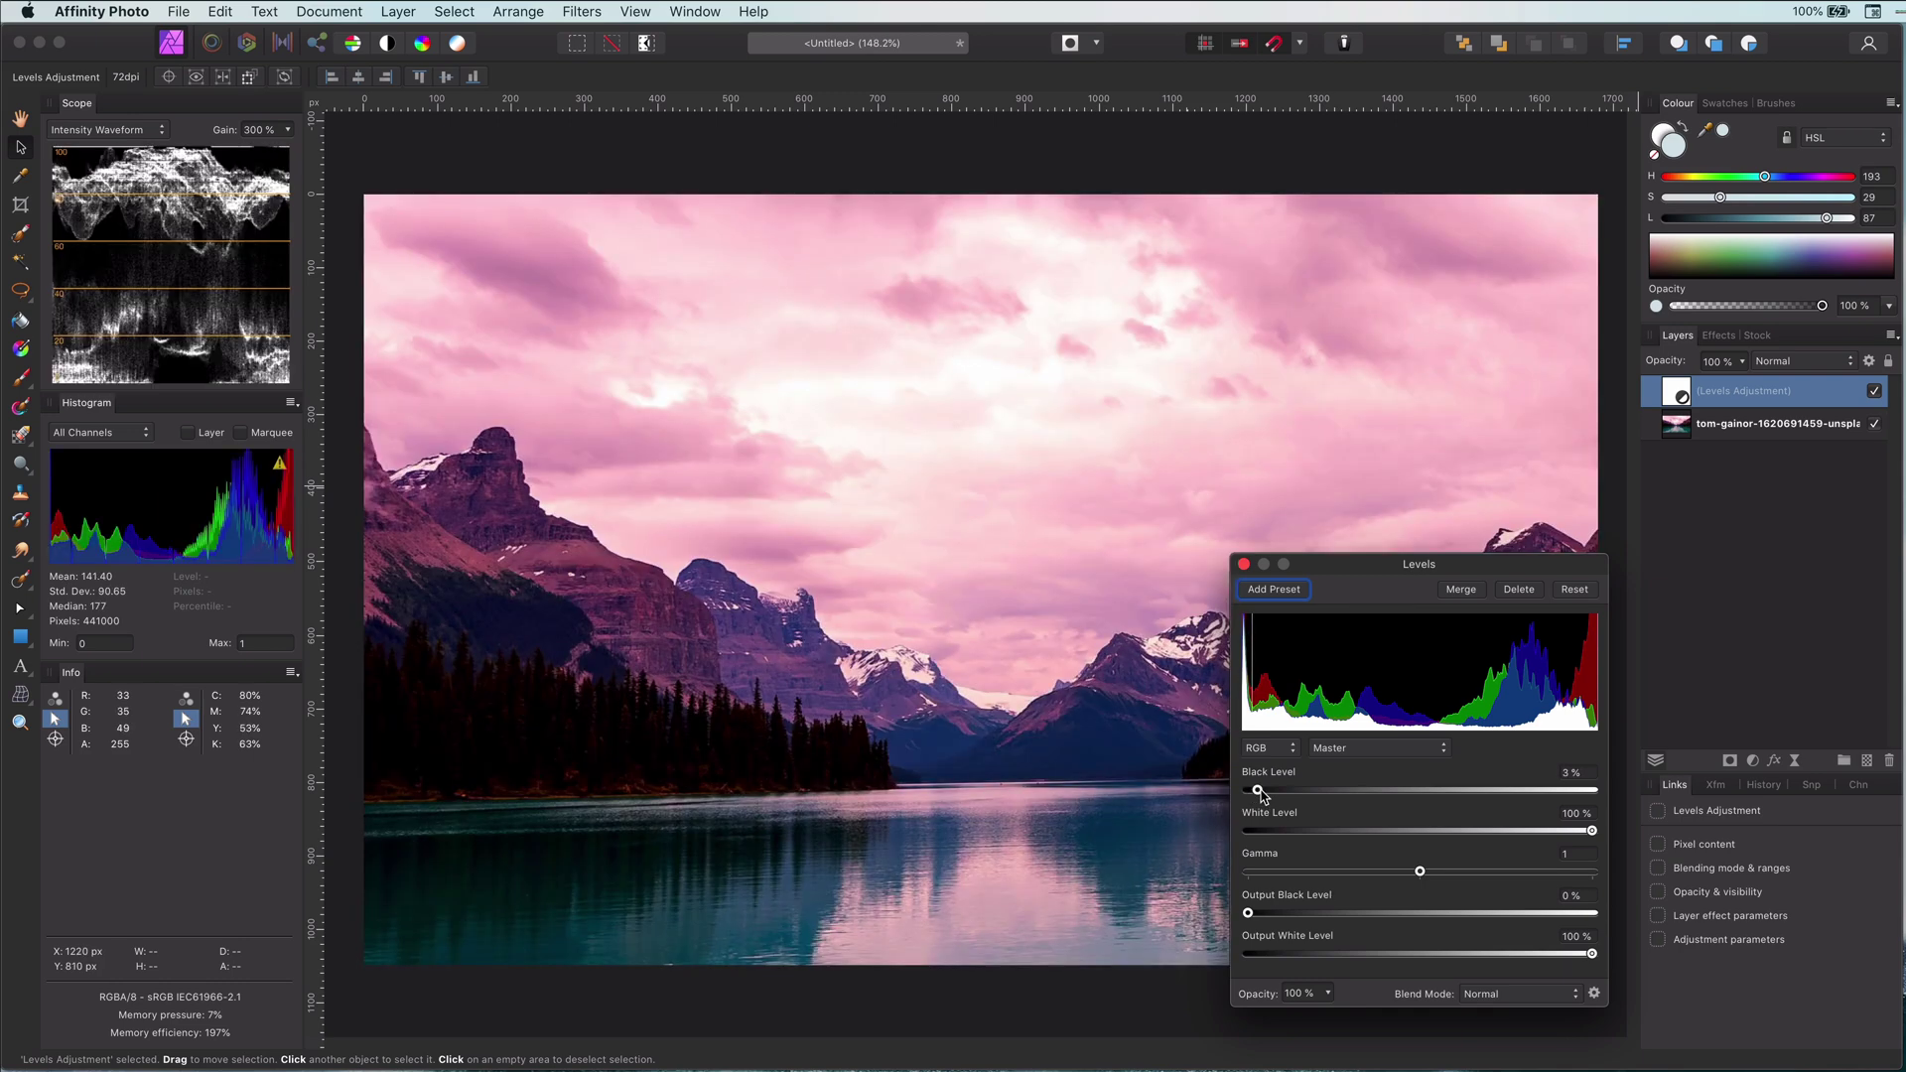
{"action": "left_click", "coordinate": [1244, 564]}
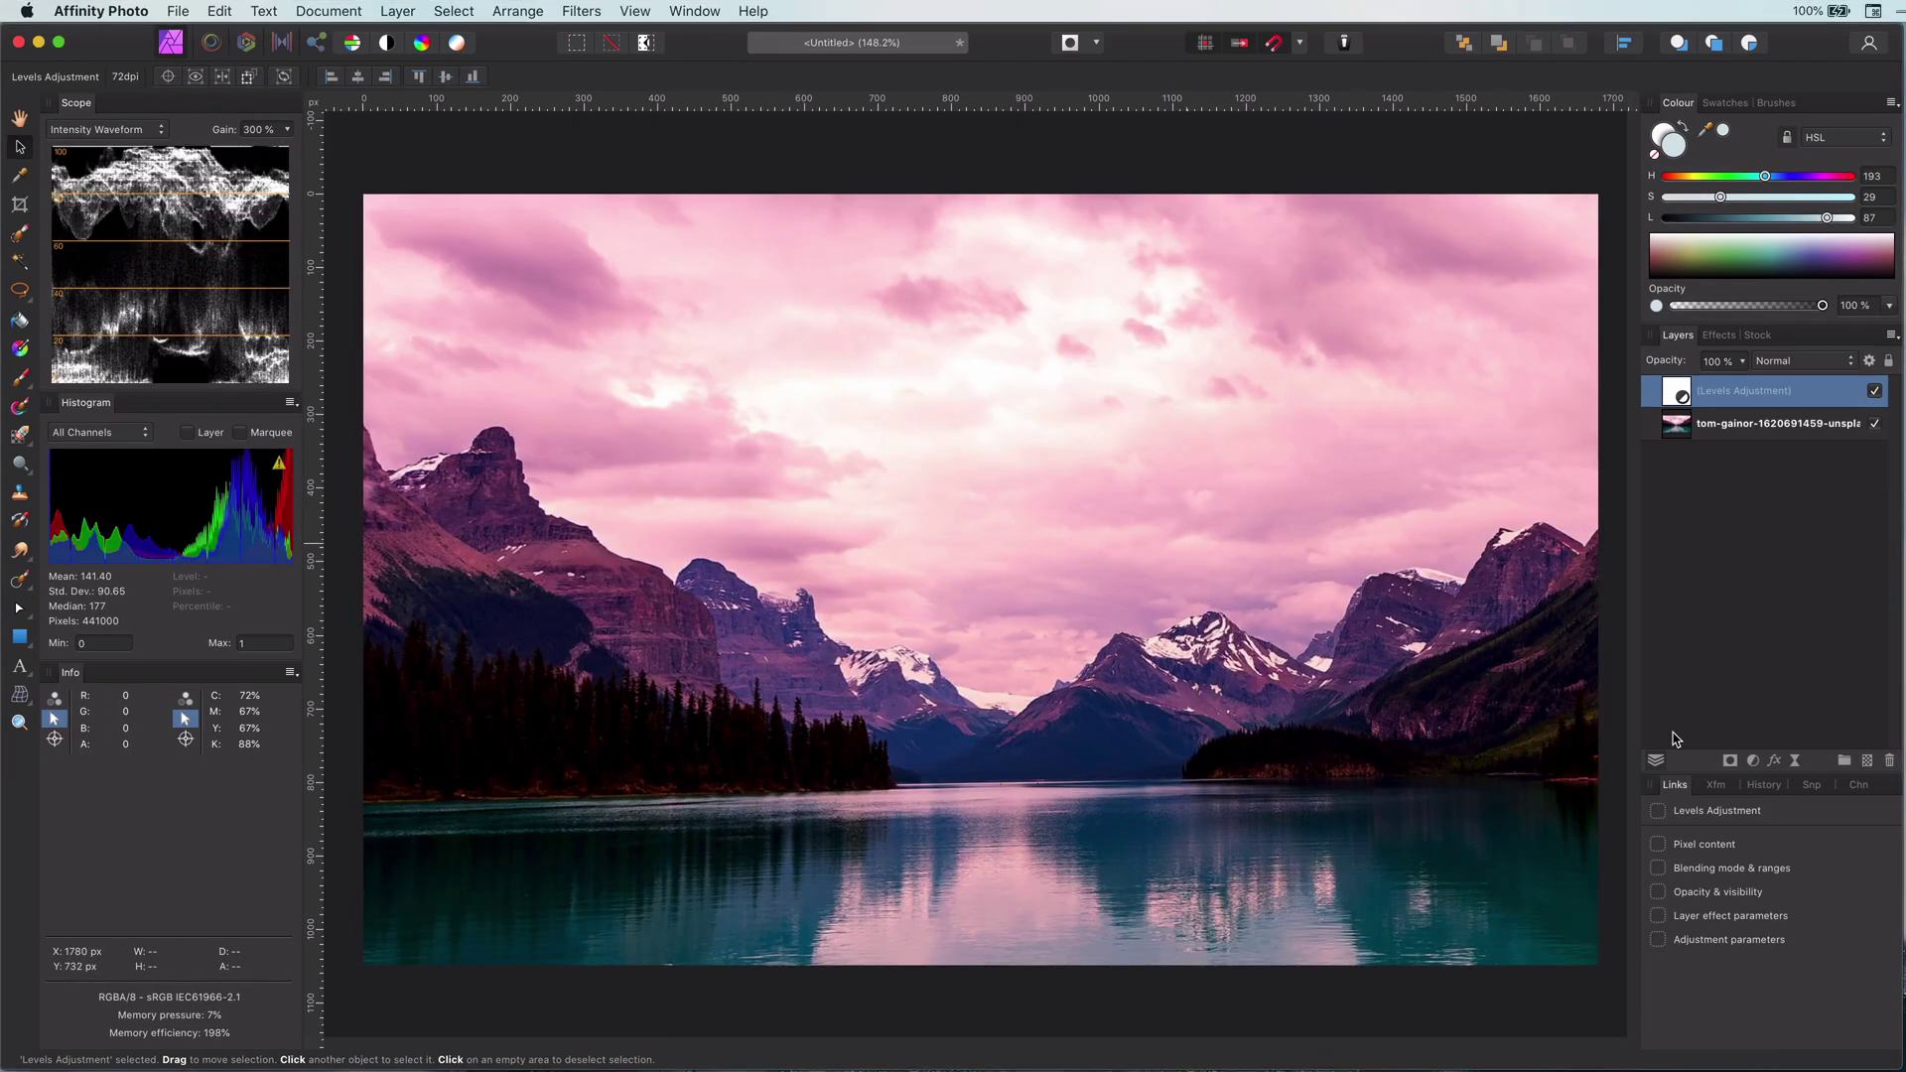
- Add a Curves adjustment above the Levels layer and switch its colour model to CMYK
{"action": "left_click", "coordinate": [1753, 763]}
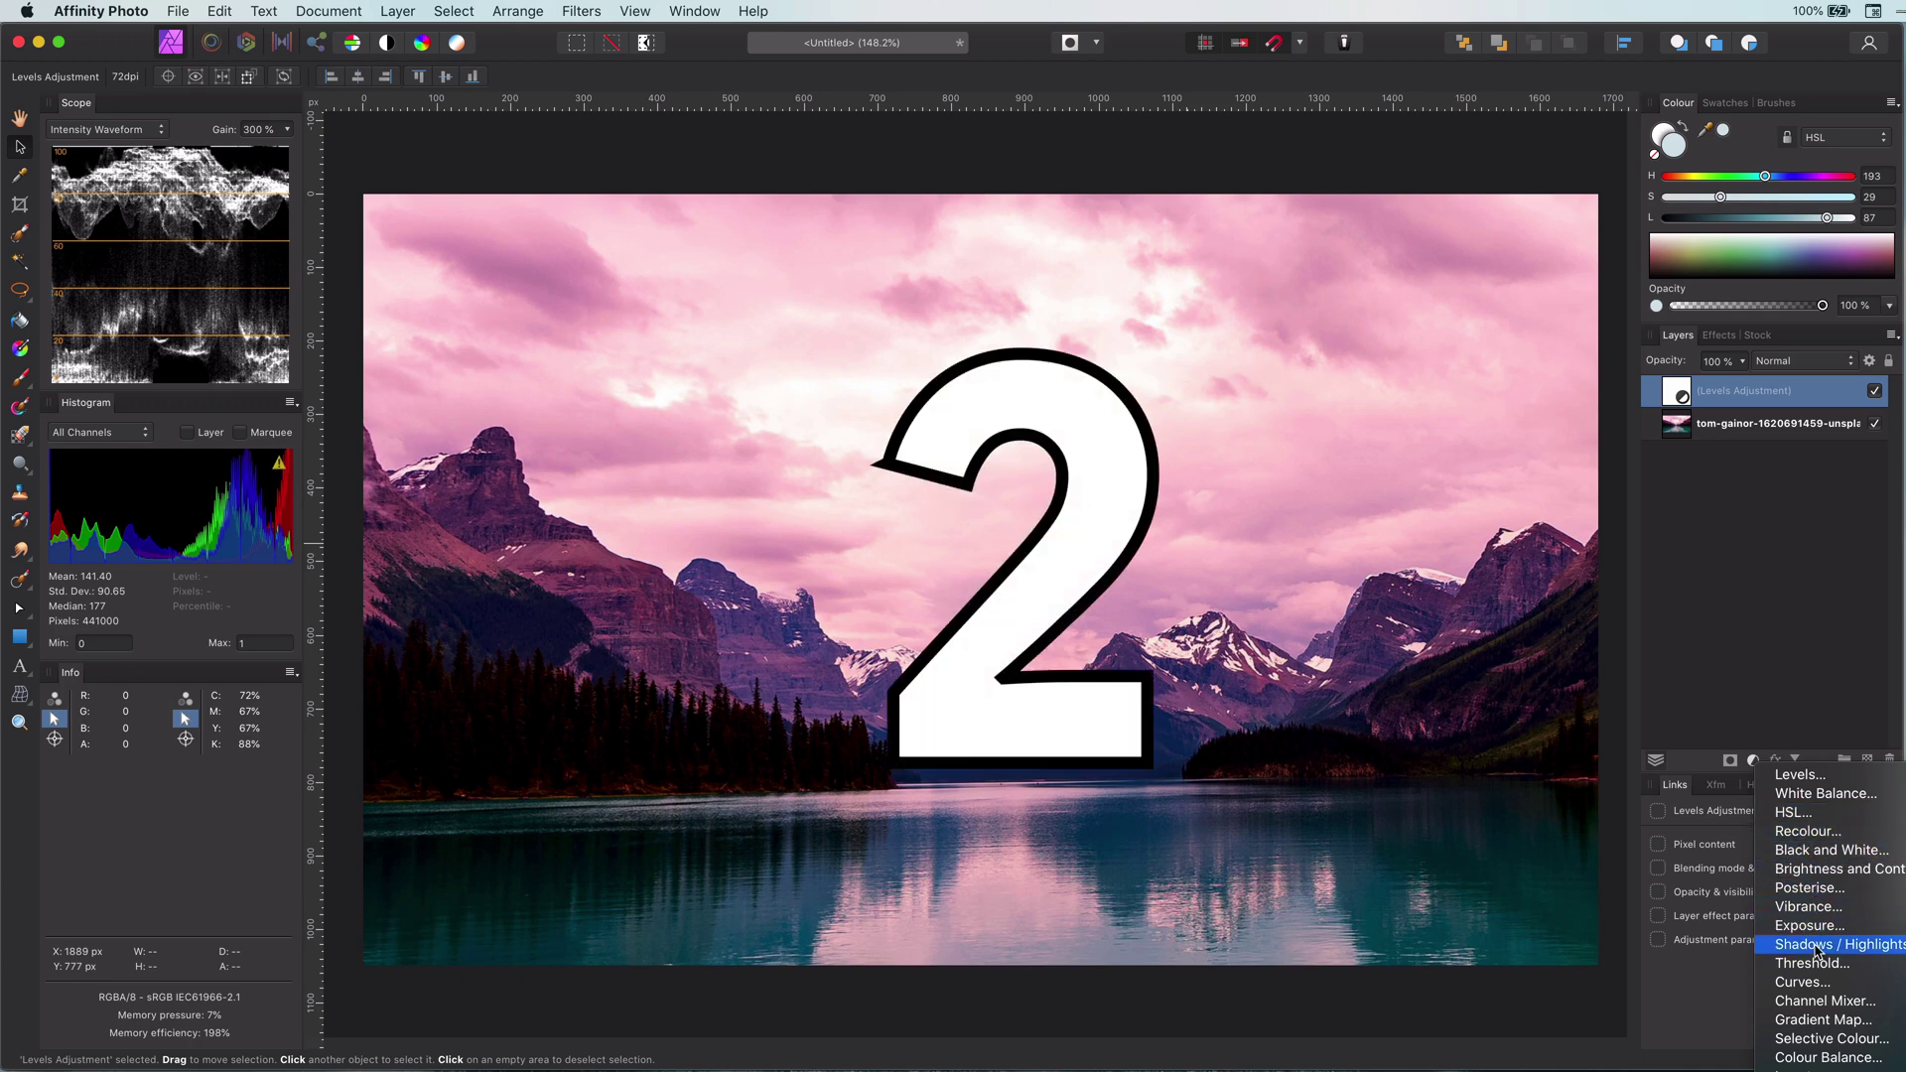
{"action": "left_click", "coordinate": [1819, 984]}
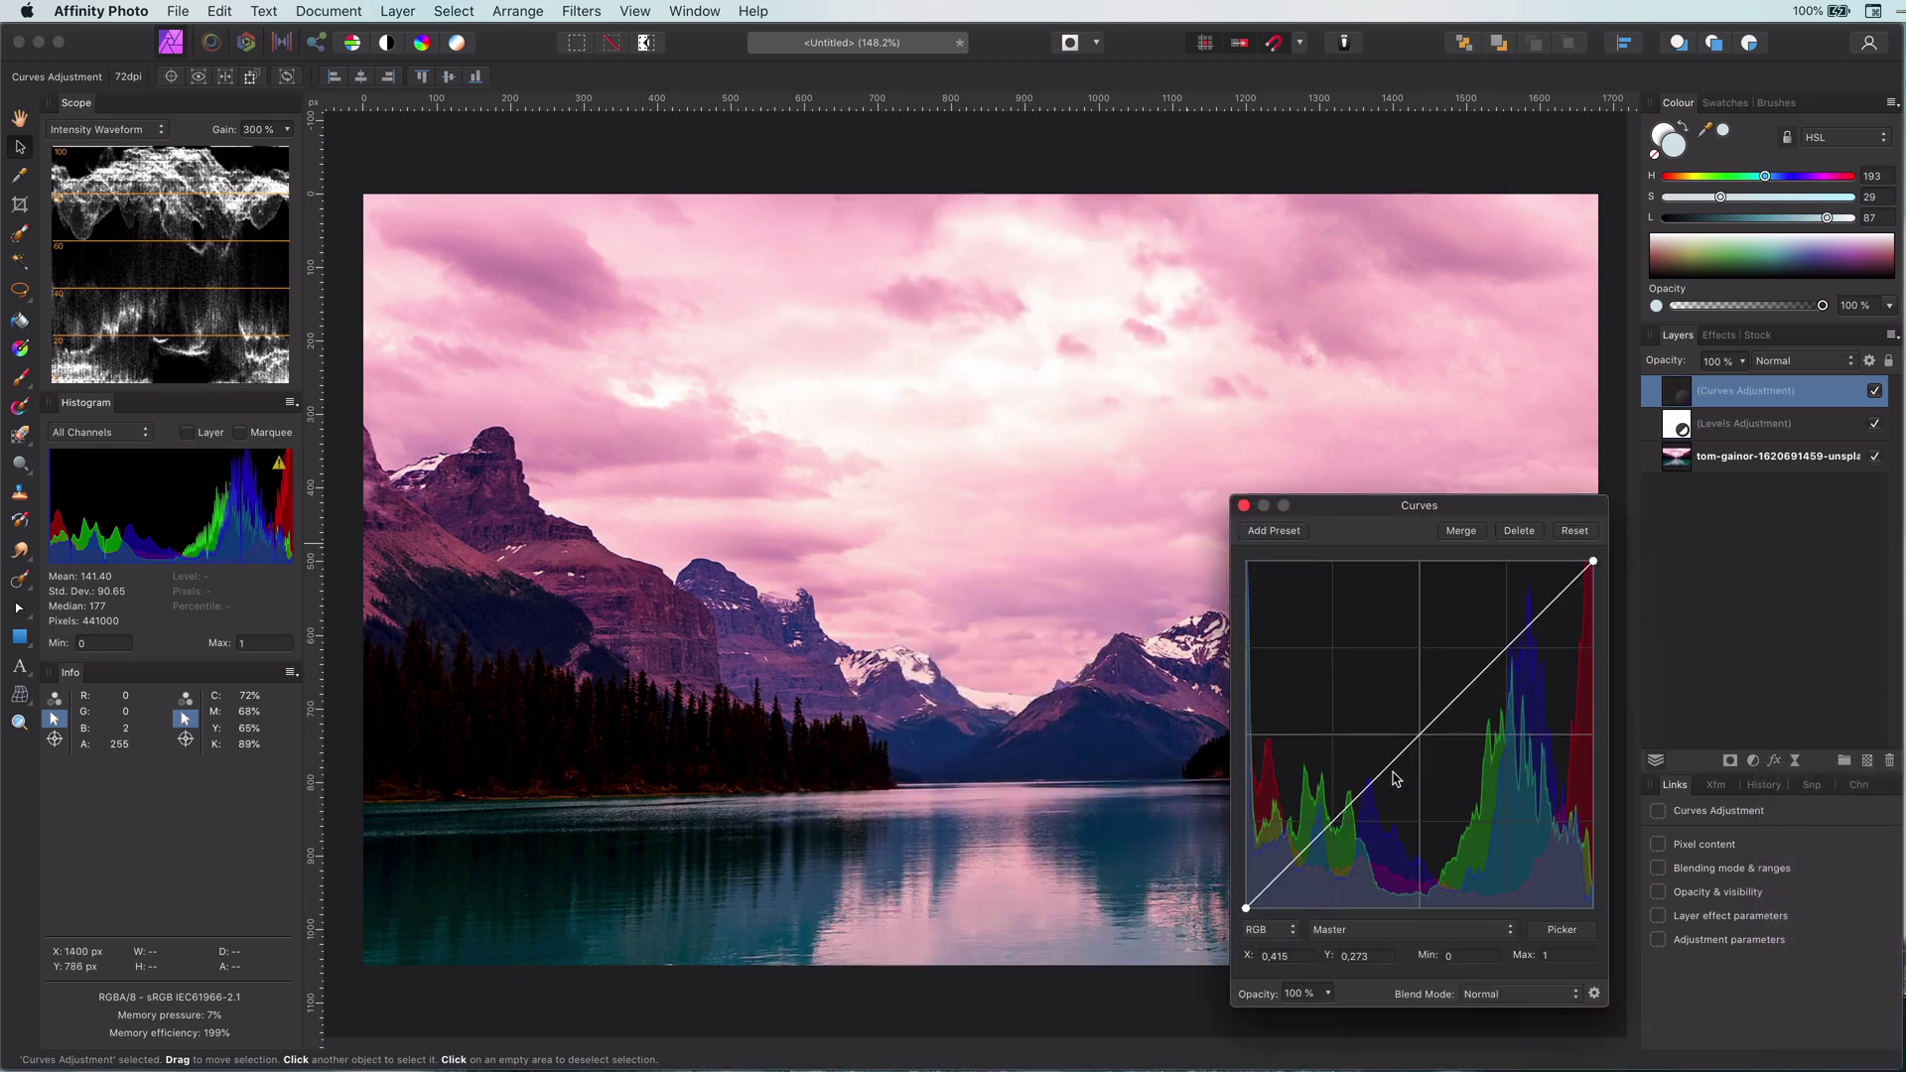
{"action": "left_click", "coordinate": [1278, 935]}
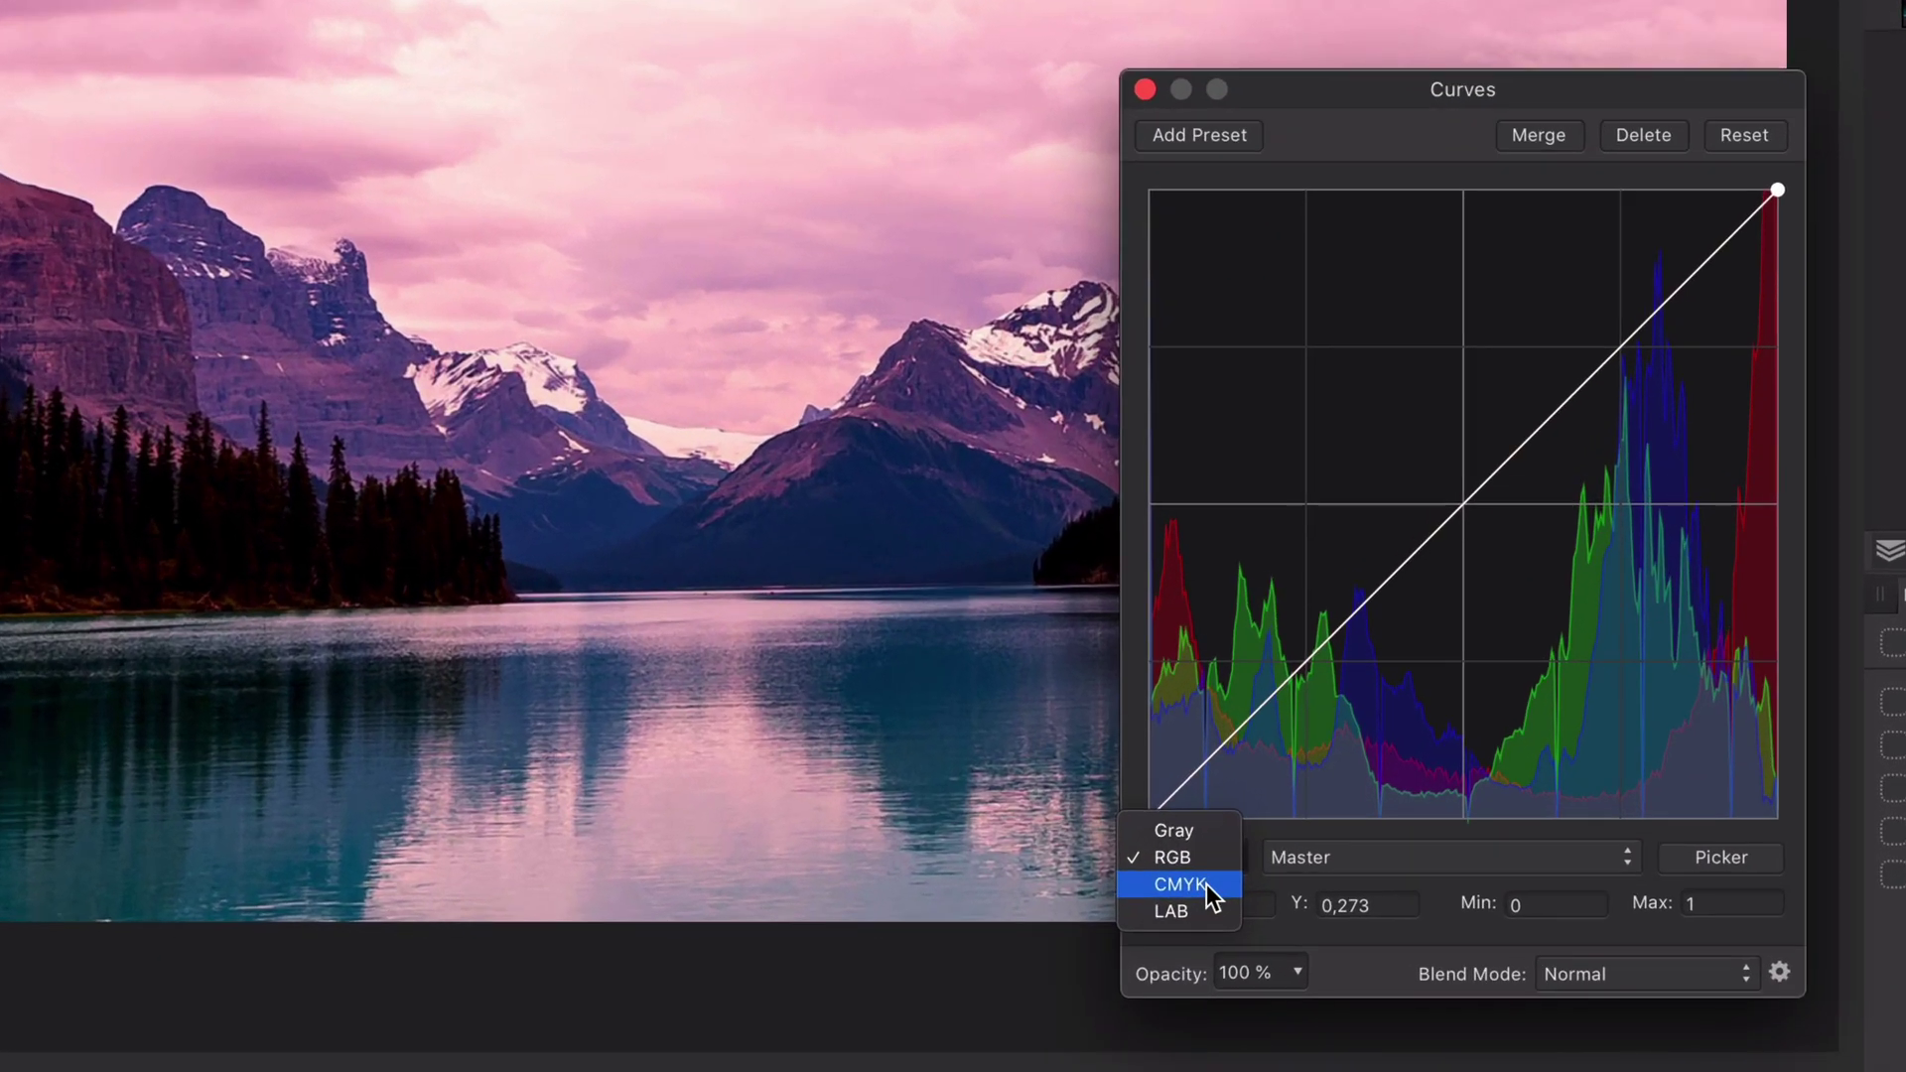
{"action": "left_click", "coordinate": [1276, 944]}
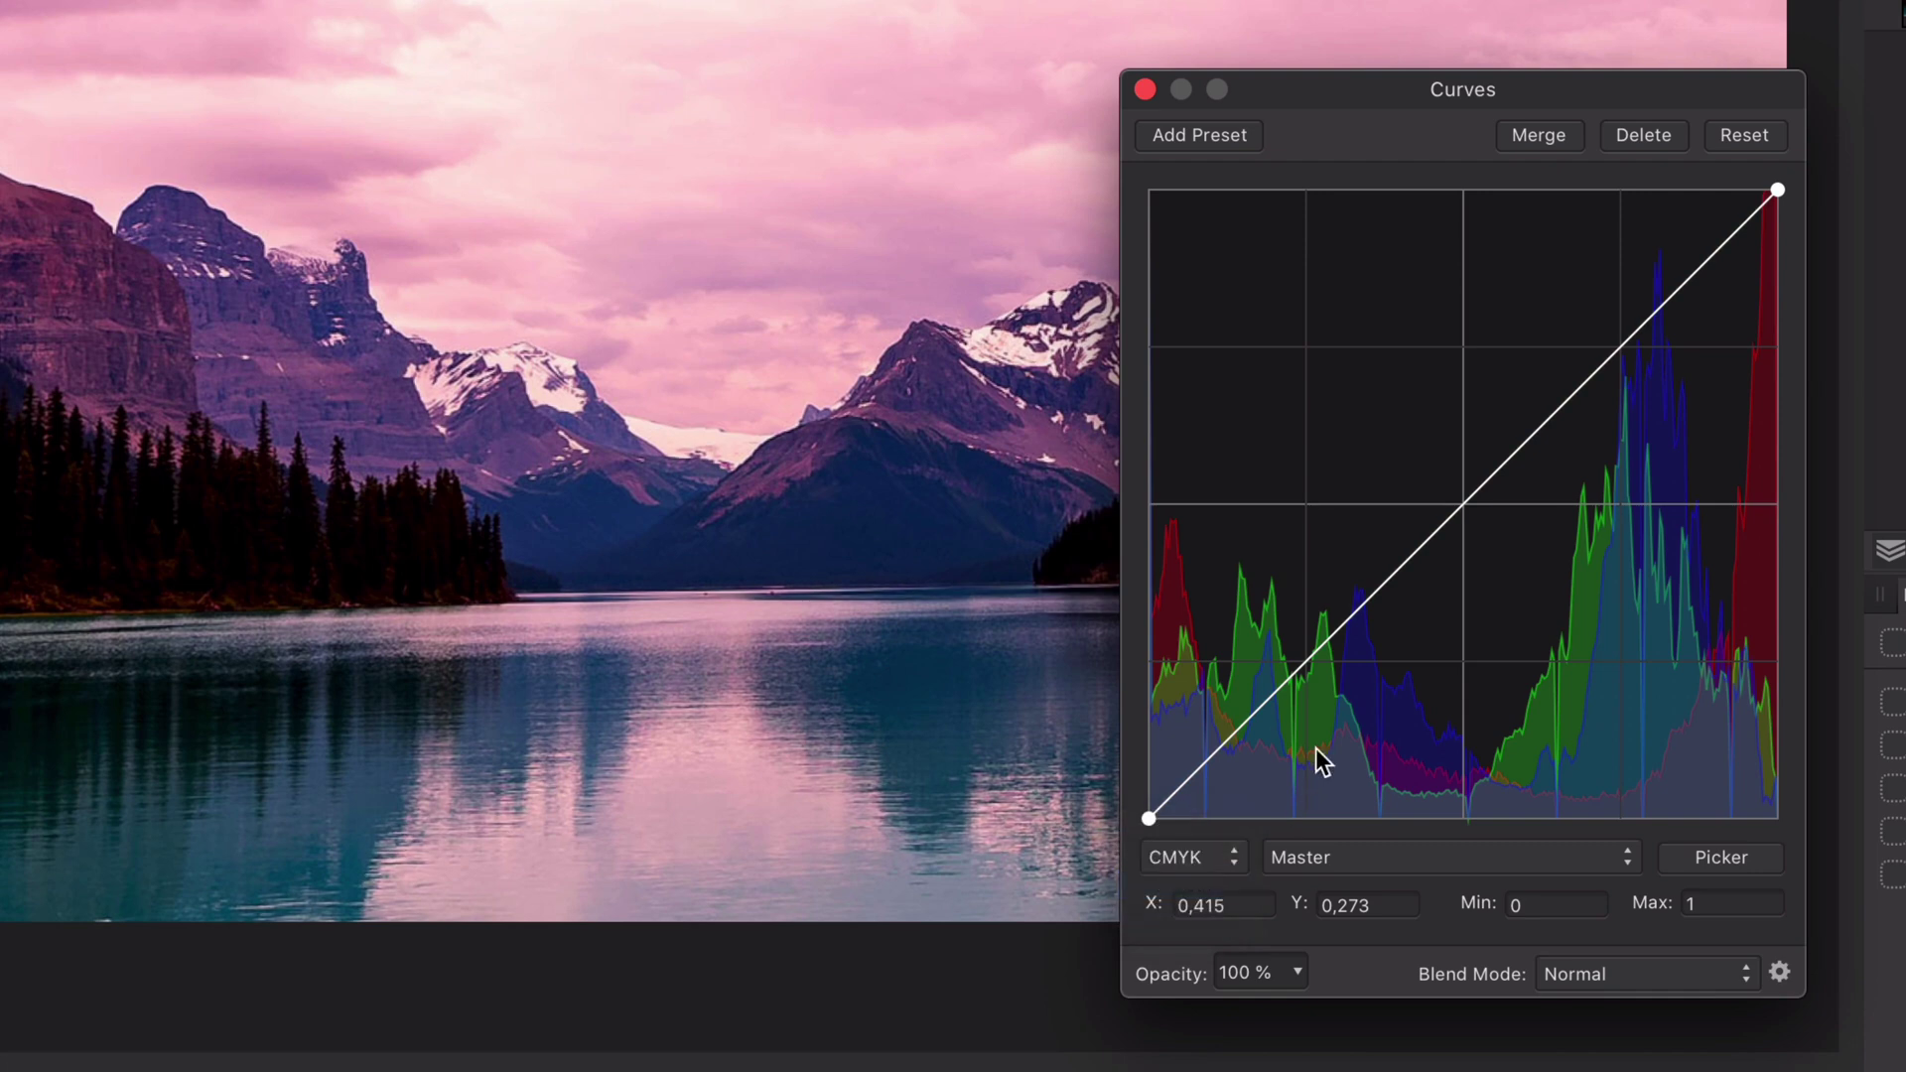
- Pull the lower part of the Magenta curve down to reduce the pink cast
{"action": "left_click", "coordinate": [1359, 860]}
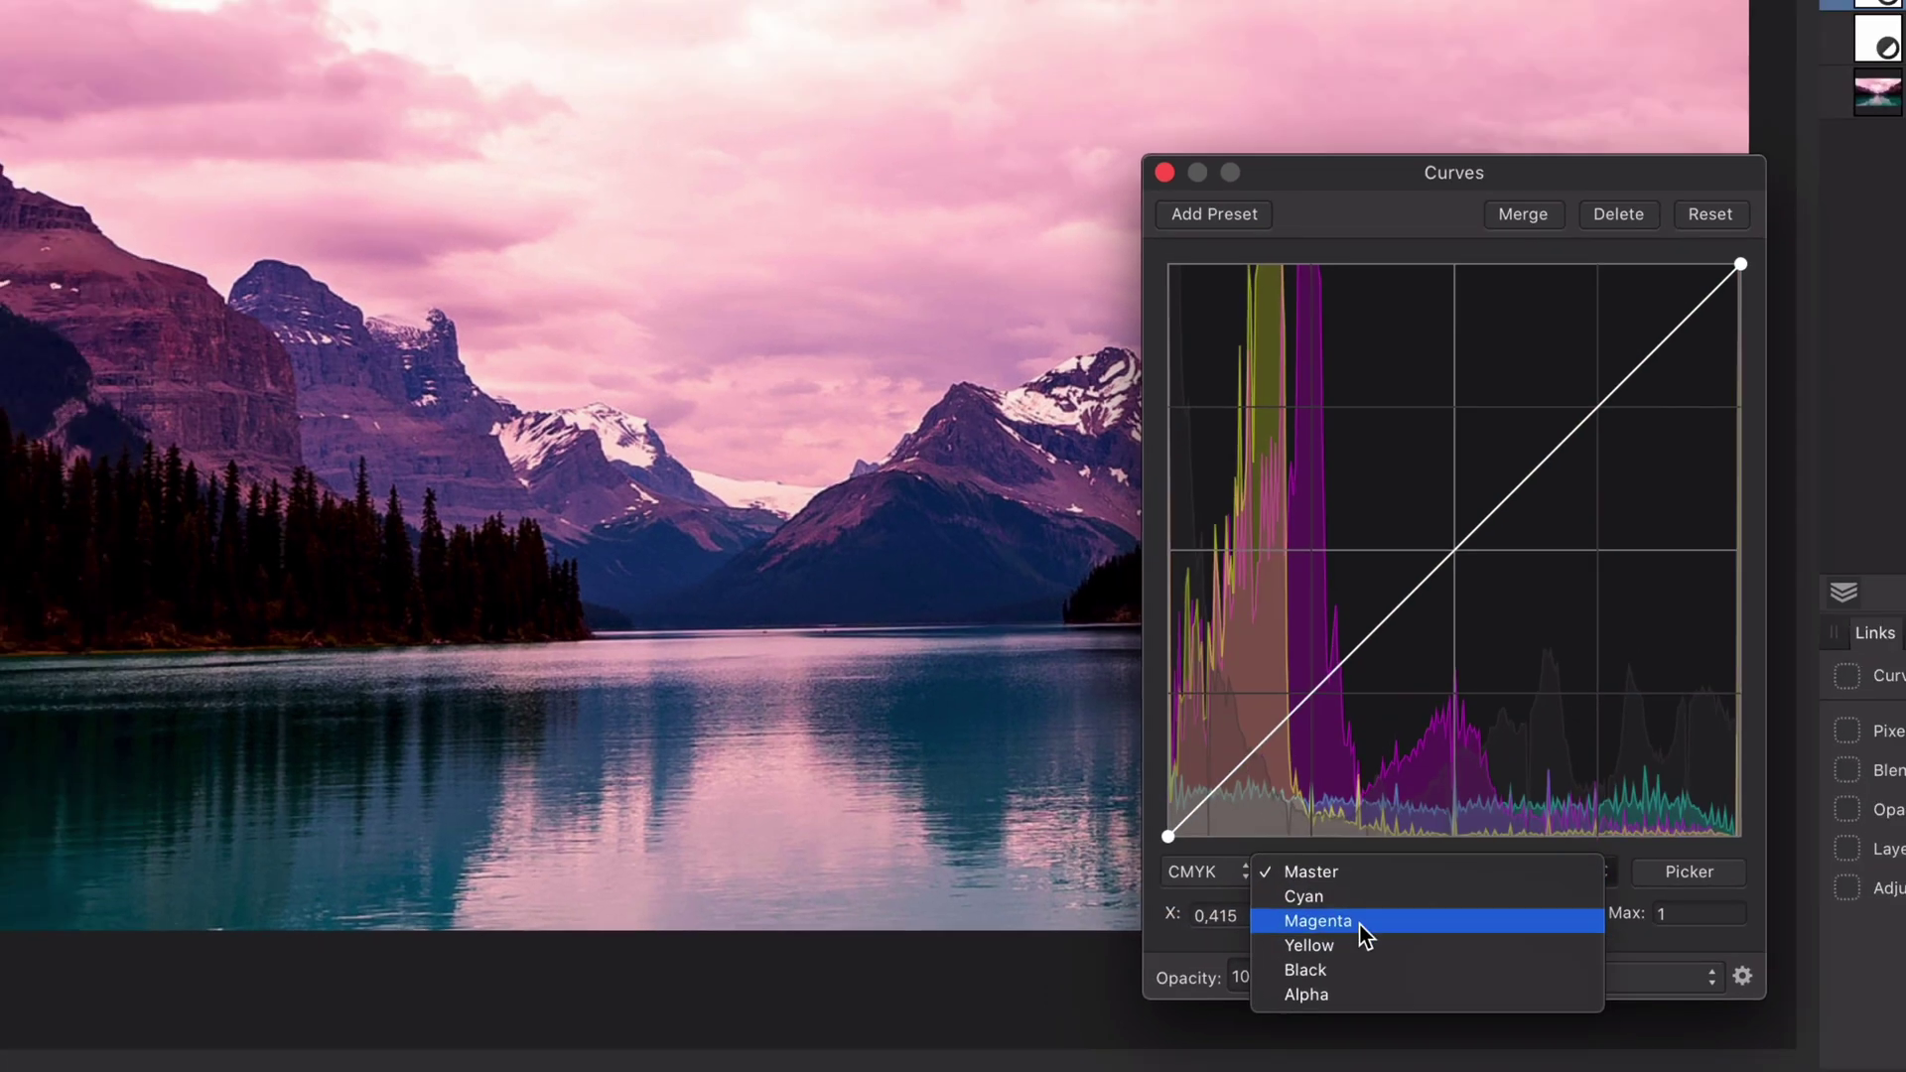
{"action": "left_click", "coordinate": [1335, 911]}
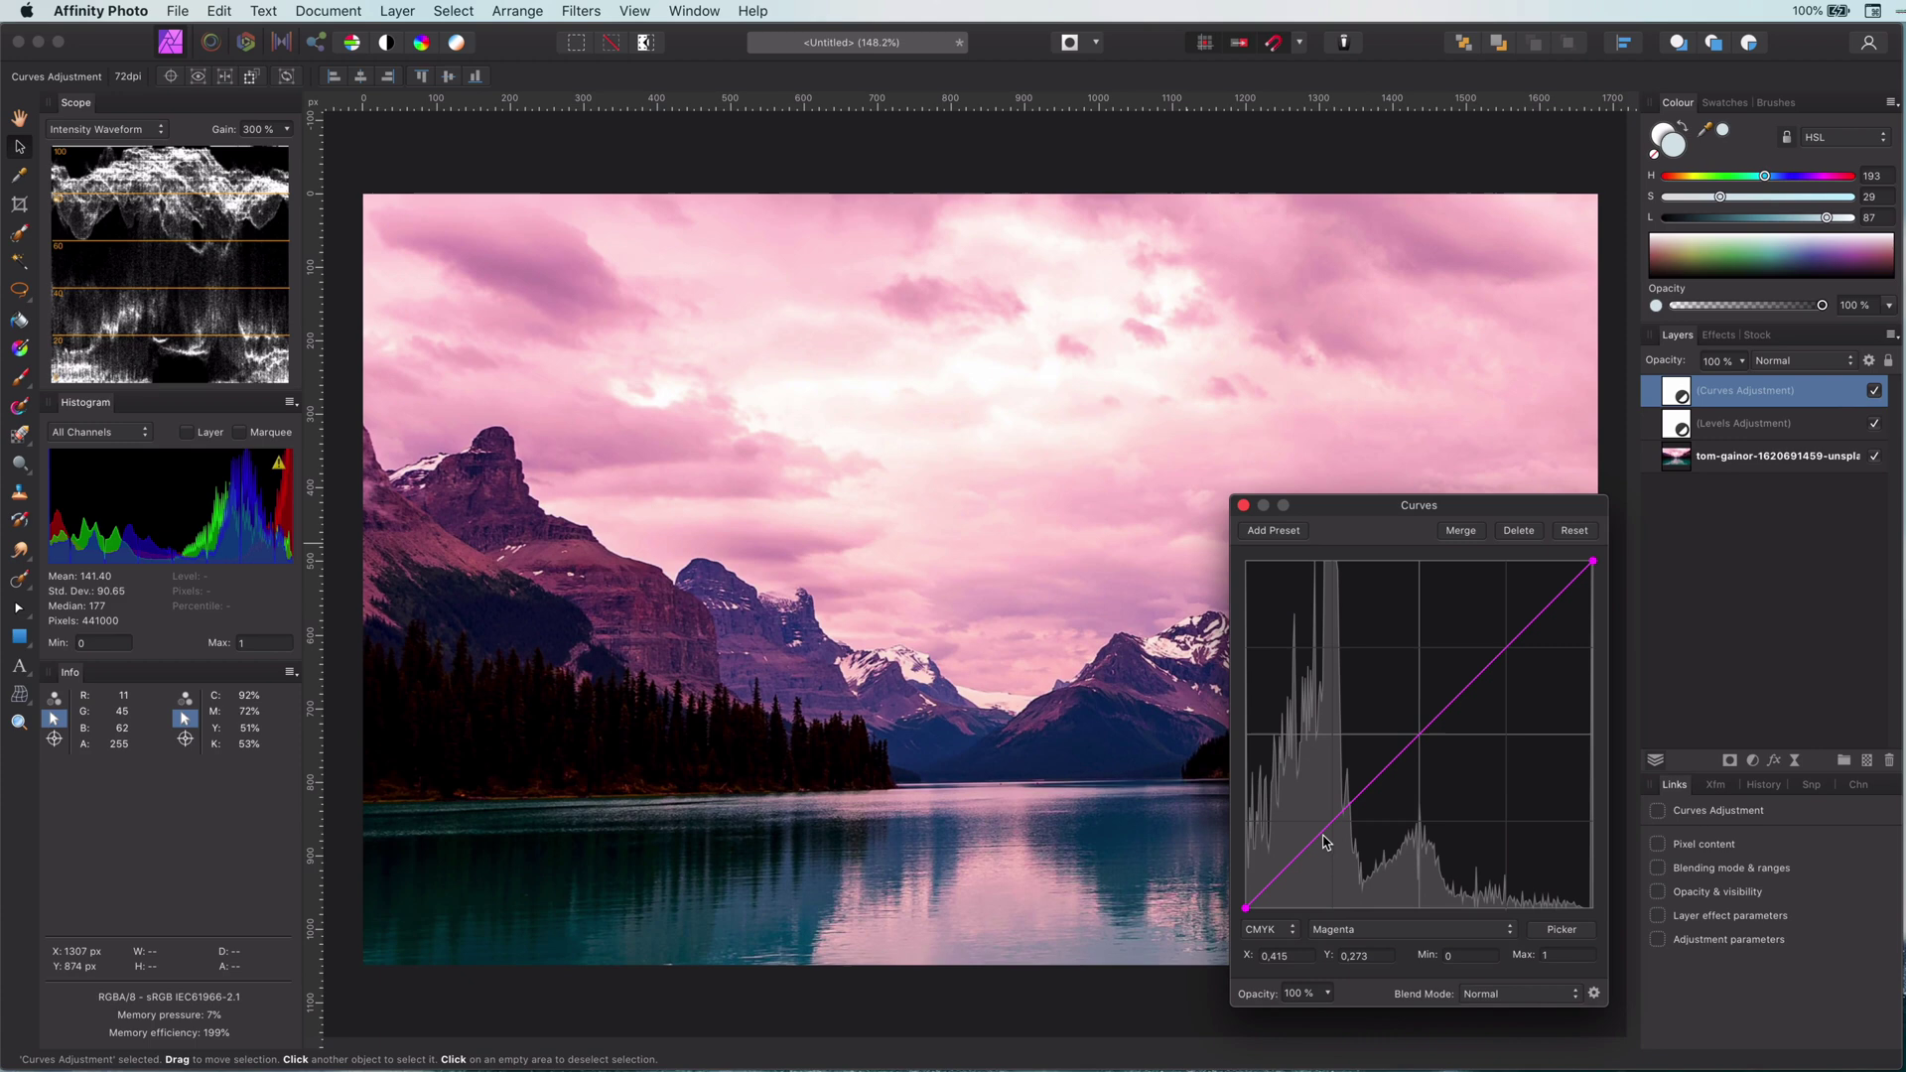
{"action": "left_click_drag", "start_coordinate": [1324, 842], "coordinate": [1280, 878]}
- Raise the upper part of the Black curve slightly, to a point at about X 0.672, Y 0.694
{"action": "left_click", "coordinate": [1444, 929]}
{"action": "left_click", "coordinate": [1439, 965]}
{"action": "left_click_drag", "start_coordinate": [1480, 673], "coordinate": [1479, 667]}
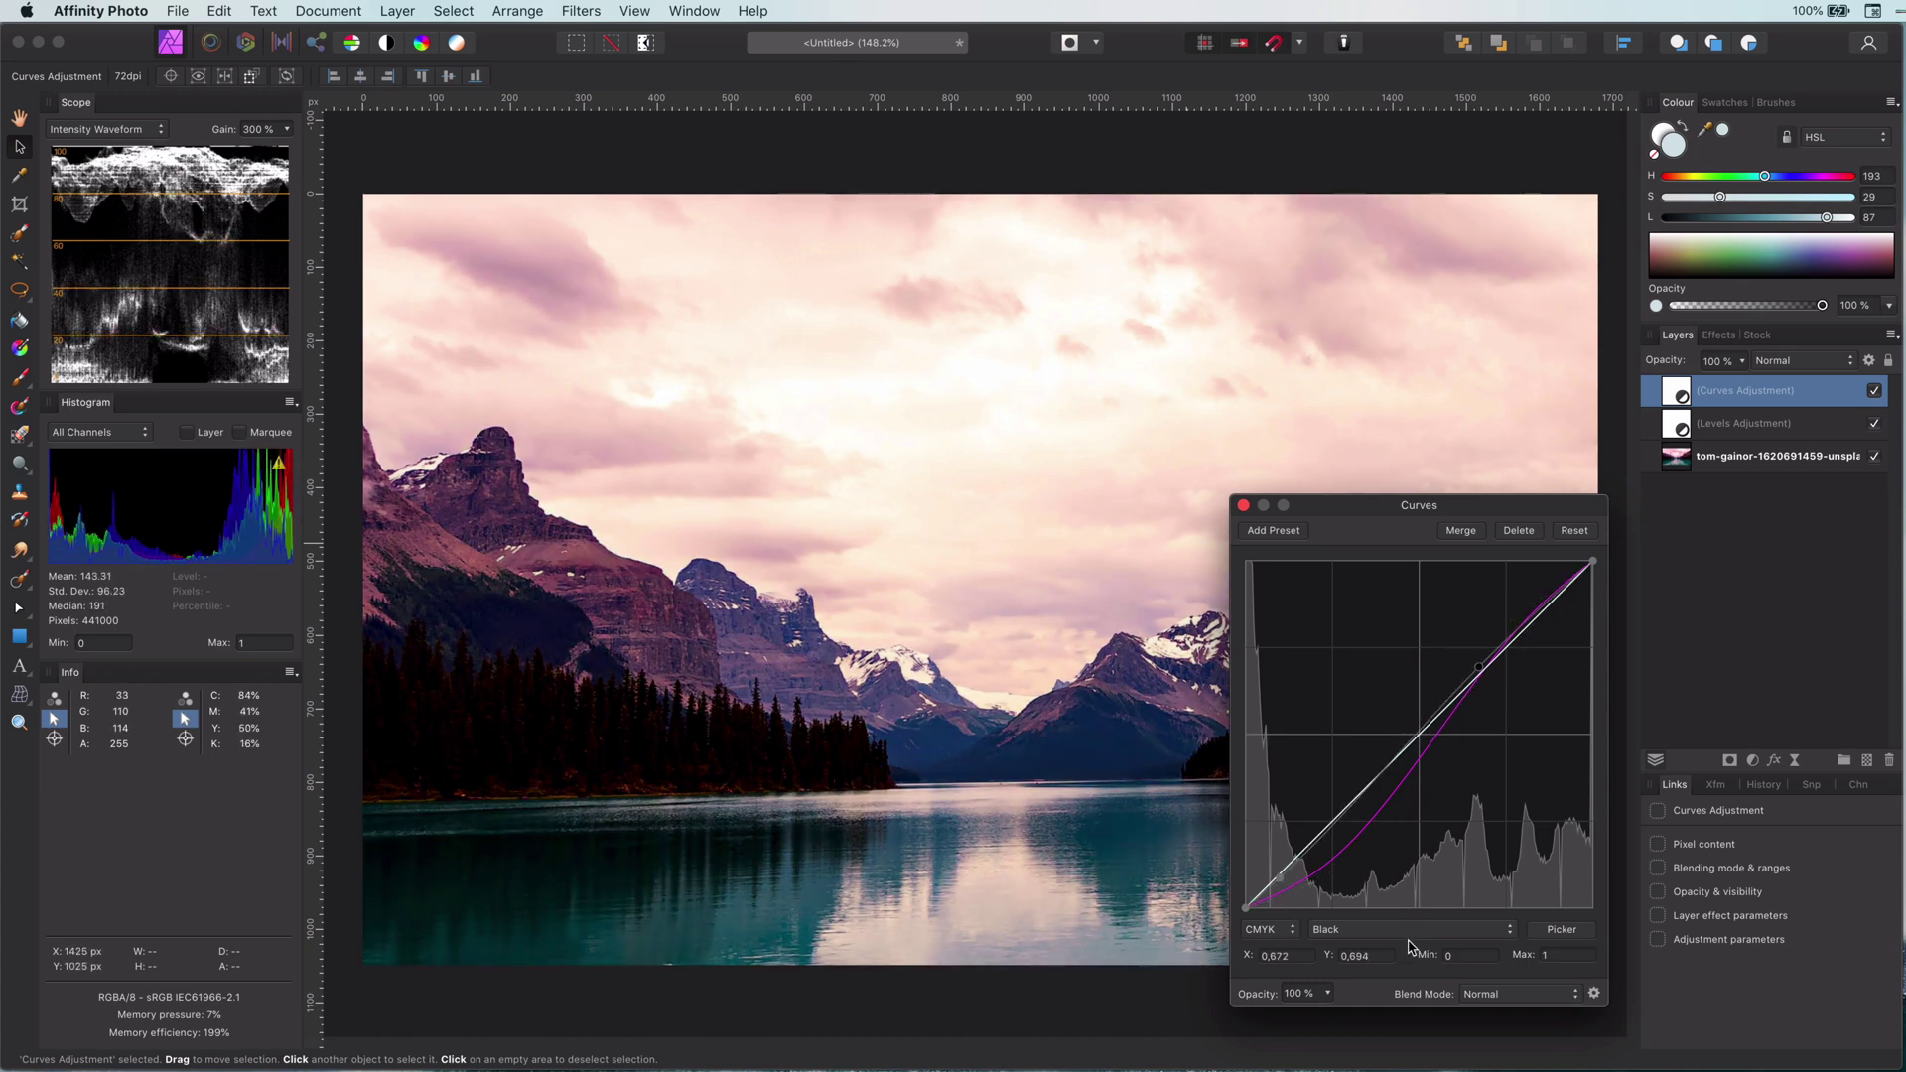
- Move the upper endpoint of the Yellow curve to about X 0.678, Y 0.99 and finish the CMYK curves
{"action": "left_click", "coordinate": [1410, 933]}
{"action": "left_click", "coordinate": [1395, 918]}
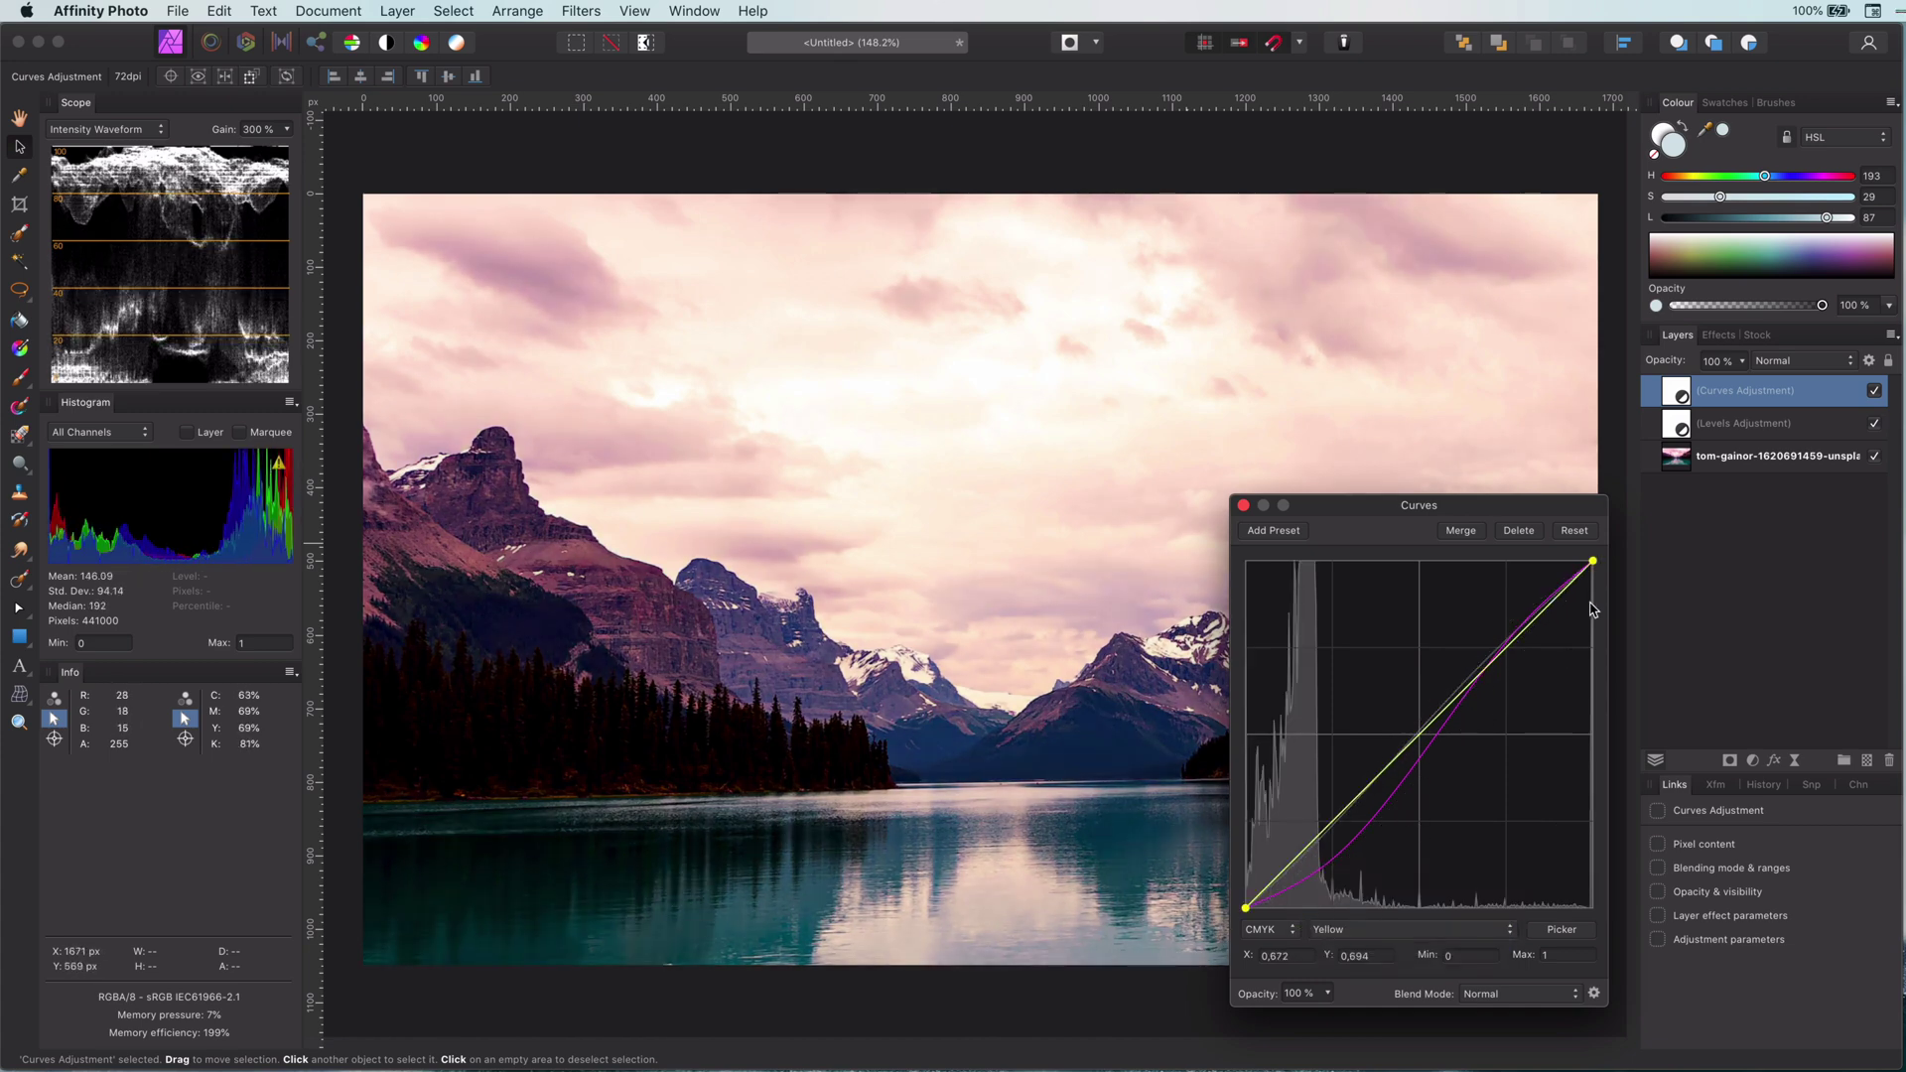
{"action": "left_click_drag", "start_coordinate": [1592, 562], "coordinate": [1480, 563]}
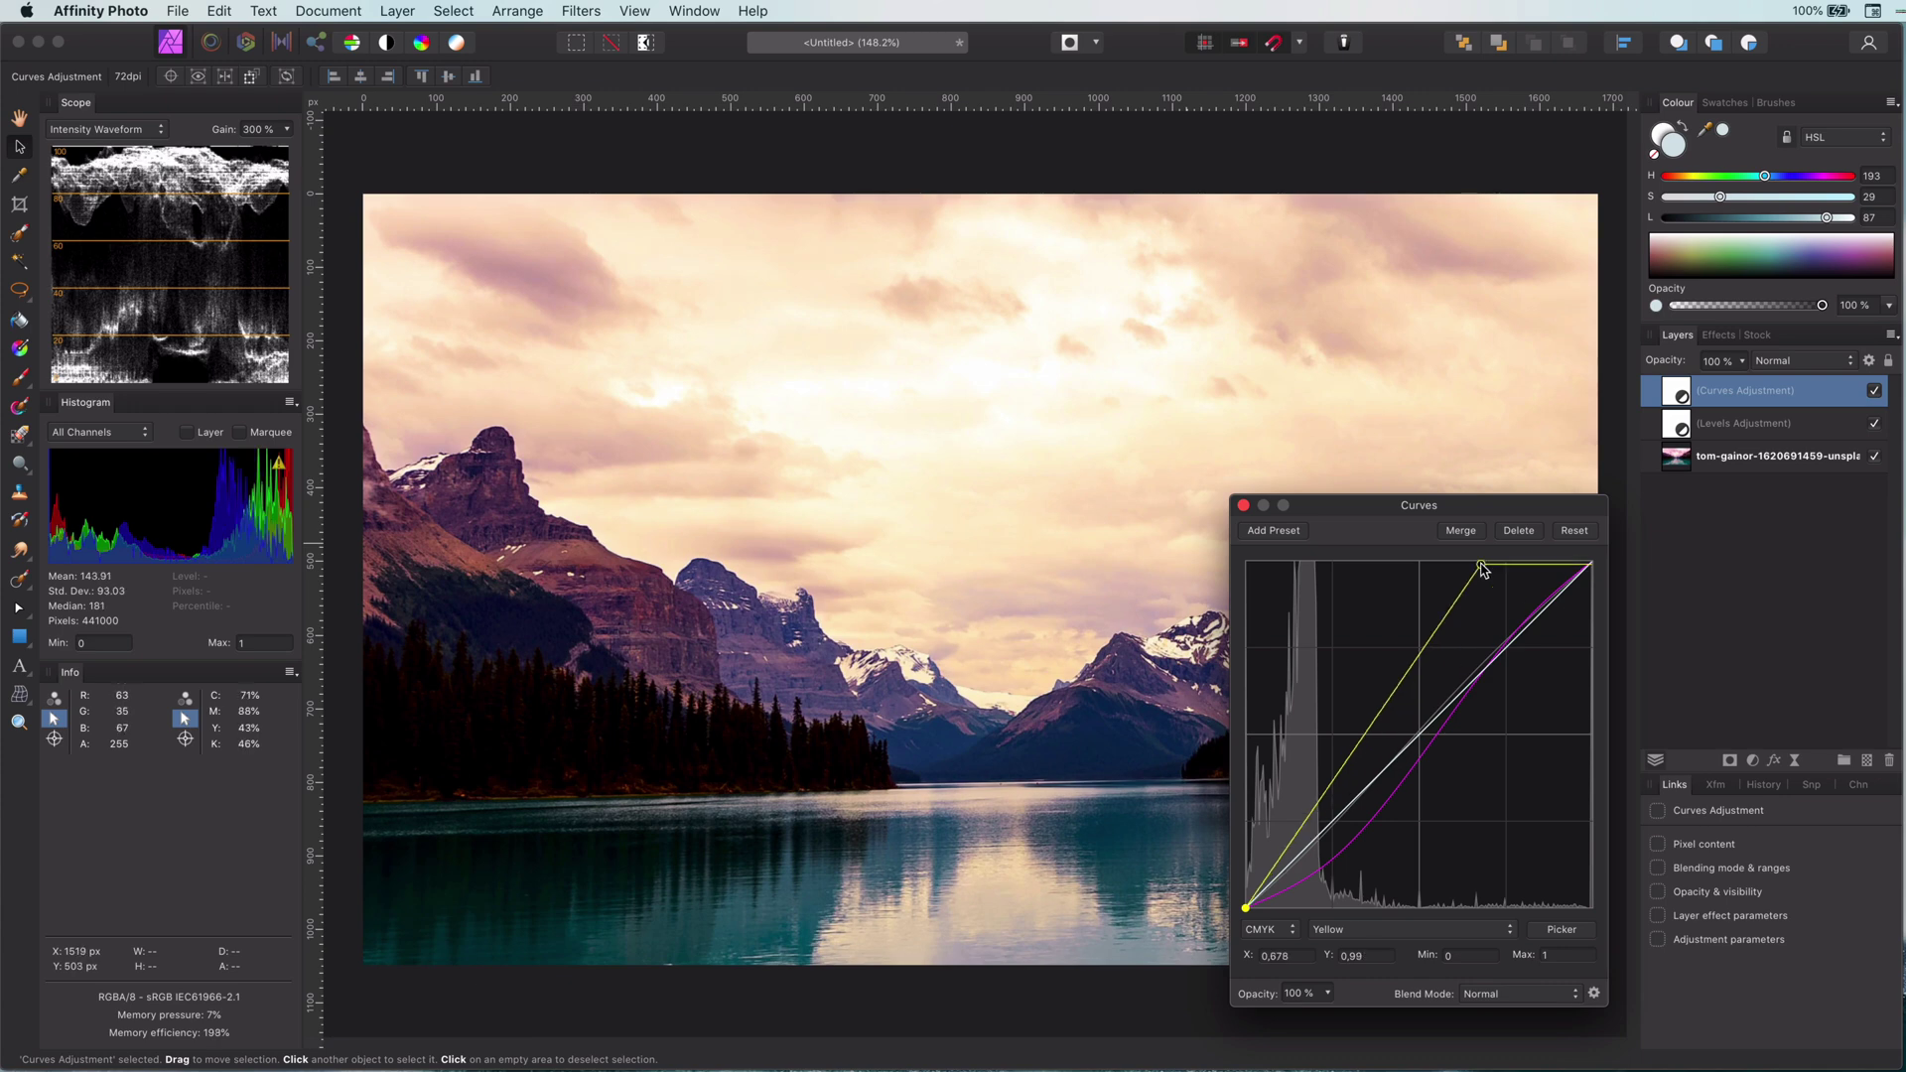
{"action": "left_click", "coordinate": [1243, 507]}
- Add a second Curves adjustment on top and switch its colour model to LAB
{"action": "left_click", "coordinate": [1752, 760]}
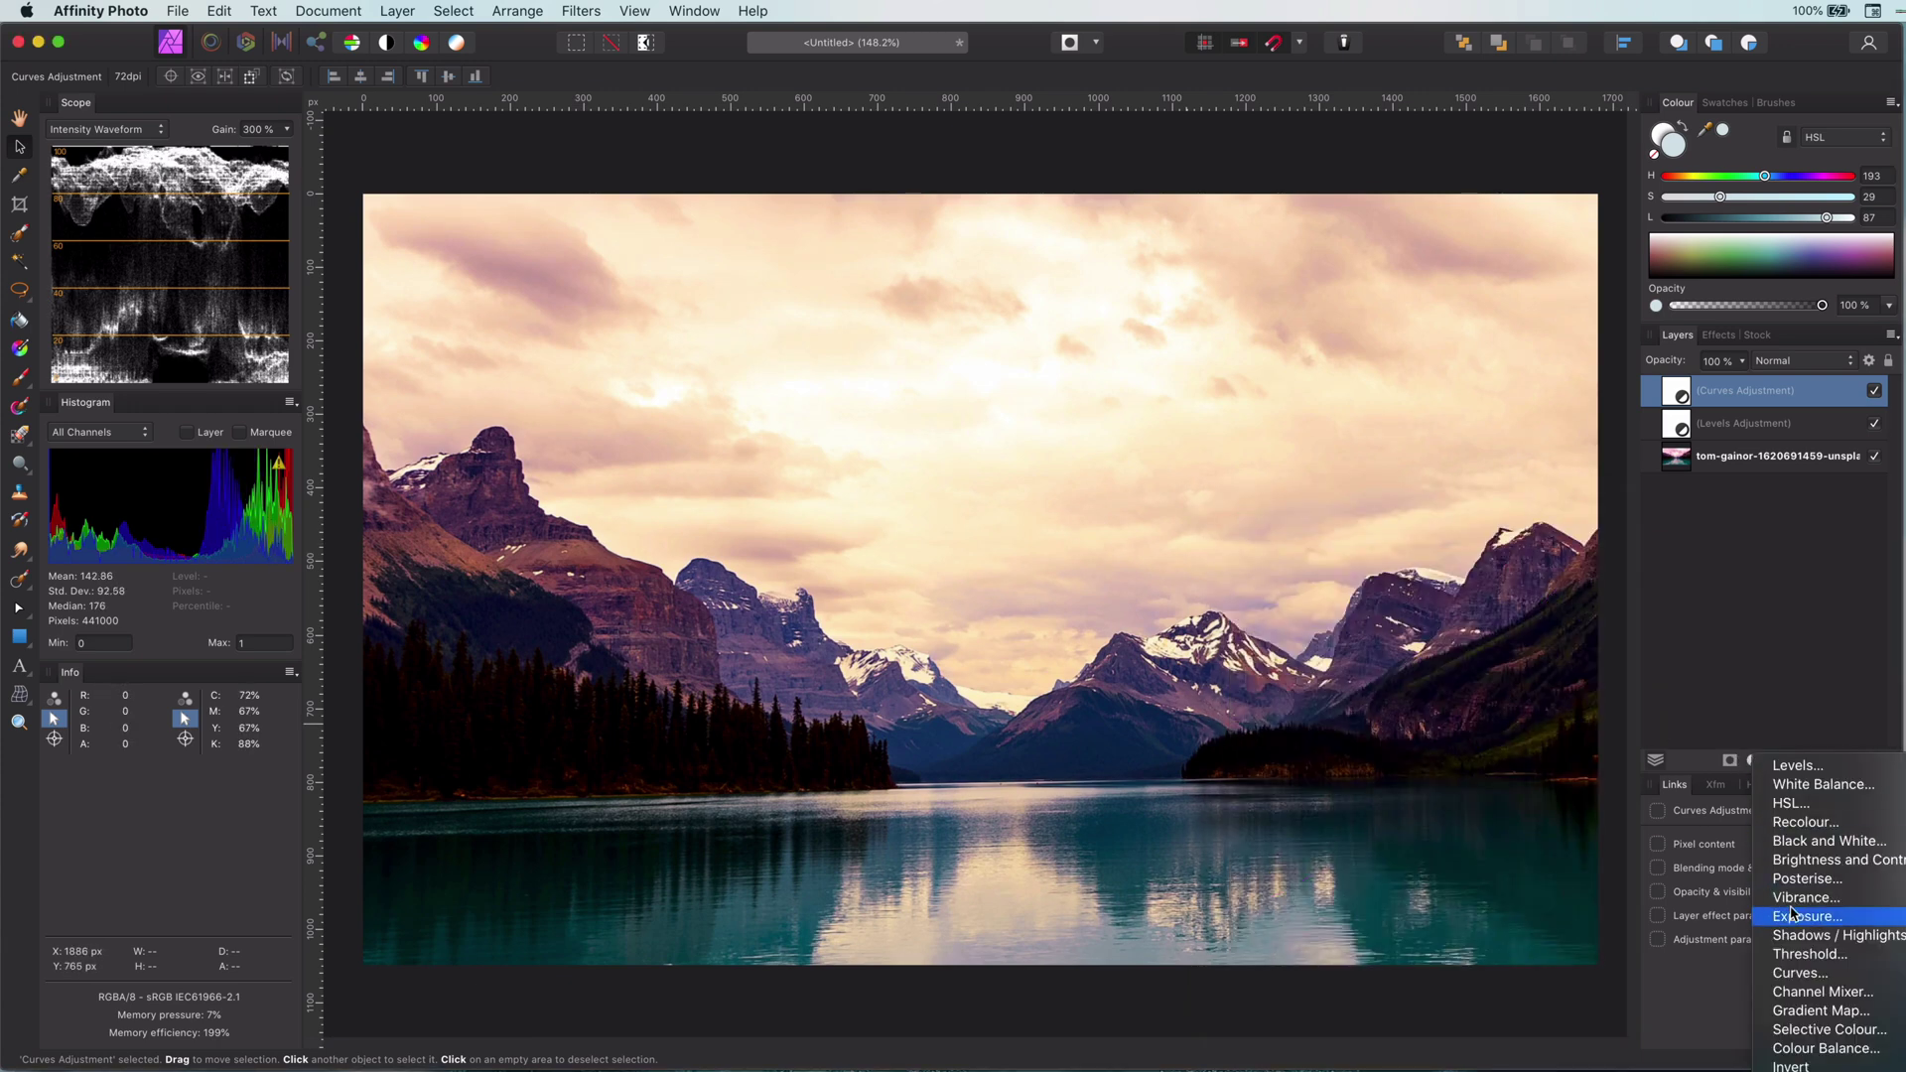
{"action": "left_click", "coordinate": [1801, 971]}
{"action": "left_click", "coordinate": [1278, 933]}
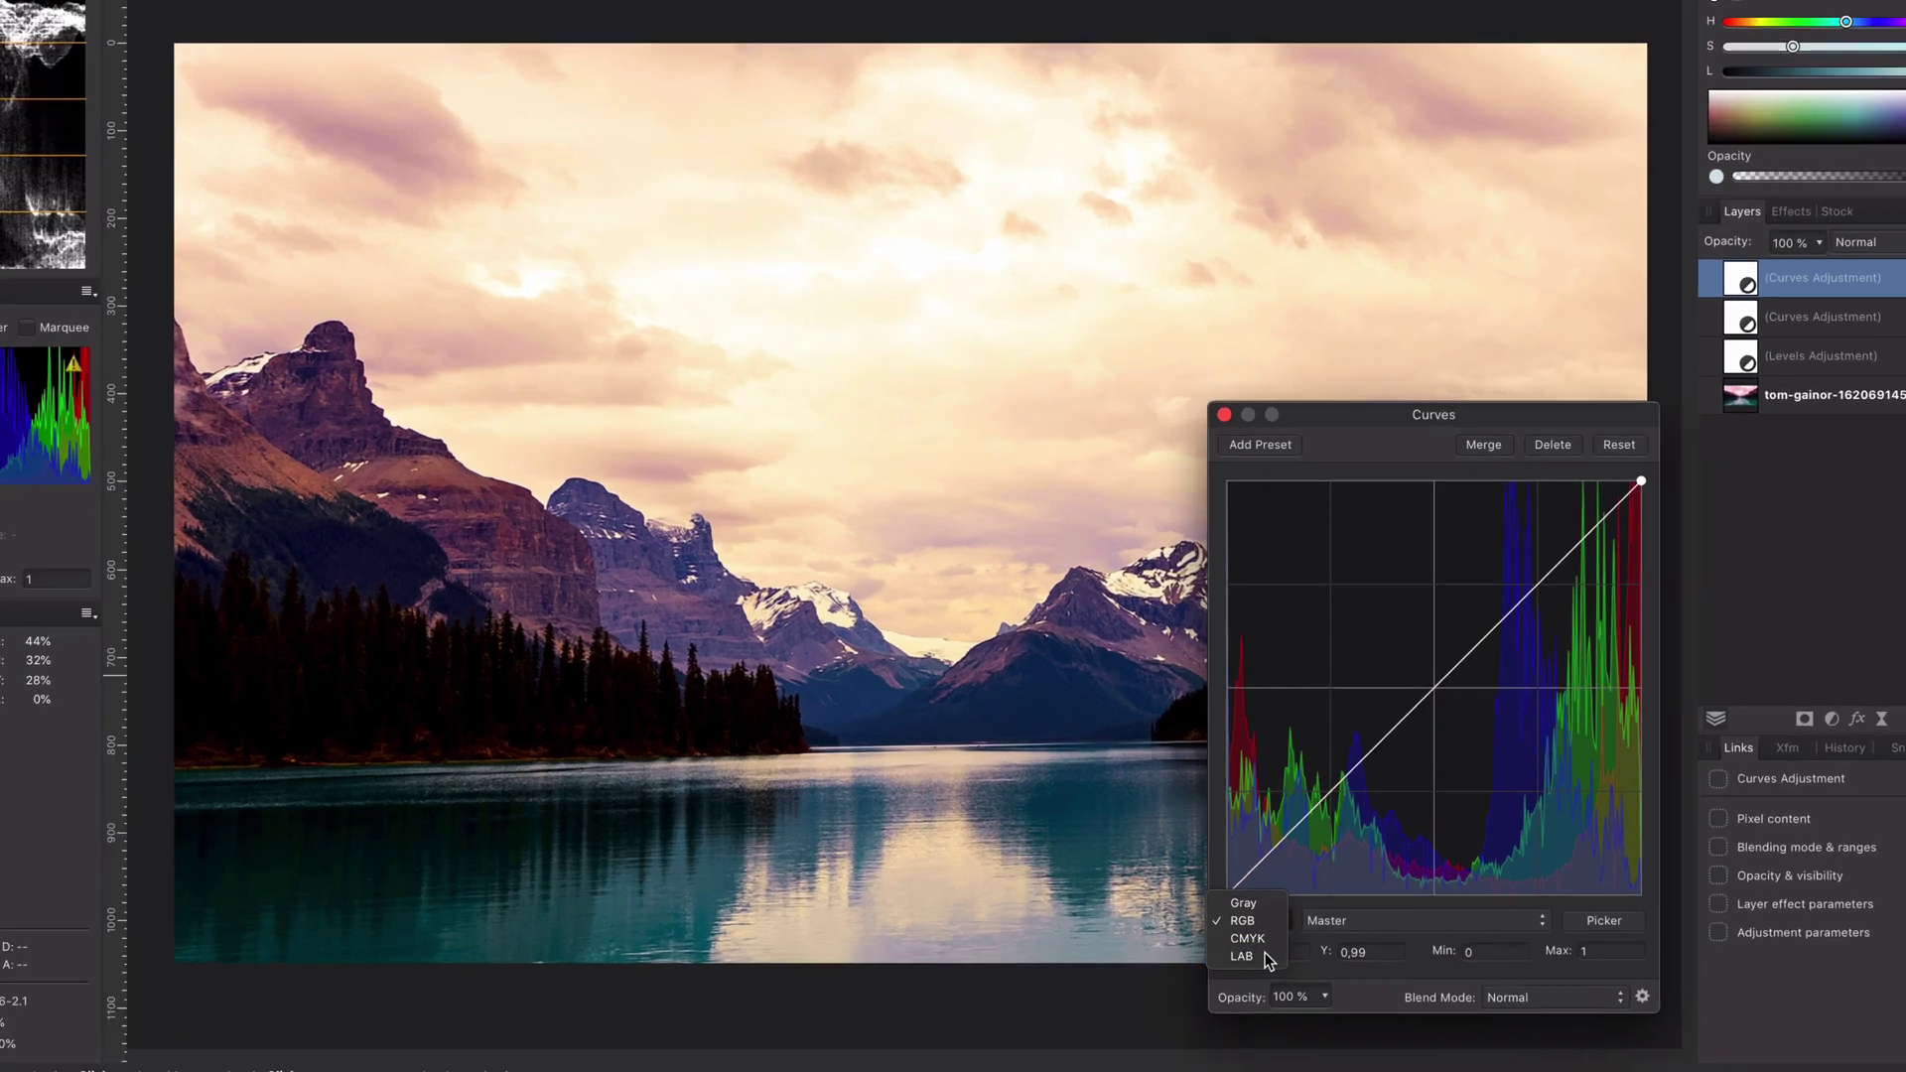
{"action": "left_click", "coordinate": [1257, 959]}
- Raise the black endpoint of the Lightness curve to an output of about 0.155 for faded shadows
{"action": "left_click", "coordinate": [1290, 878]}
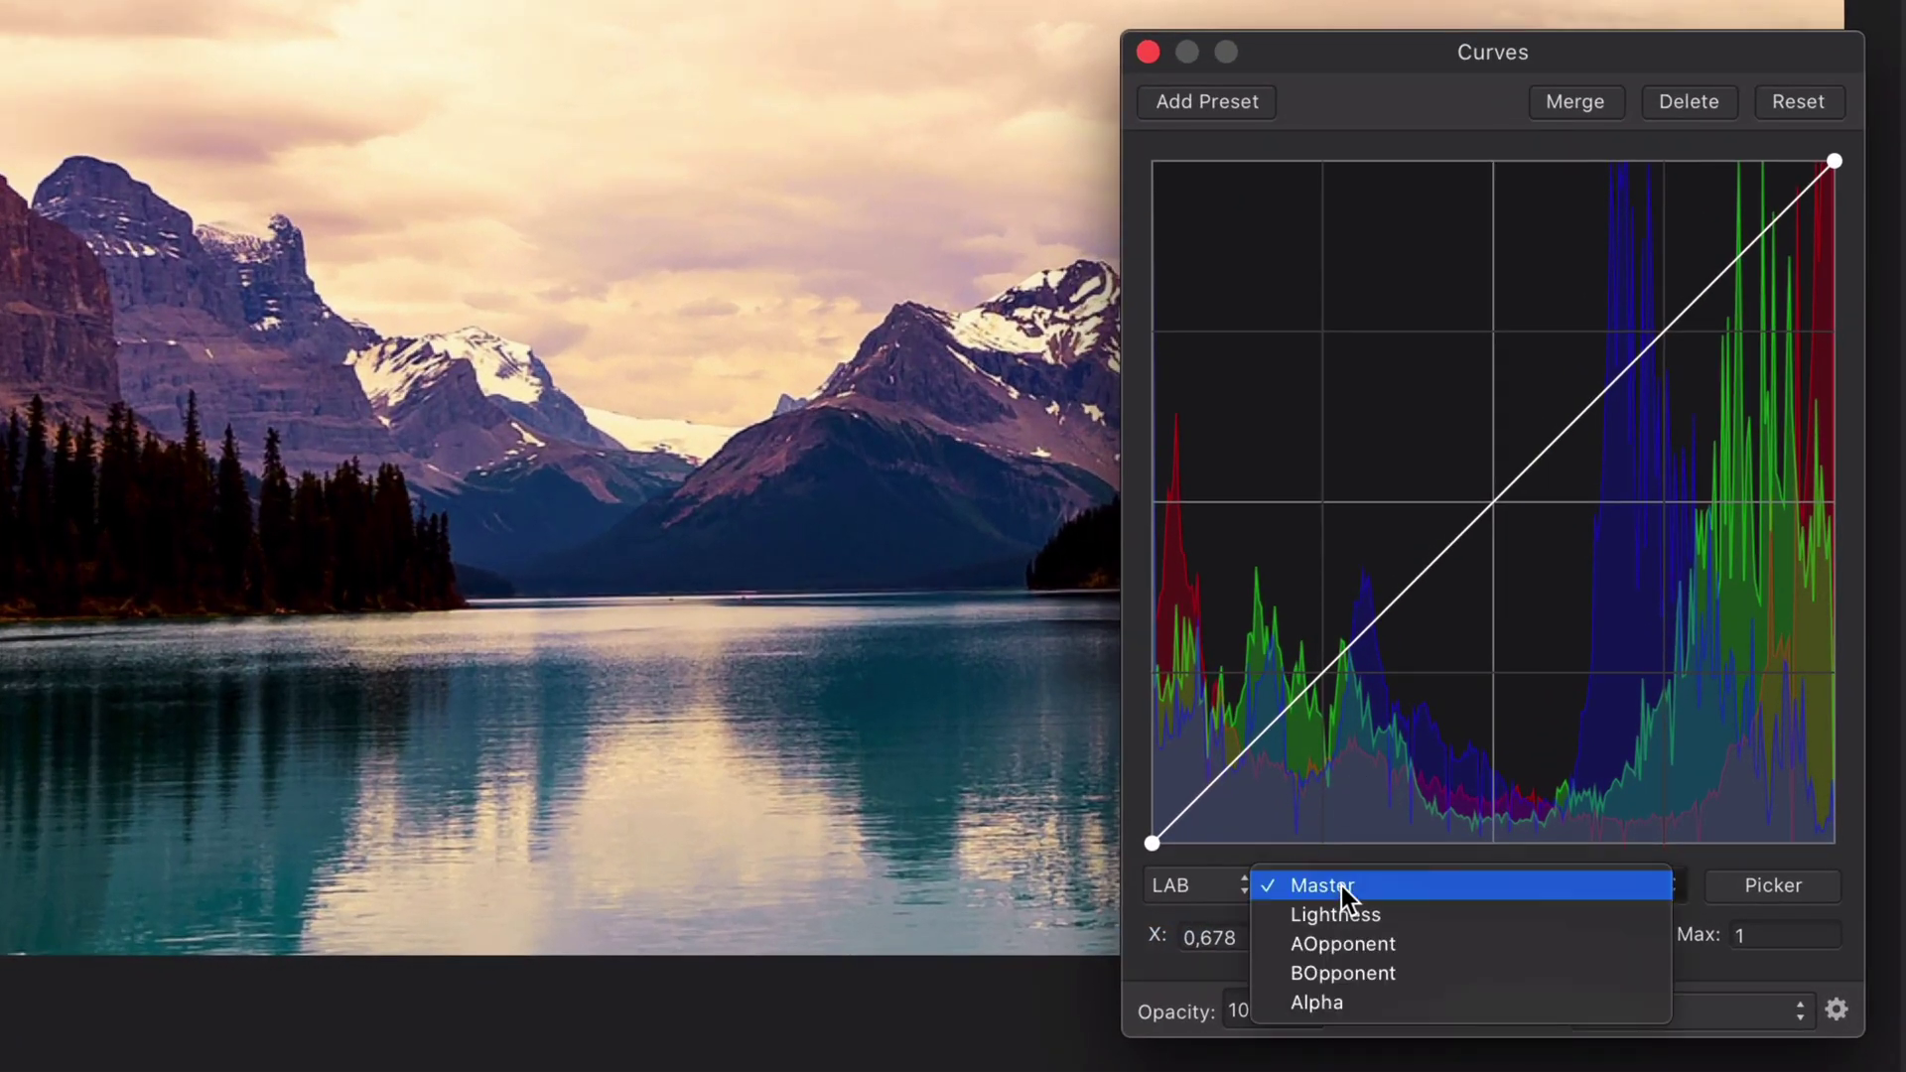
{"action": "left_click", "coordinate": [1409, 915]}
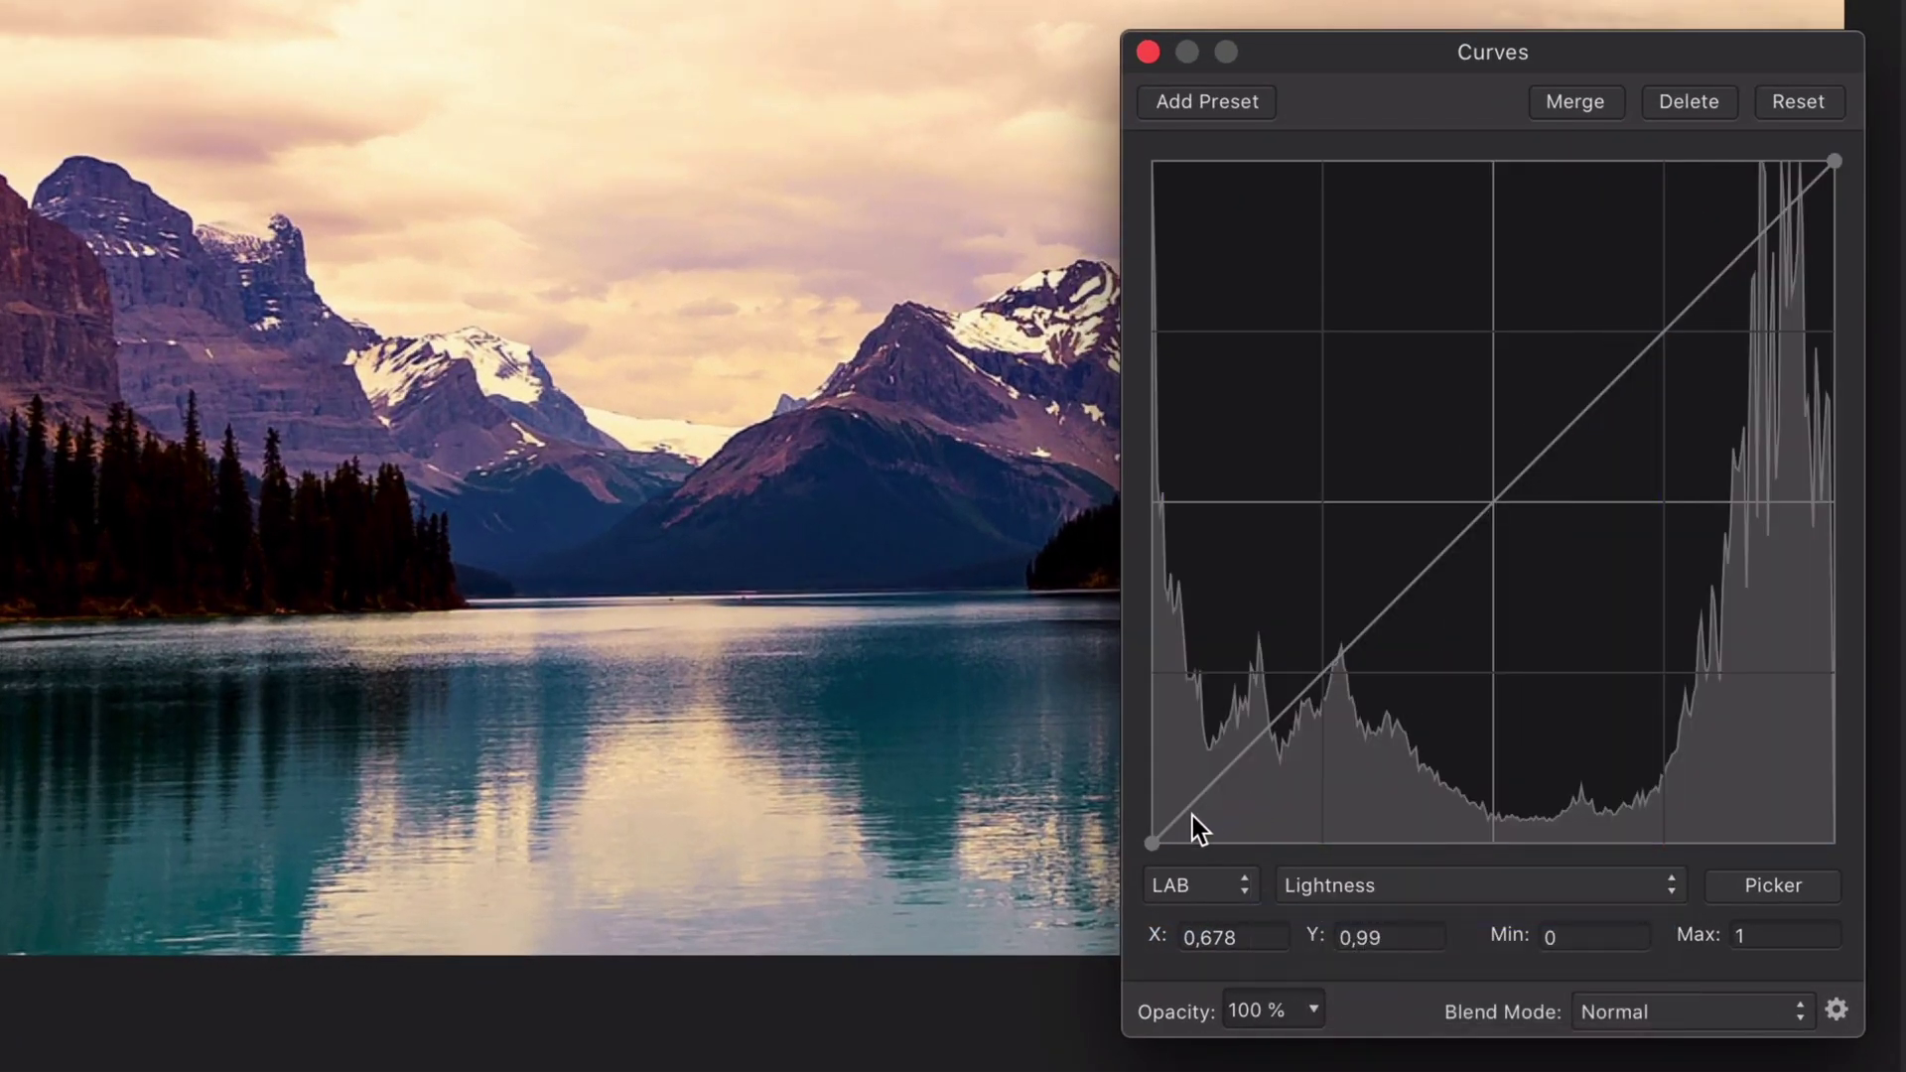
{"action": "left_click_drag", "start_coordinate": [1153, 842], "coordinate": [1281, 852]}
{"action": "left_click_drag", "start_coordinate": [1312, 919], "coordinate": [1235, 891]}
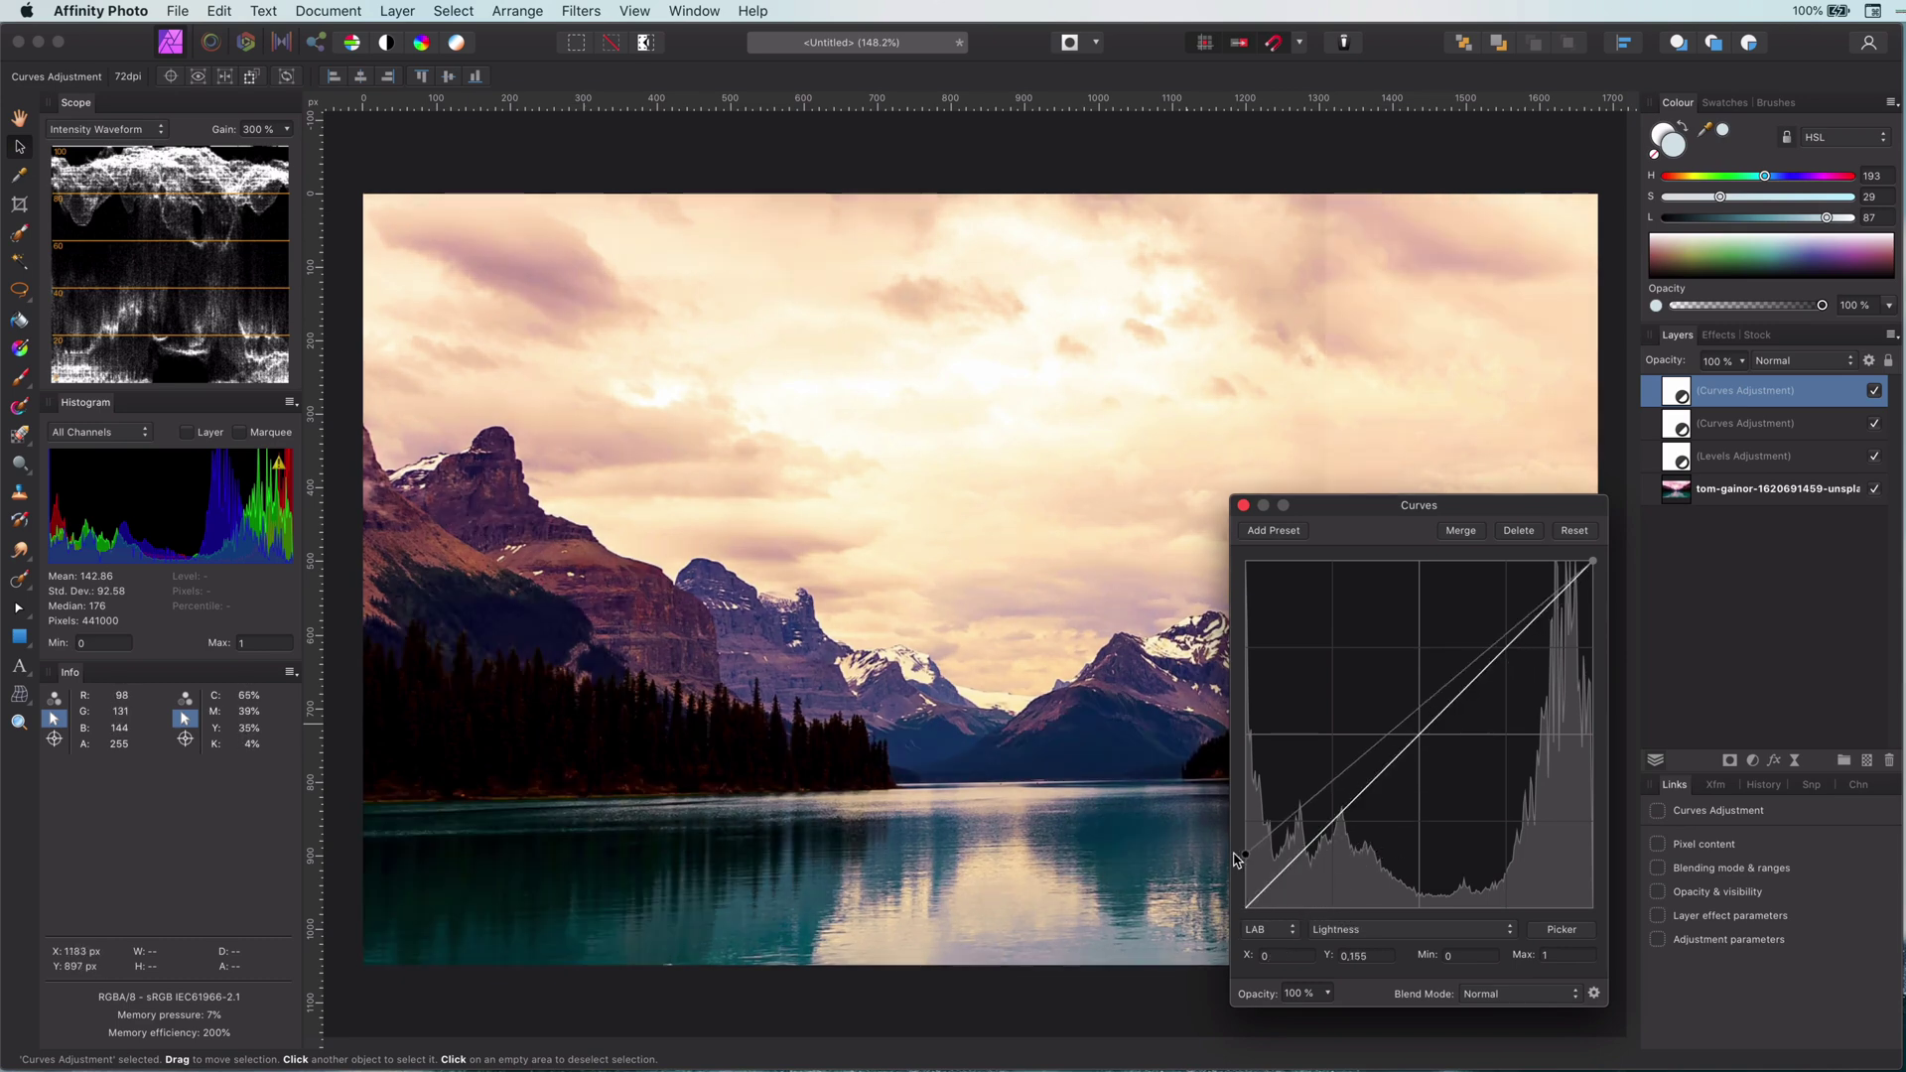
- Pull the midtones of the Lightness curve down slightly and finish the LAB curves
{"action": "mouse_move", "coordinate": [1592, 563]}
{"action": "left_mouse_down"}
{"action": "mouse_move", "coordinate": [1538, 564]}
{"action": "mouse_move", "coordinate": [1619, 558]}
{"action": "left_mouse_up"}
{"action": "left_click_drag", "start_coordinate": [1410, 716], "coordinate": [1415, 773]}
{"action": "left_click", "coordinate": [1243, 505]}
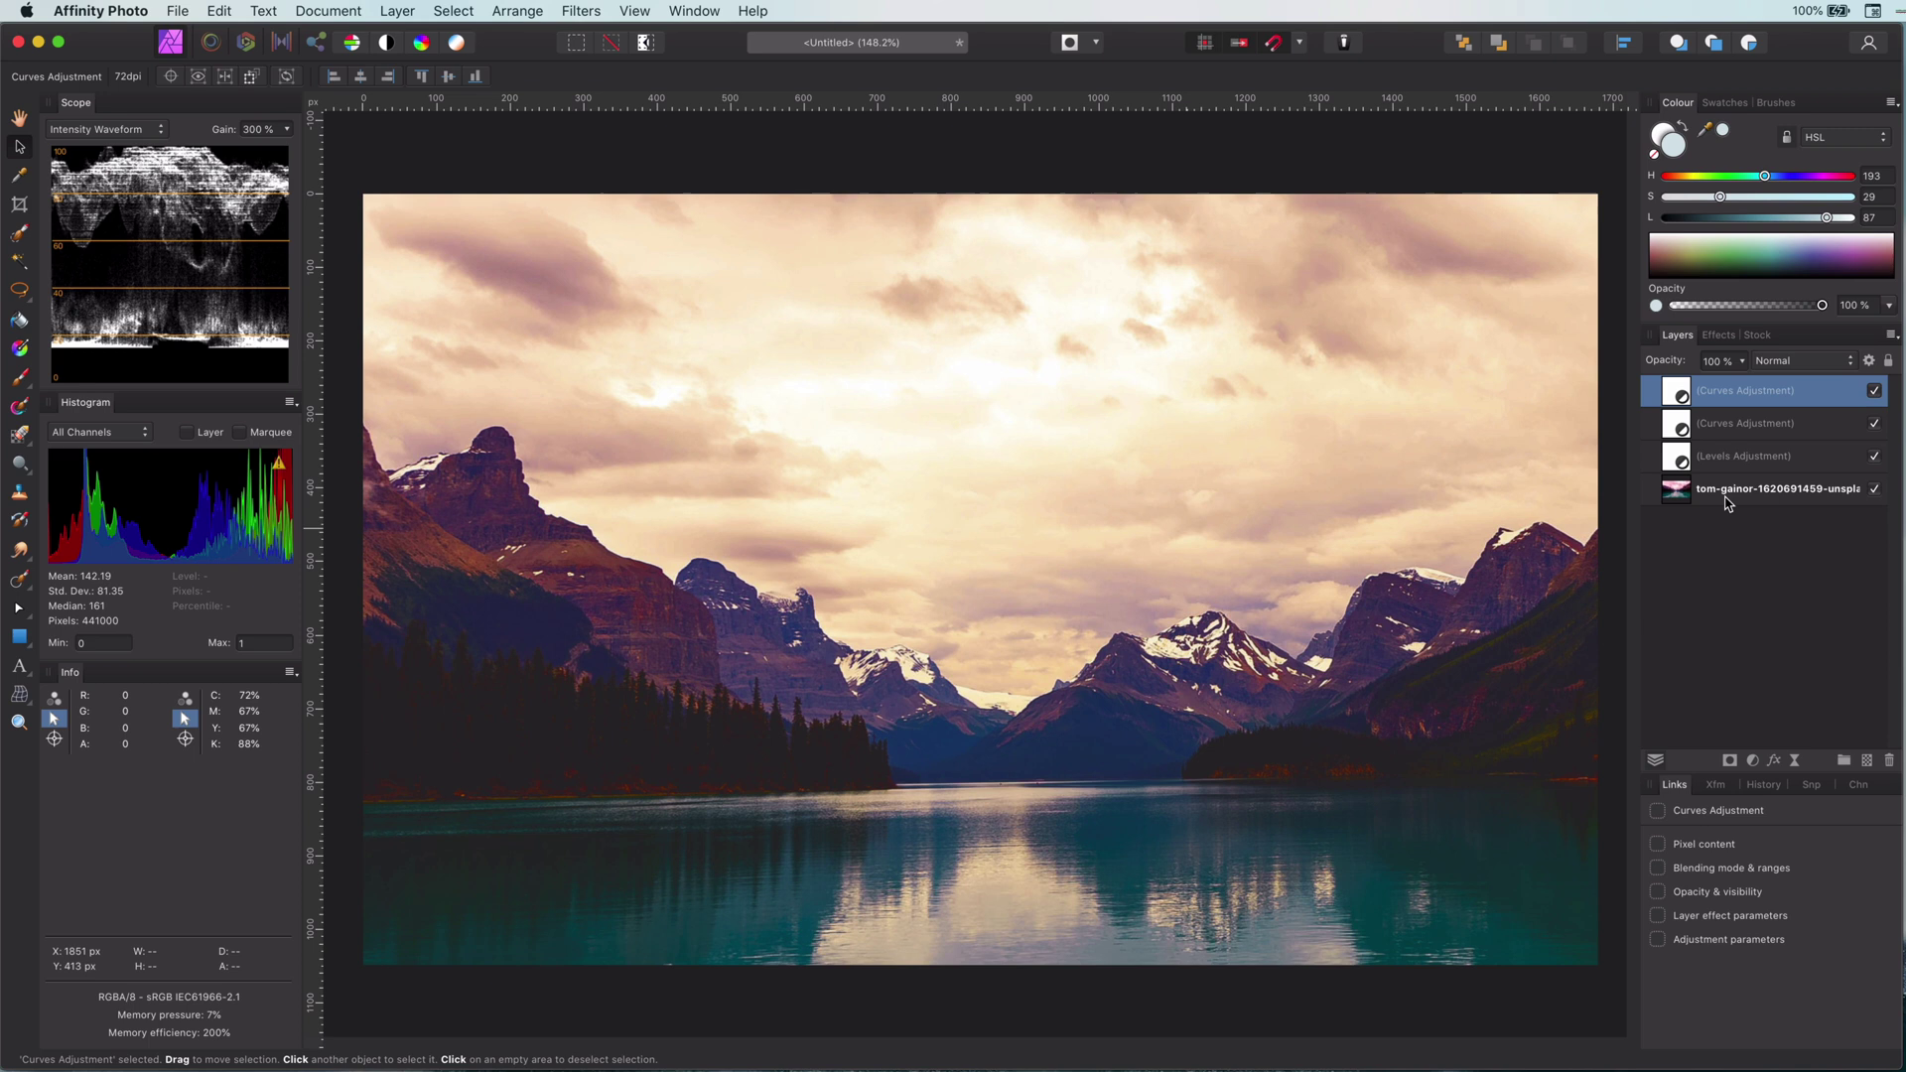
- Switch the interface to Separated Mode and resize the document window to half the free workspace with the whole photo fitted
{"action": "left_click", "coordinate": [683, 14]}
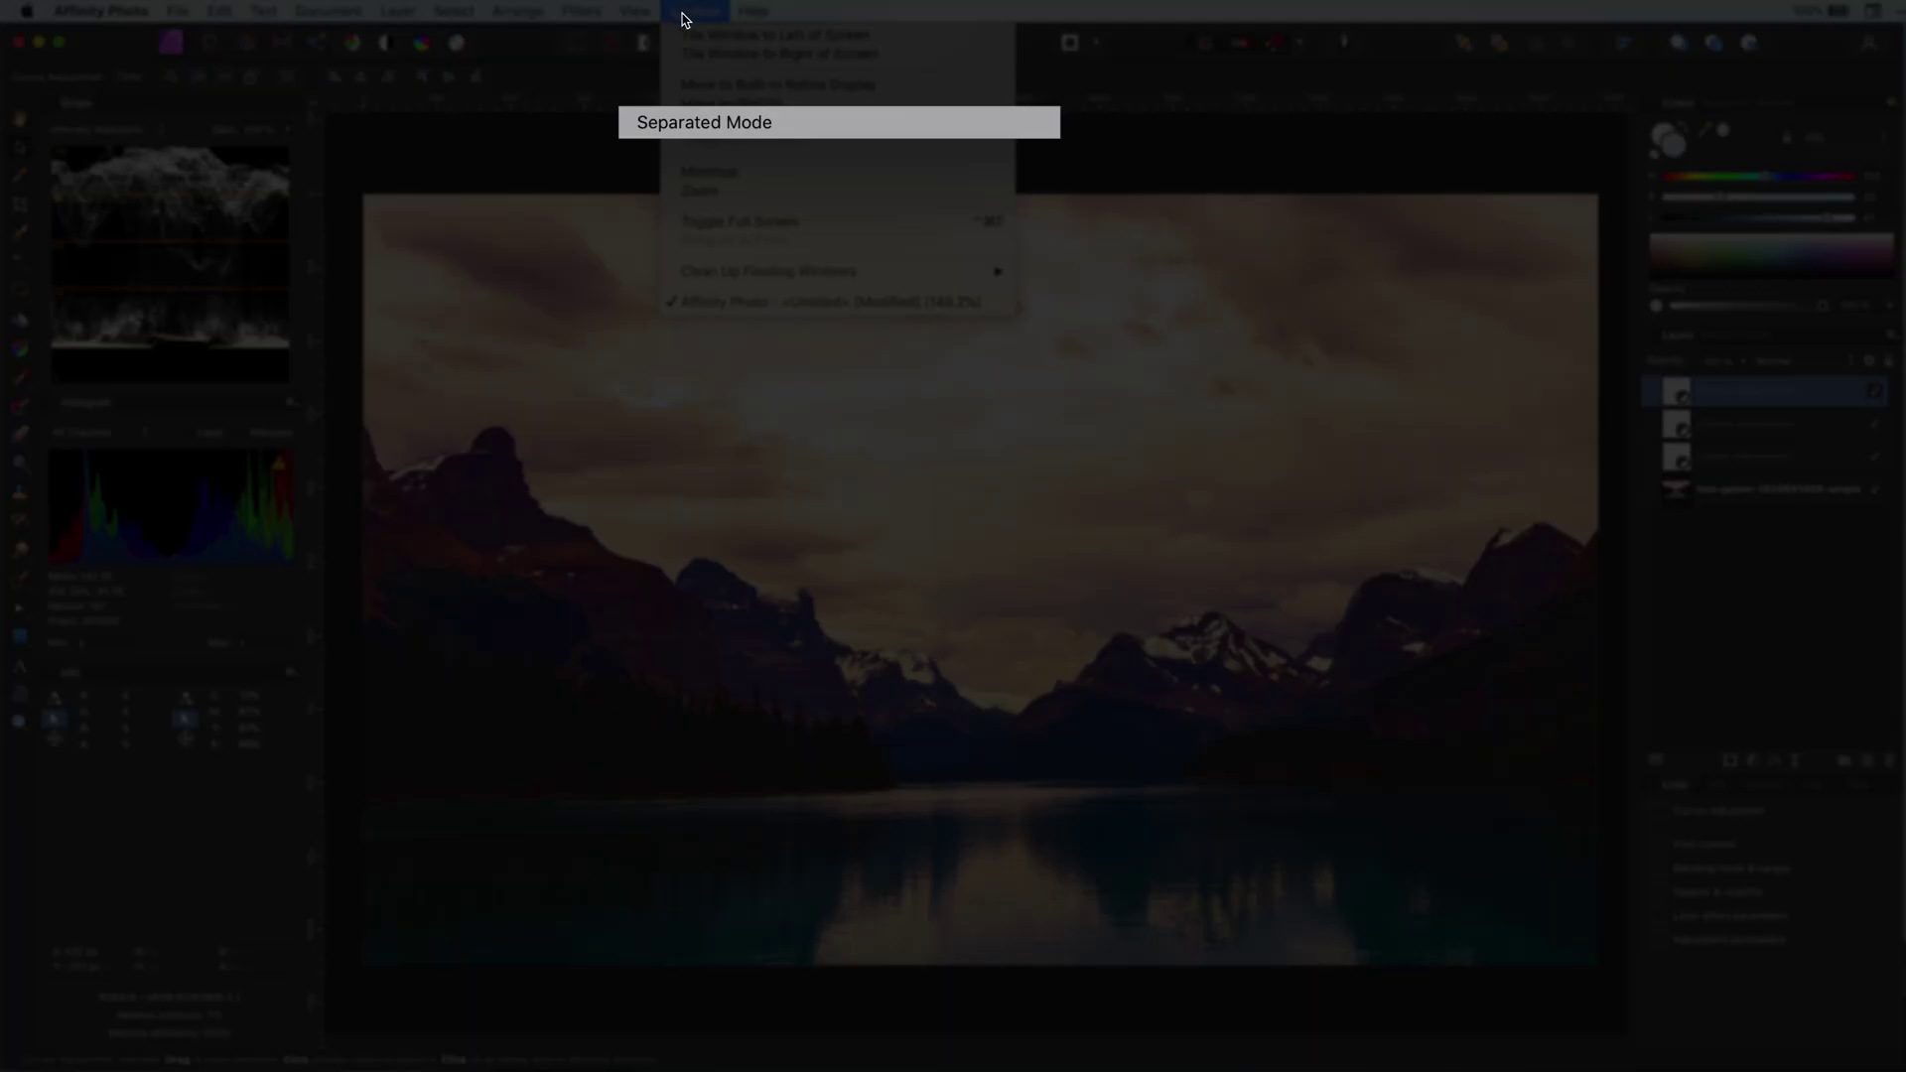
{"action": "left_click", "coordinate": [711, 120]}
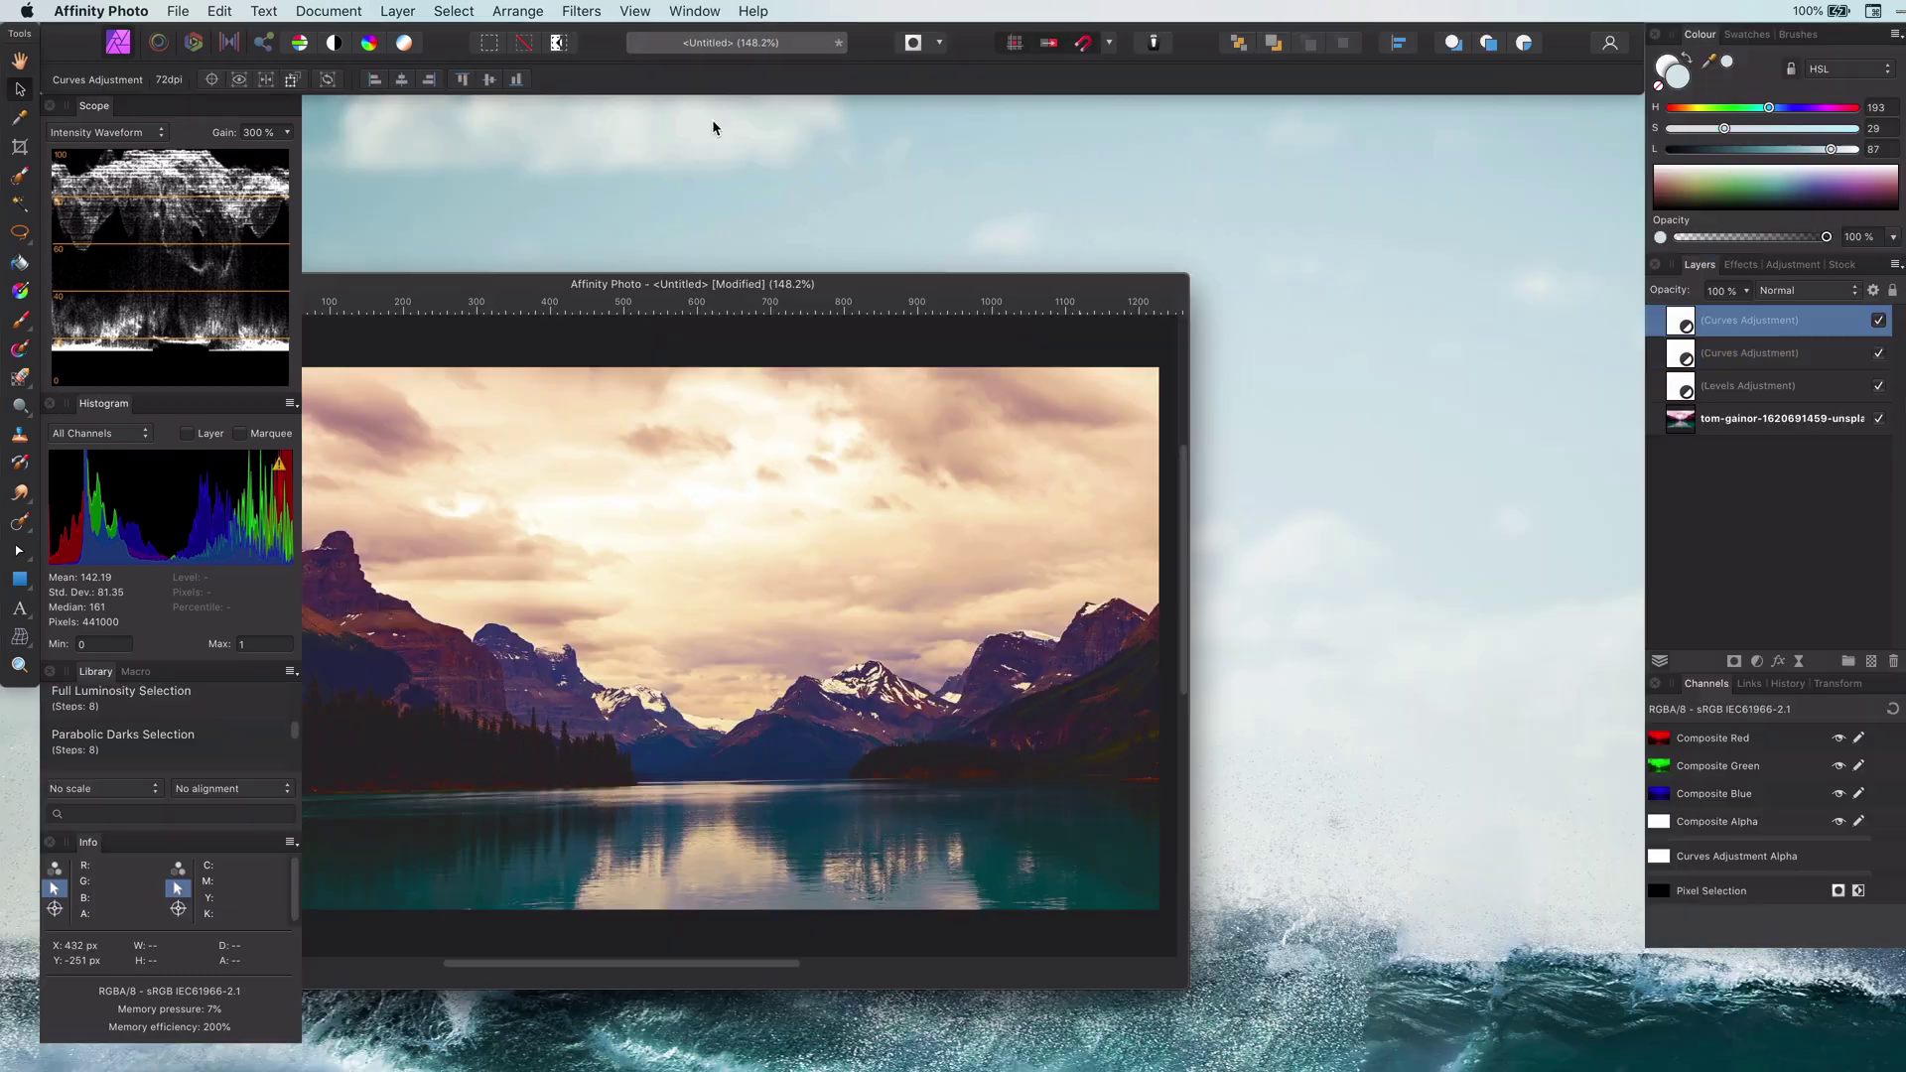
{"action": "left_click_drag", "start_coordinate": [773, 288], "coordinate": [874, 113]}
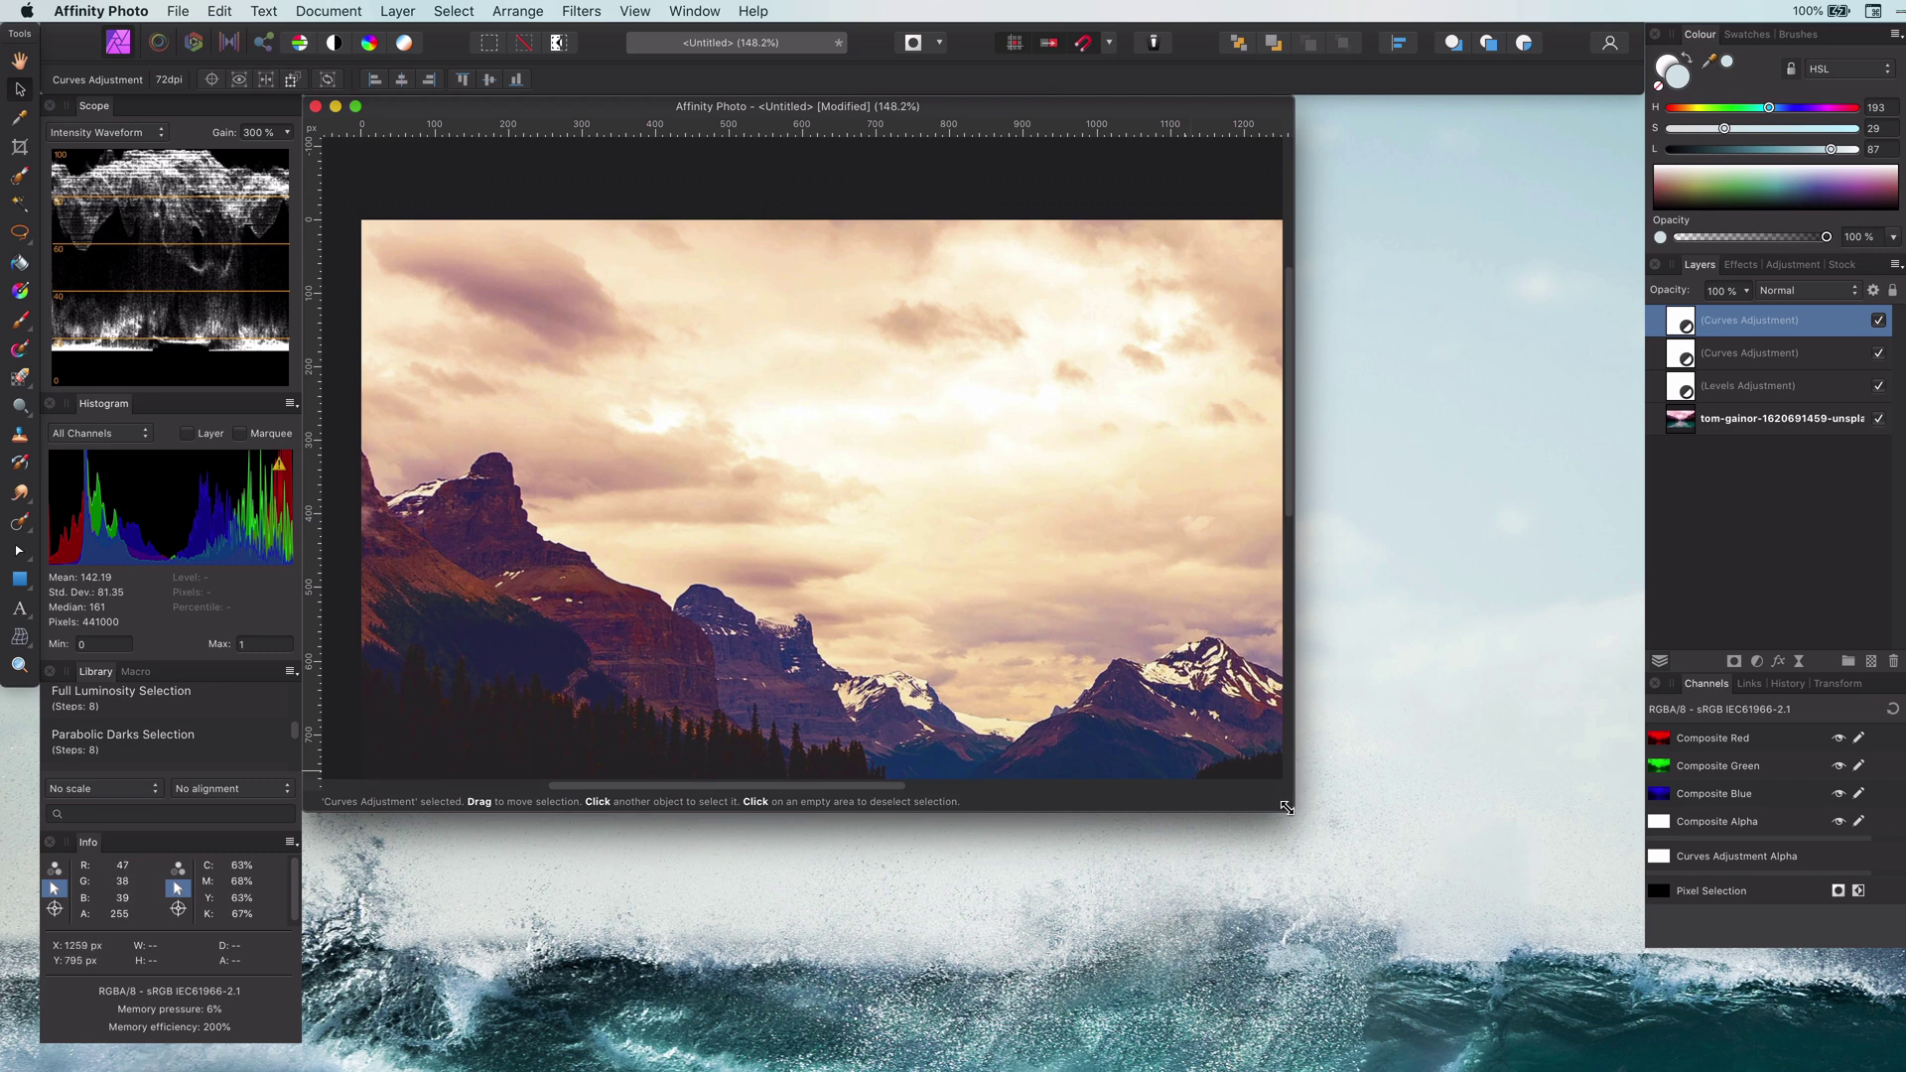
{"action": "left_click_drag", "start_coordinate": [1286, 807], "coordinate": [1123, 1034]}
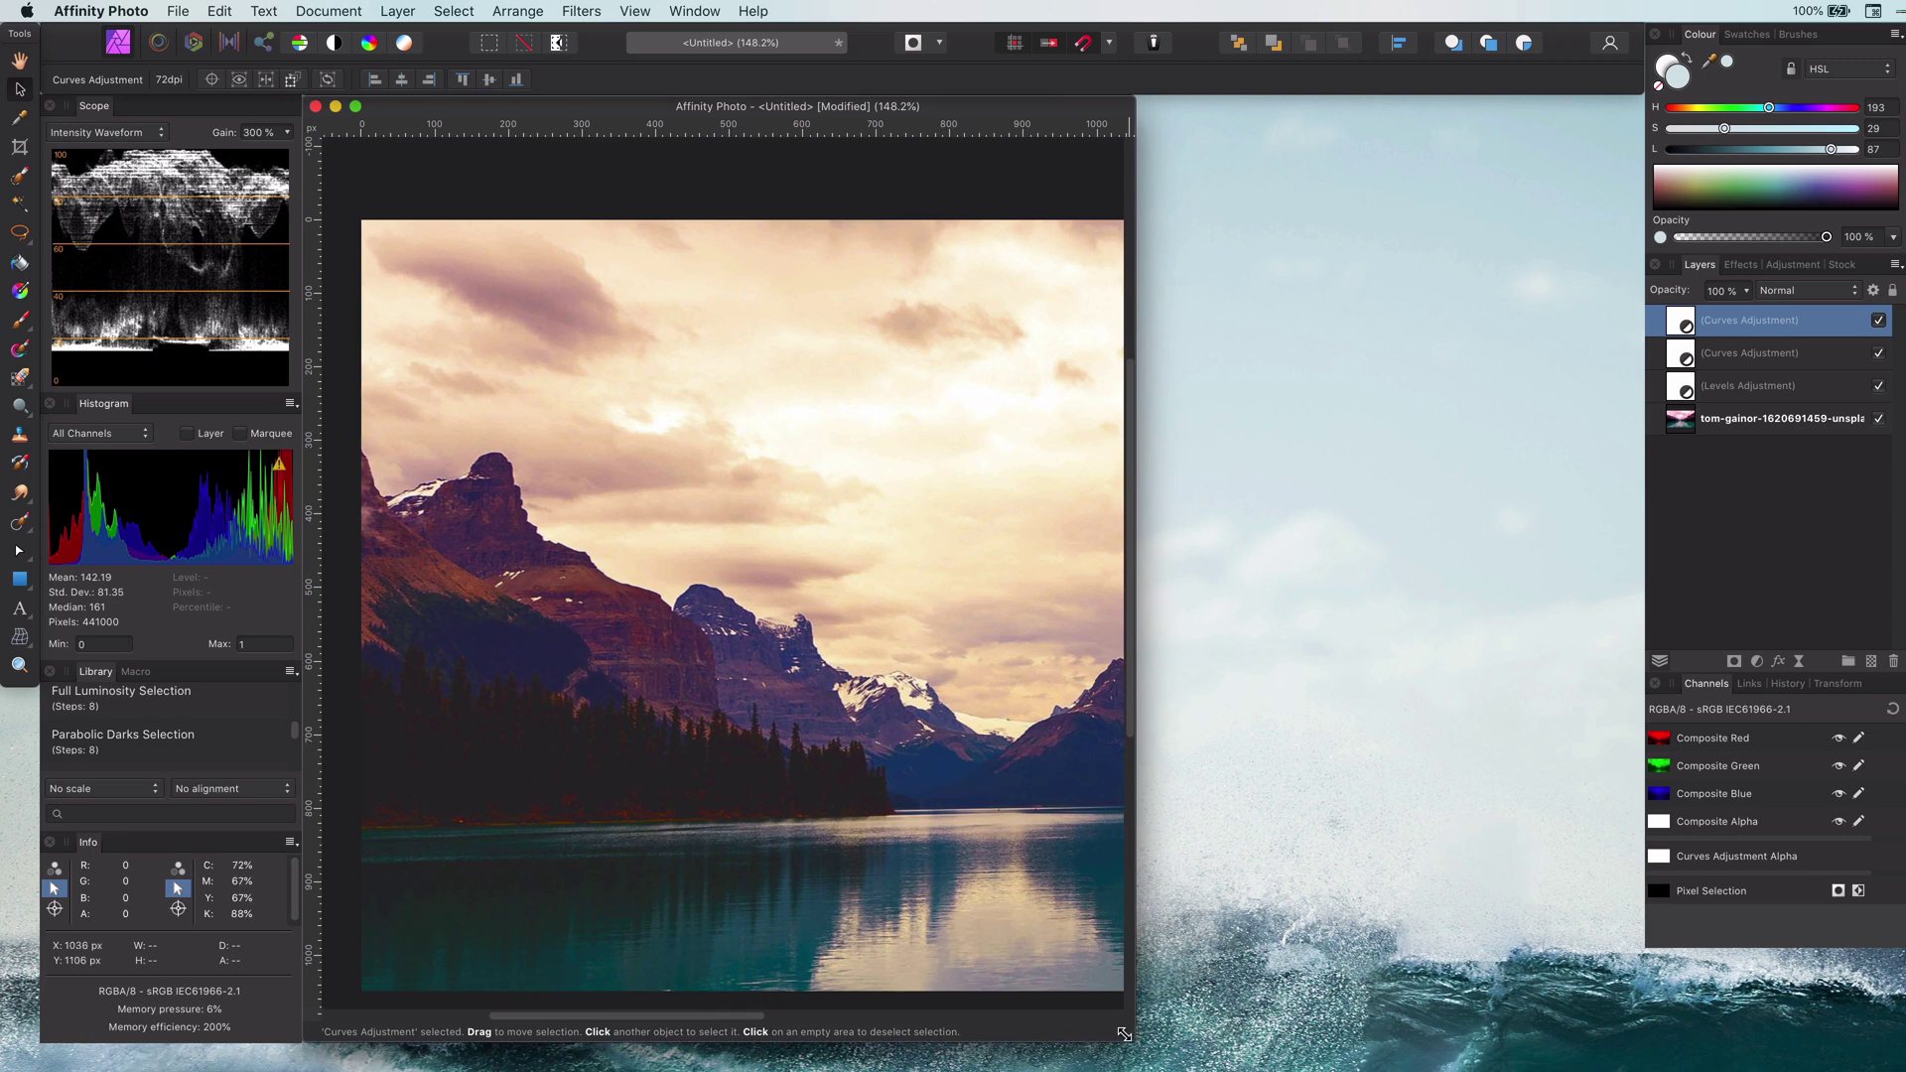
{"action": "key", "text": "super+0"}
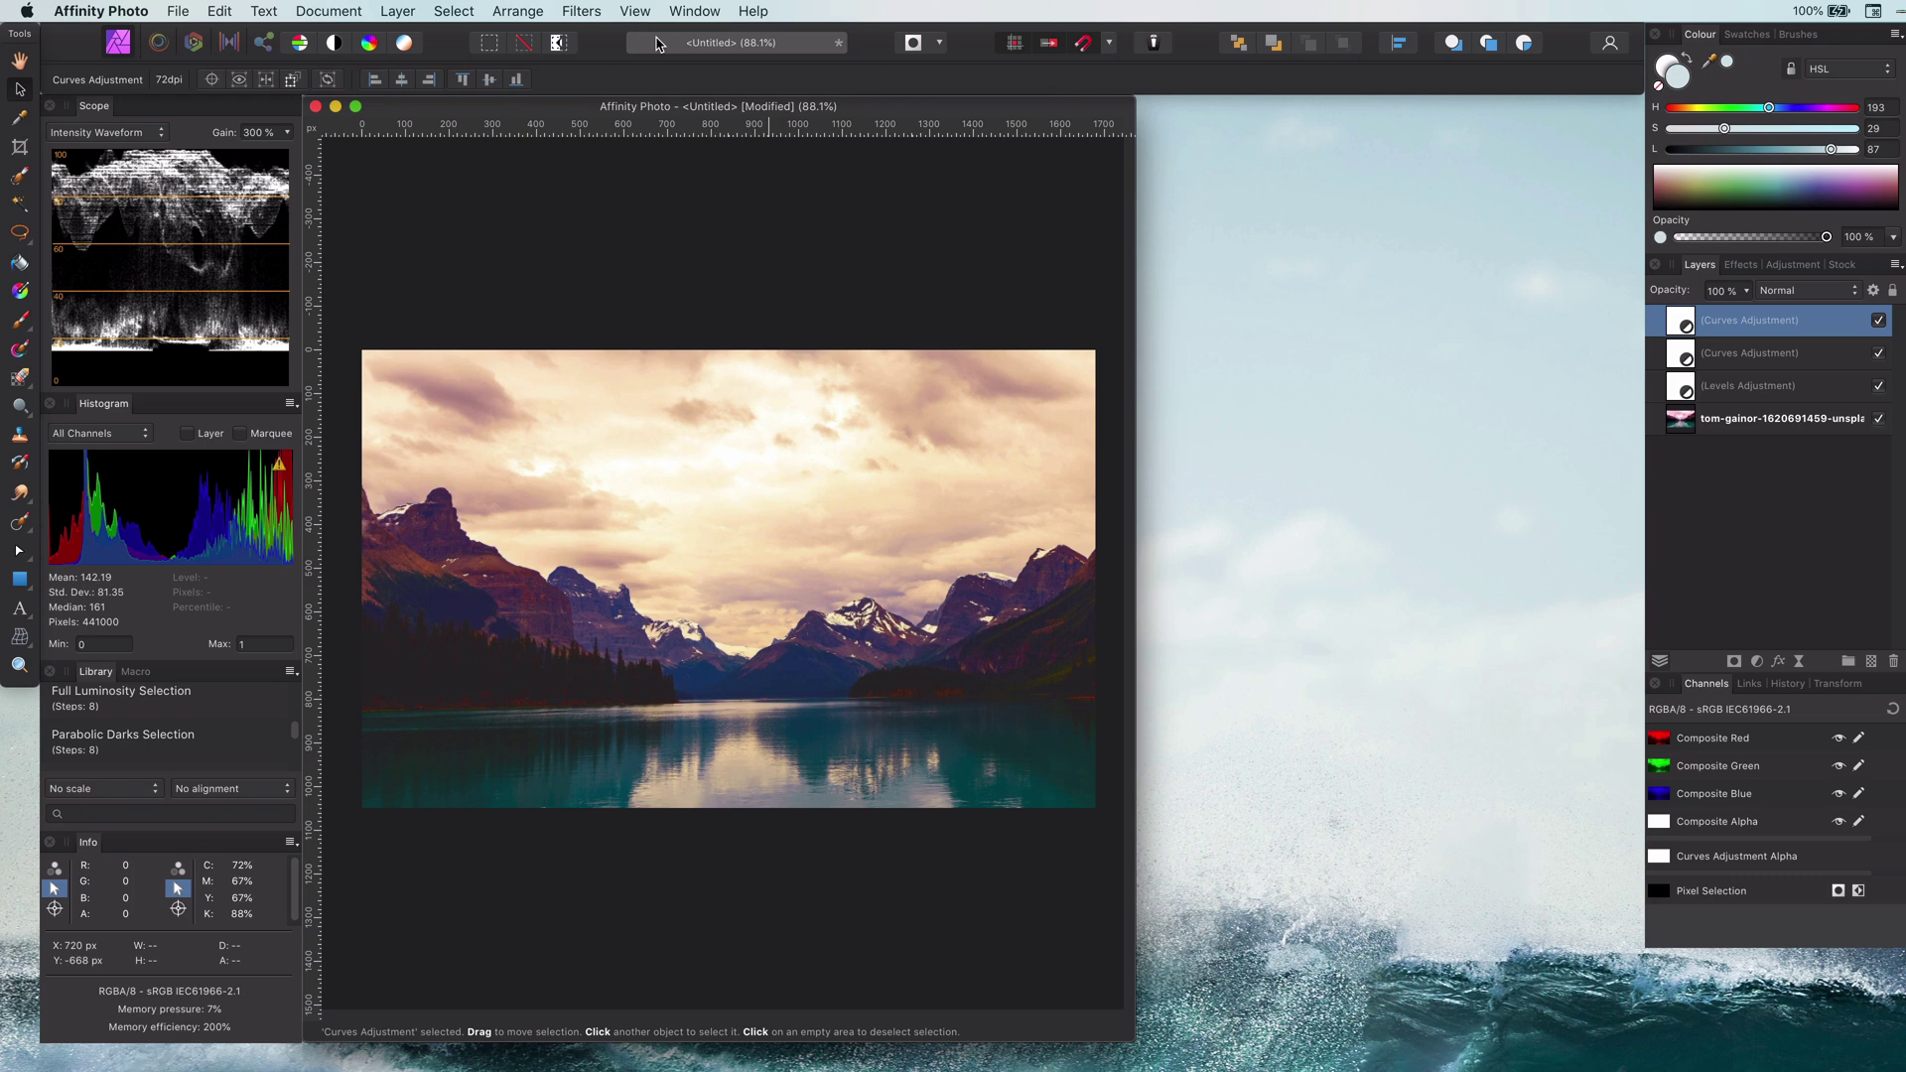
- Open a new view of the document and arrange its window beside the original one, then make it active
{"action": "left_click", "coordinate": [634, 11]}
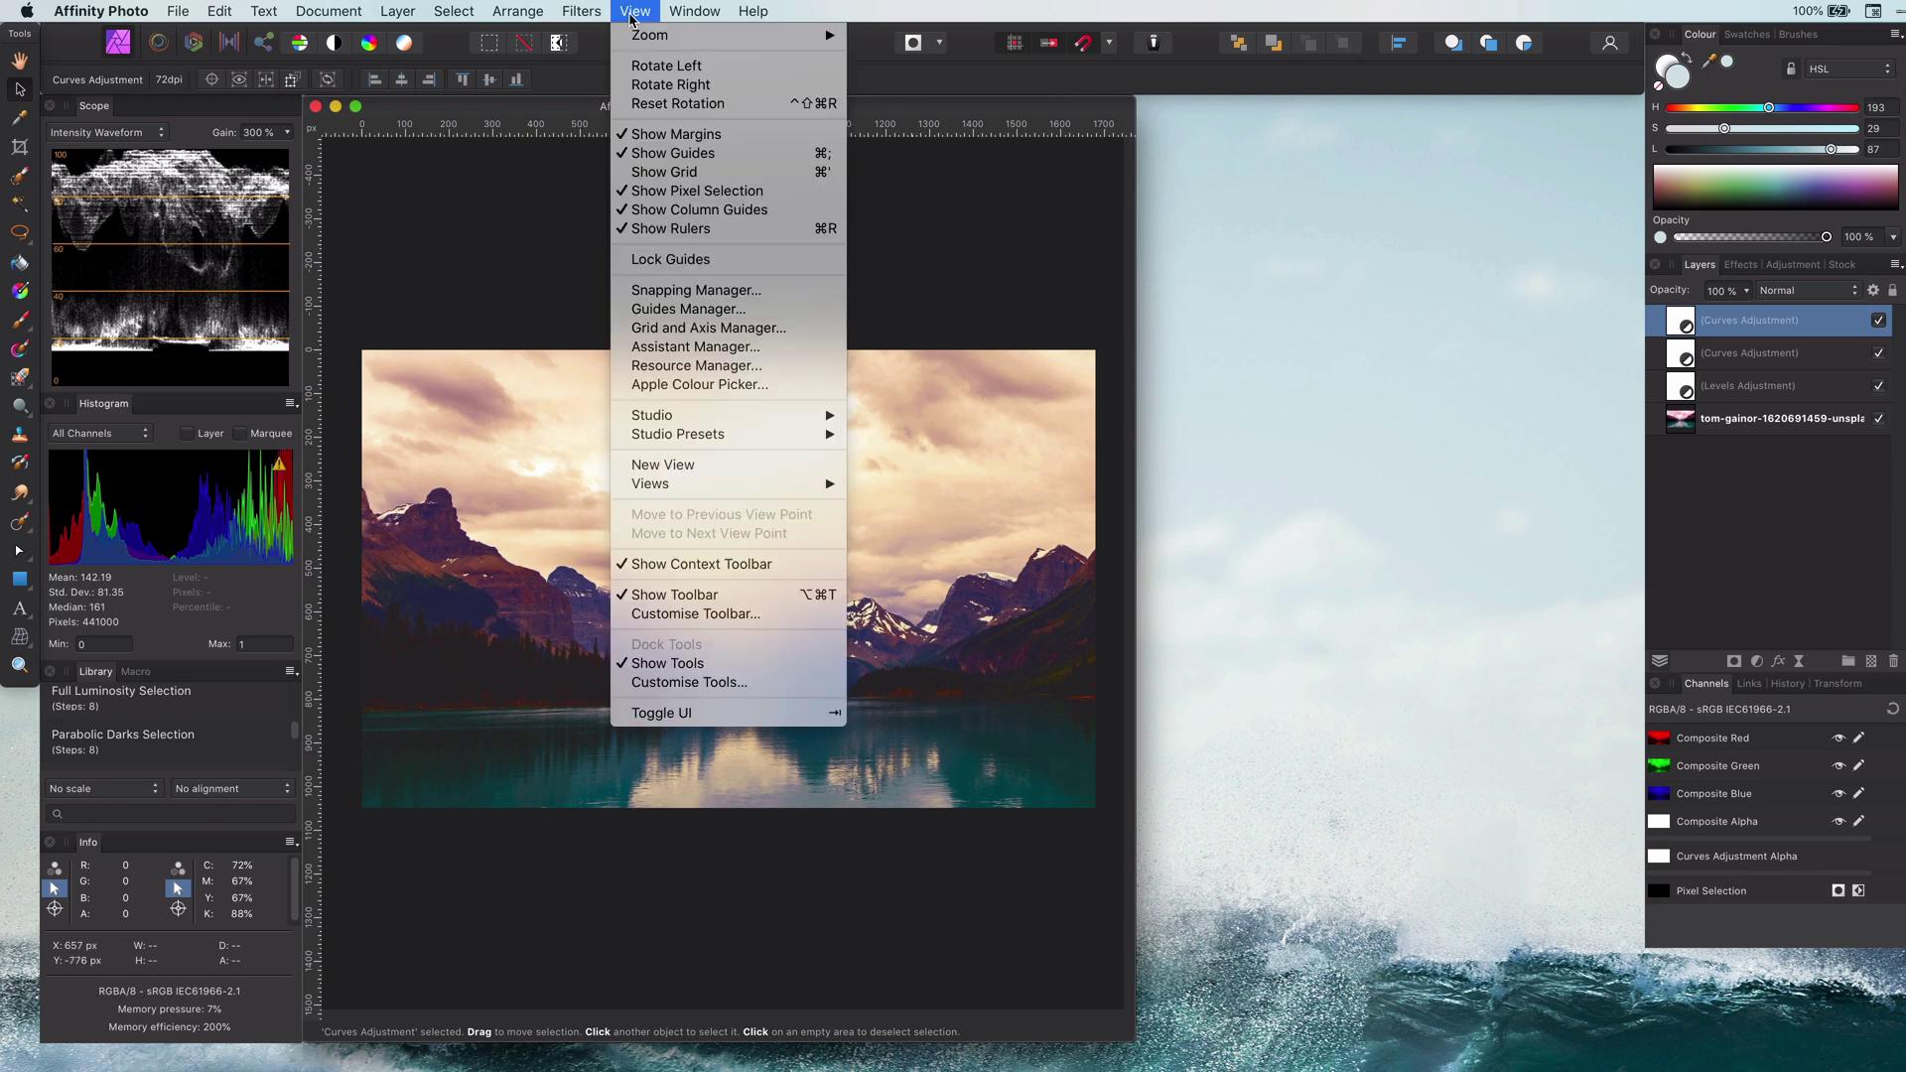
{"action": "left_click", "coordinate": [709, 470]}
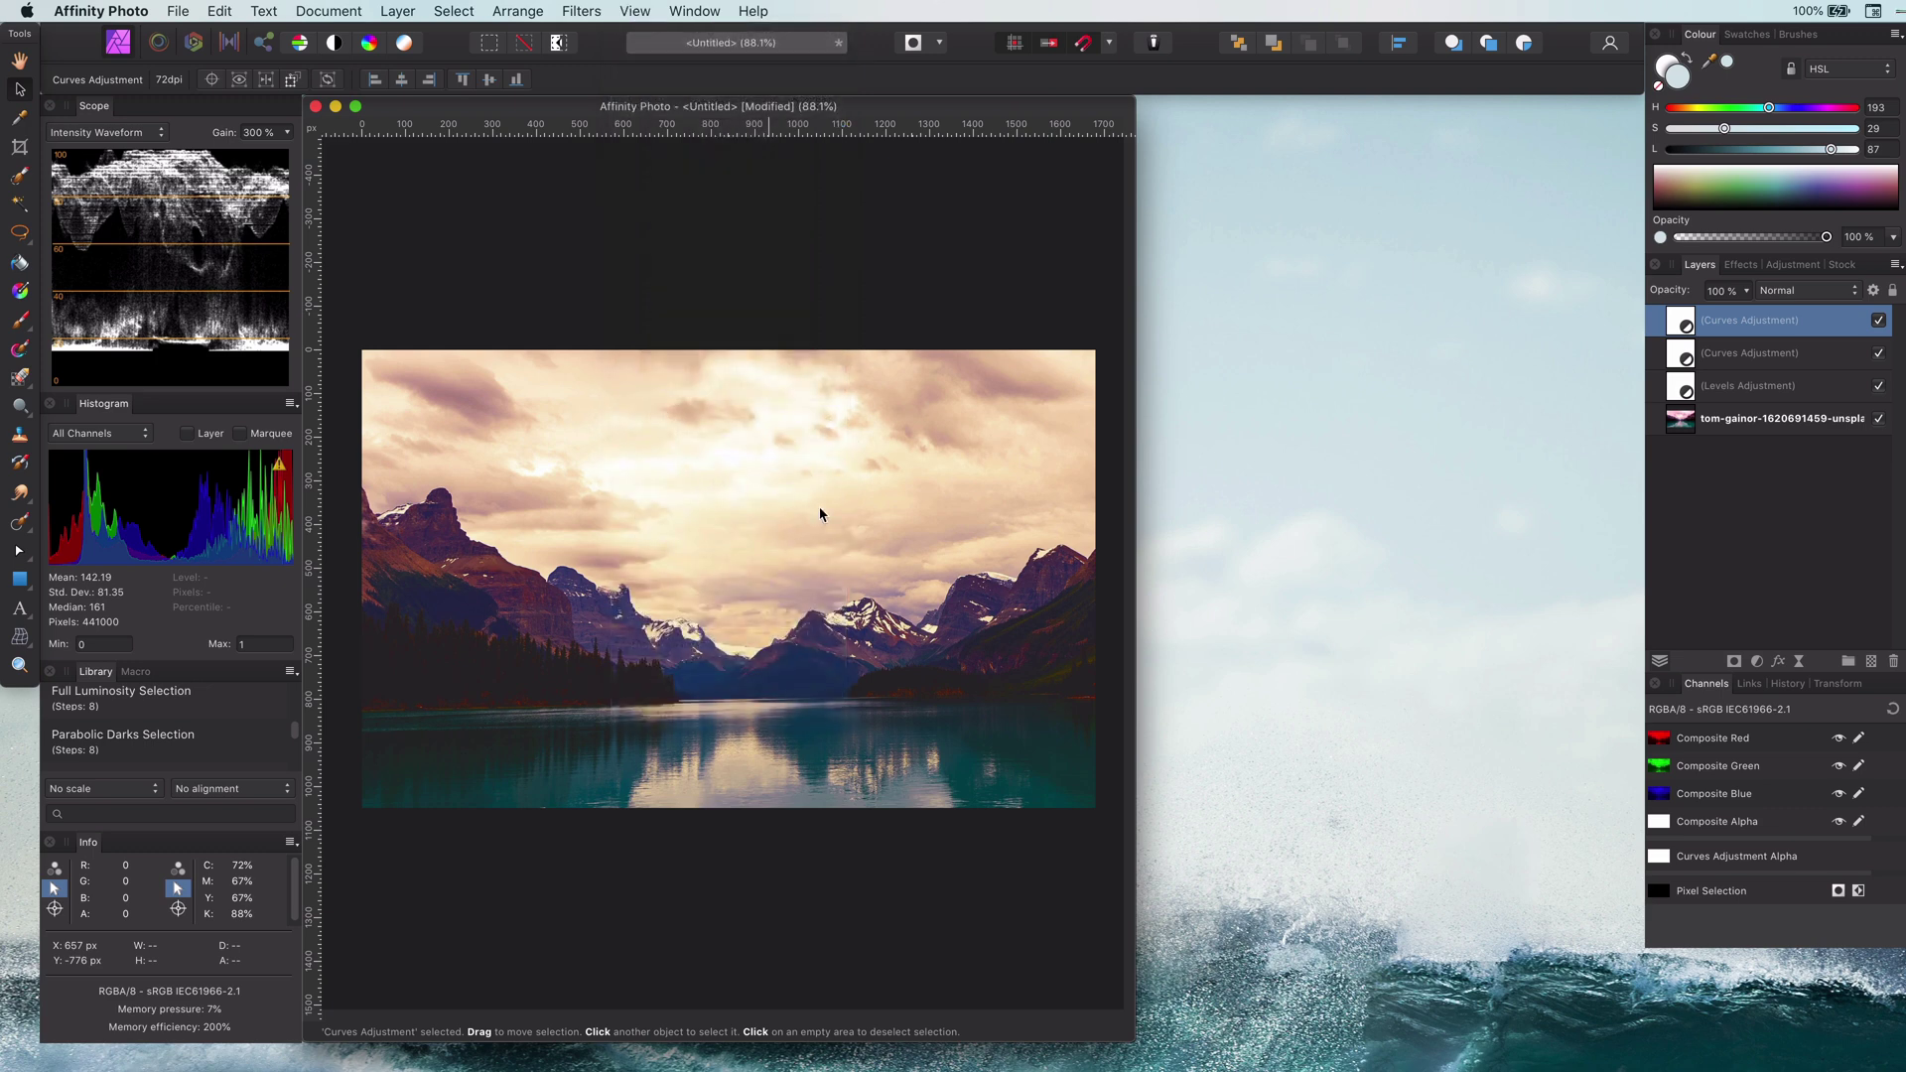
{"action": "left_click_drag", "start_coordinate": [724, 291], "coordinate": [1177, 112]}
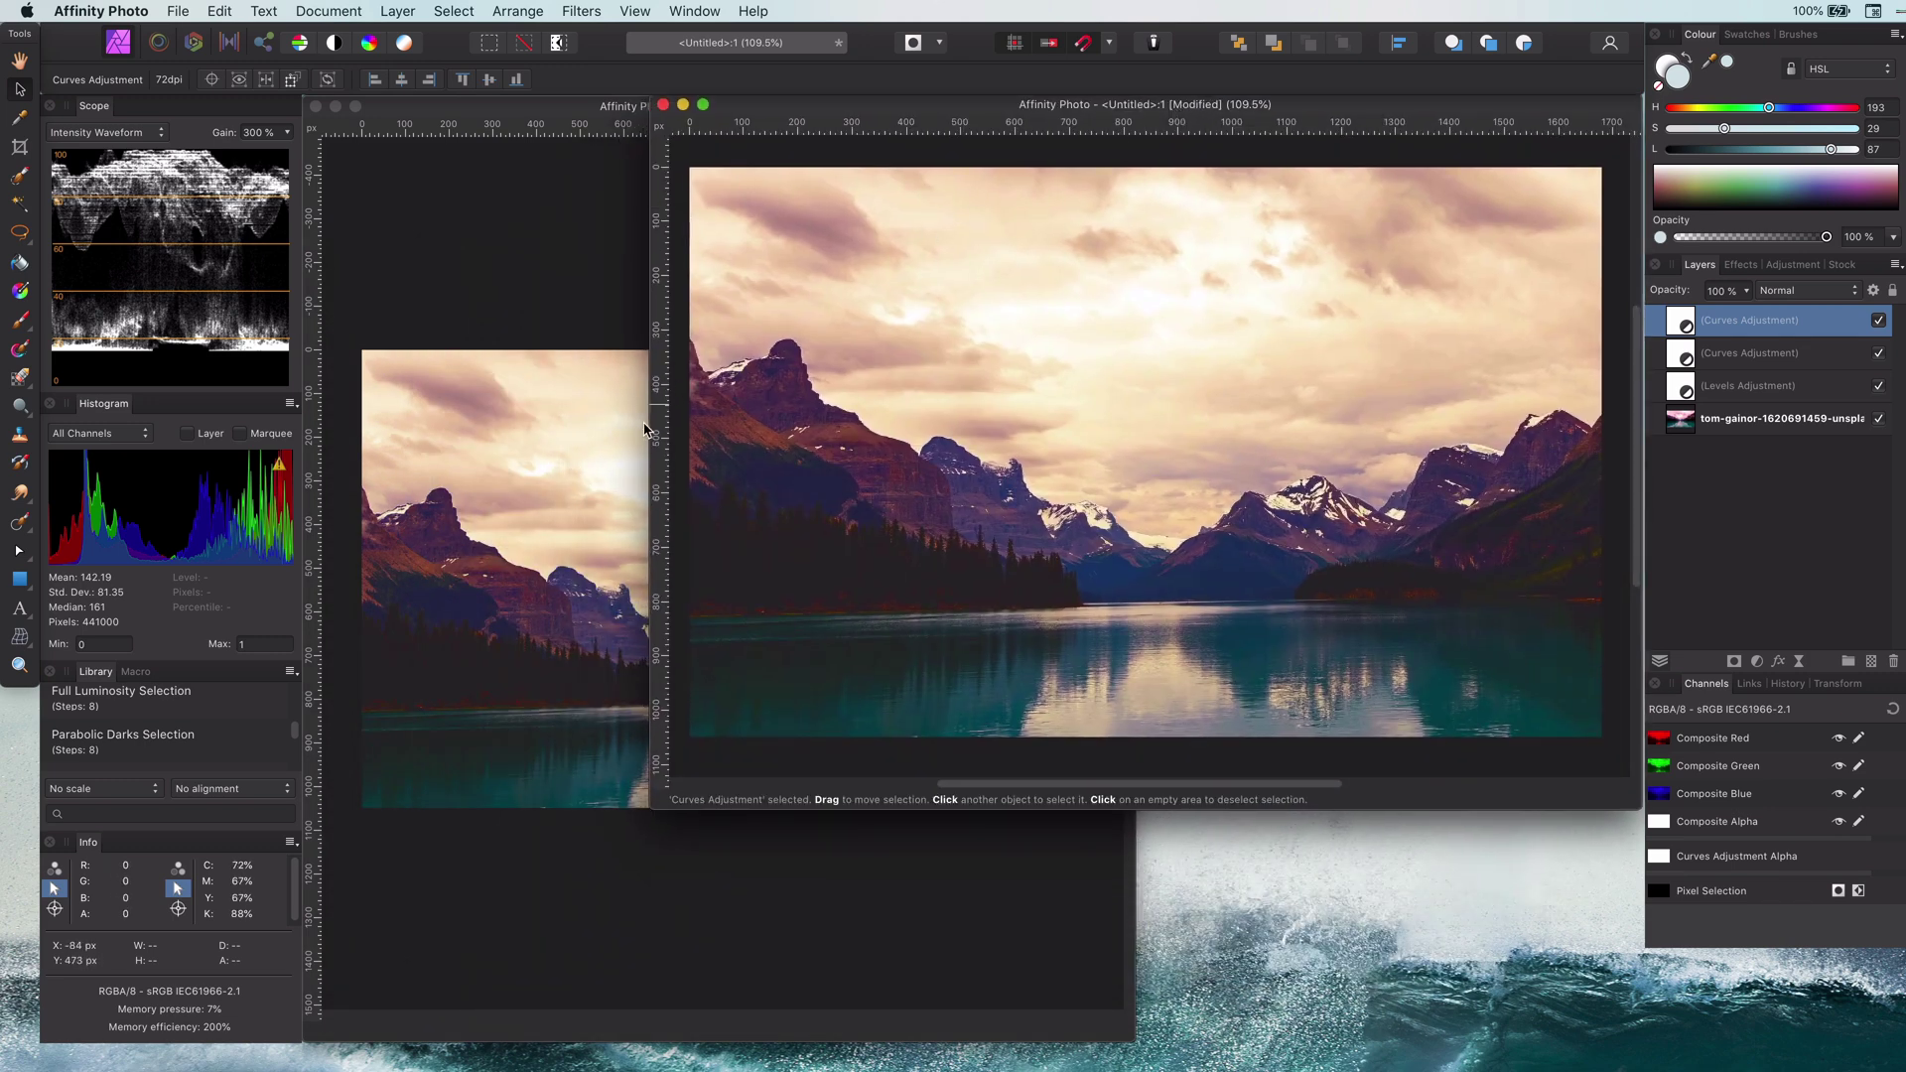
{"action": "left_click_drag", "start_coordinate": [650, 423], "coordinate": [1131, 437]}
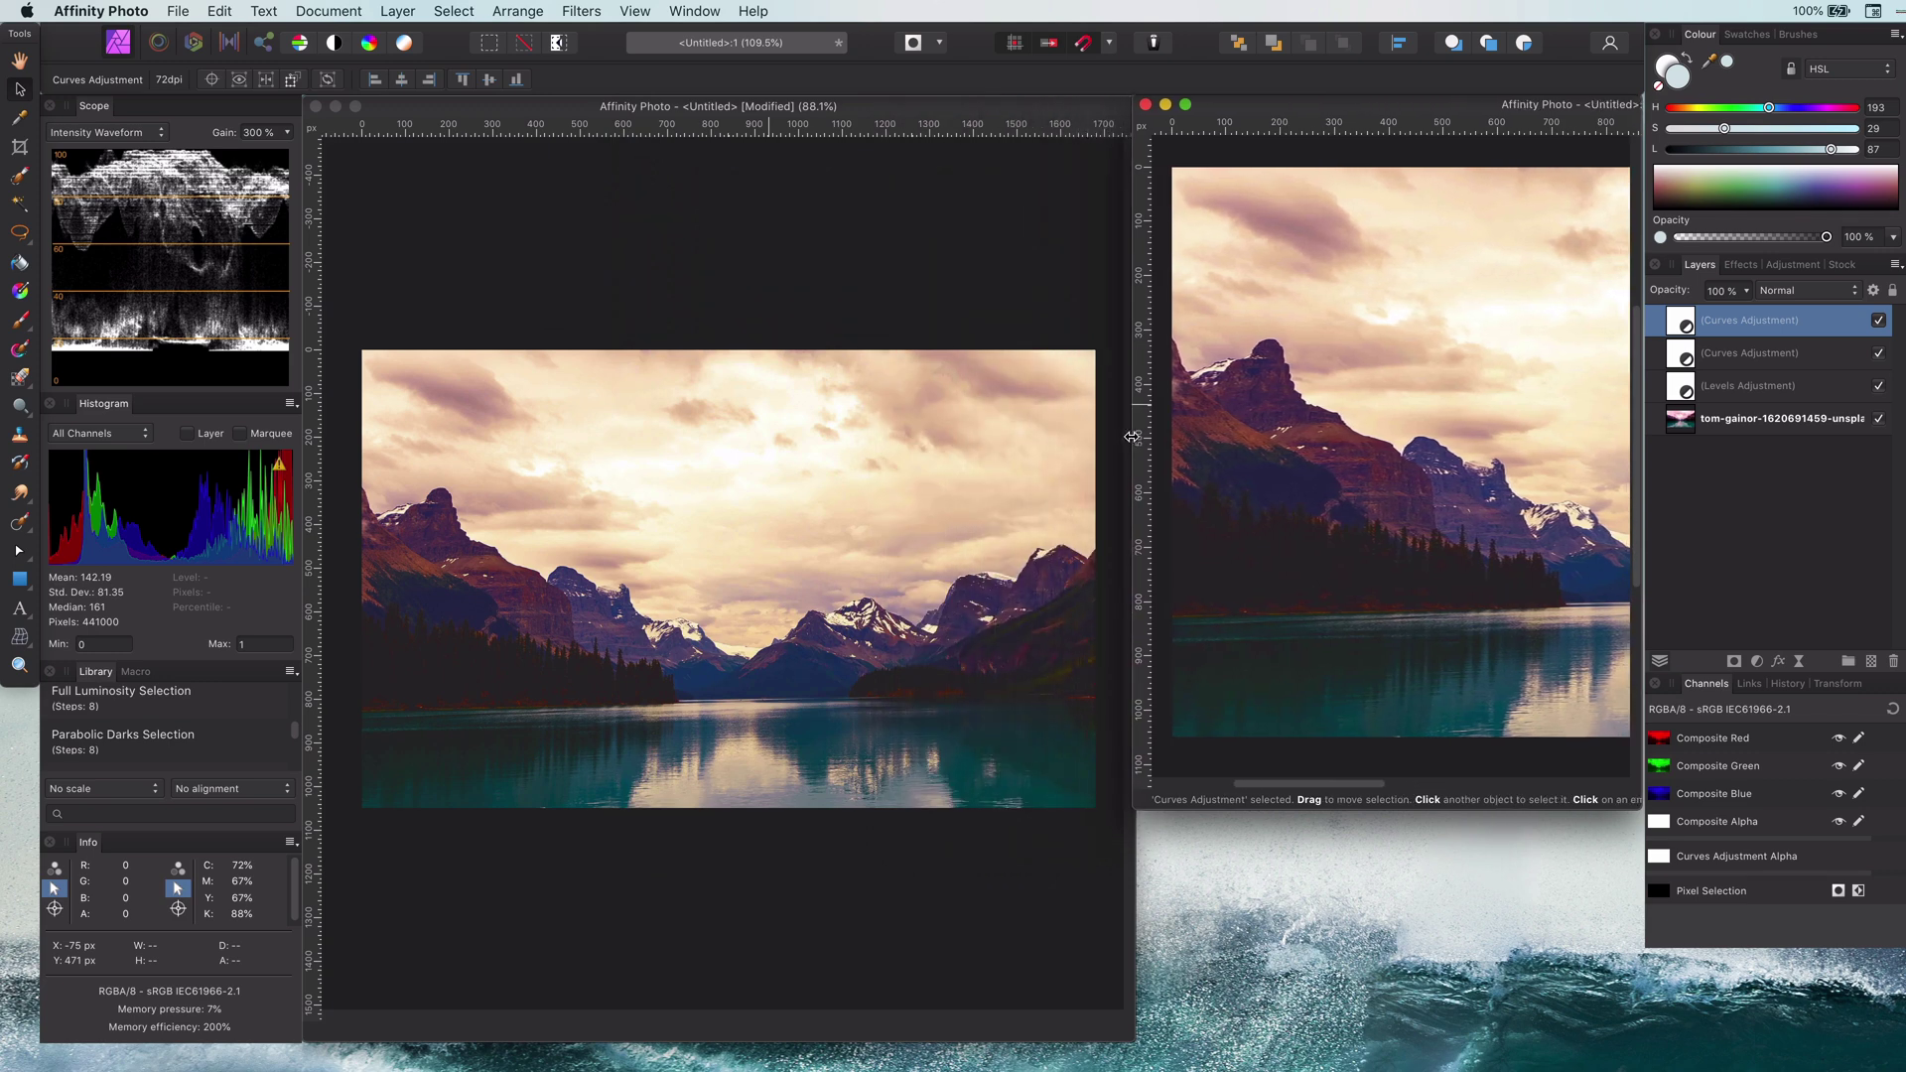
{"action": "left_click", "coordinate": [1229, 526]}
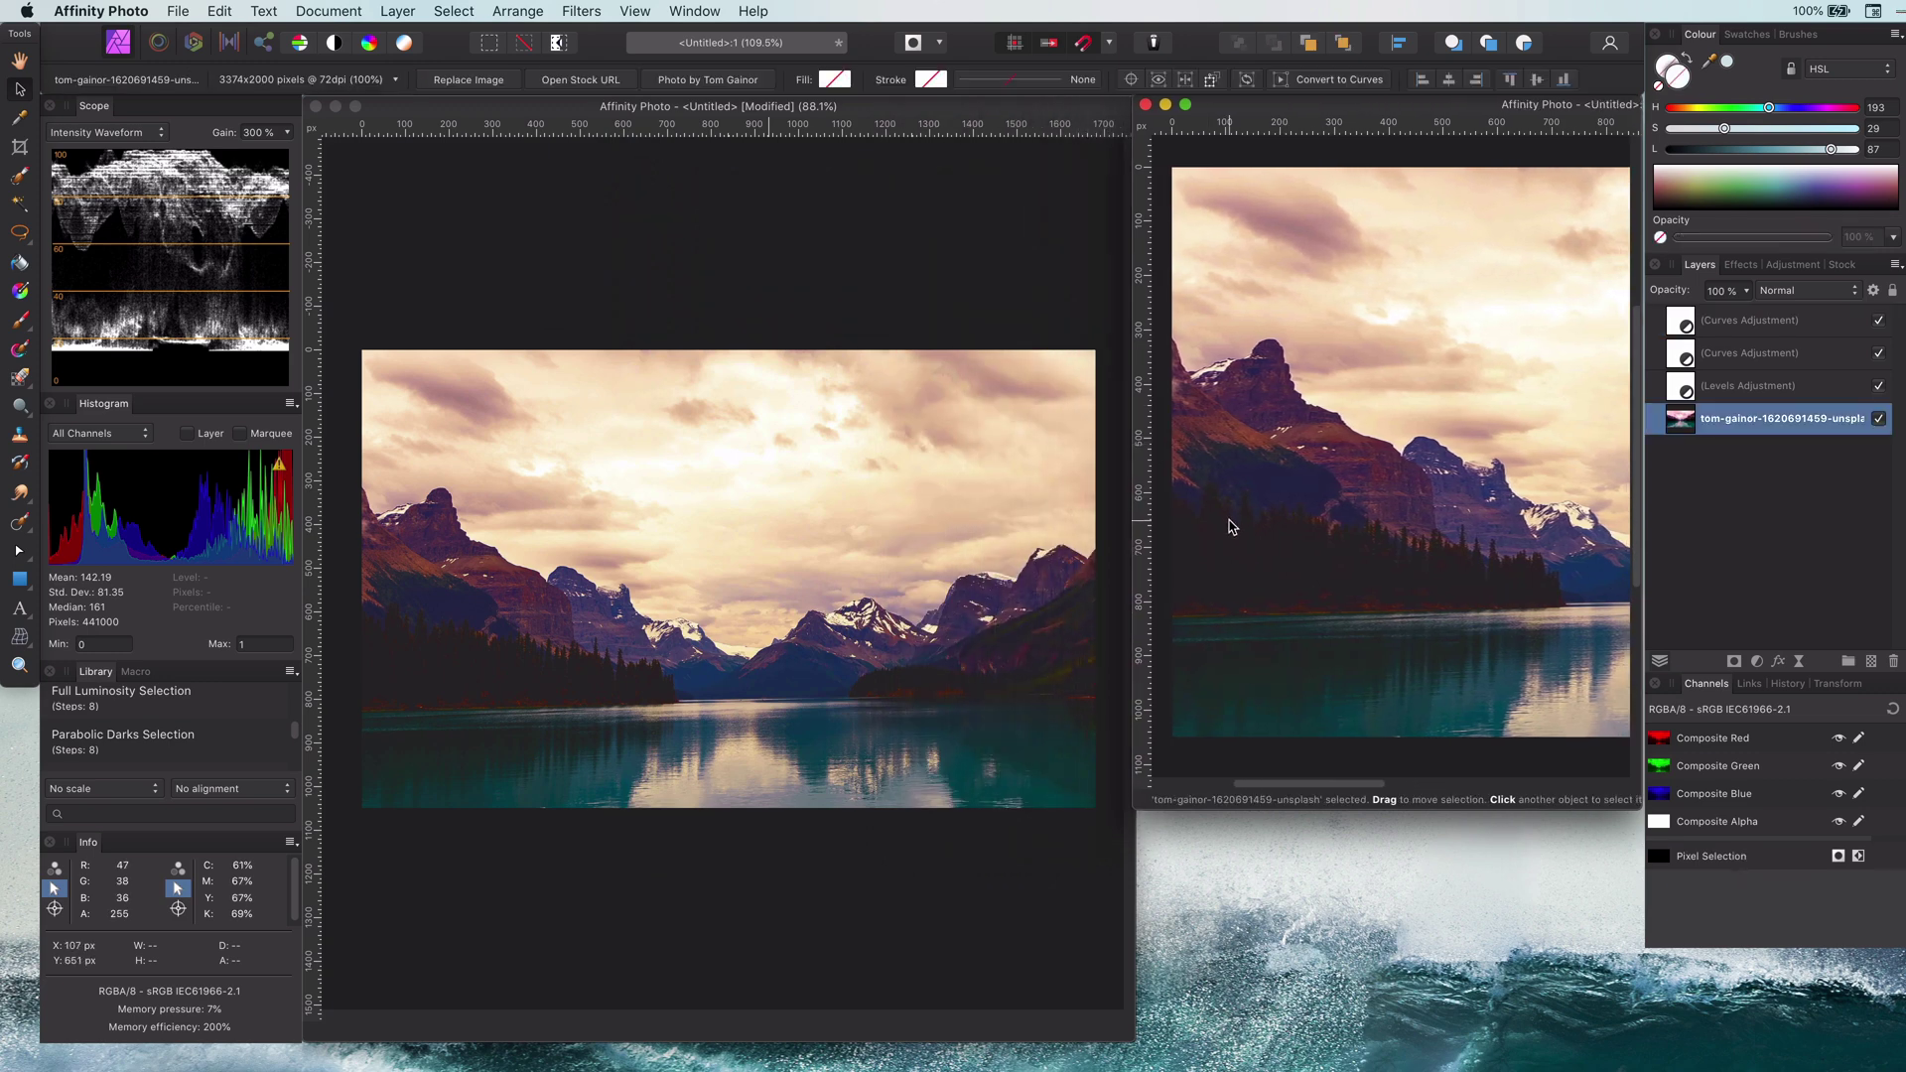
- Fit the whole photo in the new view and zoom the original view in on the mountains to about 172%
{"action": "key", "text": "super+0"}
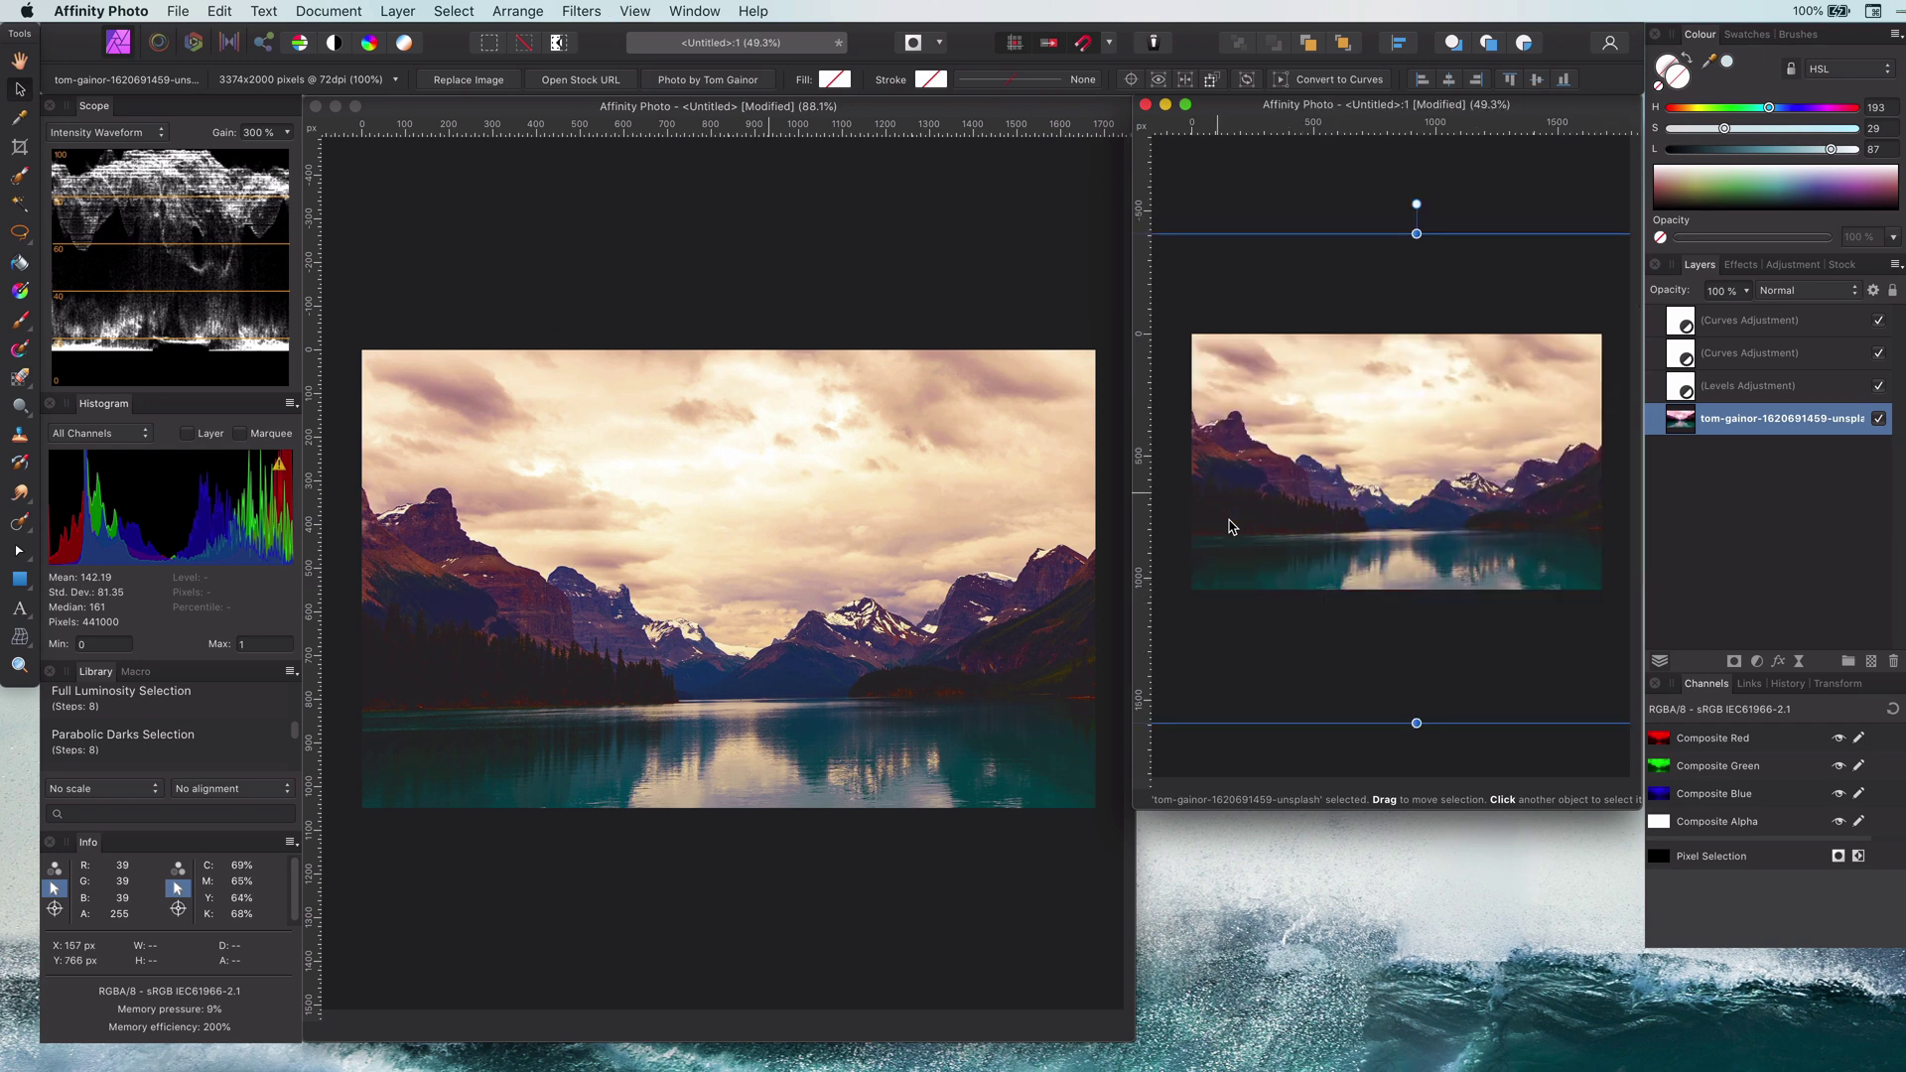
{"action": "left_click", "coordinate": [717, 751]}
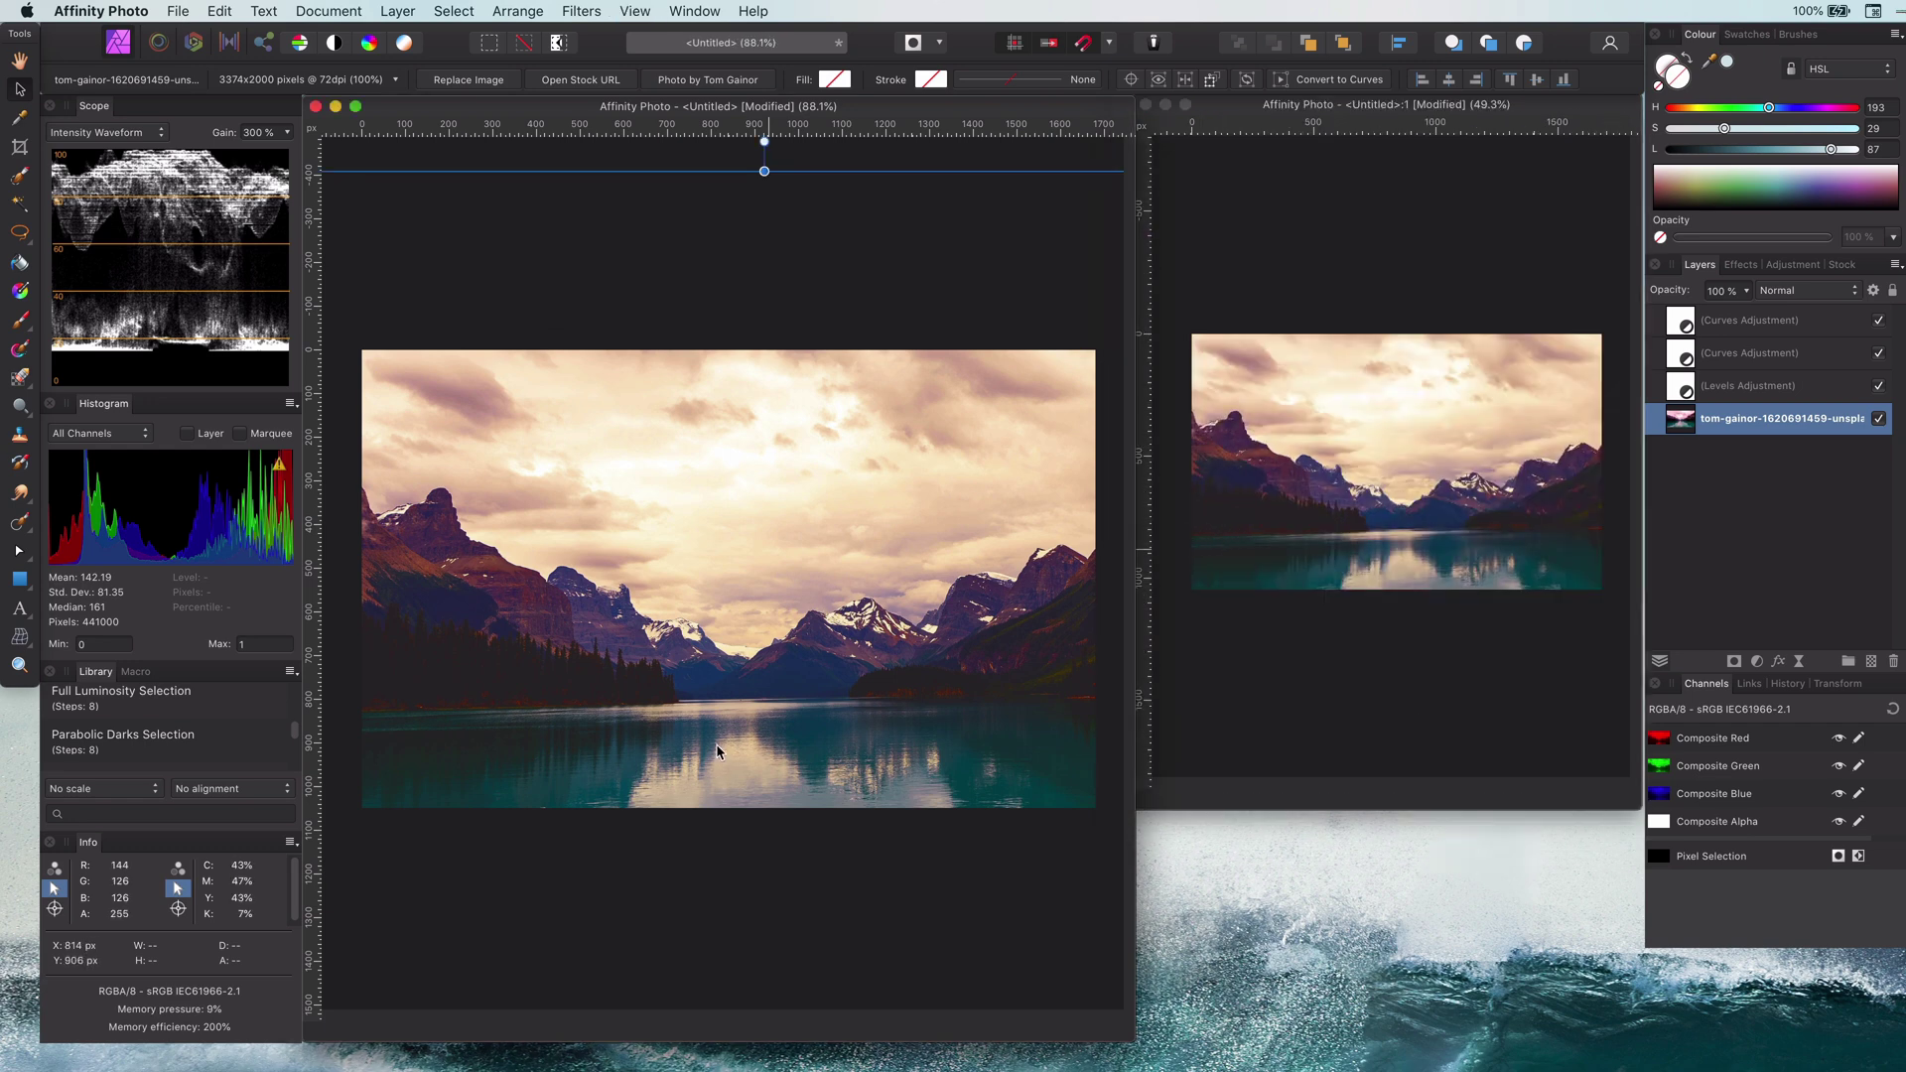
{"action": "scroll", "coordinate": [717, 751], "scroll_direction": "up", "scroll_amount": 4}
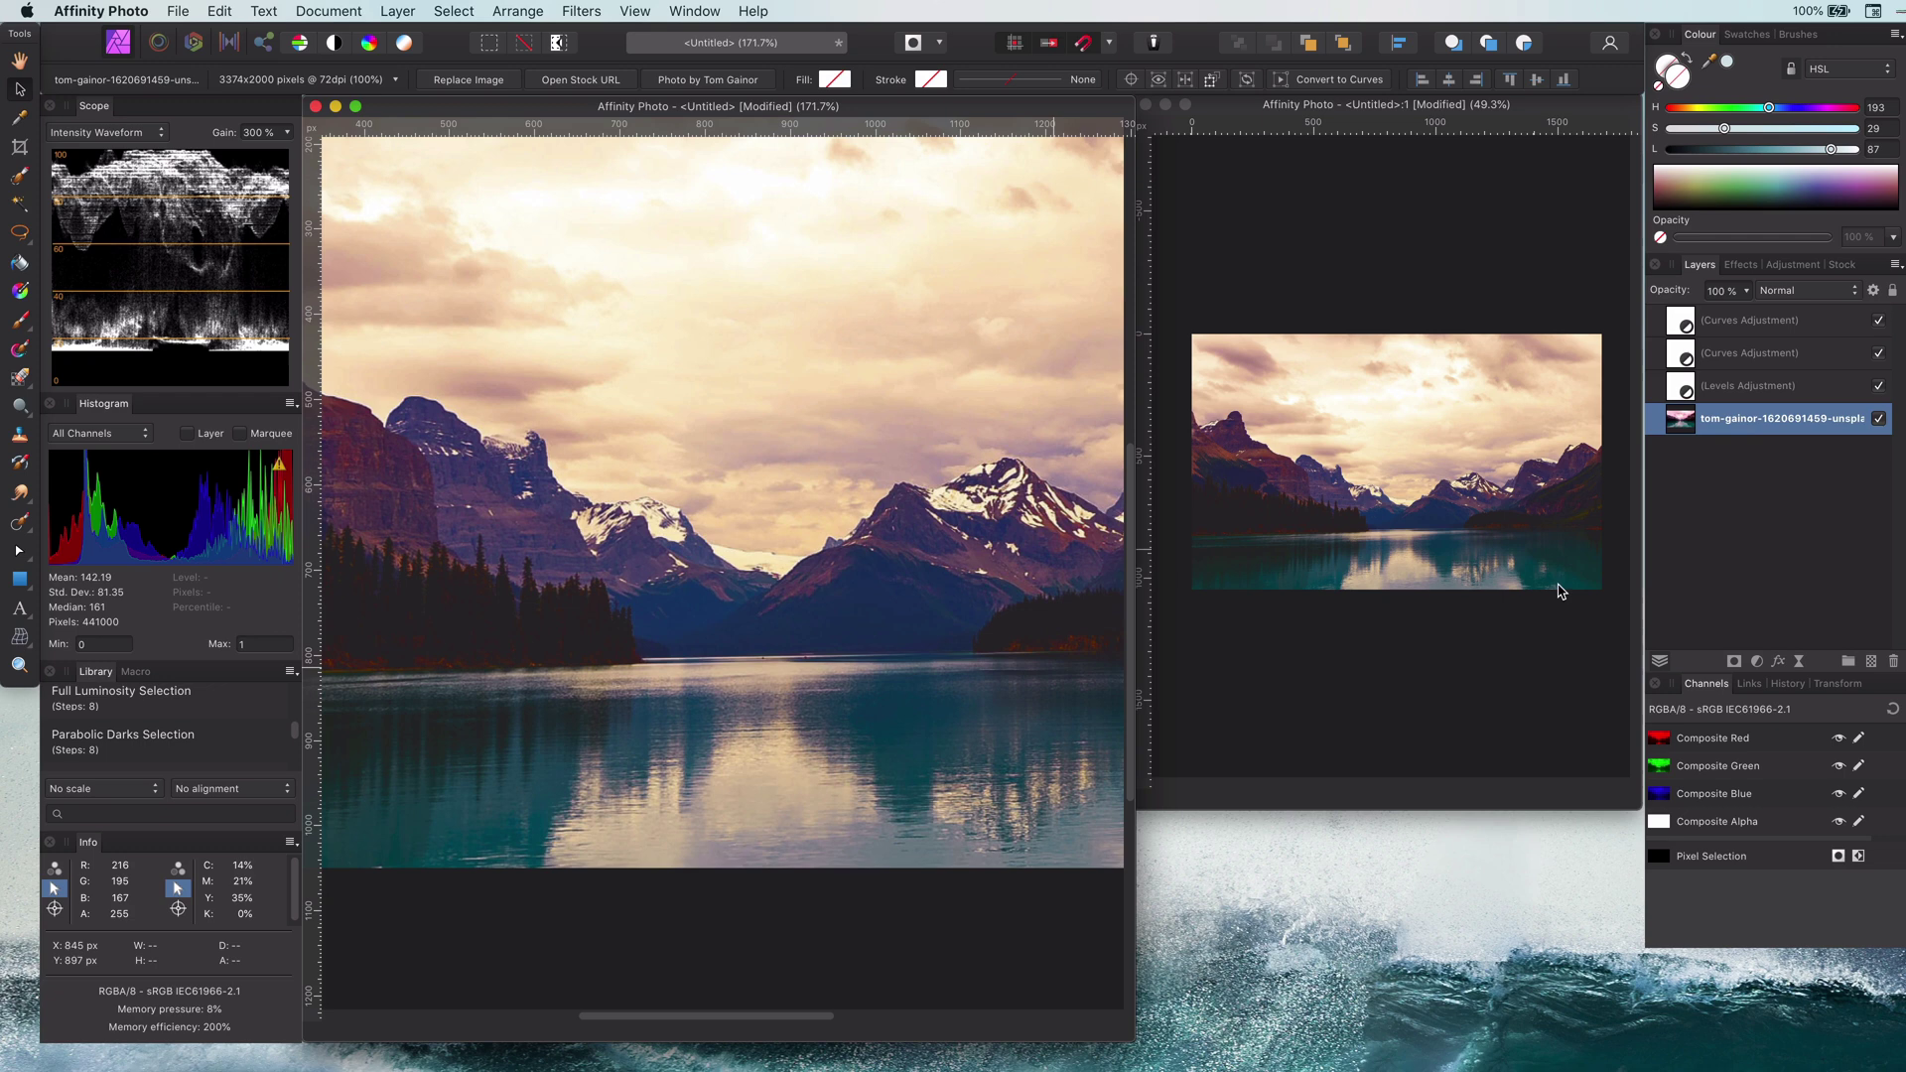
- Hide both Curves adjustments above the Levels adjustment
{"action": "left_click", "coordinate": [1780, 328]}
{"action": "left_click", "coordinate": [1878, 322]}
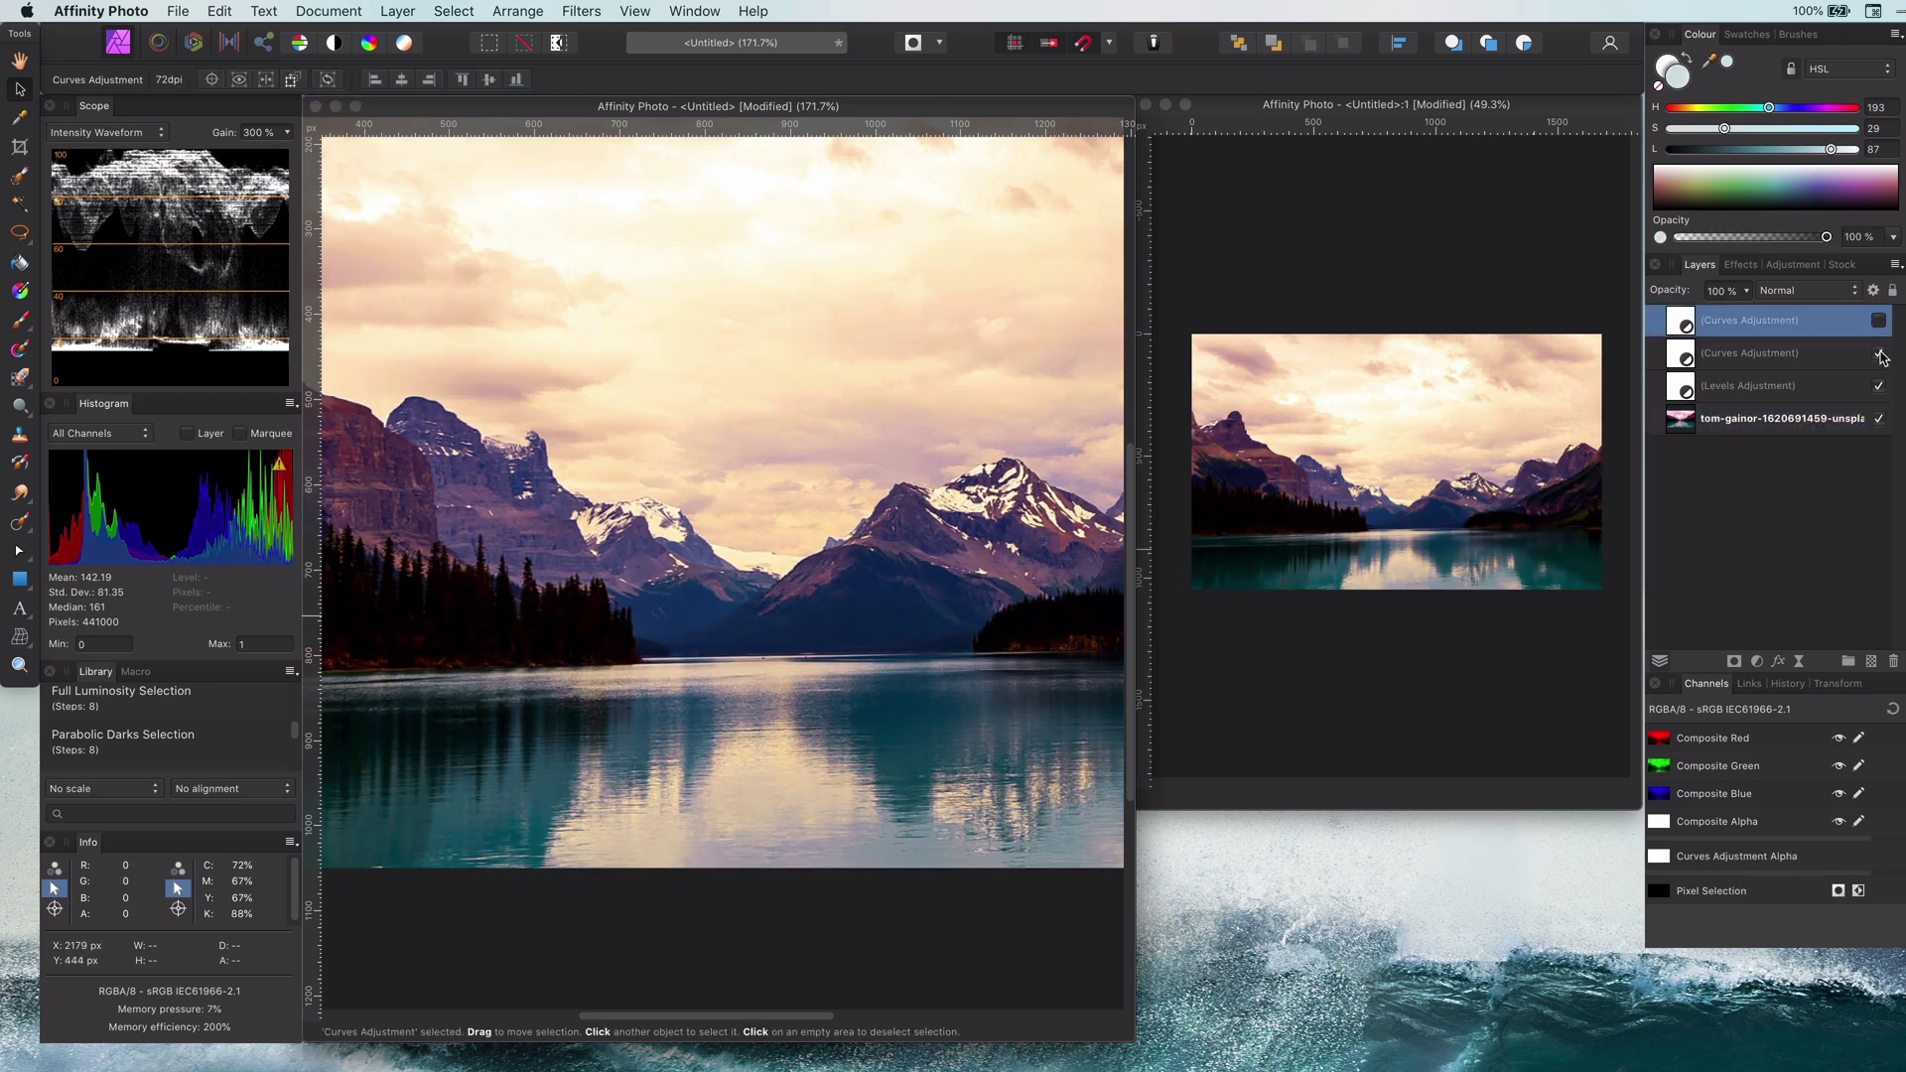
{"action": "left_click", "coordinate": [1879, 353]}
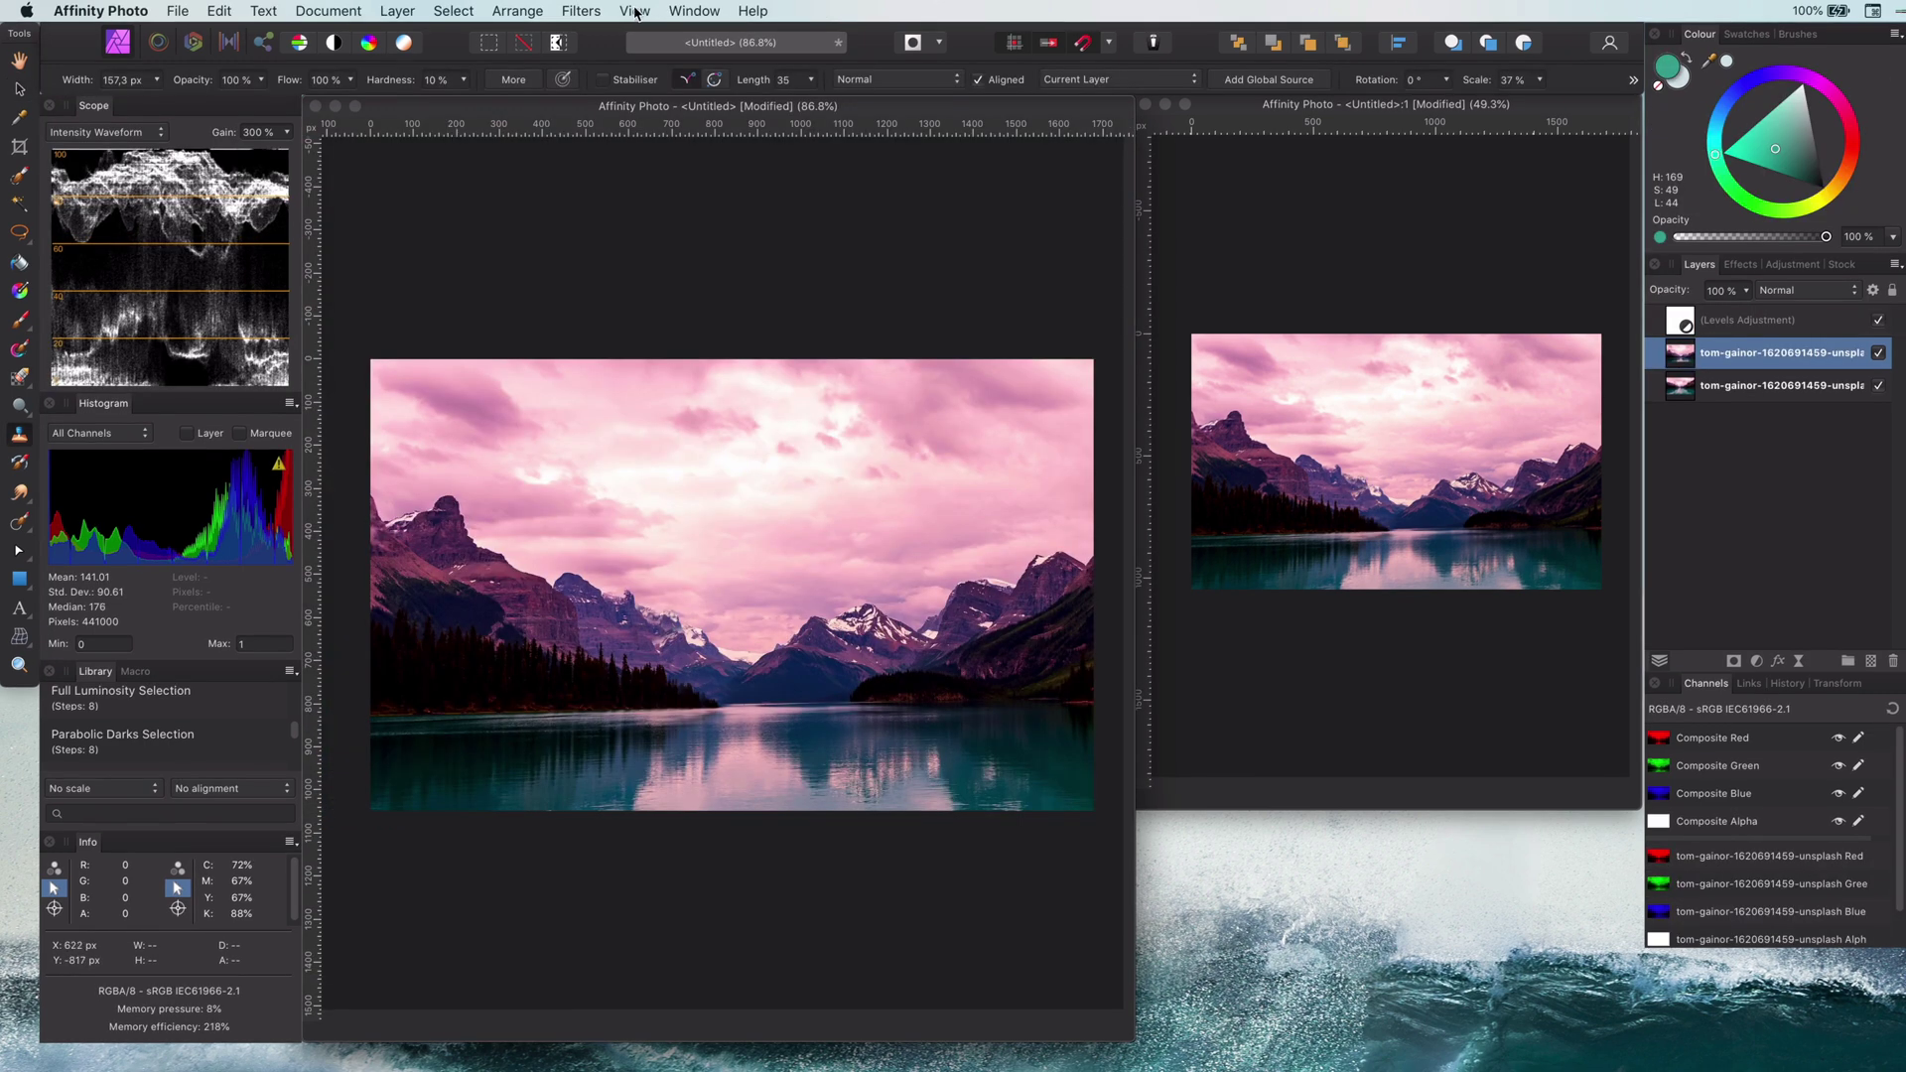
- Show the Navigator, enlarge its preview and move it over the lower part of the second view
{"action": "left_click", "coordinate": [634, 11]}
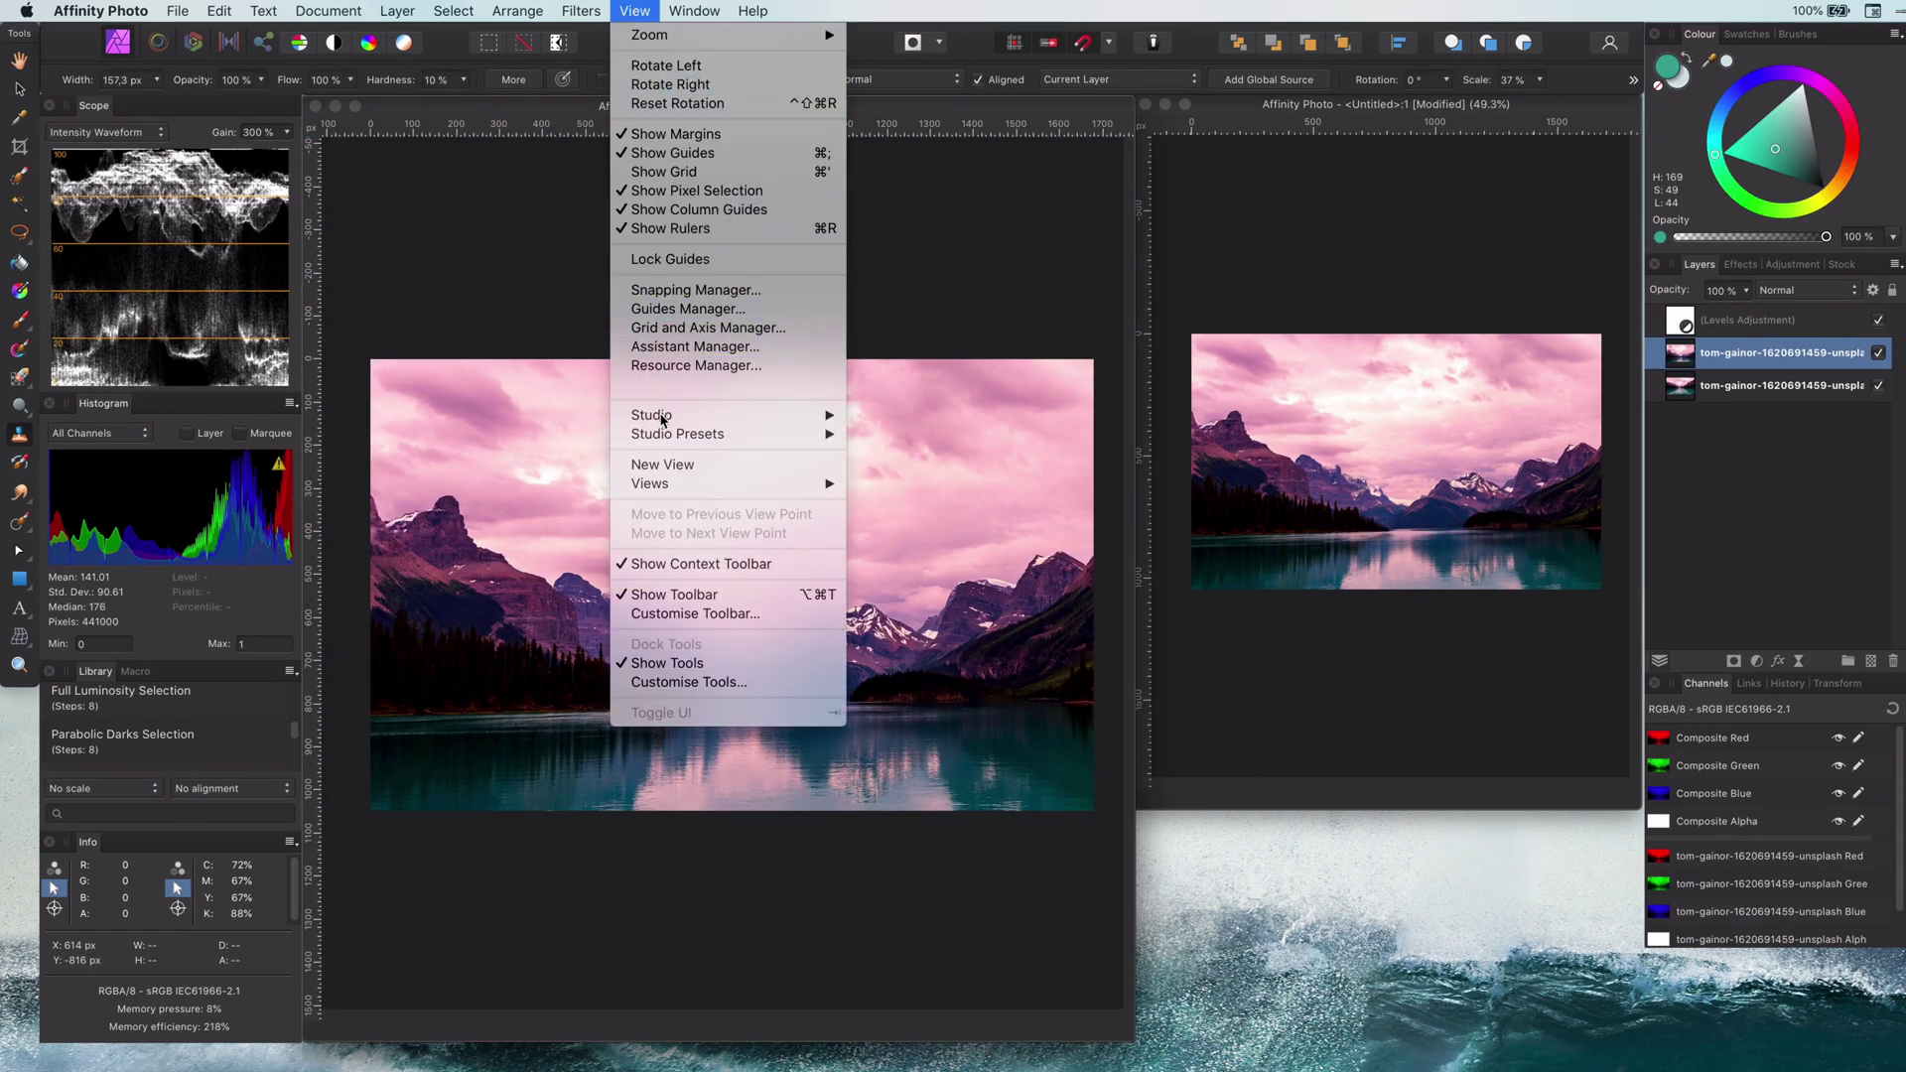
{"action": "mouse_move", "coordinate": [656, 415]}
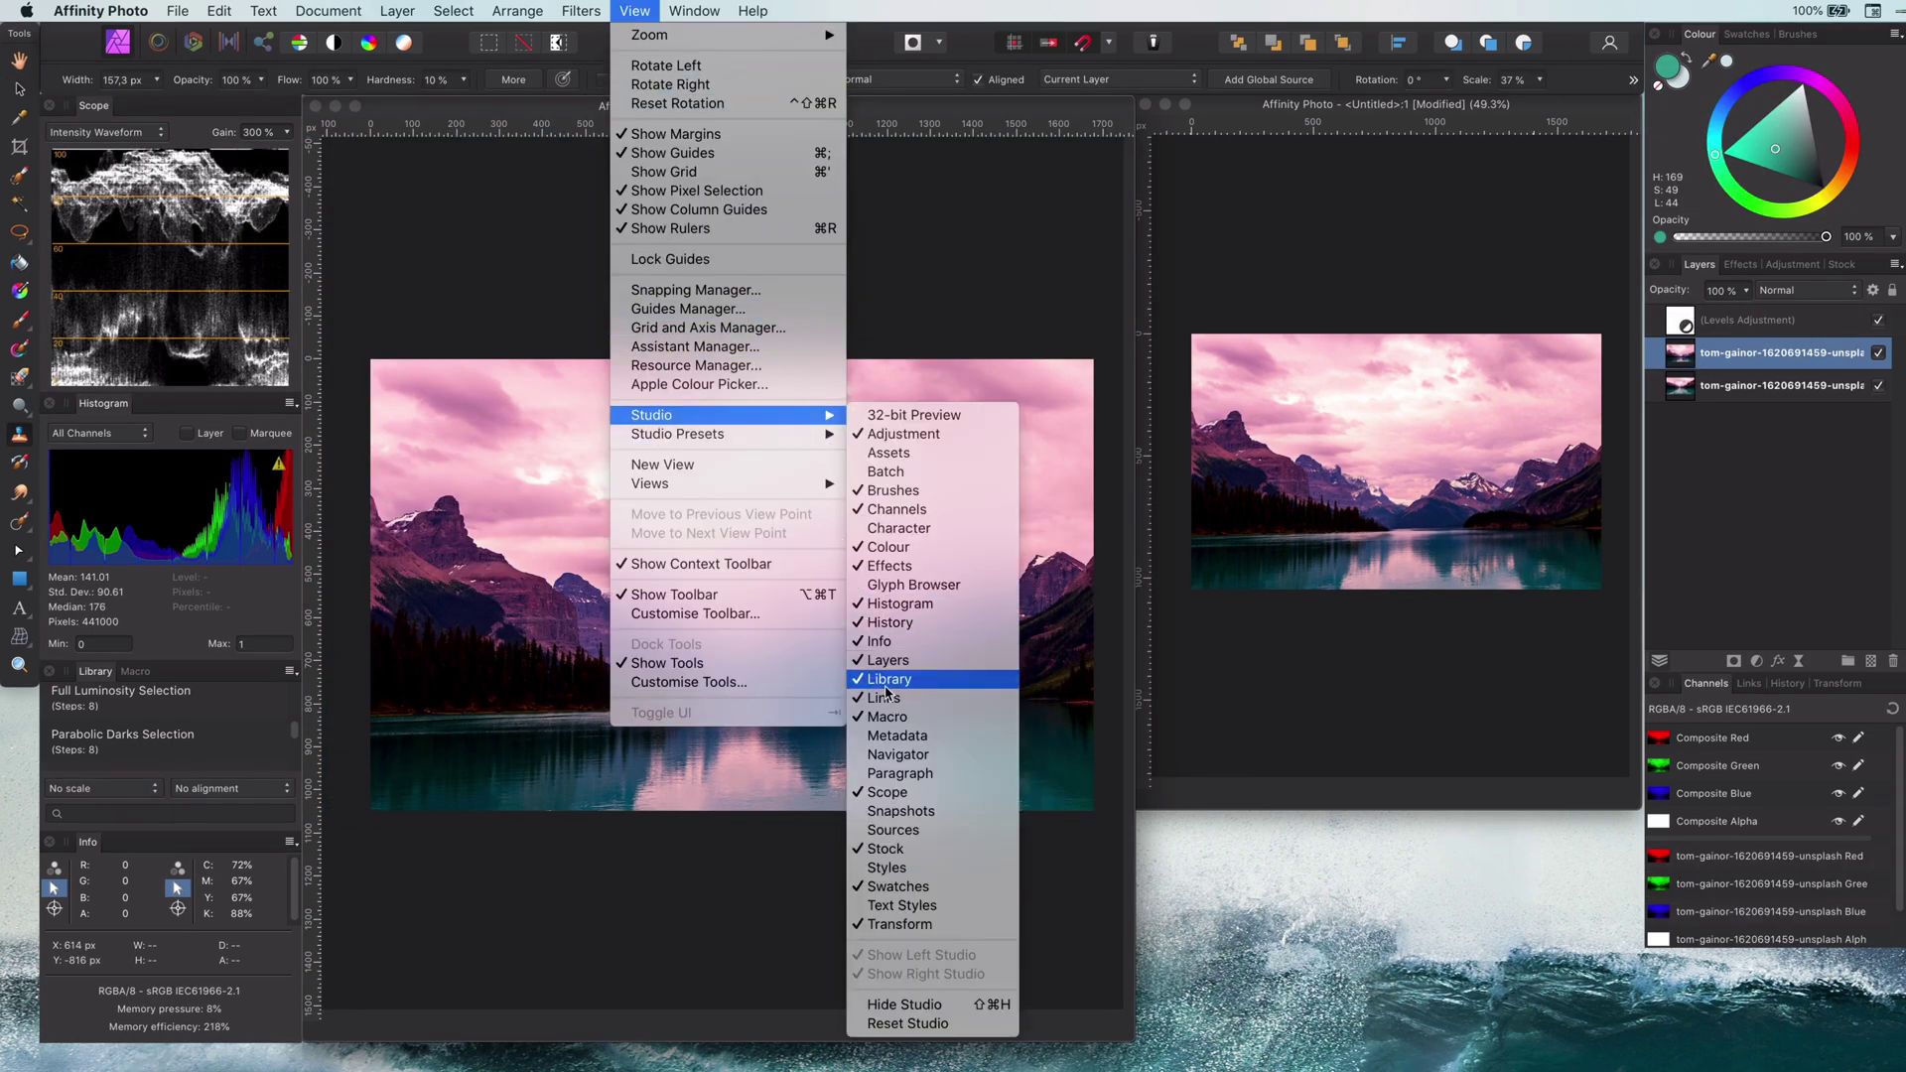
{"action": "left_click", "coordinate": [897, 754]}
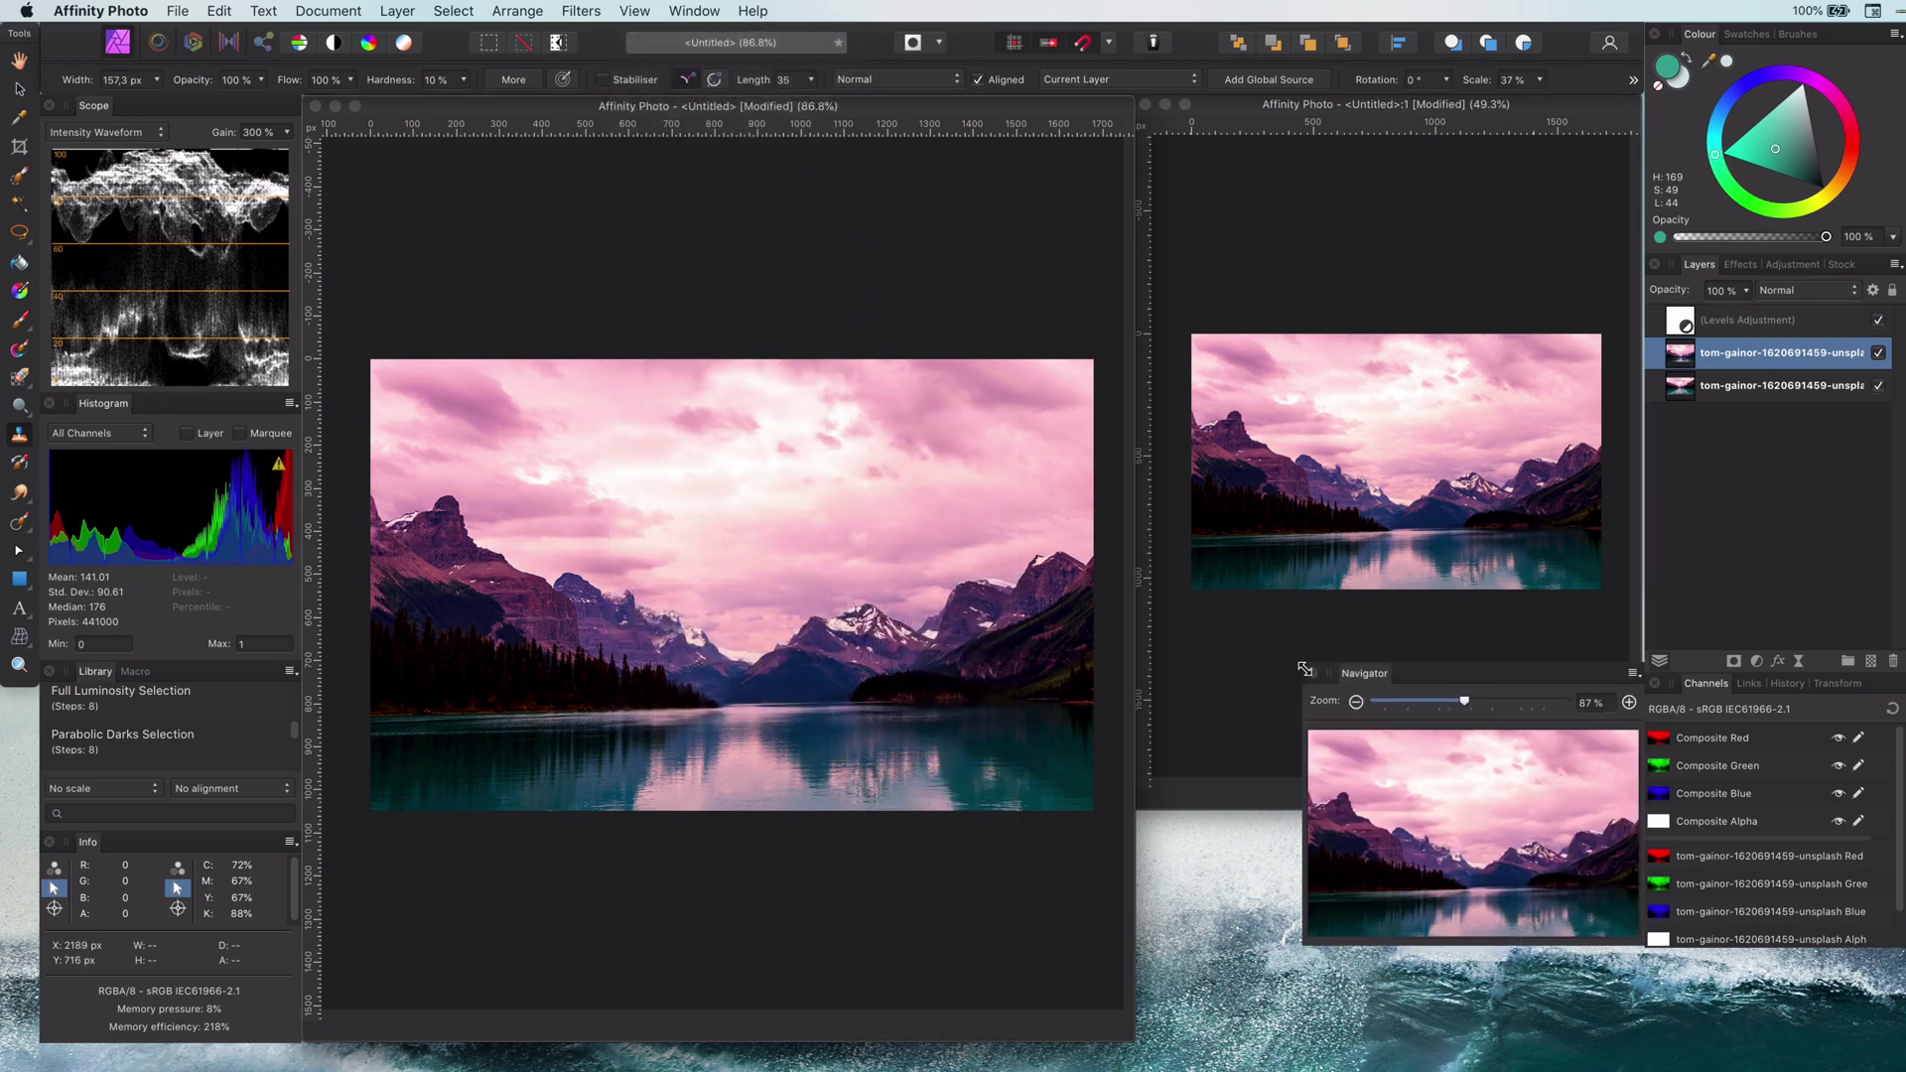
{"action": "left_click_drag", "start_coordinate": [1305, 668], "coordinate": [871, 410]}
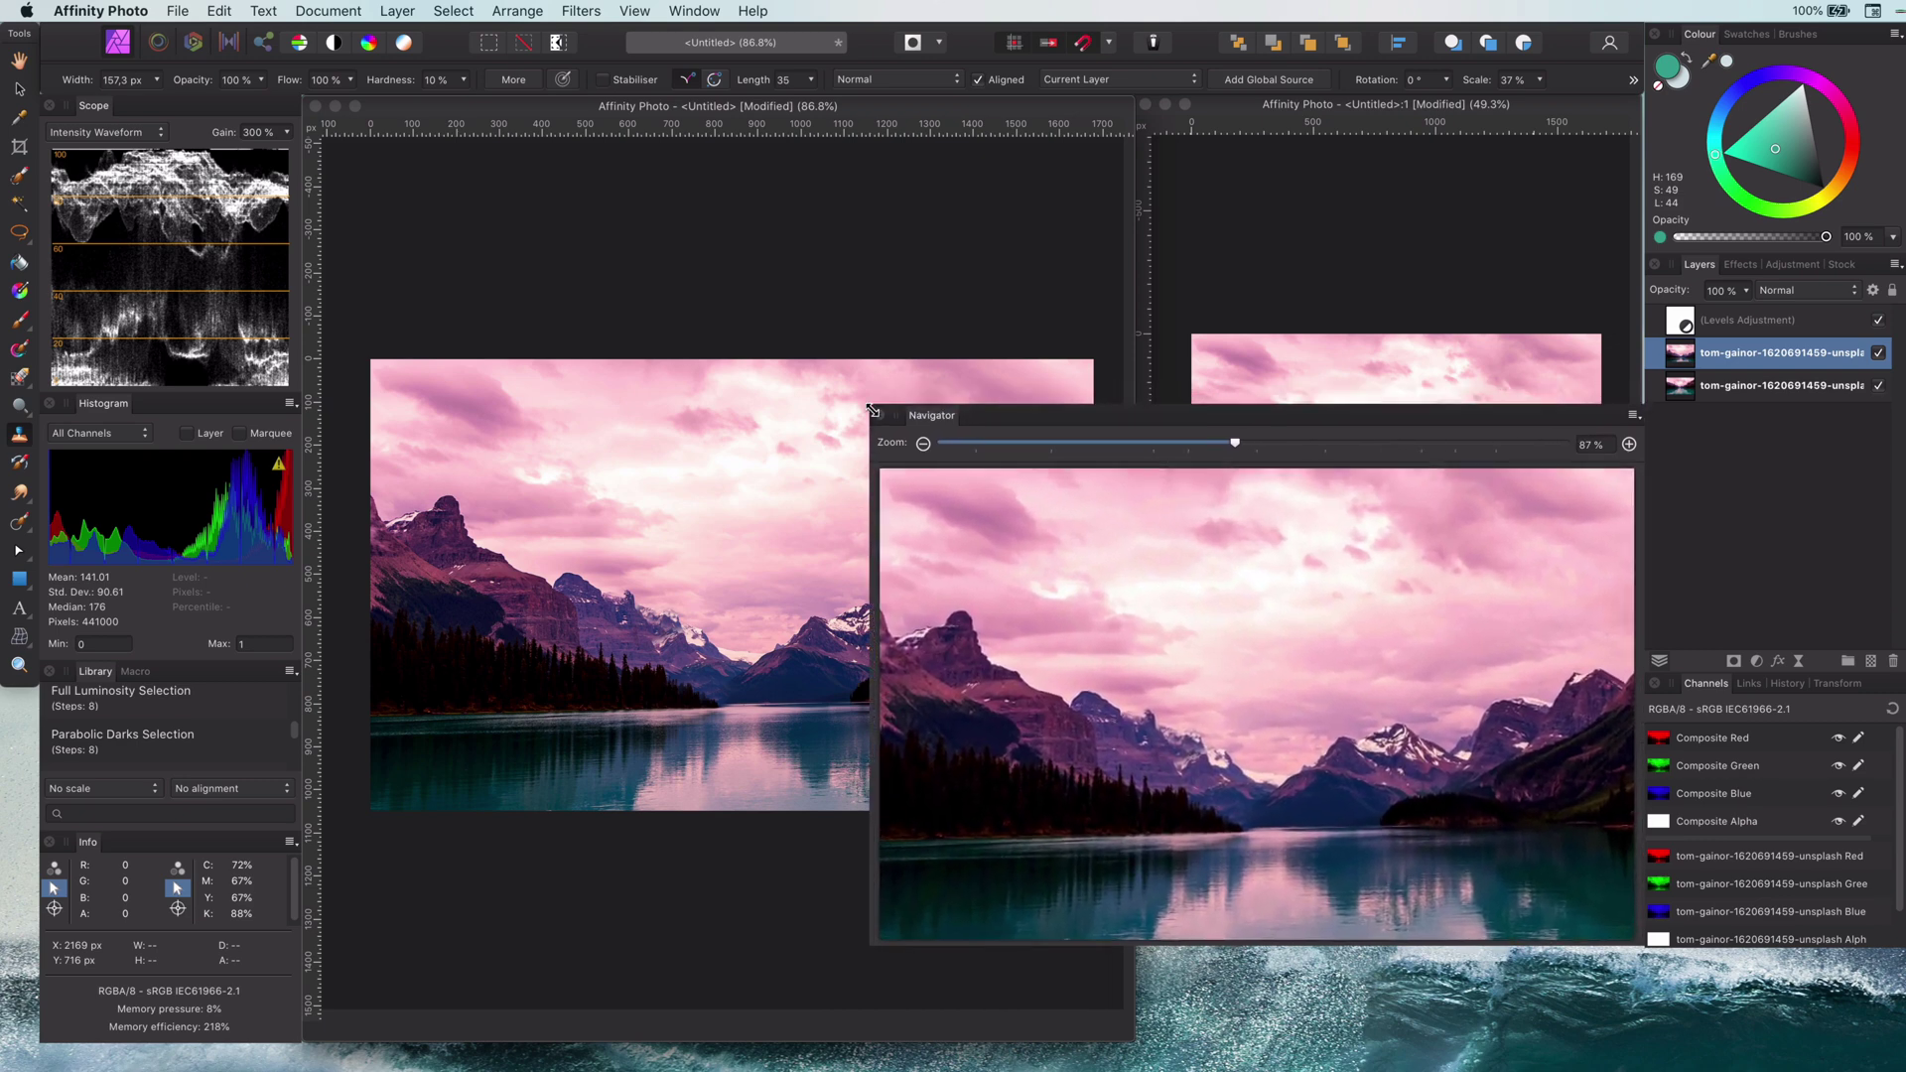
{"action": "left_click_drag", "start_coordinate": [1016, 415], "coordinate": [1280, 514]}
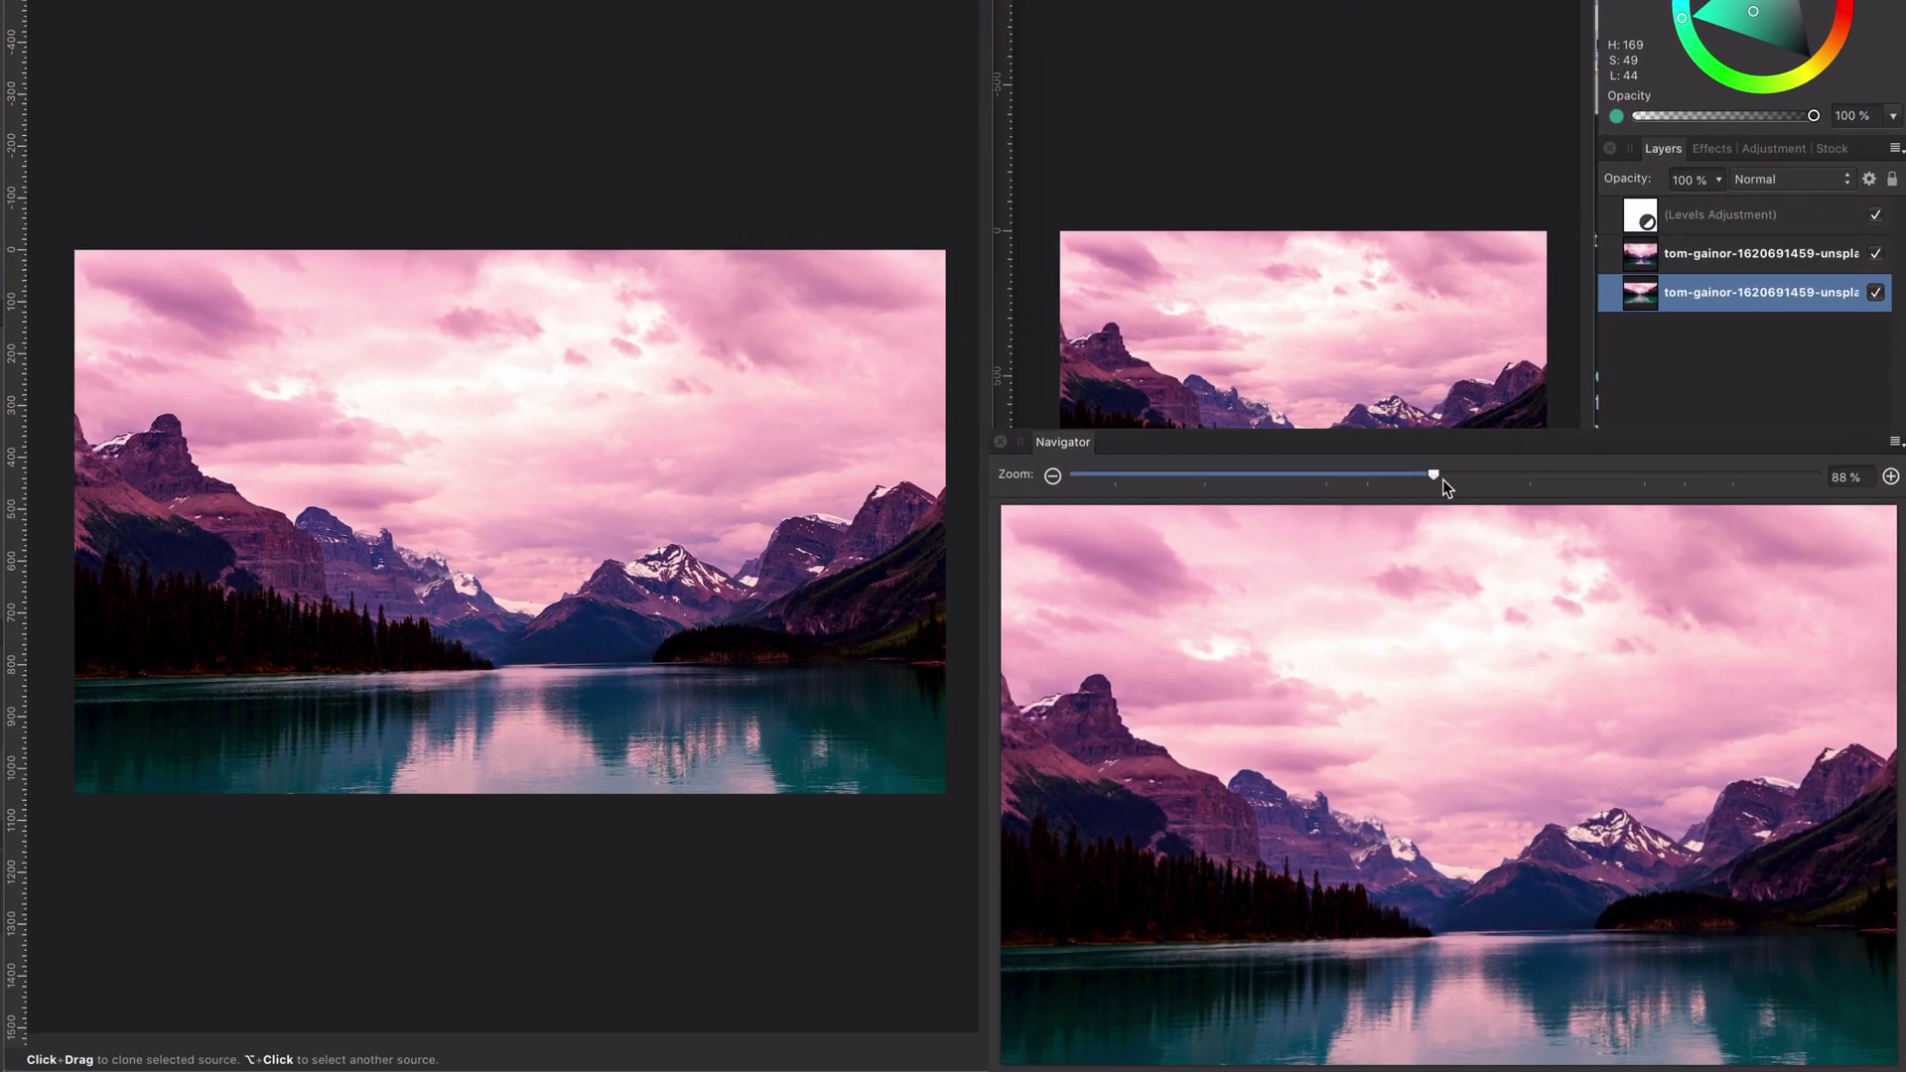
- Use the Navigator to zoom in and pan over the sky, zoom back out to 90%, and close it
{"action": "left_click_drag", "start_coordinate": [1434, 475], "coordinate": [1725, 492]}
{"action": "left_click_drag", "start_coordinate": [1425, 837], "coordinate": [1465, 719]}
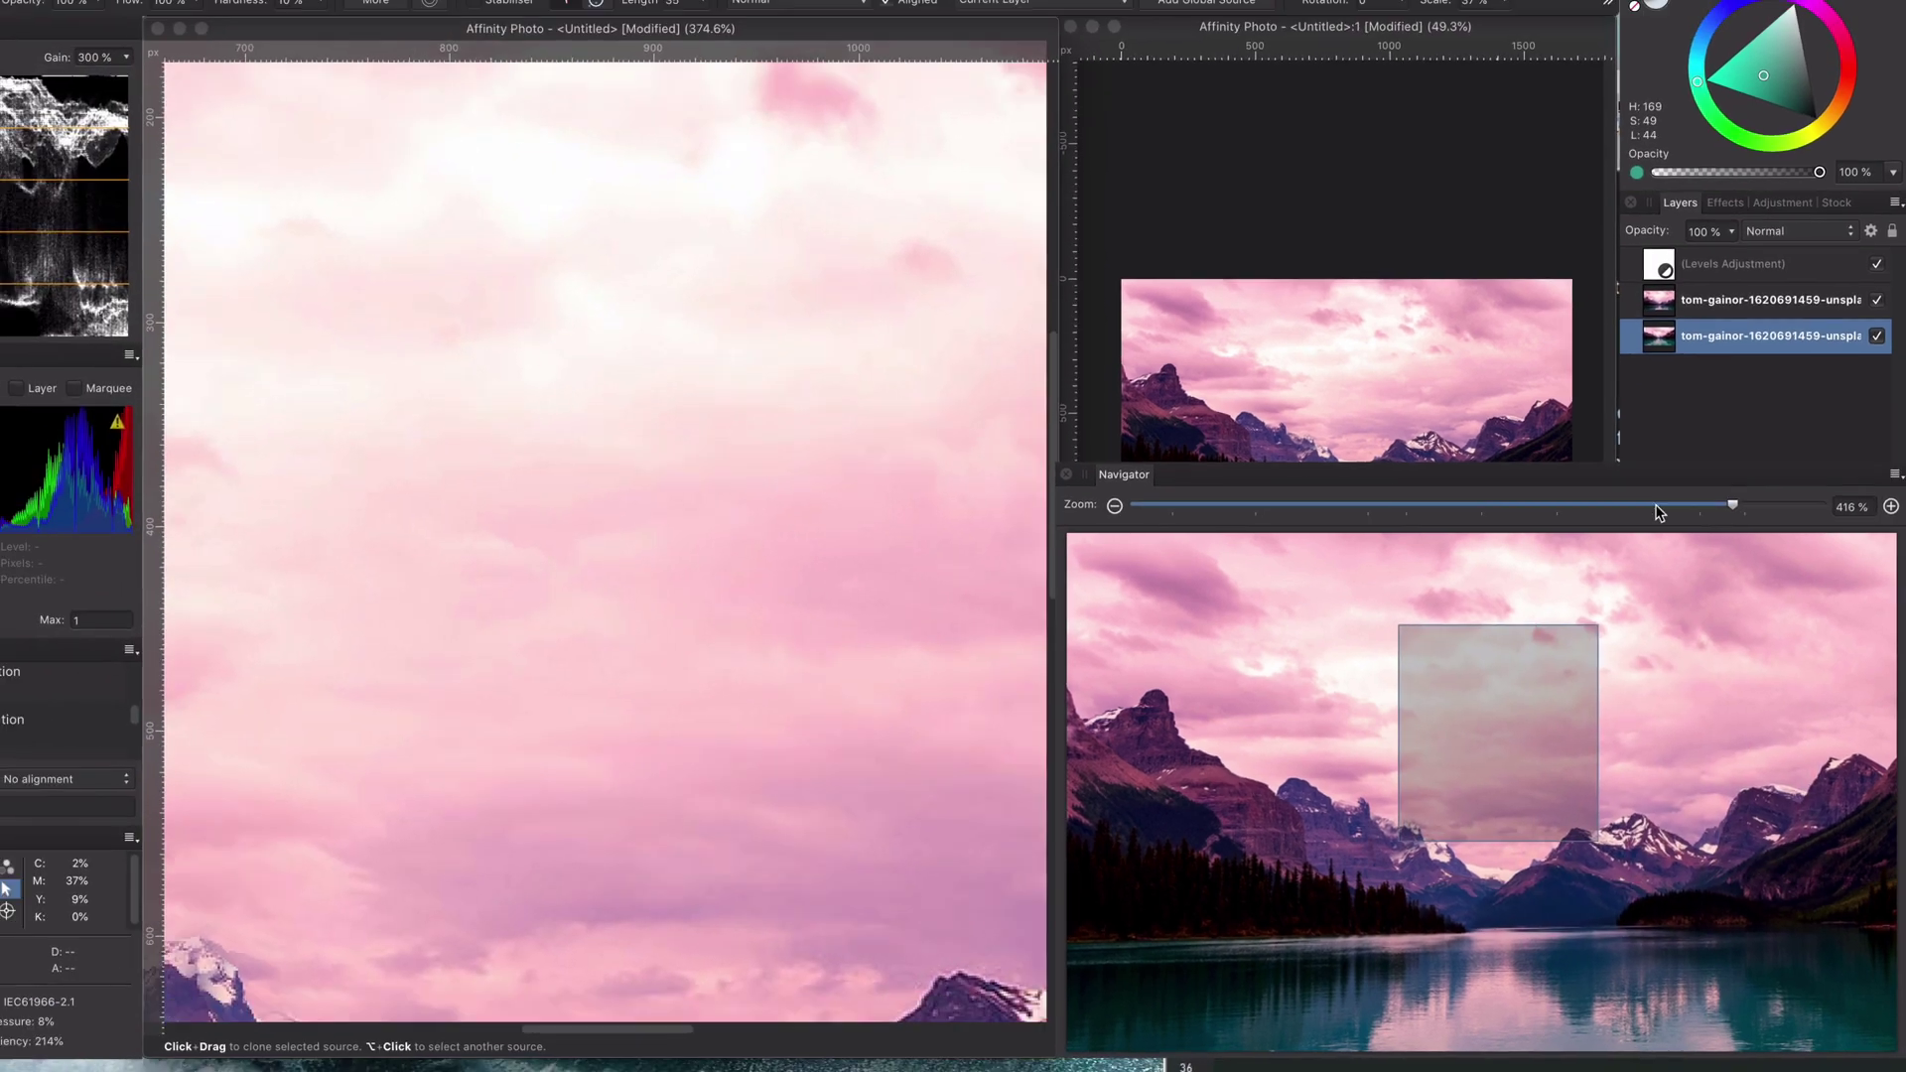
{"action": "left_click_drag", "start_coordinate": [1741, 477], "coordinate": [1423, 481]}
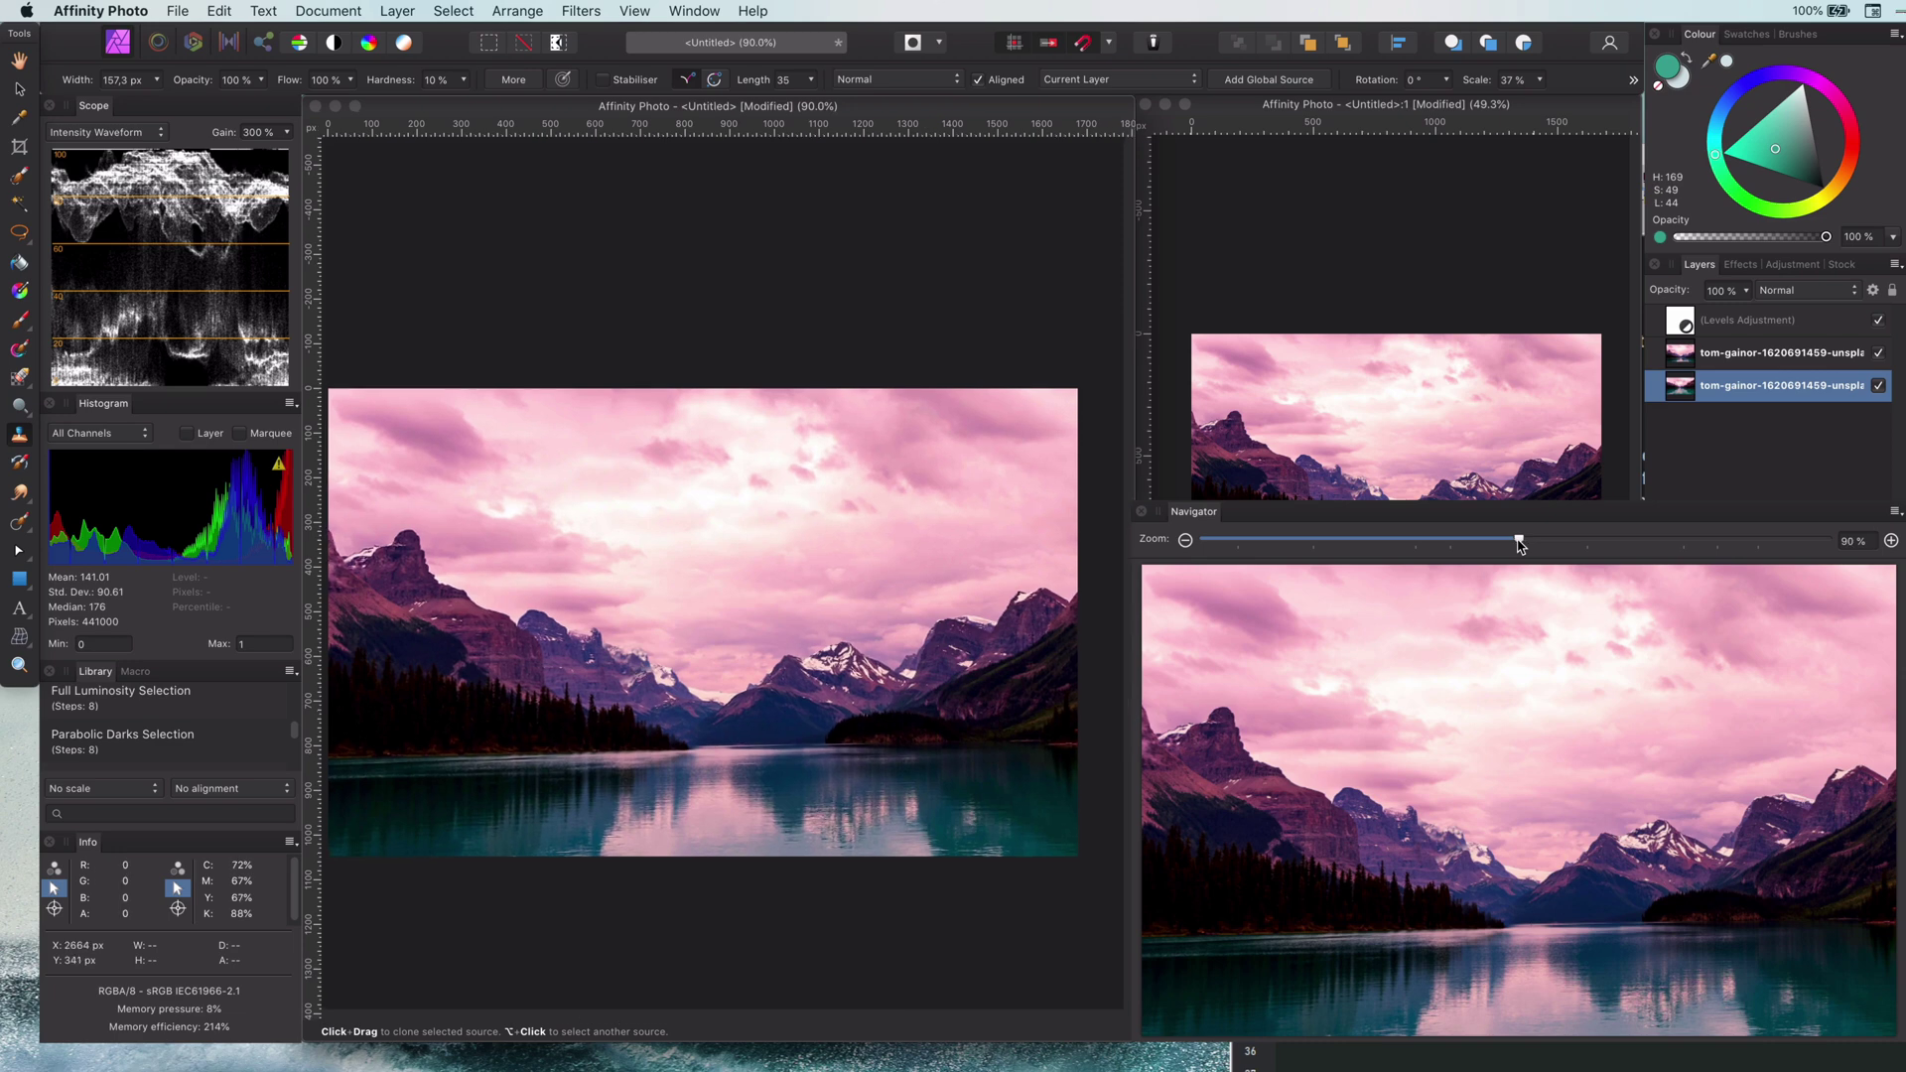
{"action": "left_click", "coordinate": [1142, 512]}
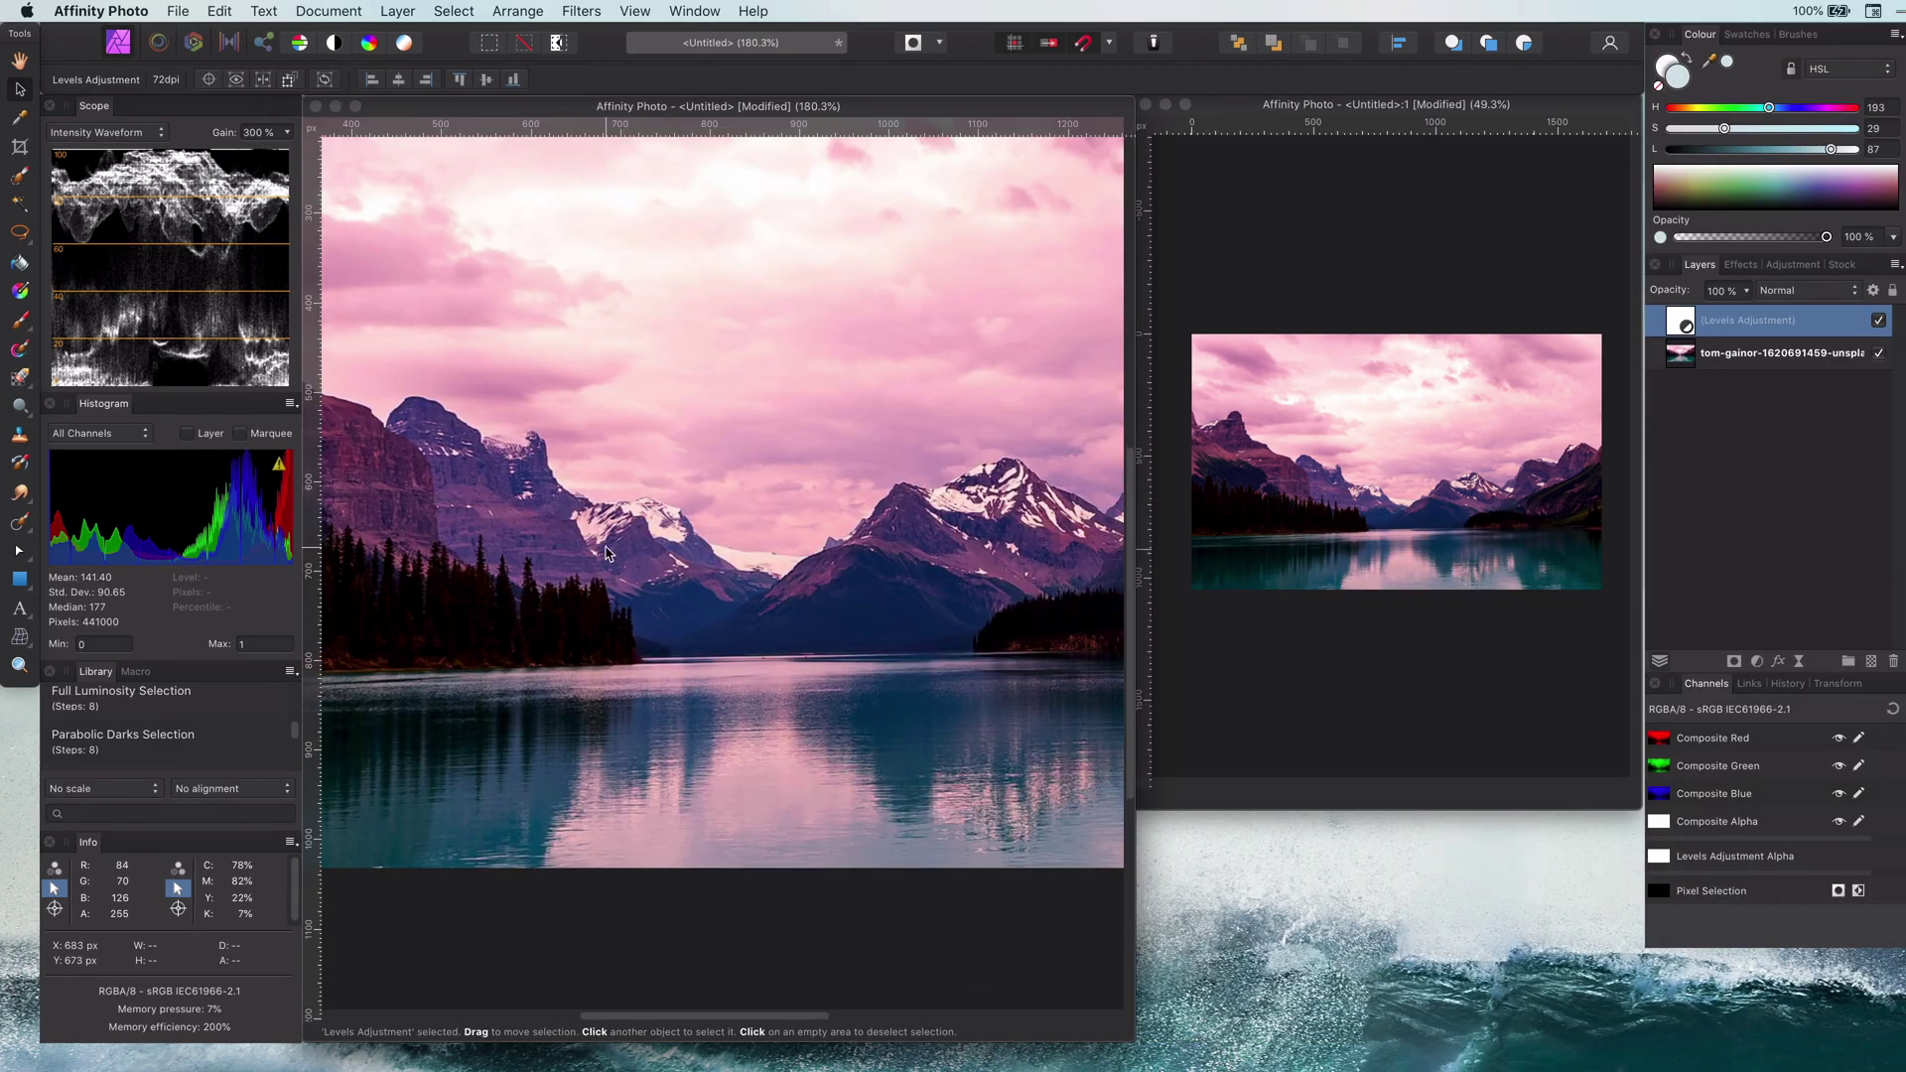
- Enlarge the Clone Brush to about 100 px and clone snowy peaks onto the mountain ridge at 42% scale
{"action": "scroll", "coordinate": [749, 509], "scroll_direction": "up", "scroll_amount": 5}
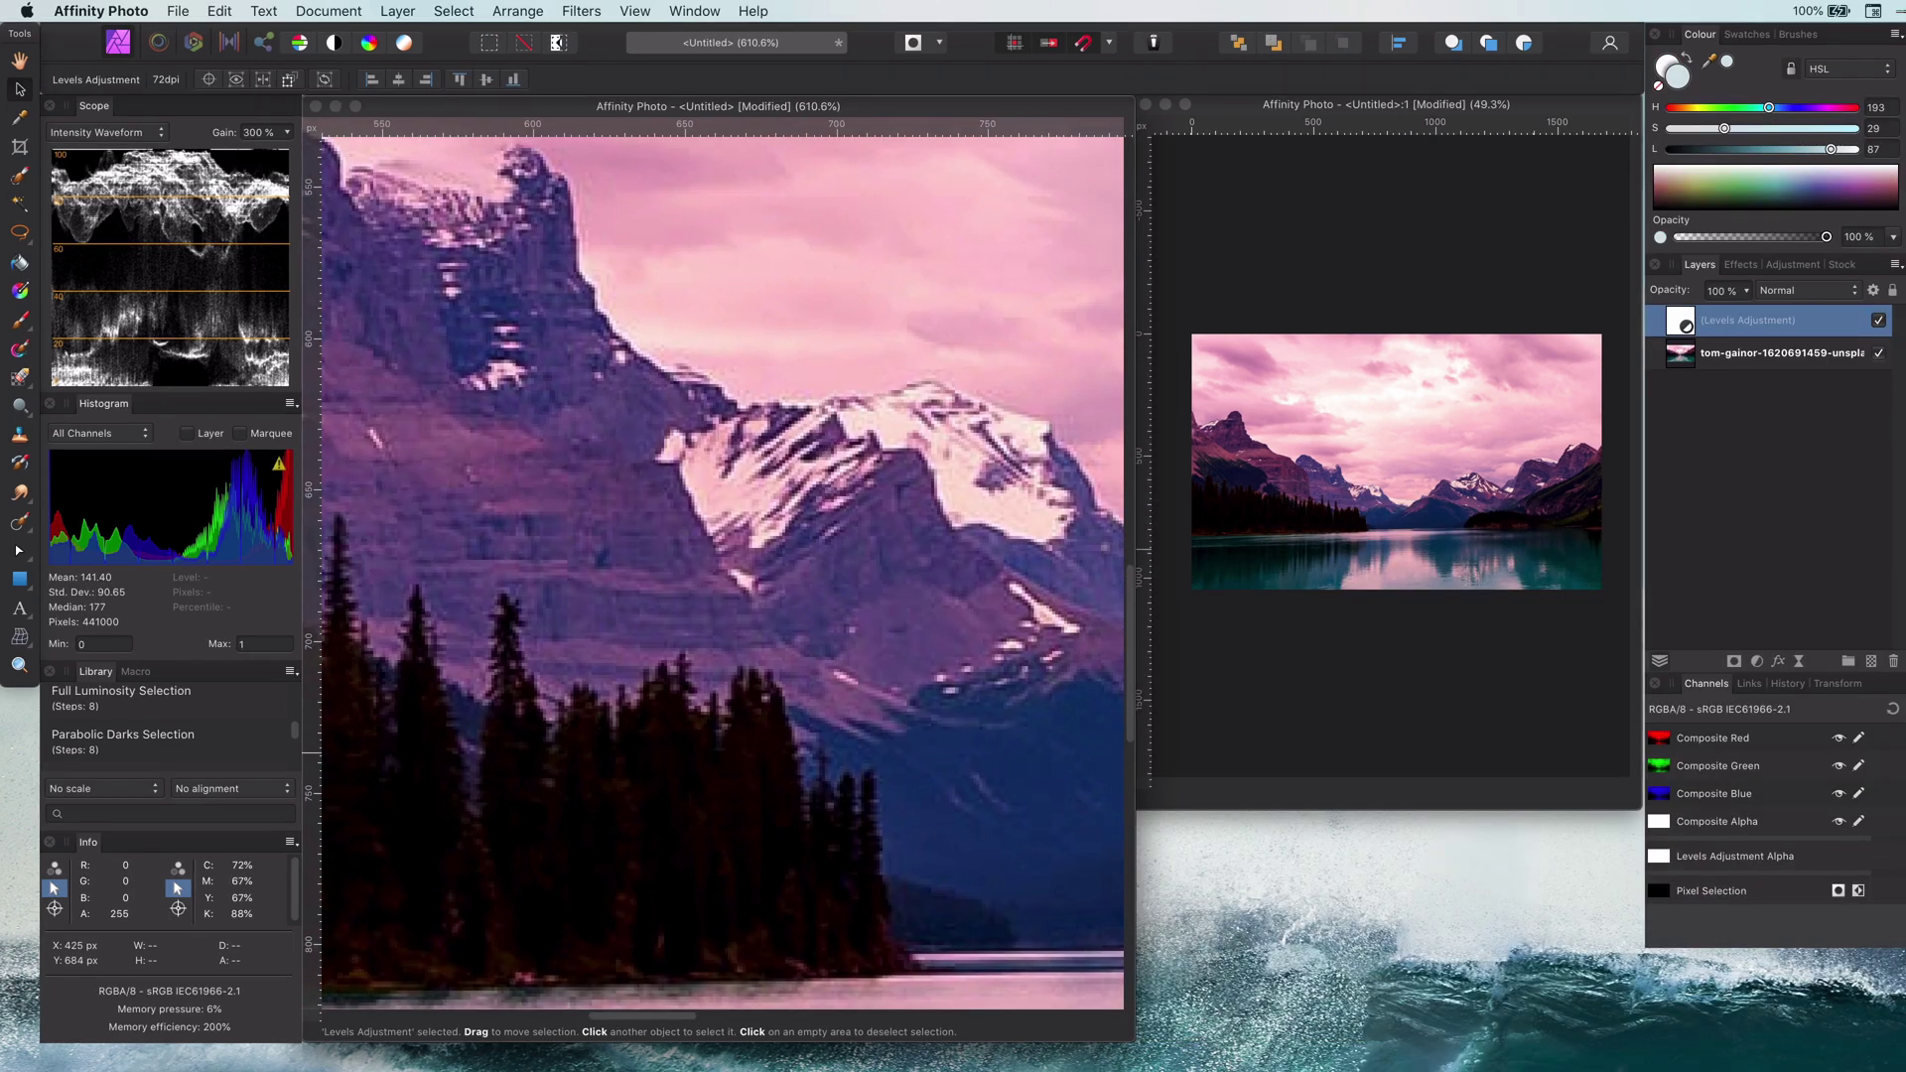
{"action": "scroll", "coordinate": [748, 508], "scroll_direction": "down", "scroll_amount": 3}
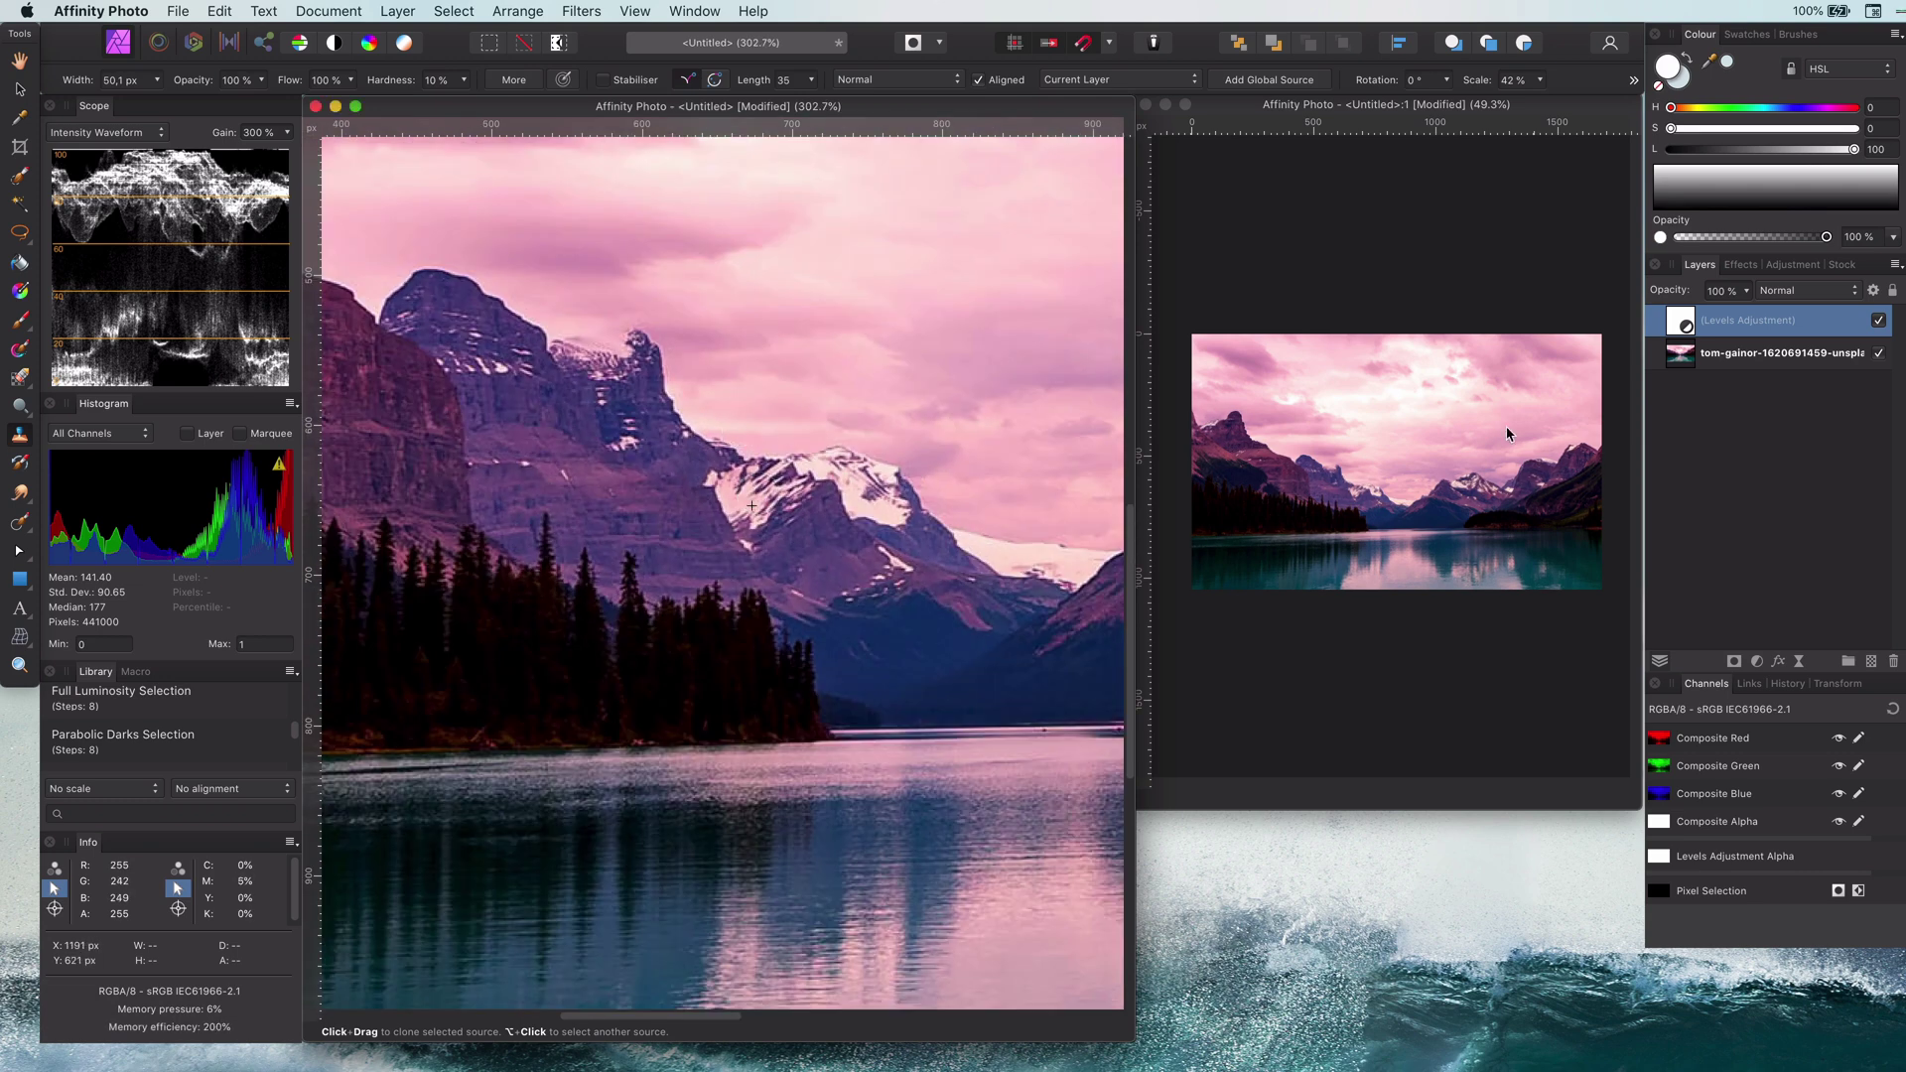
{"action": "left_click", "coordinate": [752, 444]}
{"action": "key", "text": "]"}
{"action": "key", "text": "]"}
{"action": "key", "text": "]"}
{"action": "key", "text": "]"}
{"action": "key", "text": "]"}
{"action": "mouse_move", "coordinate": [752, 444]}
{"action": "left_mouse_down"}
{"action": "mouse_move", "coordinate": [695, 415]}
{"action": "mouse_move", "coordinate": [771, 423]}
{"action": "mouse_move", "coordinate": [690, 416]}
{"action": "mouse_move", "coordinate": [751, 449]}
{"action": "mouse_move", "coordinate": [700, 475]}
{"action": "mouse_move", "coordinate": [764, 462]}
{"action": "mouse_move", "coordinate": [748, 462]}
{"action": "mouse_move", "coordinate": [782, 432]}
{"action": "left_mouse_up"}
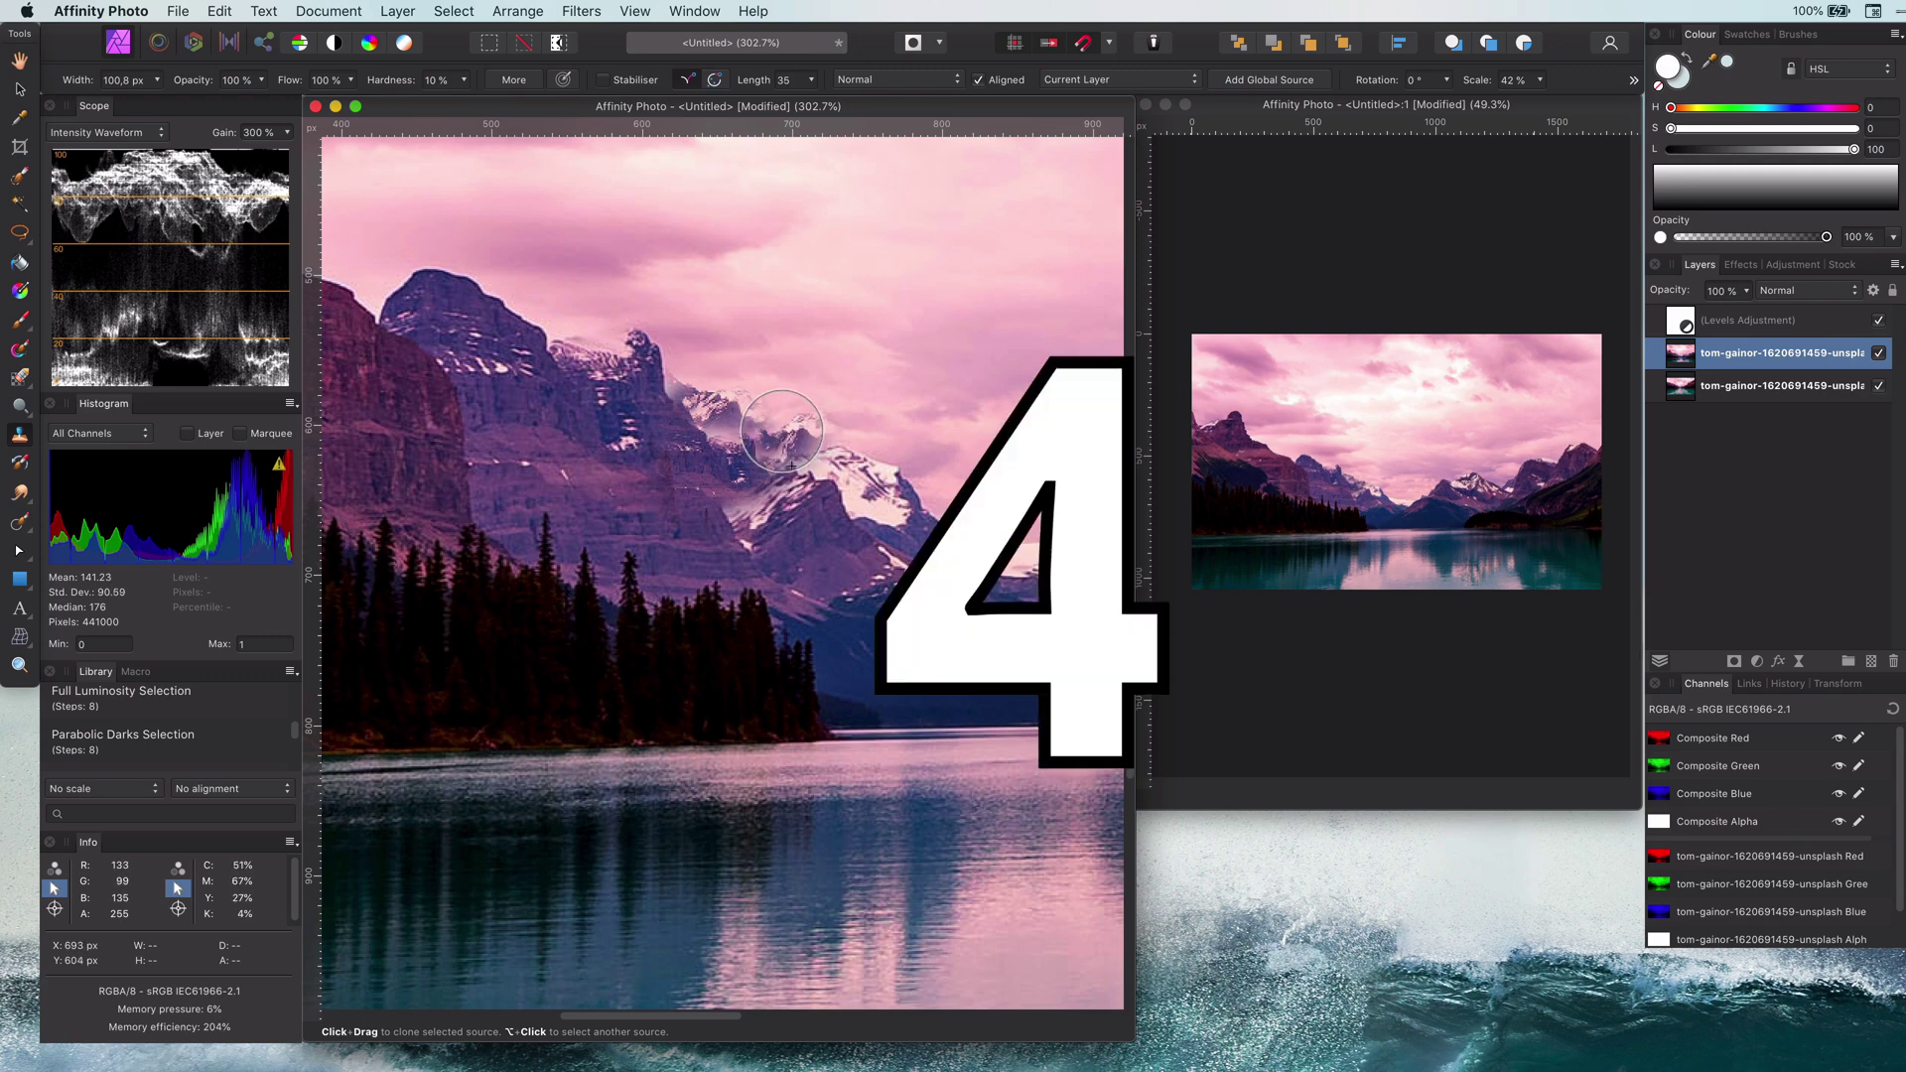
{"action": "mouse_move", "coordinate": [753, 433]}
{"action": "left_mouse_down"}
{"action": "mouse_move", "coordinate": [850, 553]}
{"action": "mouse_move", "coordinate": [783, 437]}
{"action": "mouse_move", "coordinate": [839, 427]}
{"action": "mouse_move", "coordinate": [803, 446]}
{"action": "mouse_move", "coordinate": [829, 445]}
{"action": "mouse_move", "coordinate": [837, 422]}
{"action": "mouse_move", "coordinate": [798, 459]}
{"action": "mouse_move", "coordinate": [793, 524]}
{"action": "mouse_move", "coordinate": [832, 453]}
{"action": "left_mouse_up"}
- Try rotating the clone source in small increments, and reset its rotation to 0°
{"action": "key", "text": "Right"}
{"action": "key", "text": "Right"}
{"action": "key", "text": "Right"}
{"action": "key", "text": "Right"}
{"action": "key", "text": "Right"}
{"action": "key", "text": "Left"}
{"action": "left_click", "coordinate": [1412, 80]}
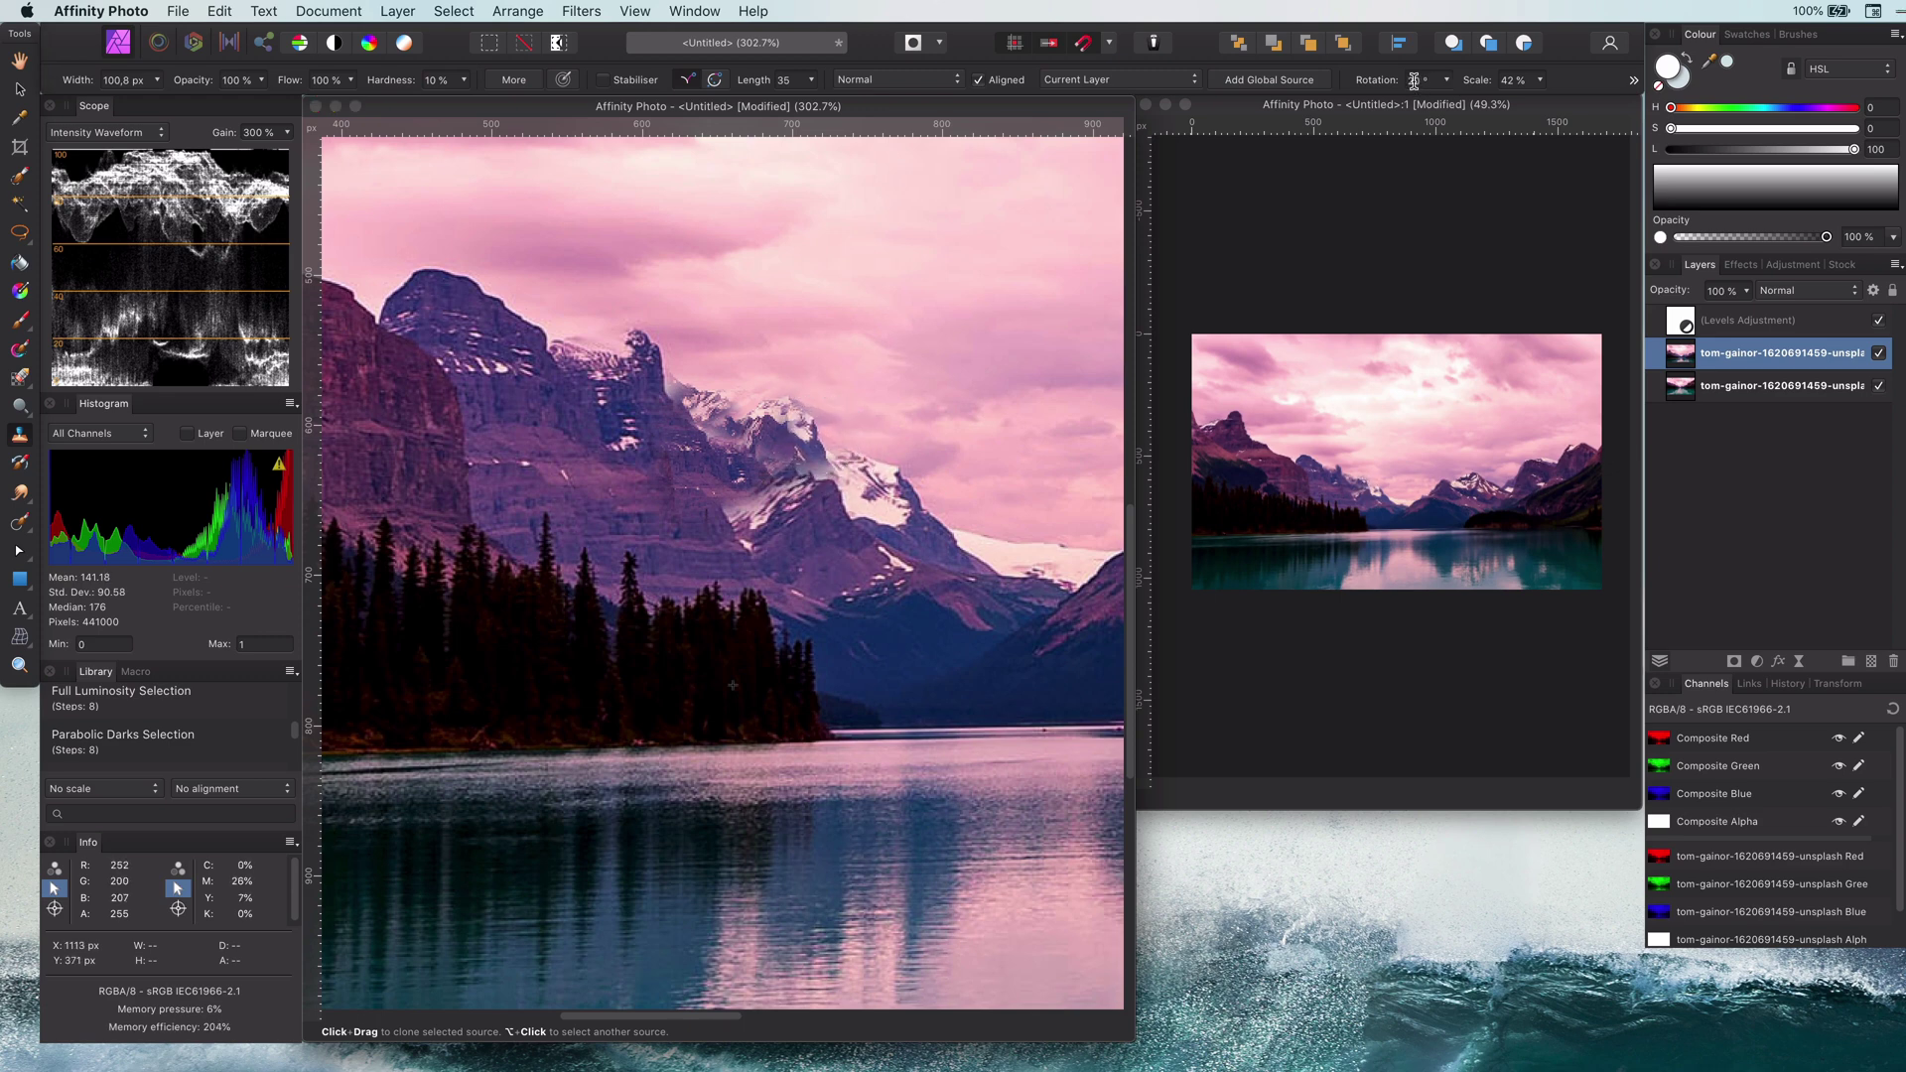
{"action": "key", "text": "super+a"}
{"action": "key", "text": "Return"}
- Set the clone source scale to 100% and undo the last clone stroke
{"action": "left_click", "coordinate": [1511, 80]}
{"action": "key", "text": "super+a"}
{"action": "type", "text": "100"}
{"action": "key", "text": "Return"}
{"action": "key", "text": "super+z"}
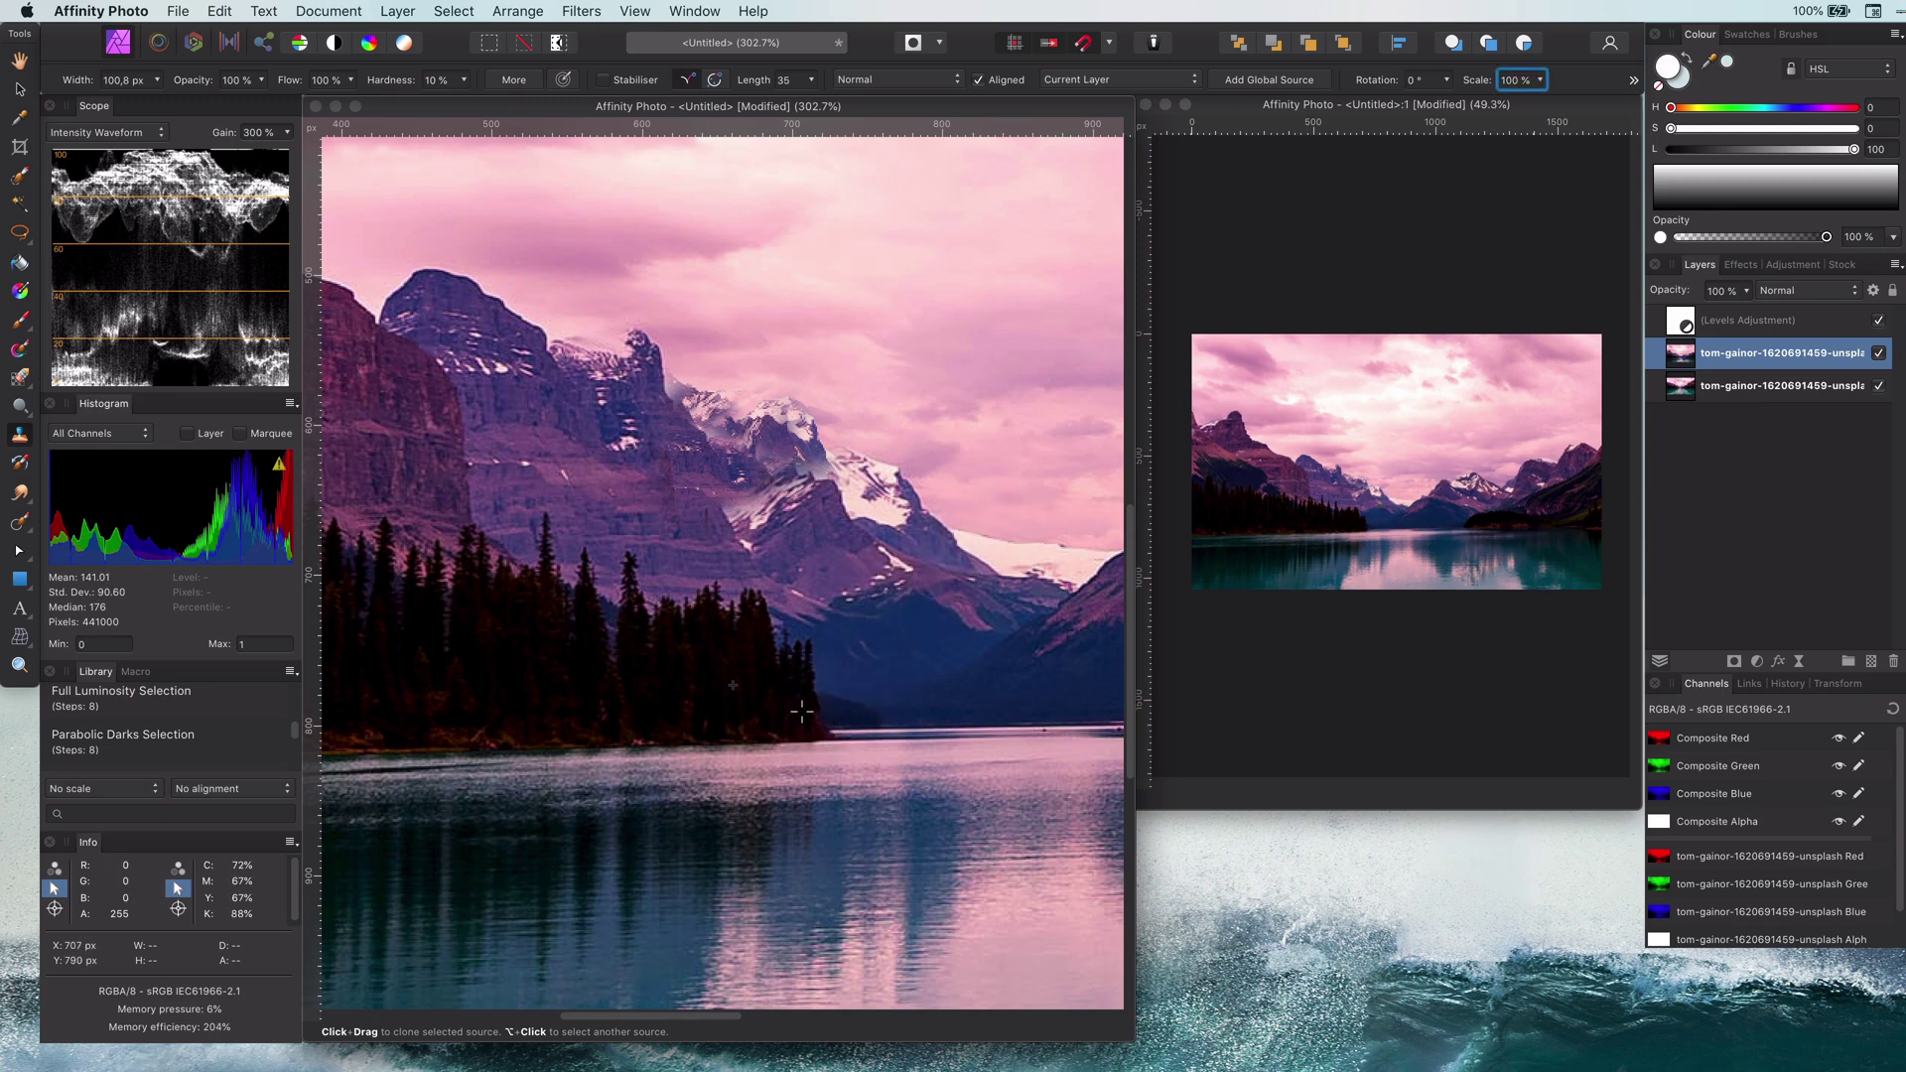
- Enlarge the Clone Brush to about 233 px and clone trees past the end of the treeline along the shore
{"action": "key", "text": "]"}
{"action": "key", "text": "]"}
{"action": "key", "text": "]"}
{"action": "key", "text": "]"}
{"action": "key", "text": "]"}
{"action": "key", "text": "]"}
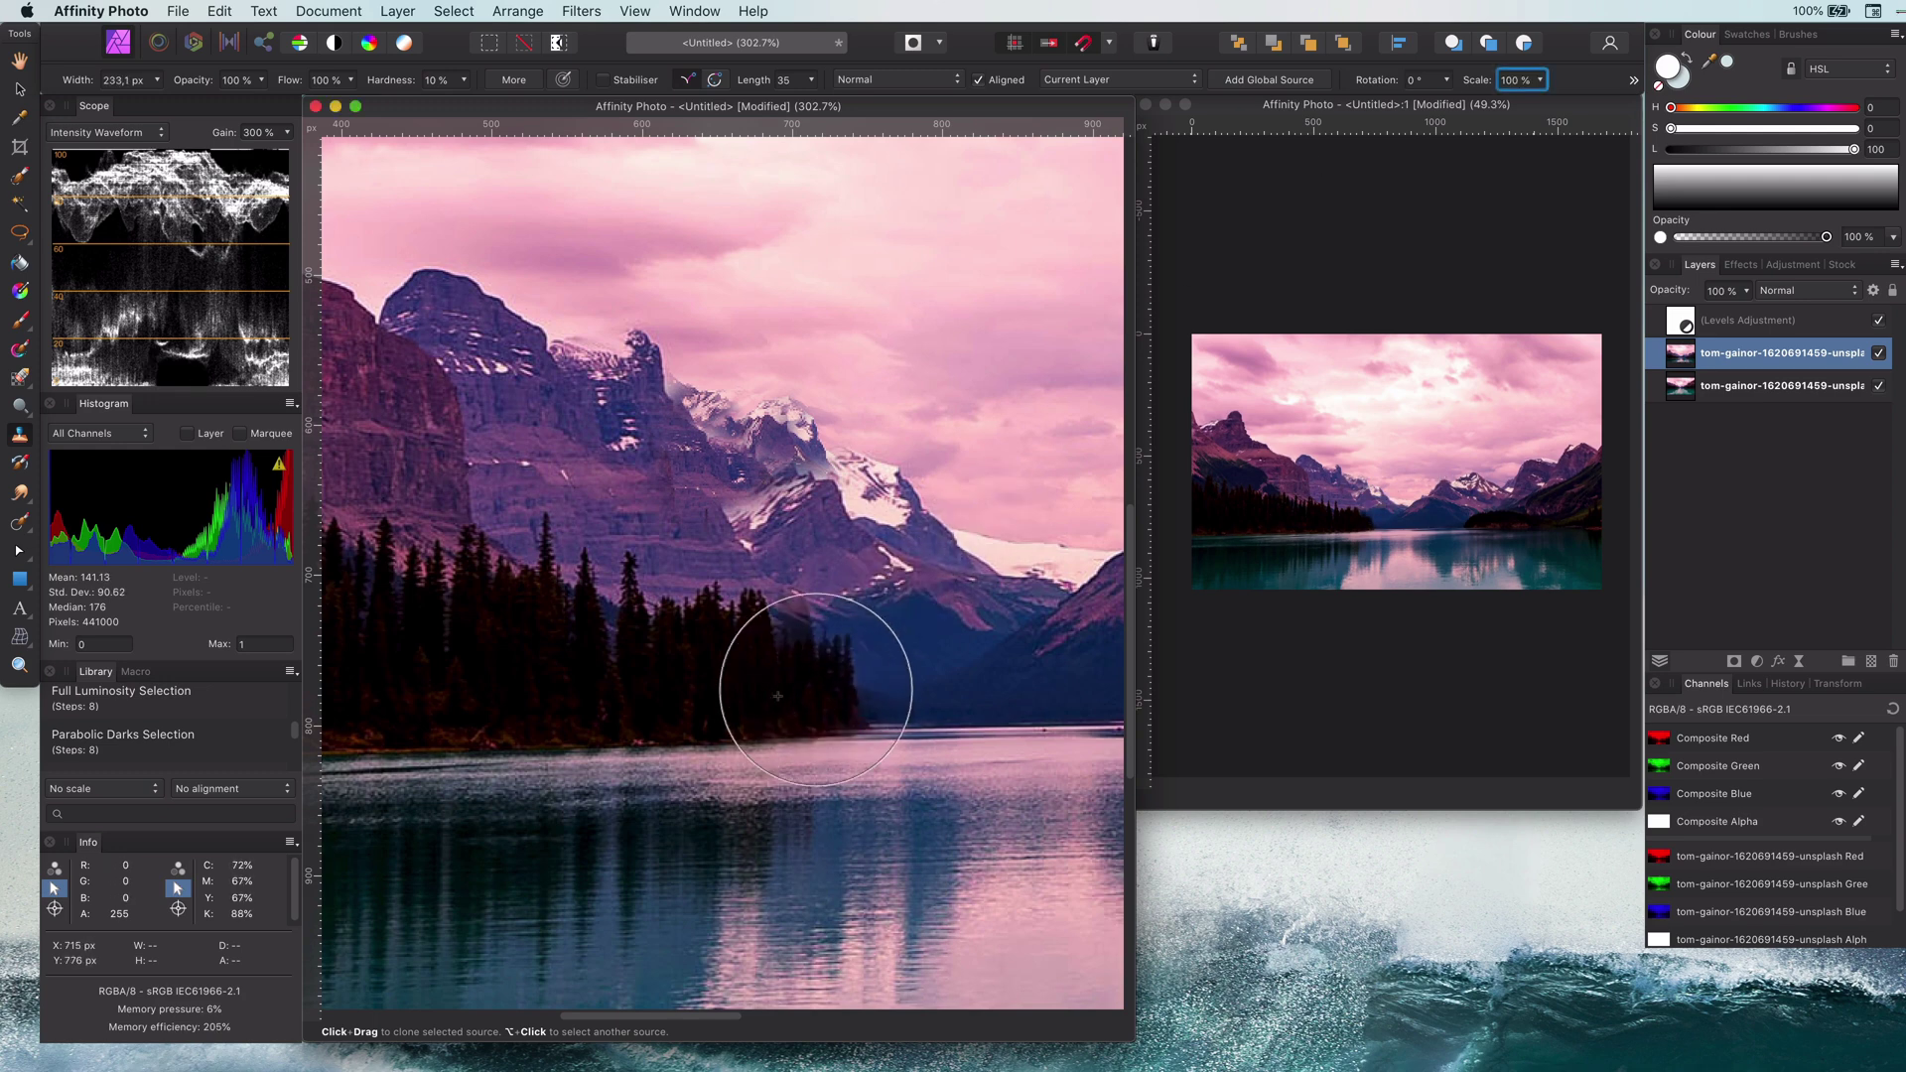
{"action": "mouse_move", "coordinate": [816, 689]}
{"action": "left_mouse_down"}
{"action": "mouse_move", "coordinate": [881, 691]}
{"action": "mouse_move", "coordinate": [837, 693]}
{"action": "left_mouse_up"}
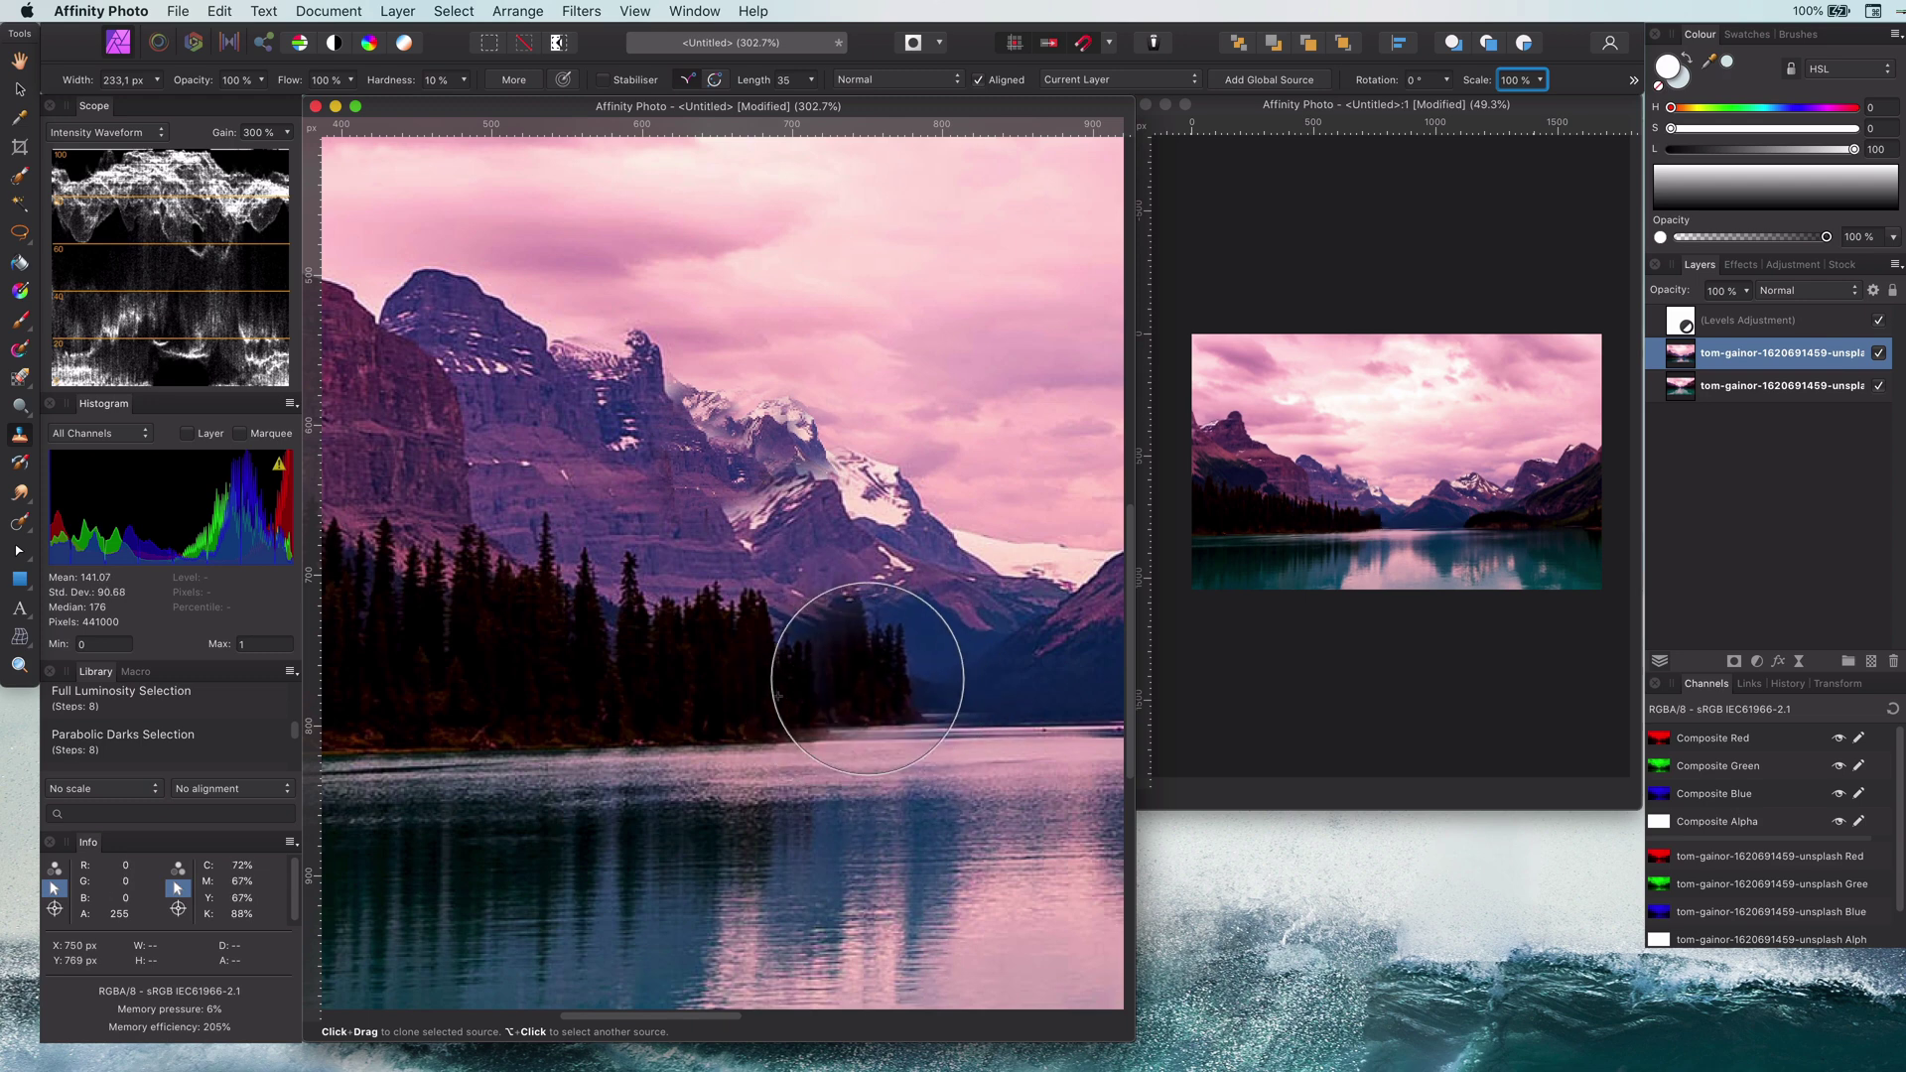
- Reduce the clone source scale to 58% and clone smaller trees further along the shoreline
{"action": "key", "text": "Down"}
{"action": "key", "text": "Down"}
{"action": "key", "text": "Down"}
{"action": "key", "text": "Down"}
{"action": "key", "text": "Down"}
{"action": "key", "text": "Down"}
{"action": "key", "text": "Down"}
{"action": "key", "text": "Down"}
{"action": "key", "text": "Down"}
{"action": "key", "text": "Down"}
{"action": "key", "text": "Down"}
{"action": "key", "text": "Down"}
{"action": "key", "text": "Down"}
{"action": "key", "text": "Down"}
{"action": "key", "text": "Down"}
{"action": "key", "text": "Down"}
{"action": "key", "text": "Down"}
{"action": "key", "text": "Down"}
{"action": "key", "text": "Down"}
{"action": "key", "text": "Down"}
{"action": "key", "text": "Down"}
{"action": "key", "text": "Down"}
{"action": "key", "text": "Down"}
{"action": "key", "text": "Down"}
{"action": "key", "text": "Down"}
{"action": "key", "text": "Down"}
{"action": "key", "text": "Down"}
{"action": "key", "text": "Down"}
{"action": "key", "text": "Down"}
{"action": "key", "text": "Down"}
{"action": "key", "text": "Down"}
{"action": "key", "text": "Down"}
{"action": "key", "text": "Down"}
{"action": "key", "text": "Down"}
{"action": "key", "text": "Down"}
{"action": "key", "text": "Down"}
{"action": "key", "text": "Down"}
{"action": "key", "text": "Down"}
{"action": "key", "text": "Down"}
{"action": "key", "text": "Down"}
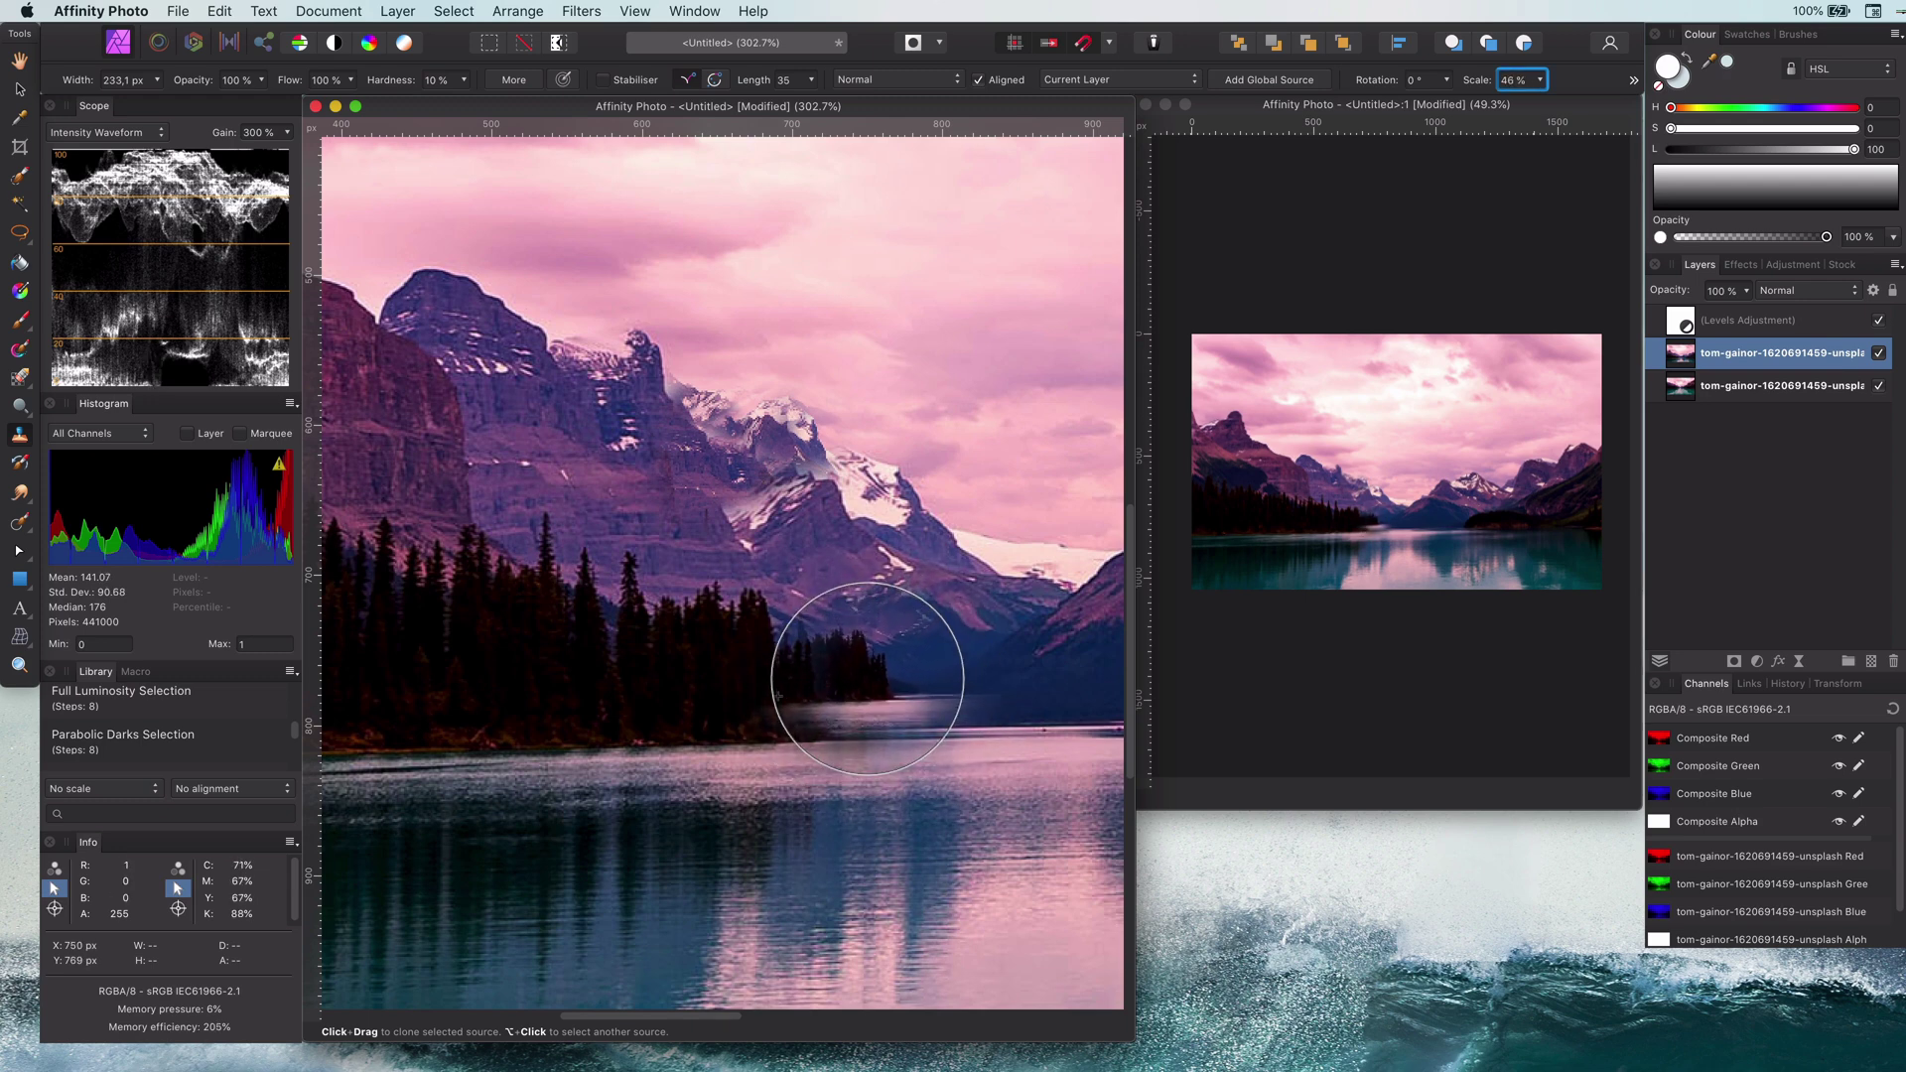
{"action": "type", "text": "53"}
{"action": "key", "text": "Return"}
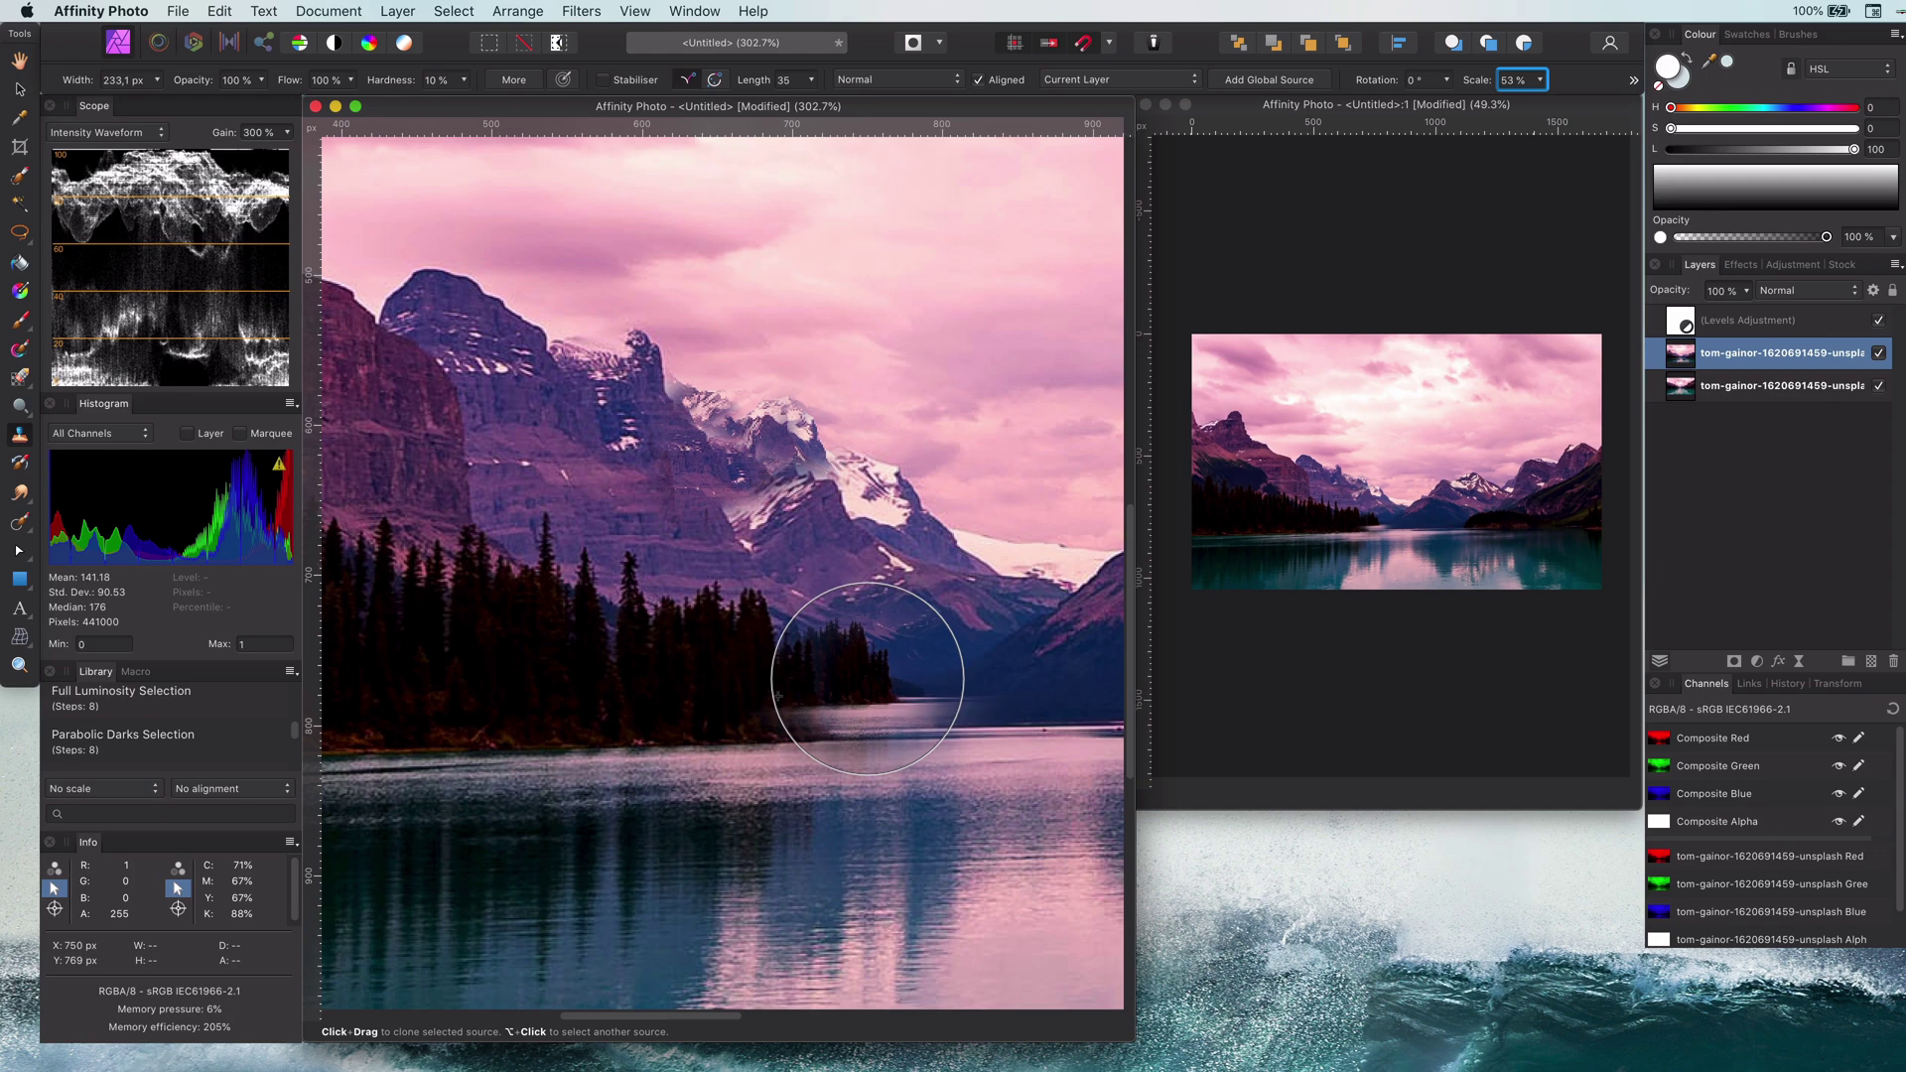
{"action": "type", "text": "58"}
{"action": "key", "text": "Return"}
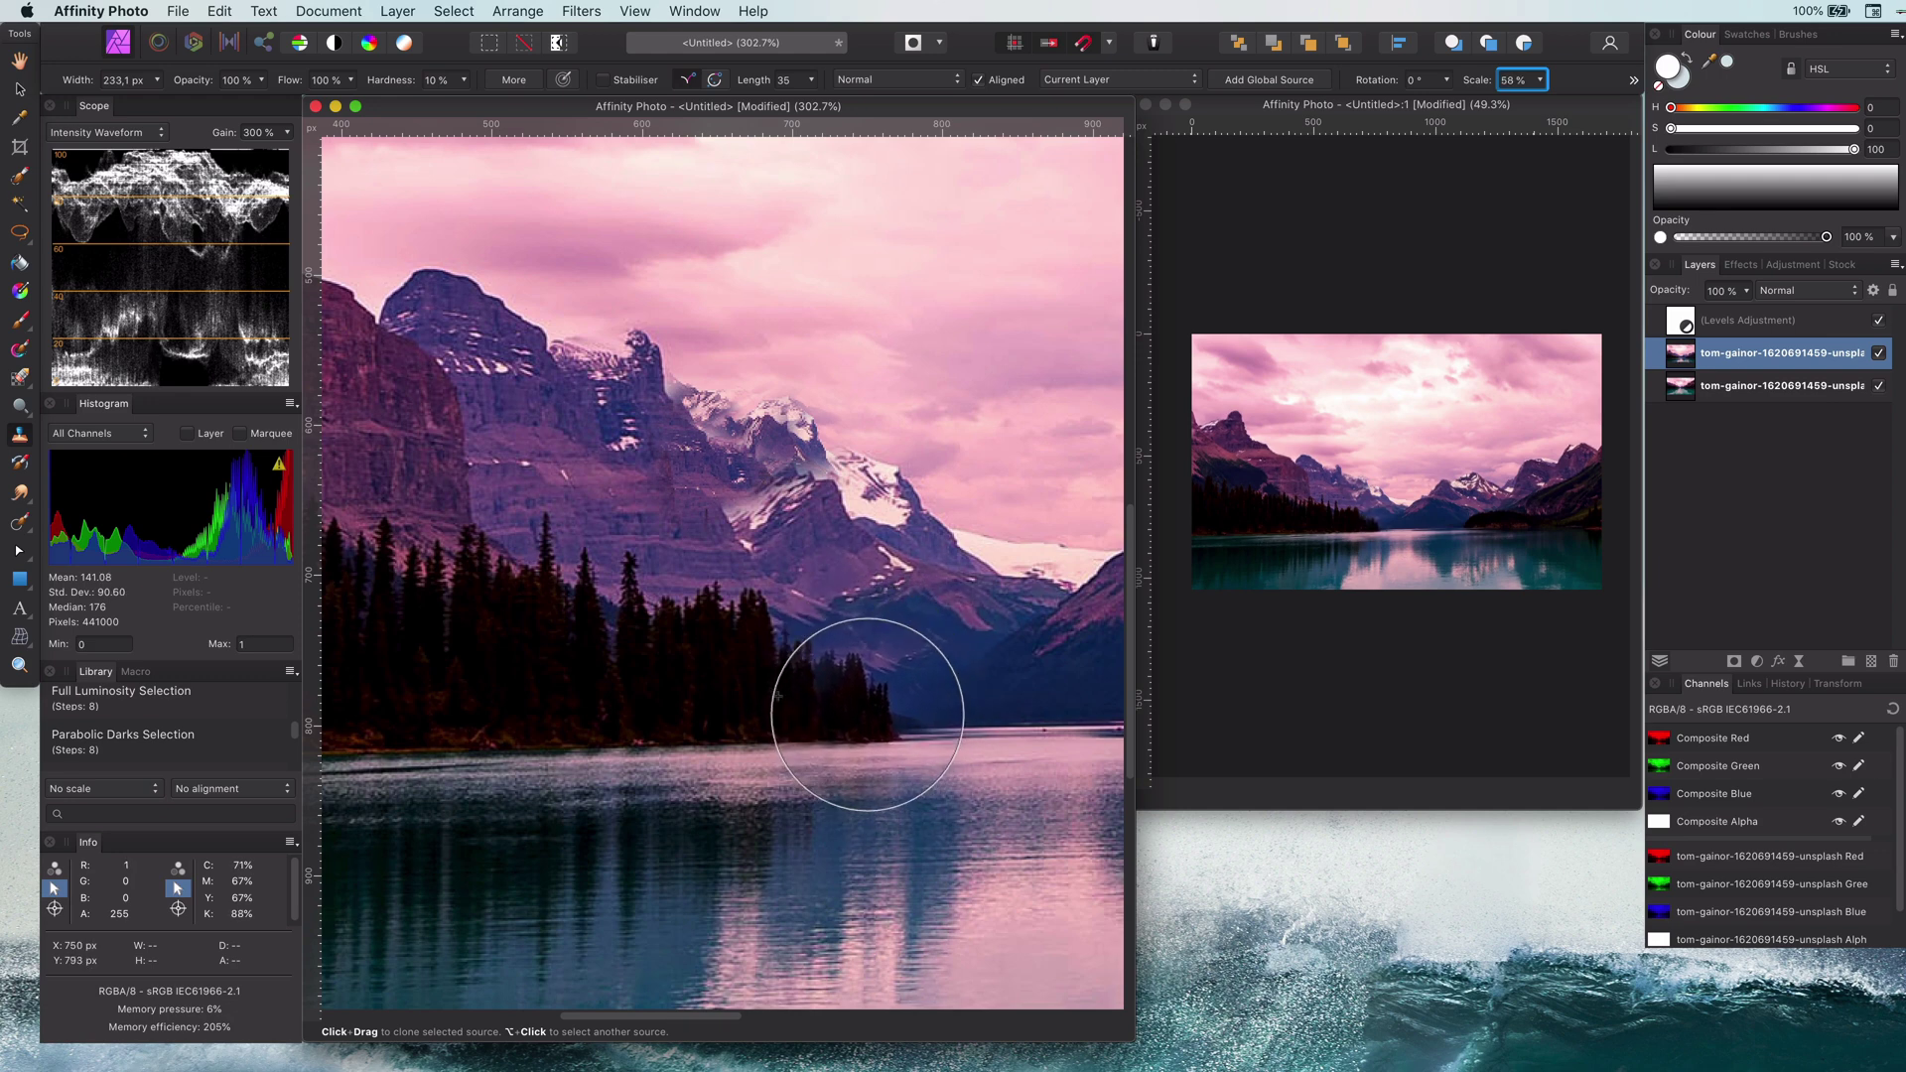
{"action": "left_click_drag", "start_coordinate": [867, 714], "coordinate": [992, 722]}
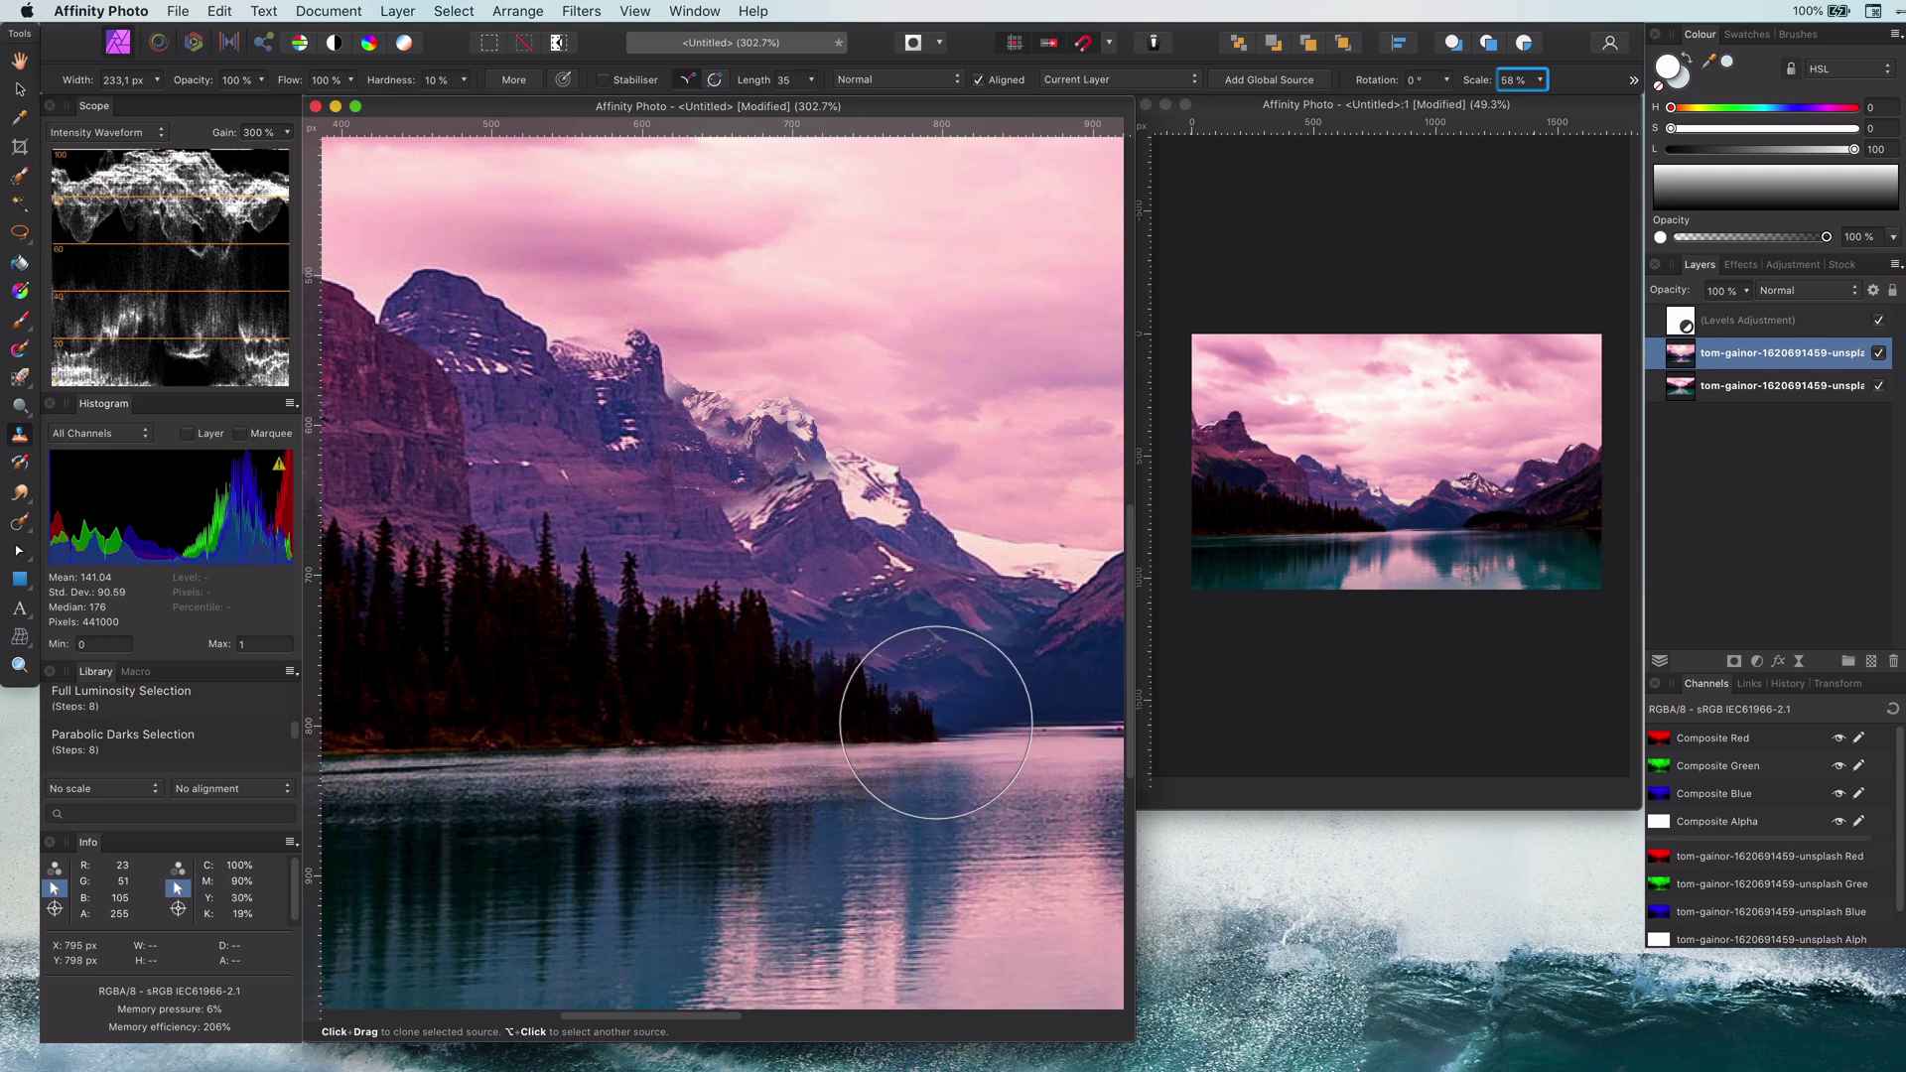
- Reduce the clone source scale to 37% for the trees at the end of the shoreline
{"action": "key", "text": "Down"}
{"action": "key", "text": "Down"}
{"action": "key", "text": "Down"}
{"action": "key", "text": "Down"}
{"action": "key", "text": "Down"}
{"action": "key", "text": "Down"}
{"action": "key", "text": "Down"}
{"action": "key", "text": "Down"}
{"action": "key", "text": "Down"}
{"action": "key", "text": "Down"}
{"action": "key", "text": "Down"}
{"action": "key", "text": "Down"}
{"action": "key", "text": "Down"}
{"action": "key", "text": "Down"}
{"action": "key", "text": "Down"}
{"action": "key", "text": "Down"}
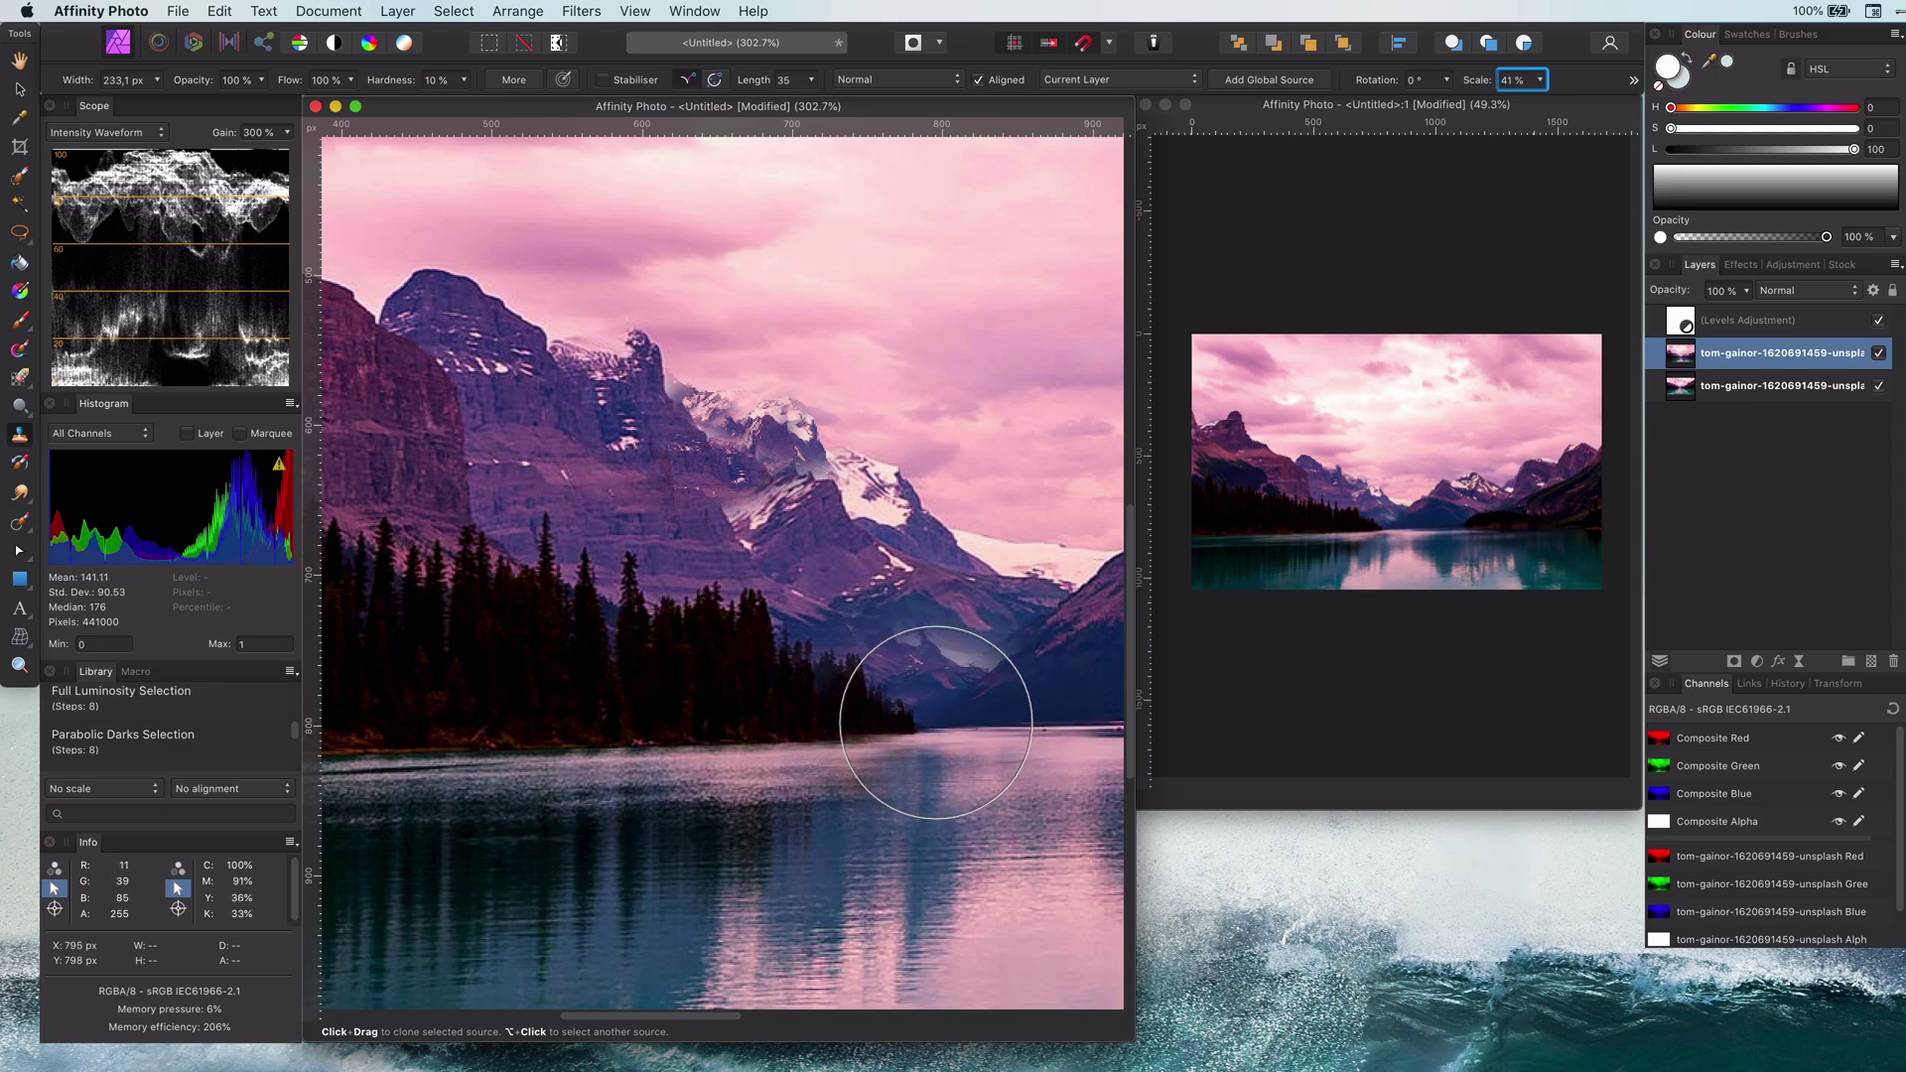
{"action": "key", "text": "Down"}
{"action": "key", "text": "Down"}
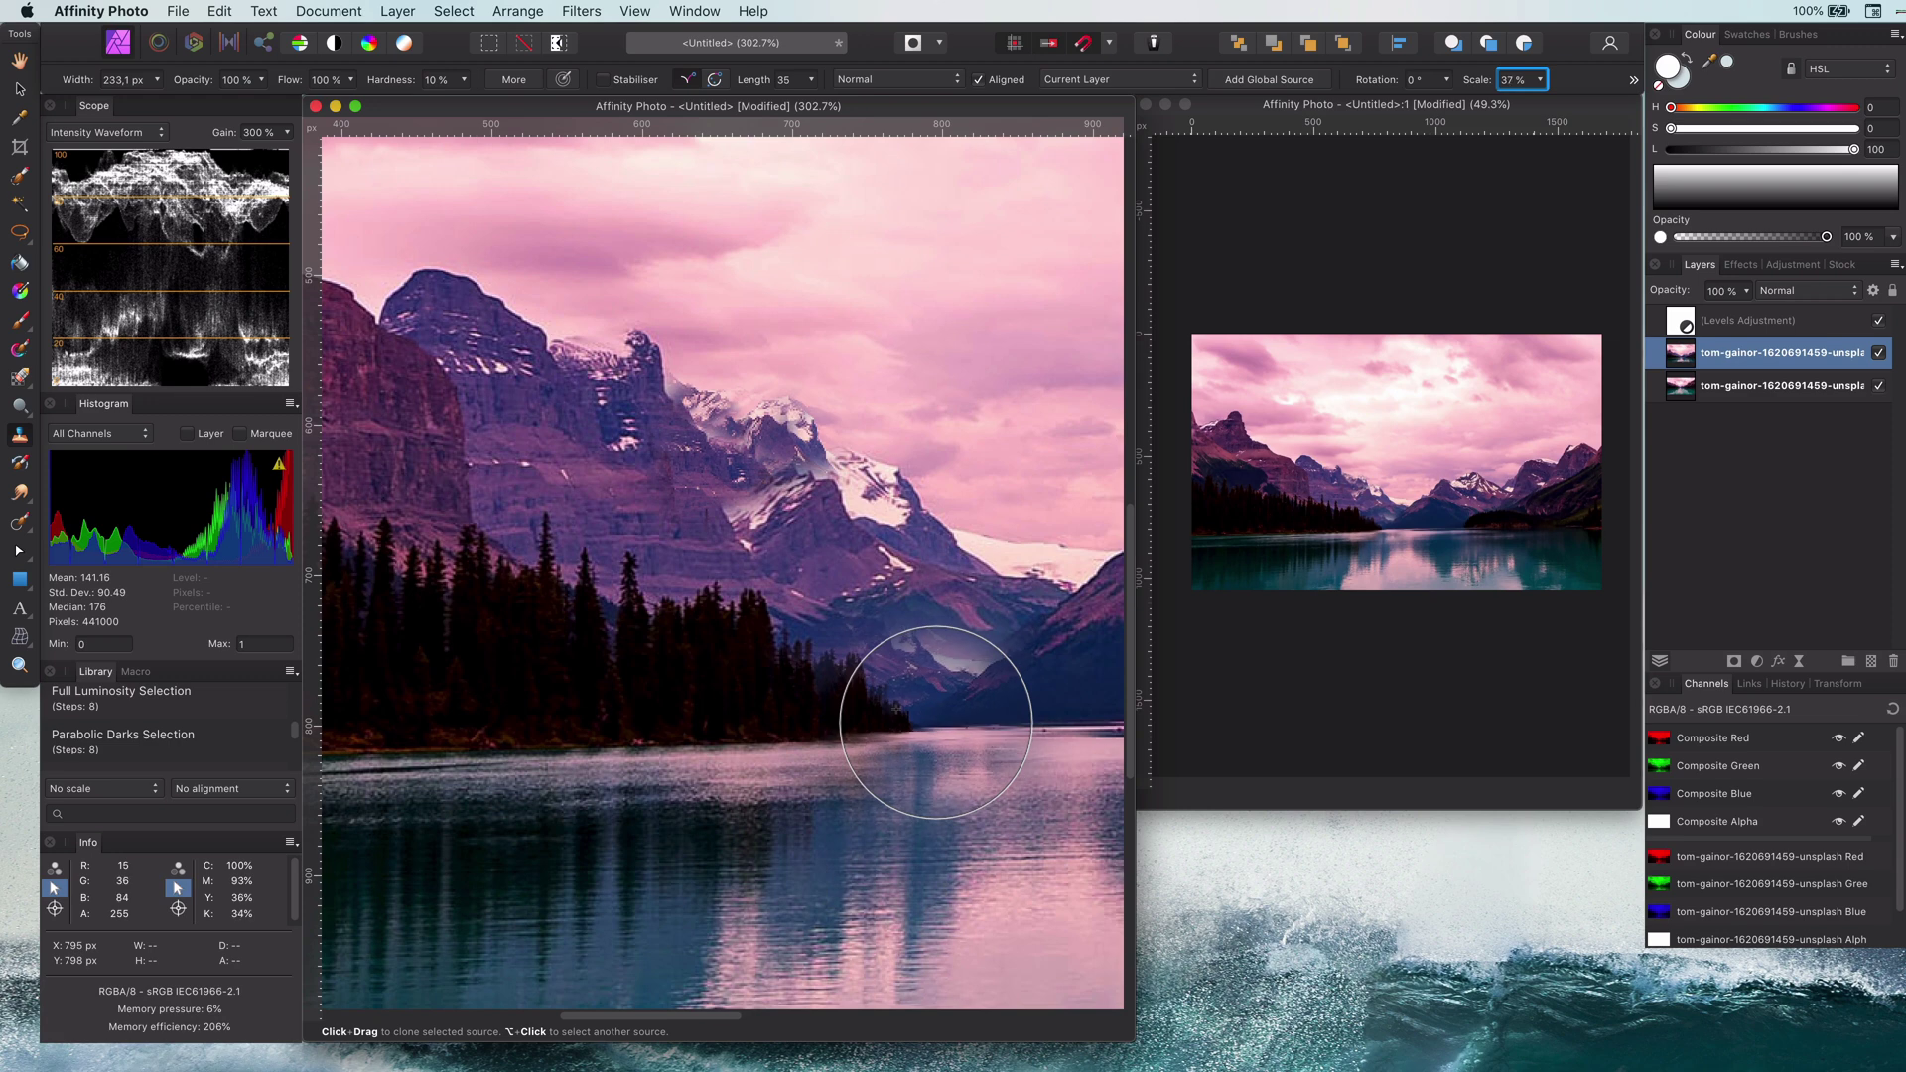
- Size the Clone Brush to about 157 px and clone trees at the treeline's tip, undoing one stroke and painting it again
{"action": "key", "text": "["}
{"action": "key", "text": "["}
{"action": "key", "text": "["}
{"action": "key", "text": "["}
{"action": "key", "text": "["}
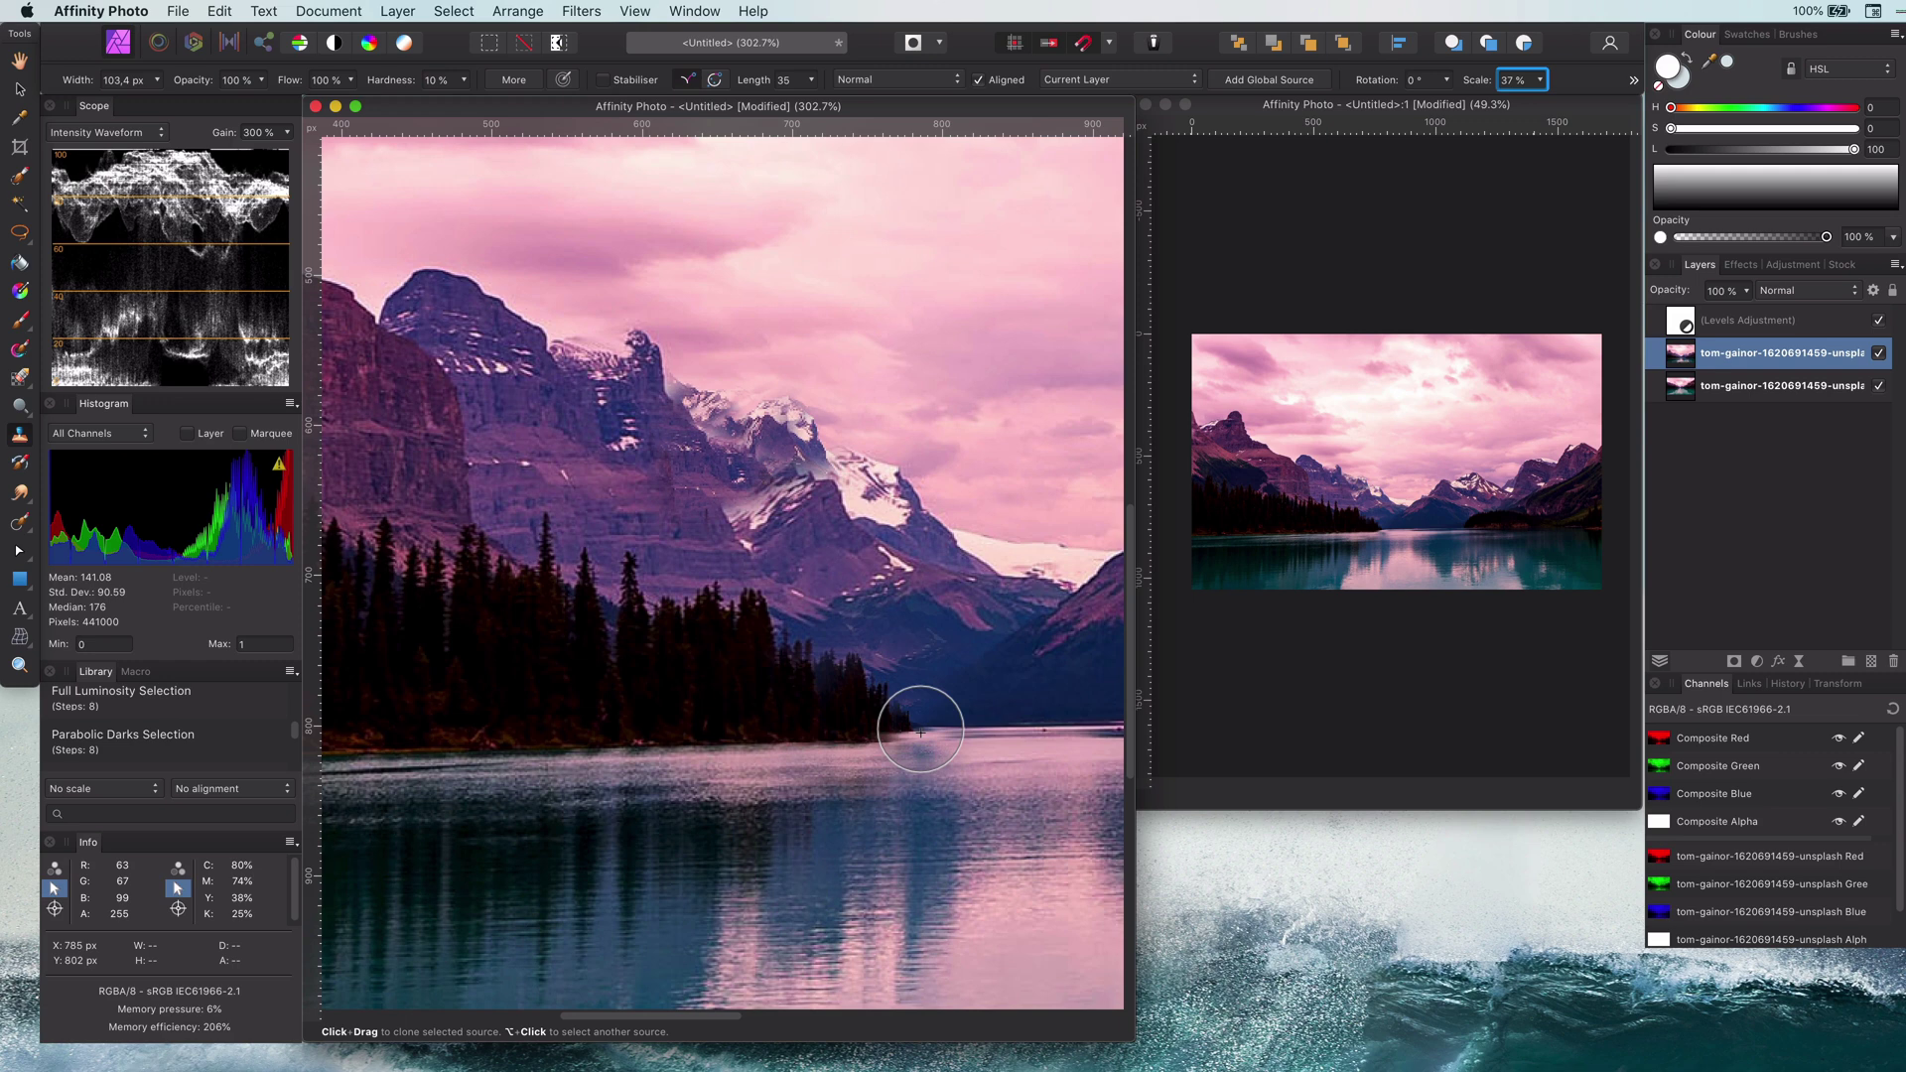
{"action": "key", "text": "bracketright"}
{"action": "key", "text": "bracketright"}
{"action": "key", "text": "bracketright"}
{"action": "key", "text": "bracketright"}
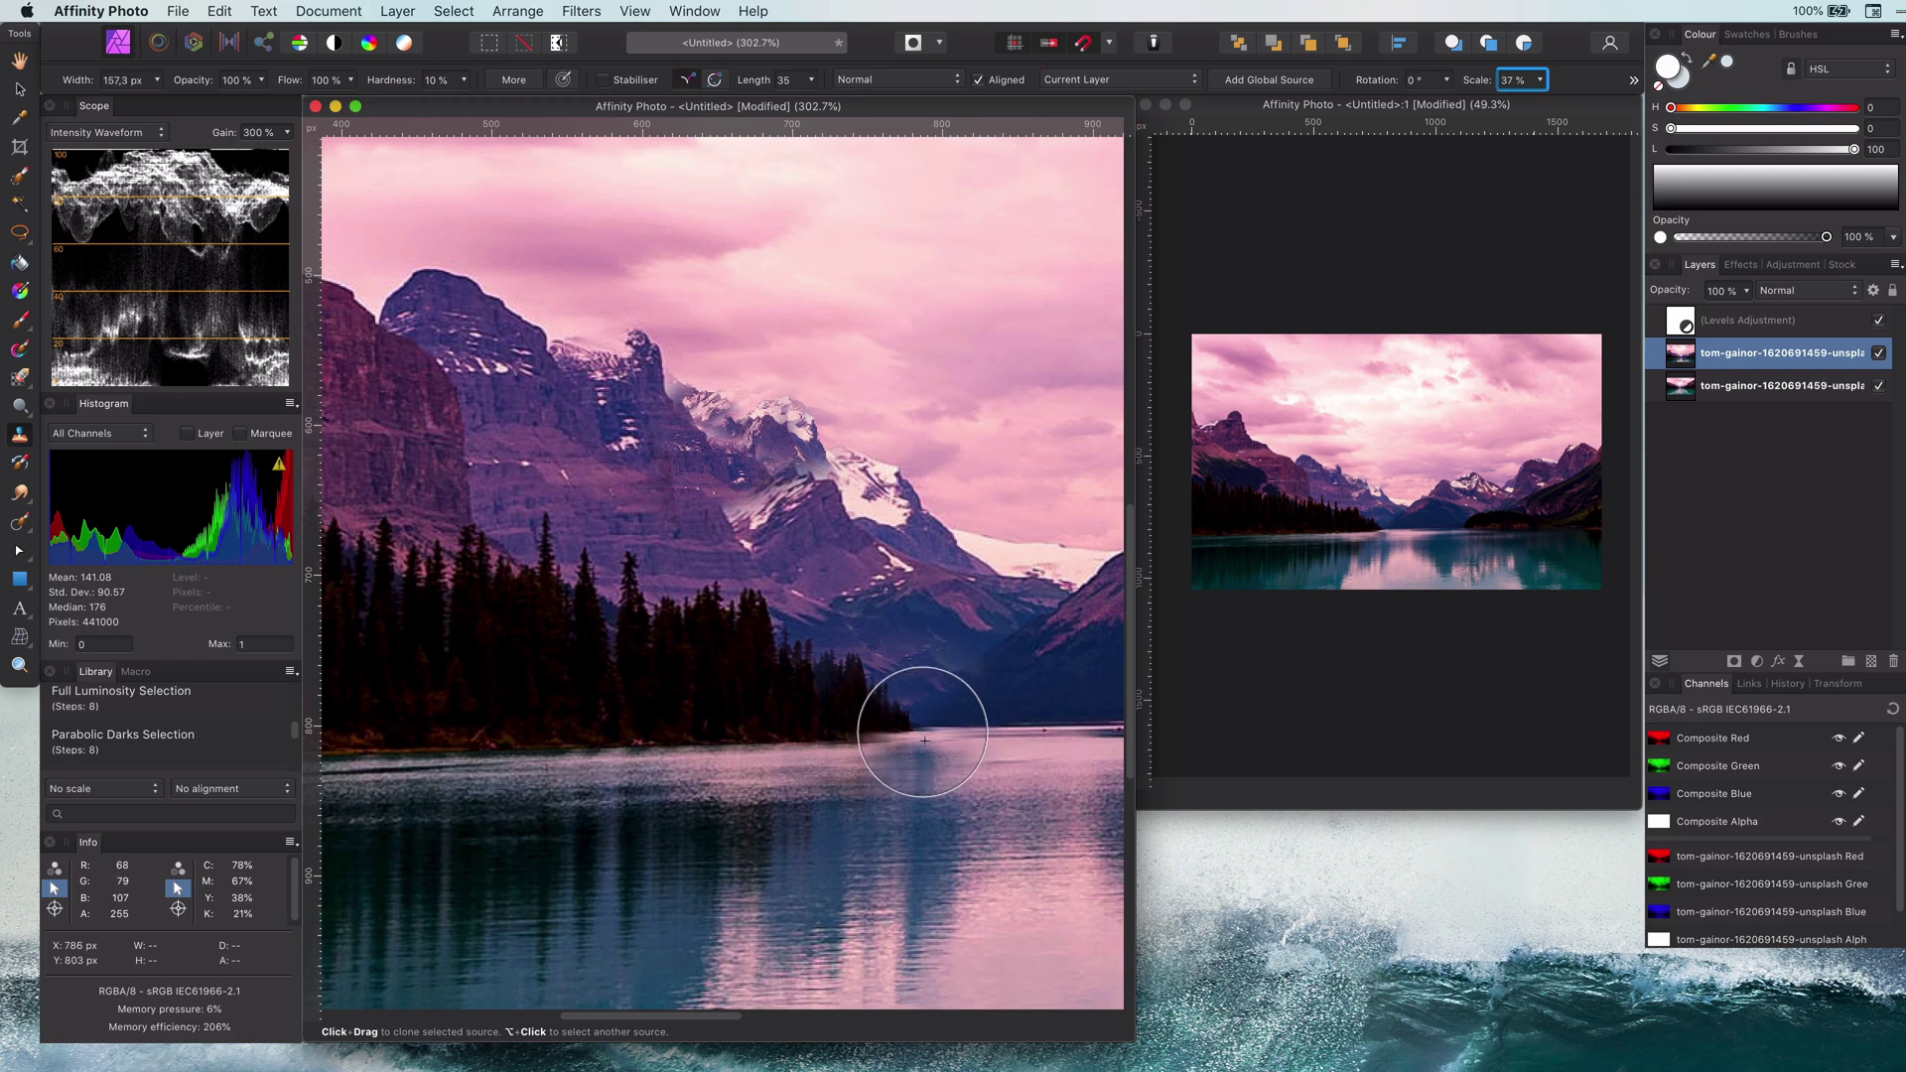
{"action": "left_click_drag", "start_coordinate": [898, 716], "coordinate": [935, 734]}
{"action": "key", "text": "super+z"}
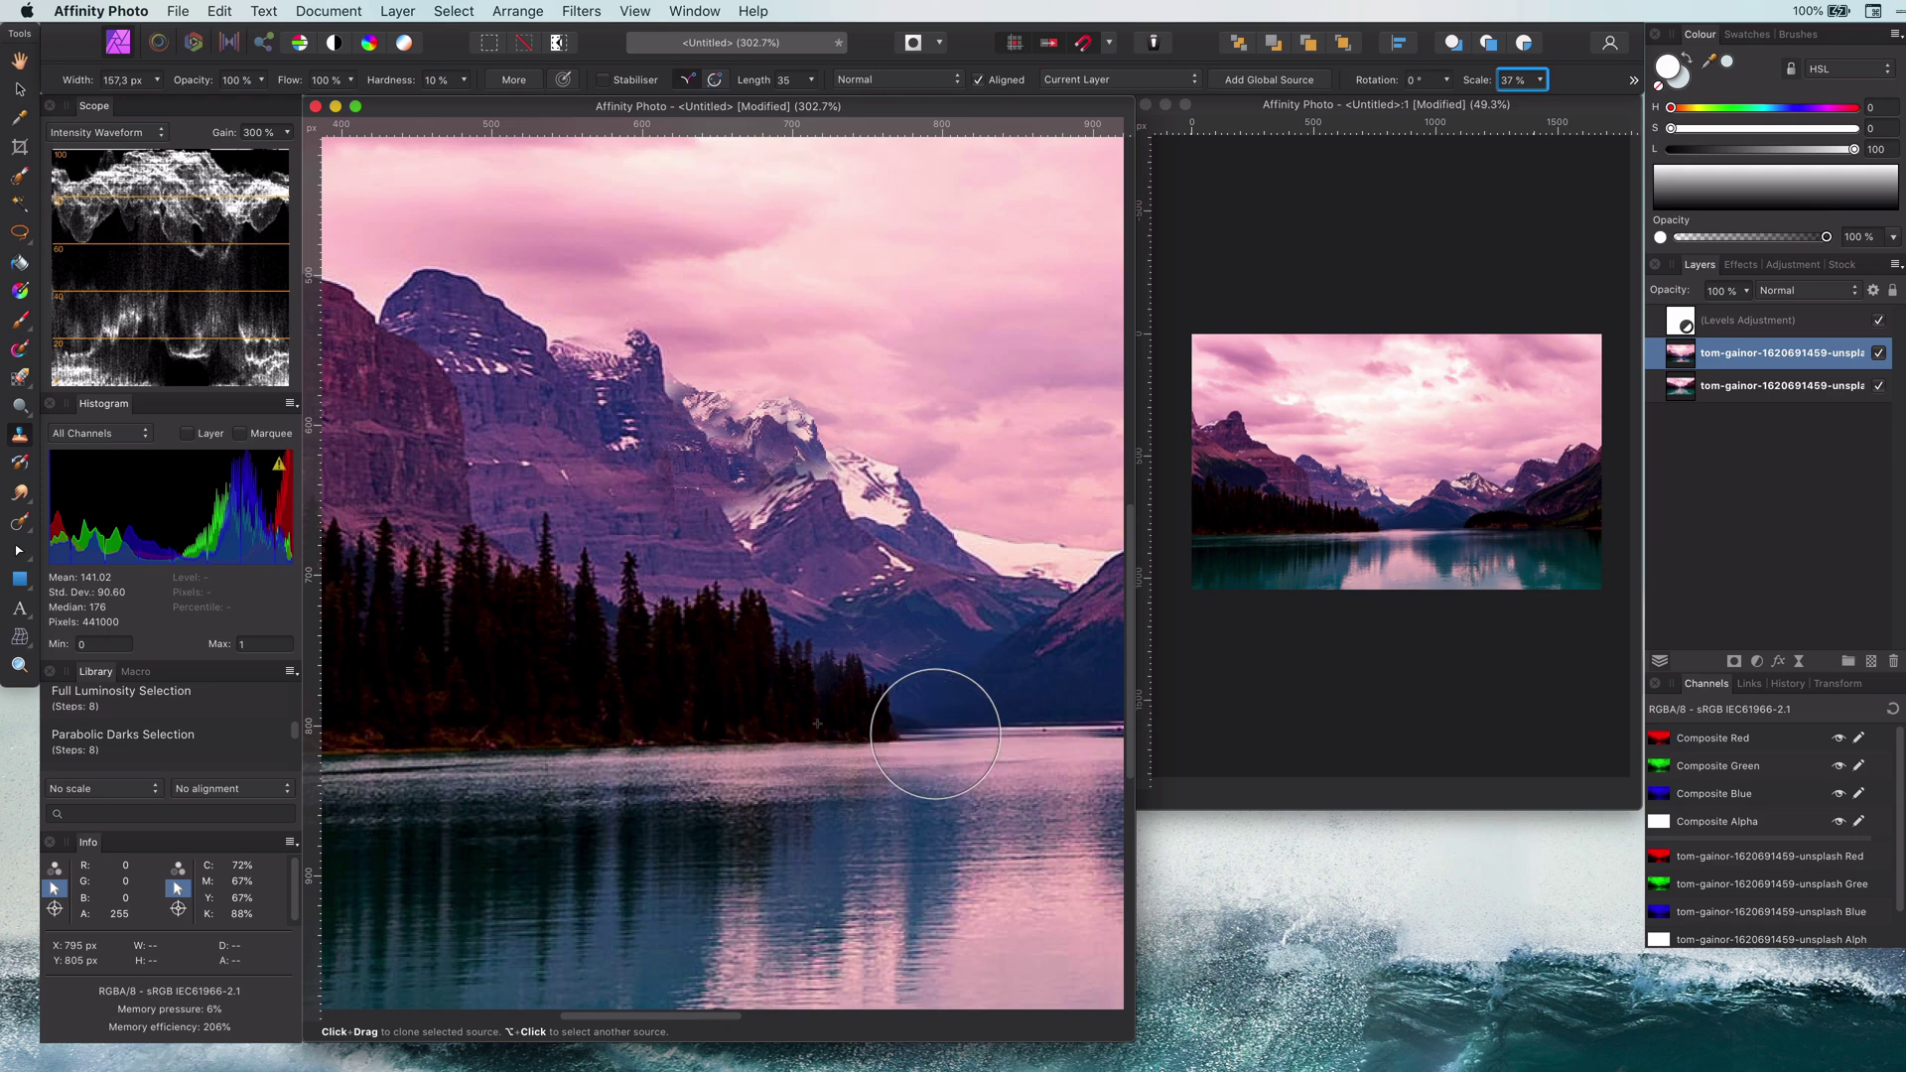
{"action": "left_click", "coordinate": [935, 733]}
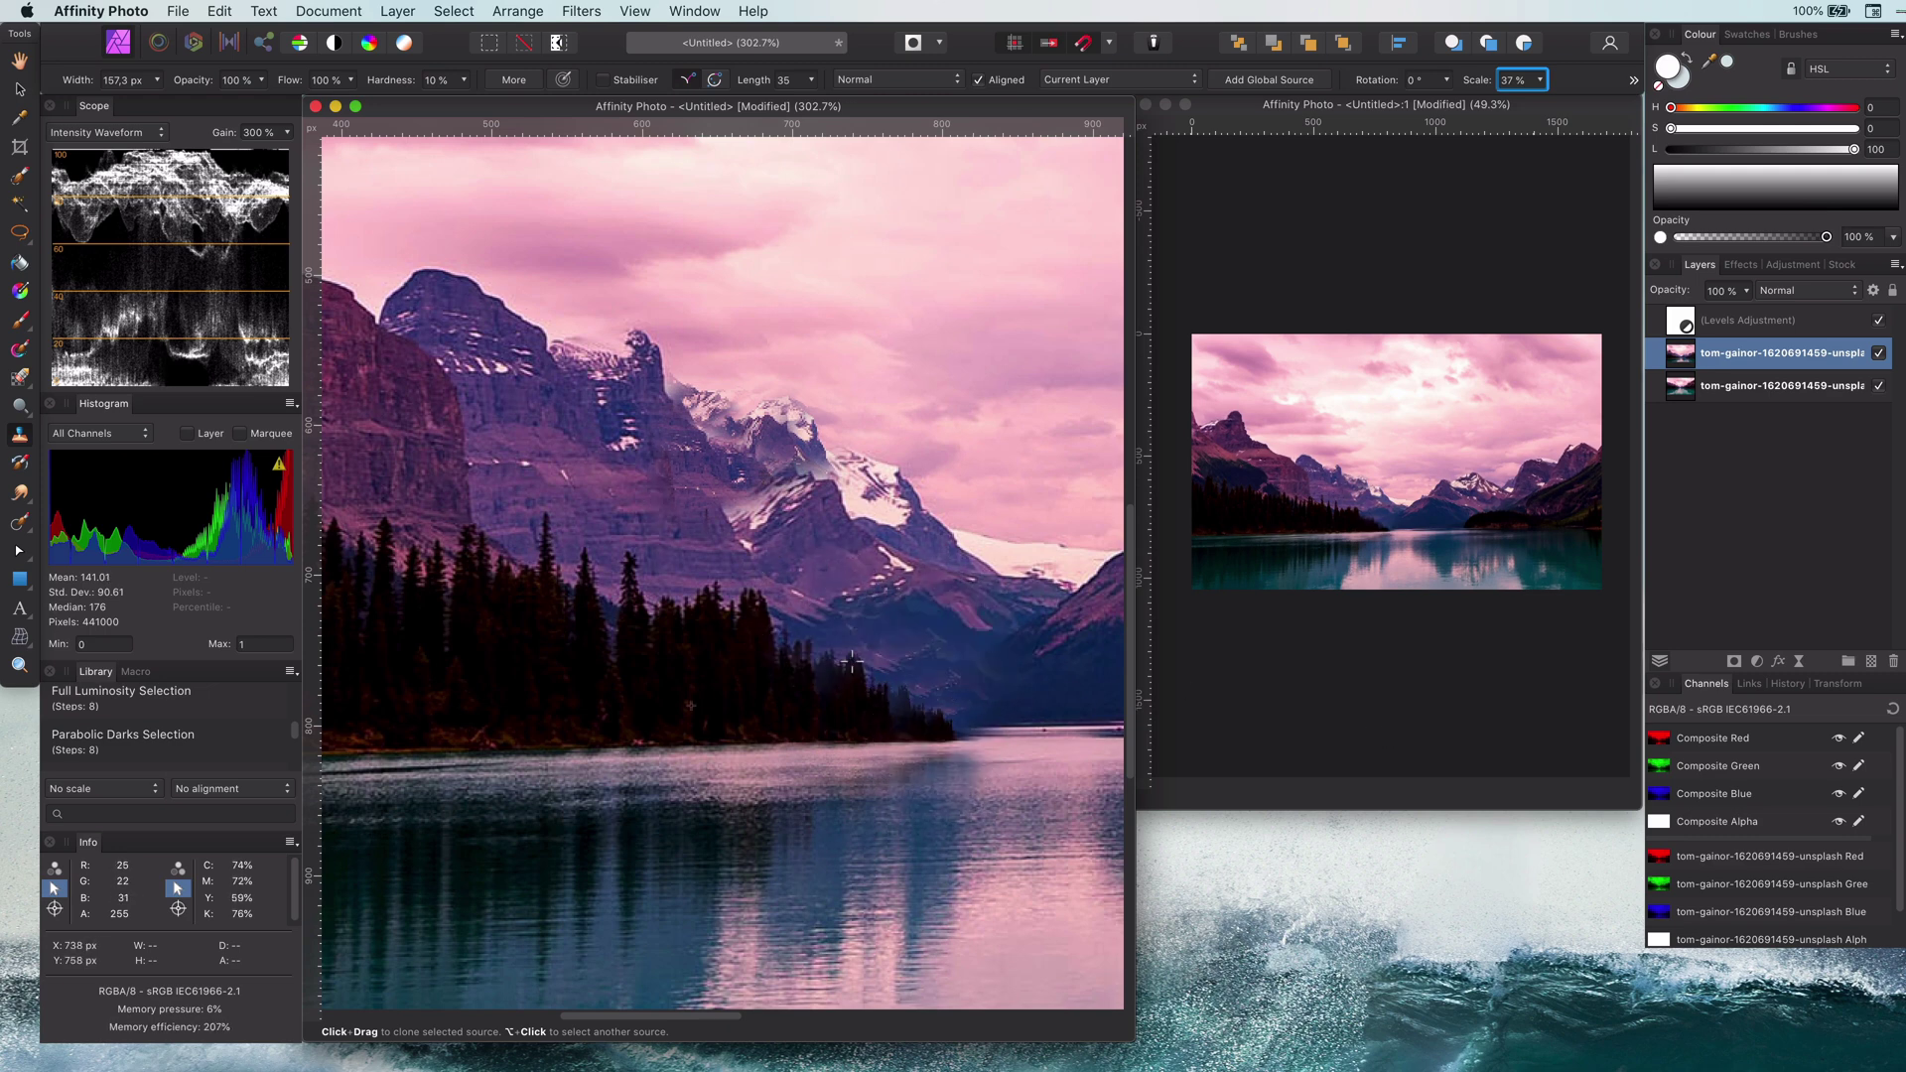
- Return to the Move tool in the original view and add a new pixel layer directly below the Levels adjustment
{"action": "key", "text": "super+0"}
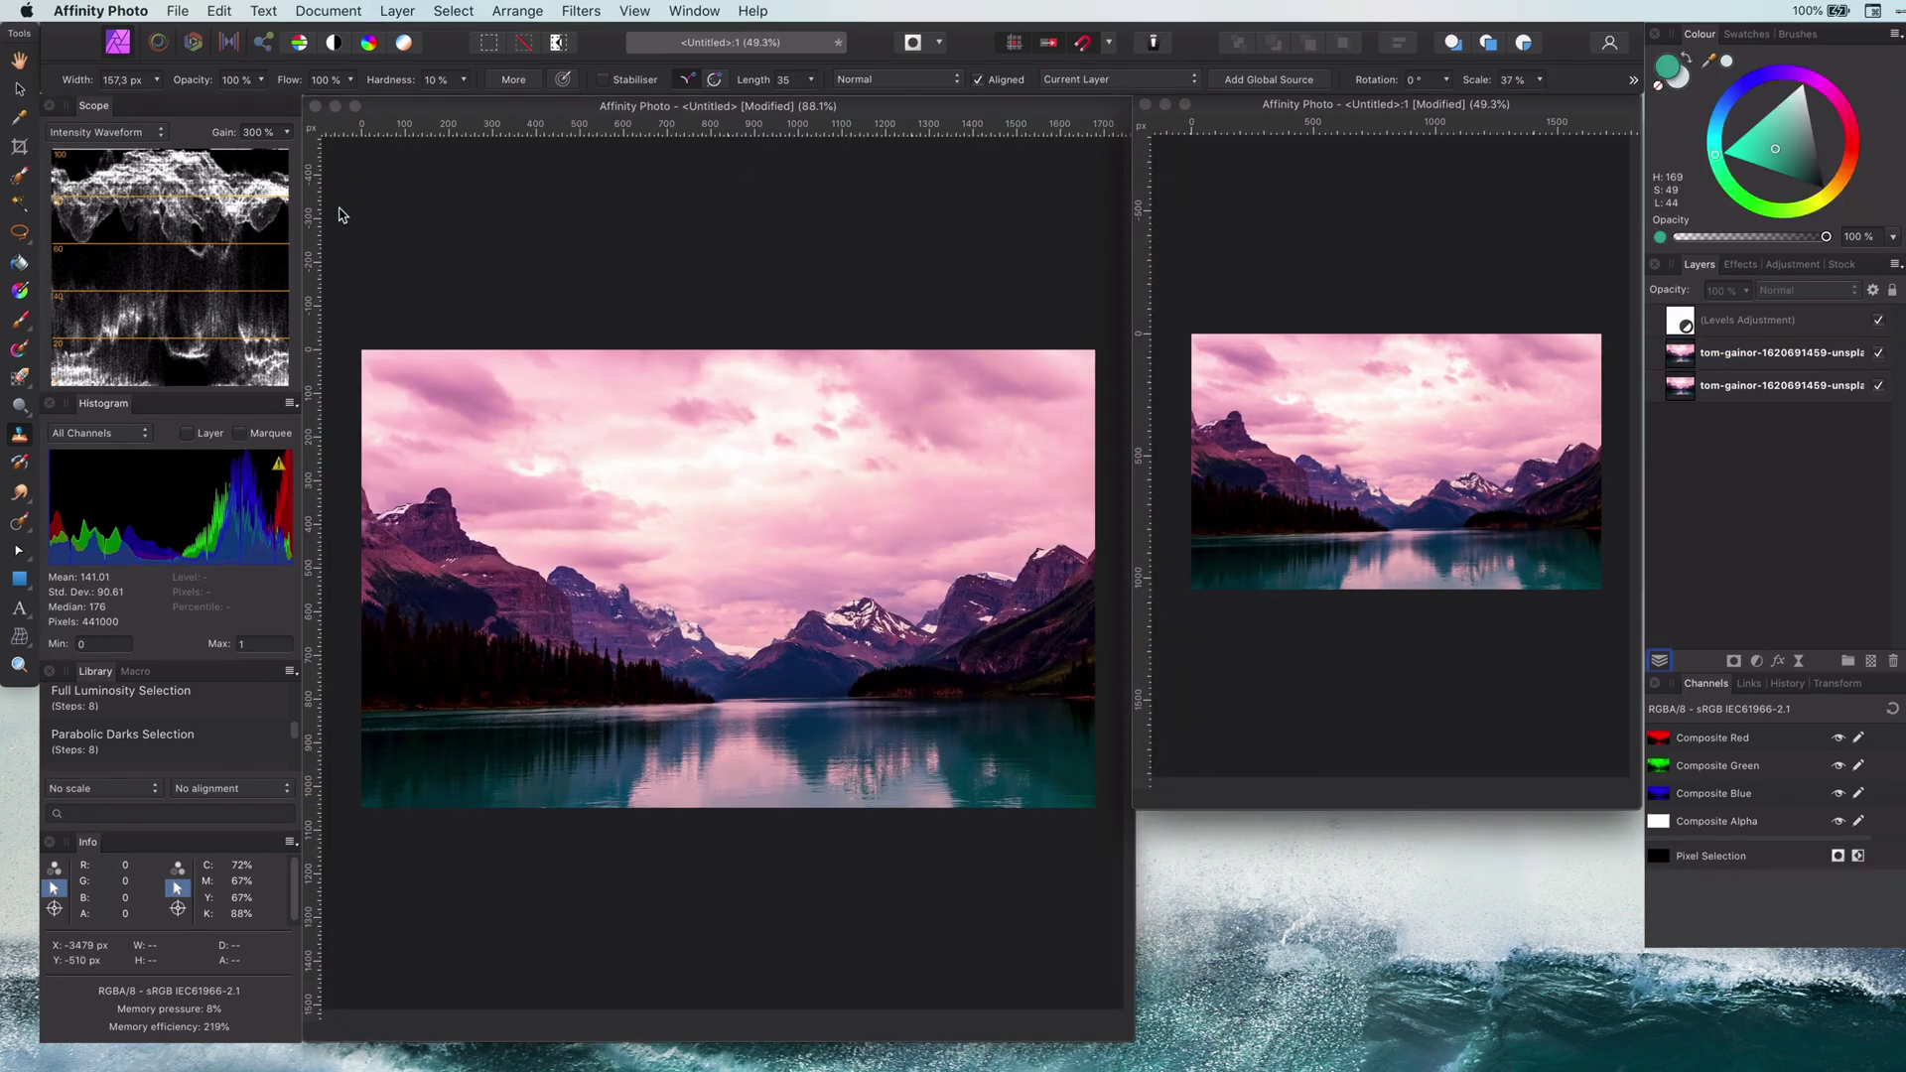
{"action": "left_click", "coordinate": [341, 213]}
{"action": "left_click", "coordinate": [20, 89]}
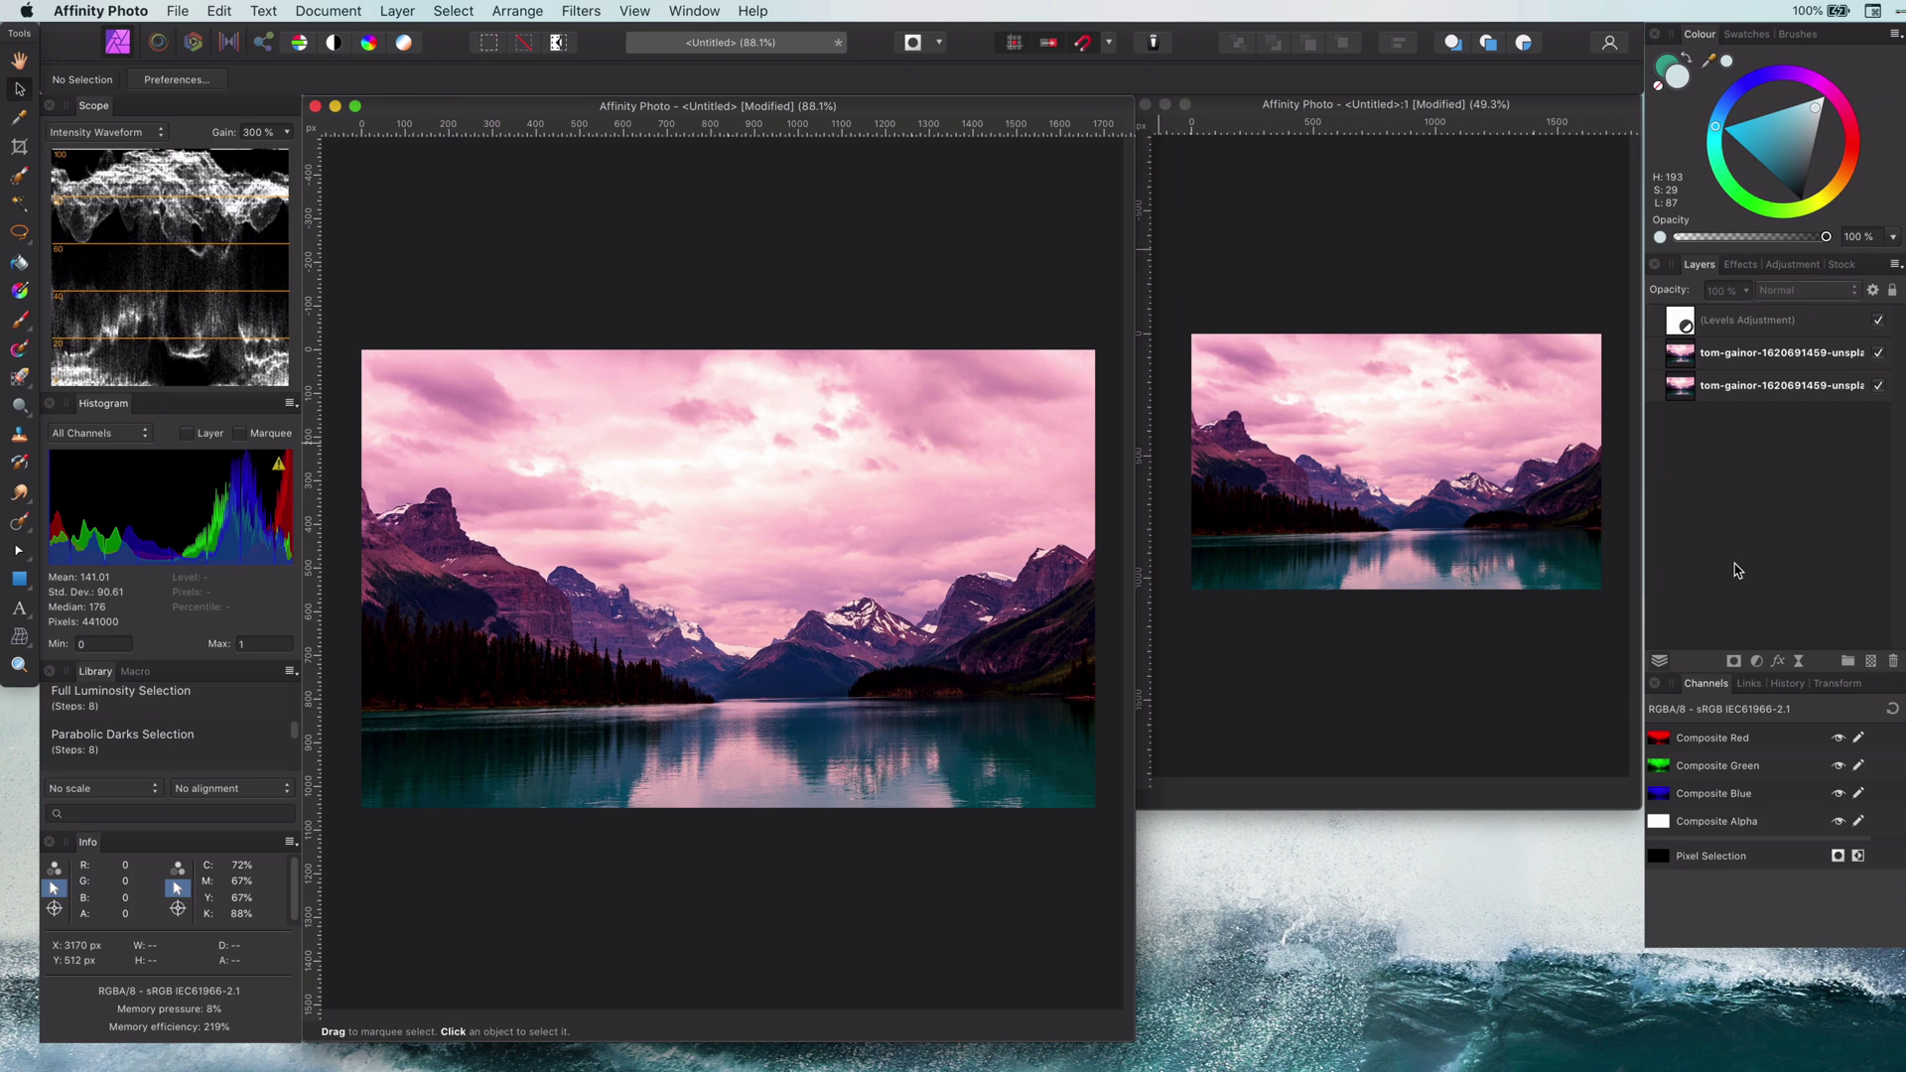
{"action": "left_click", "coordinate": [1870, 663]}
{"action": "left_click_drag", "start_coordinate": [1678, 319], "coordinate": [1690, 345]}
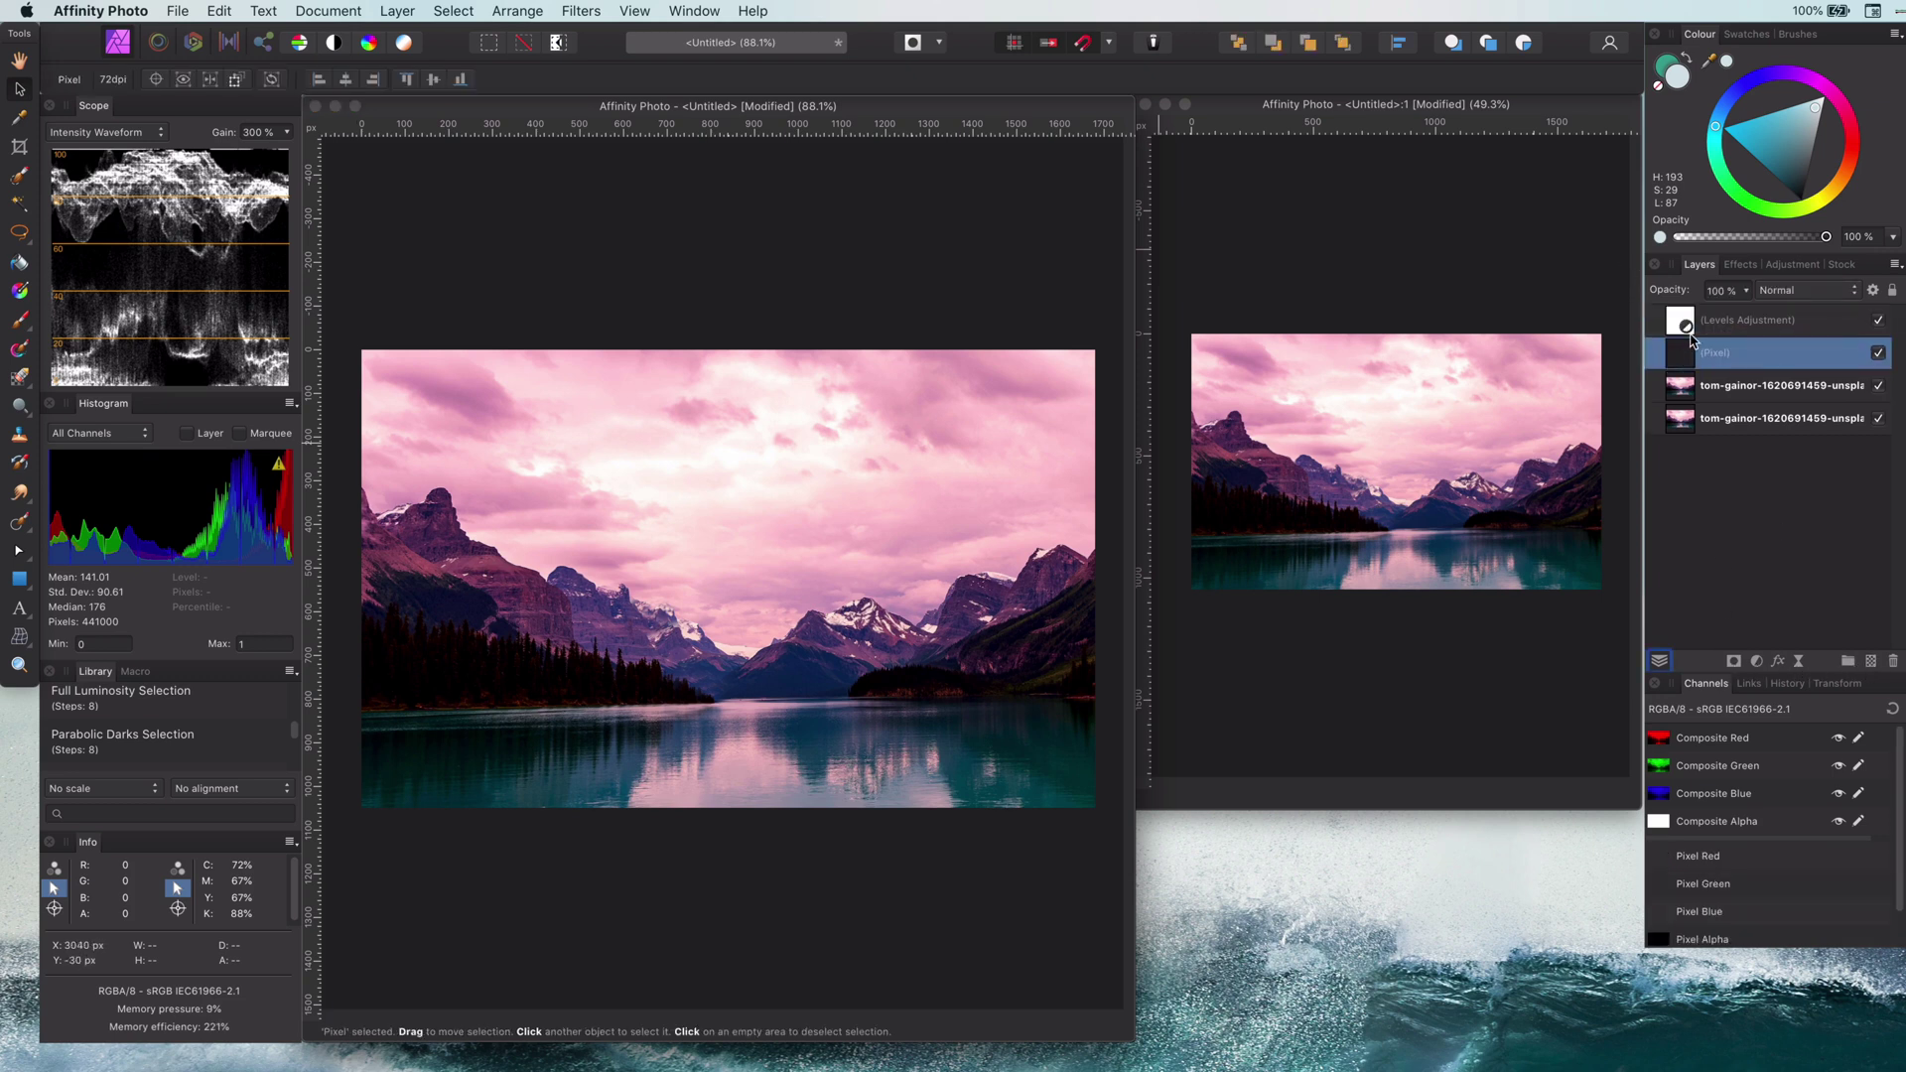
- Flood fill the empty pixel layer with a medium teal blue of H 193, S 36, L 49
{"action": "left_click", "coordinate": [20, 264]}
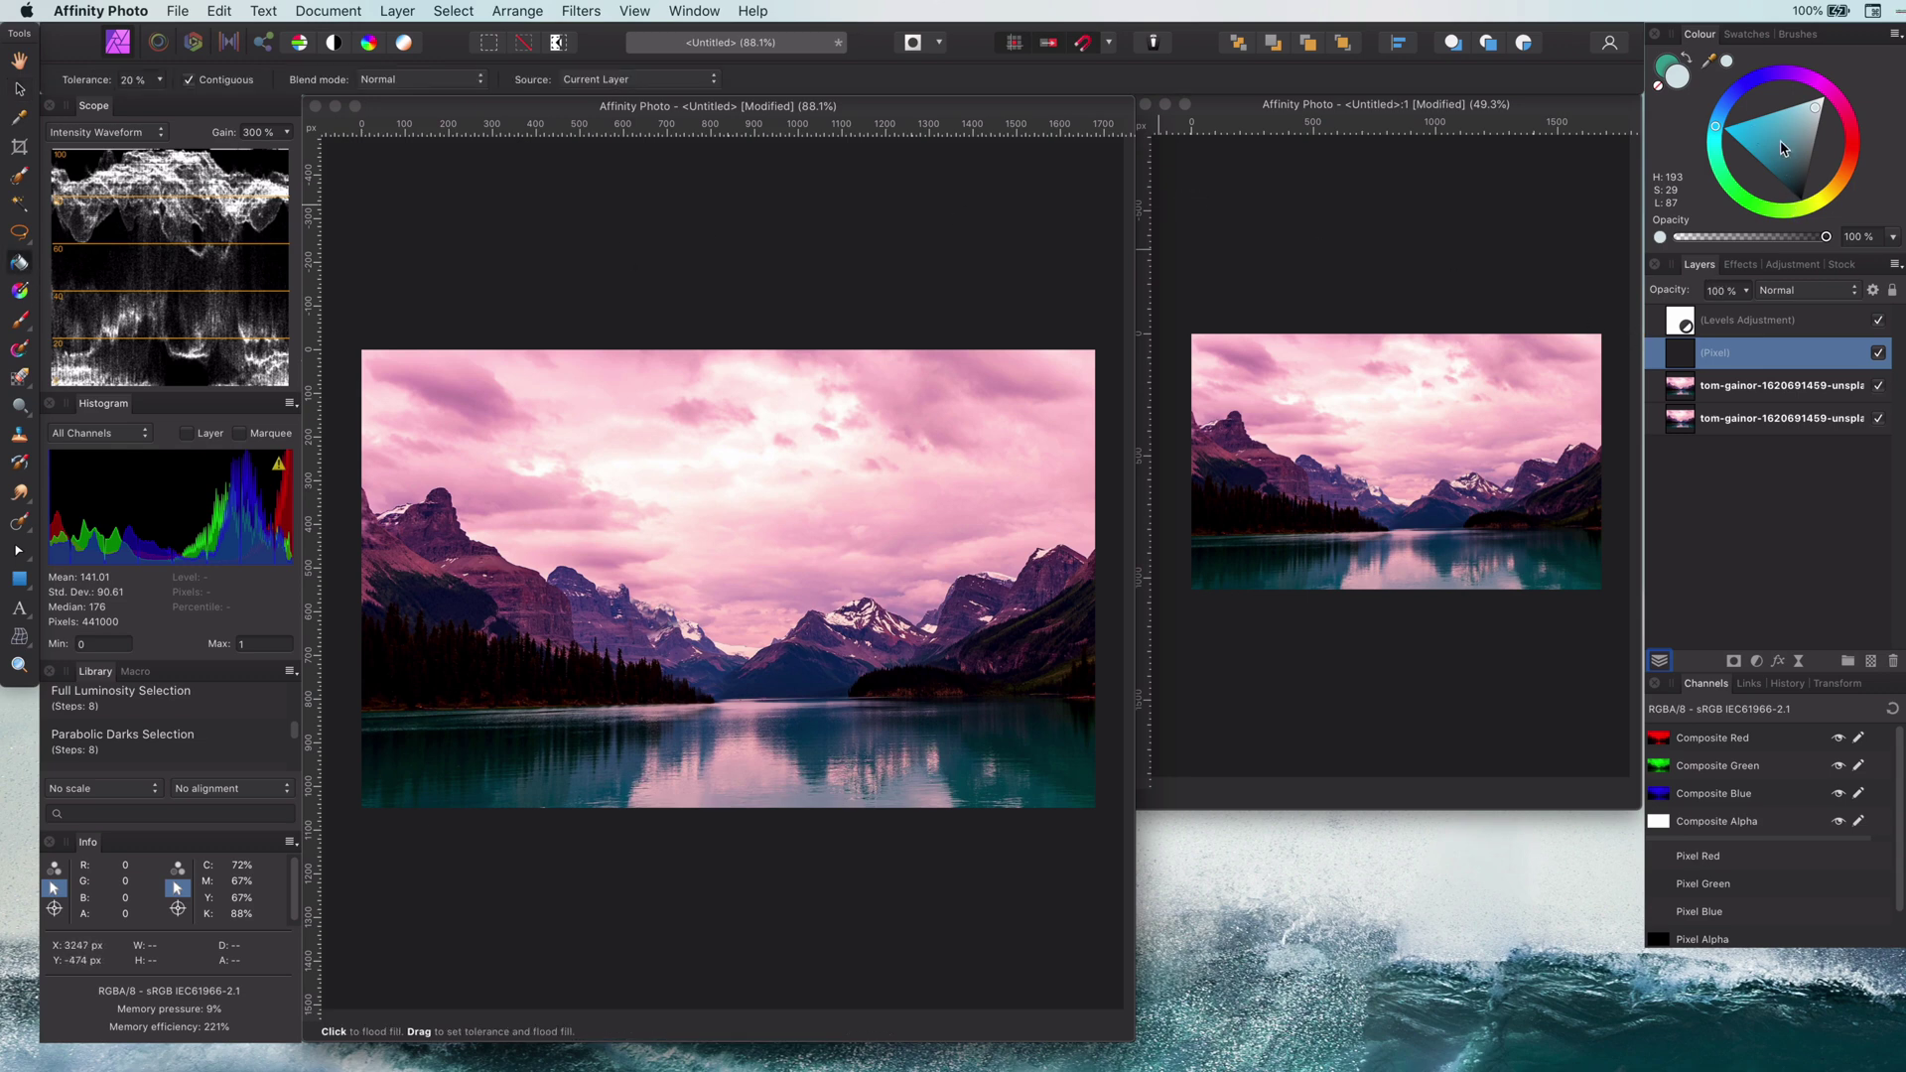
{"action": "left_click", "coordinate": [1782, 144]}
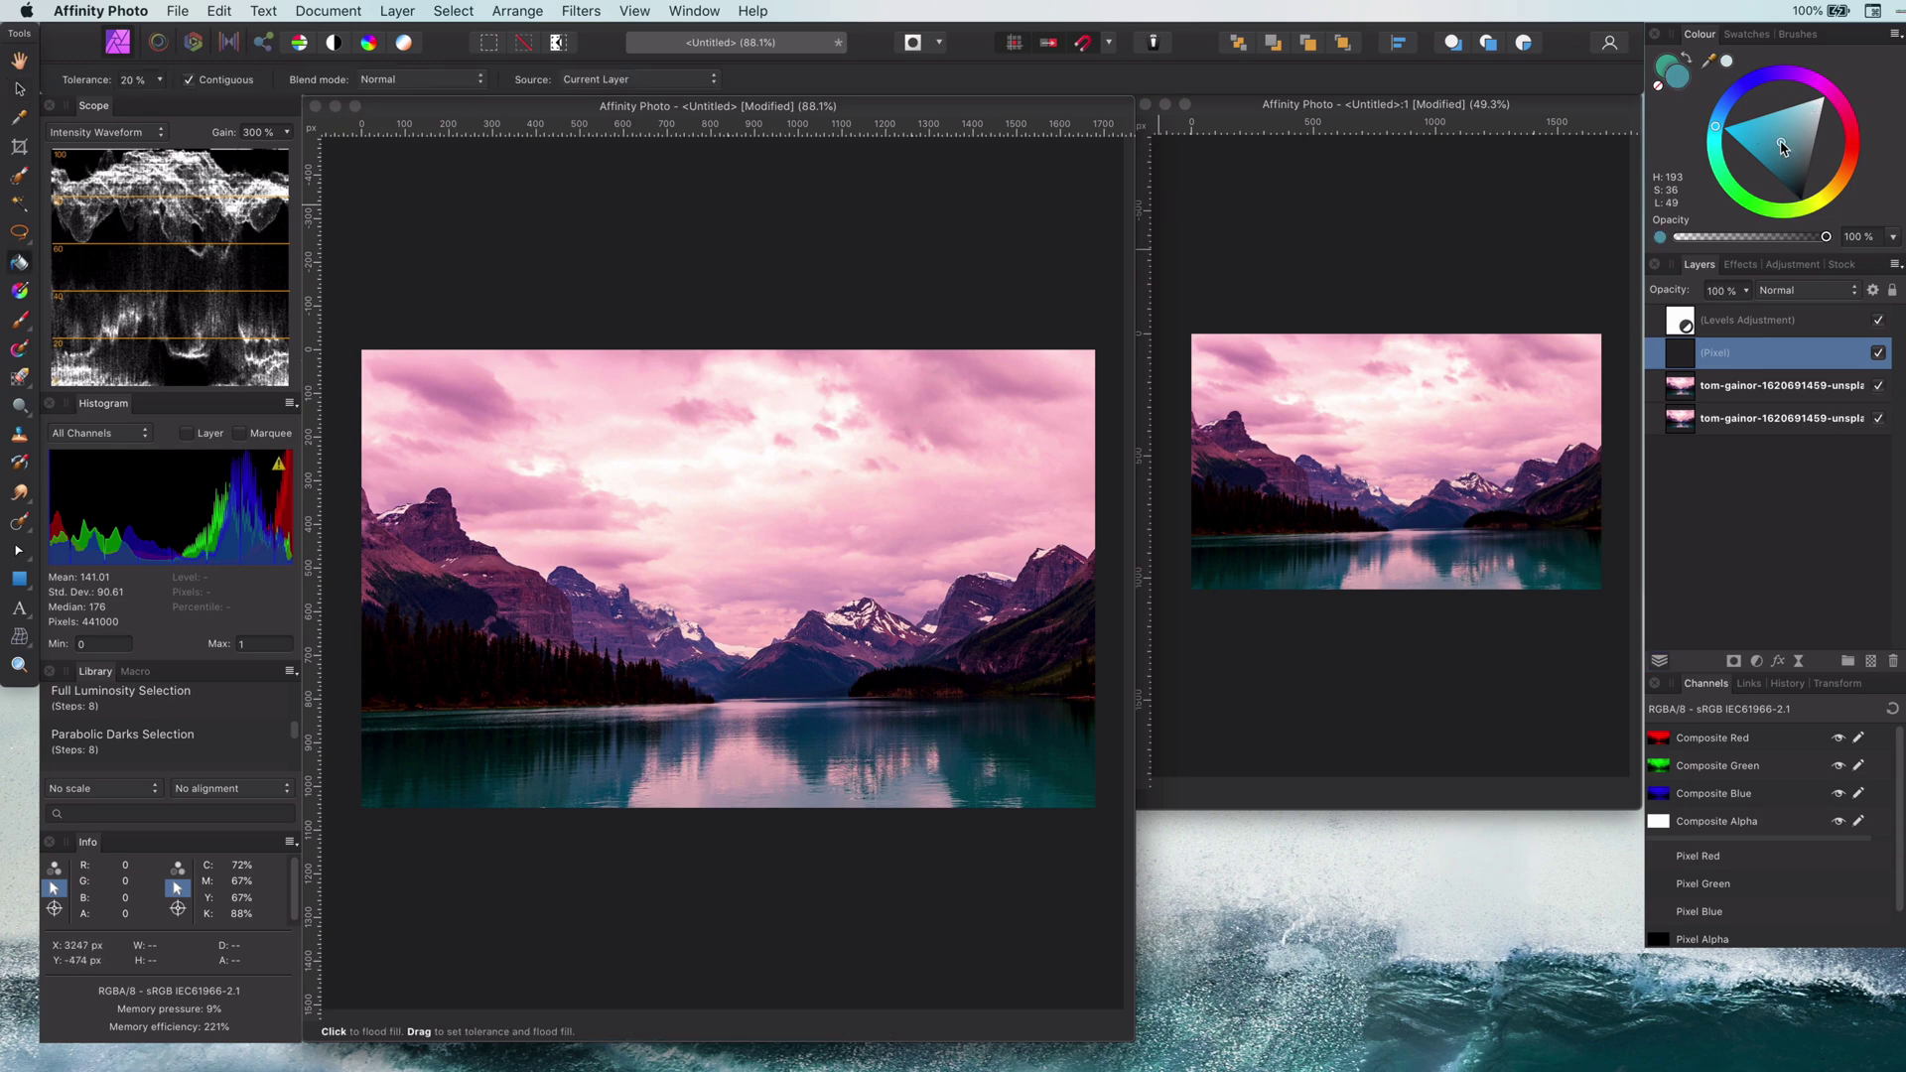
{"action": "left_click", "coordinate": [1035, 455]}
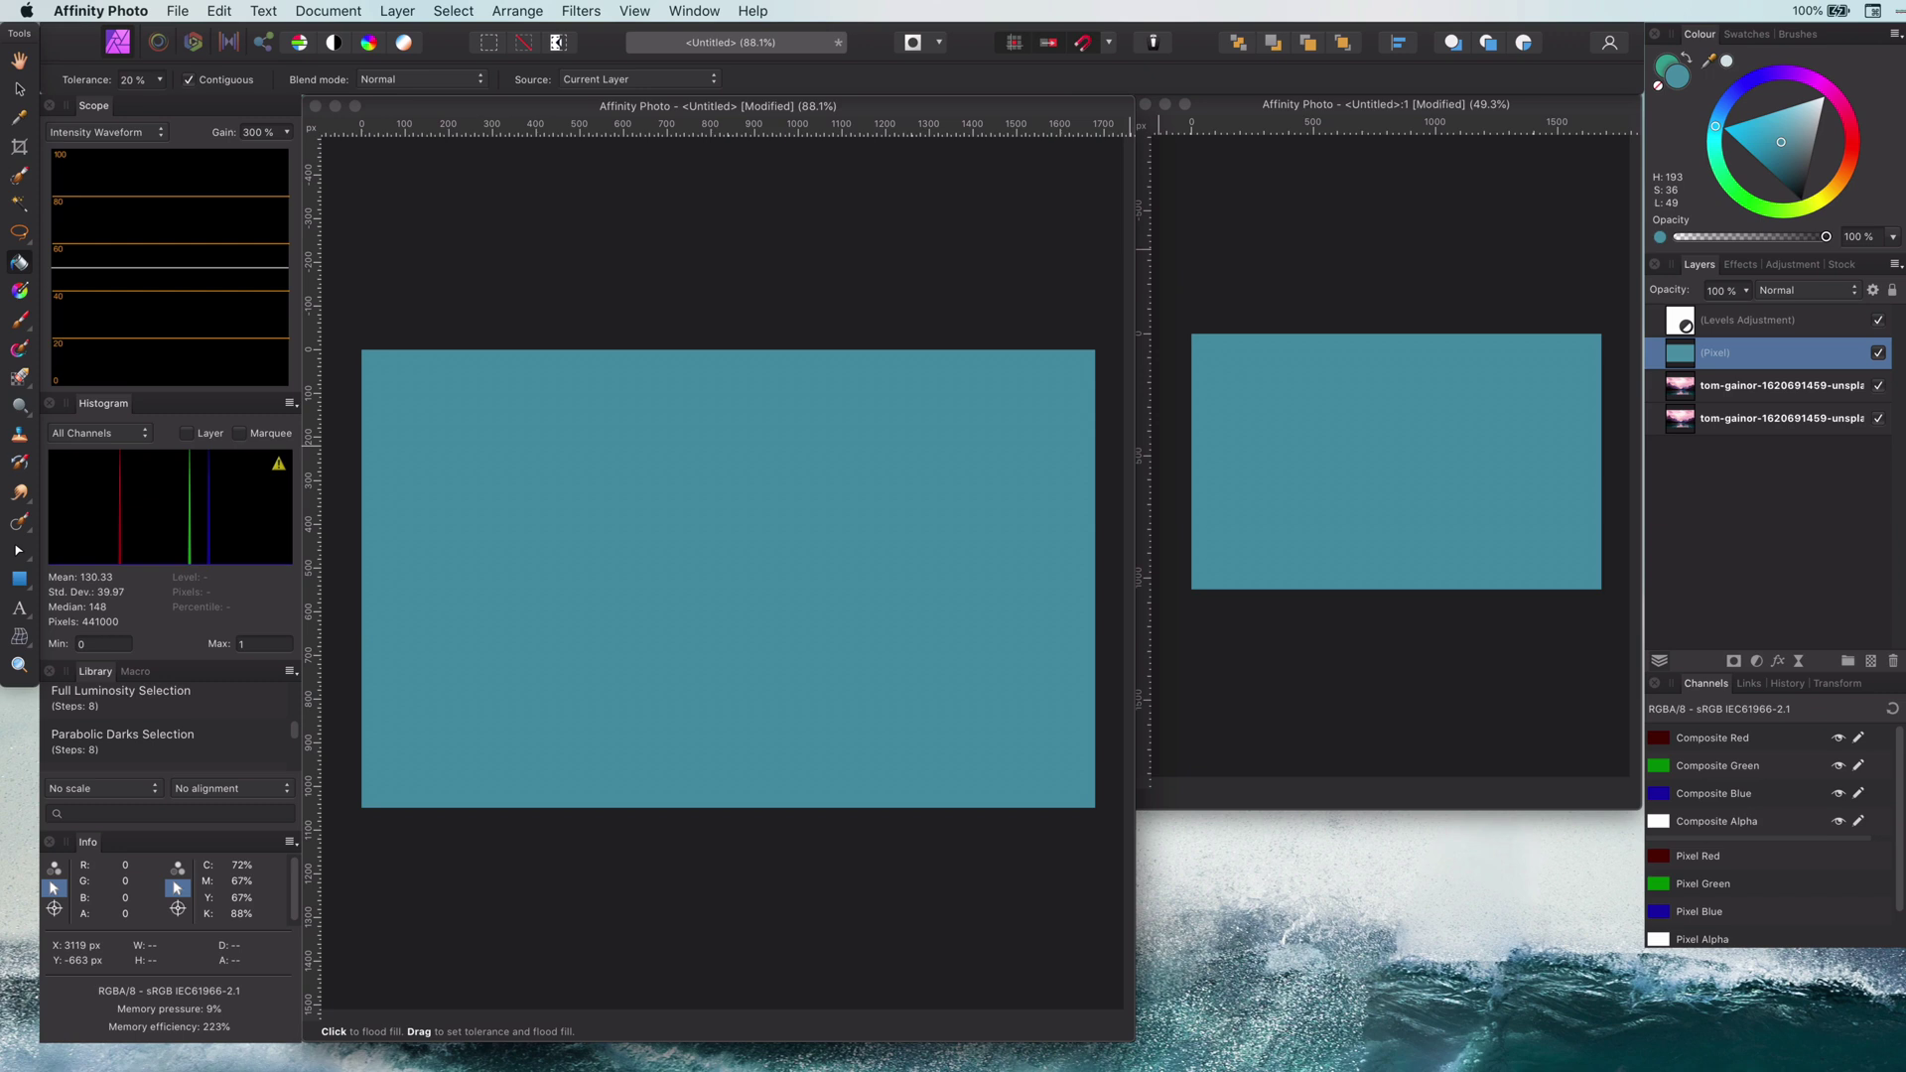
- Sample a dark teal from the desktop wallpaper for a trial fill, undo it, and fill the layer with green H 169, S 49, L 44
{"action": "left_click_drag", "start_coordinate": [1708, 60], "coordinate": [1410, 980]}
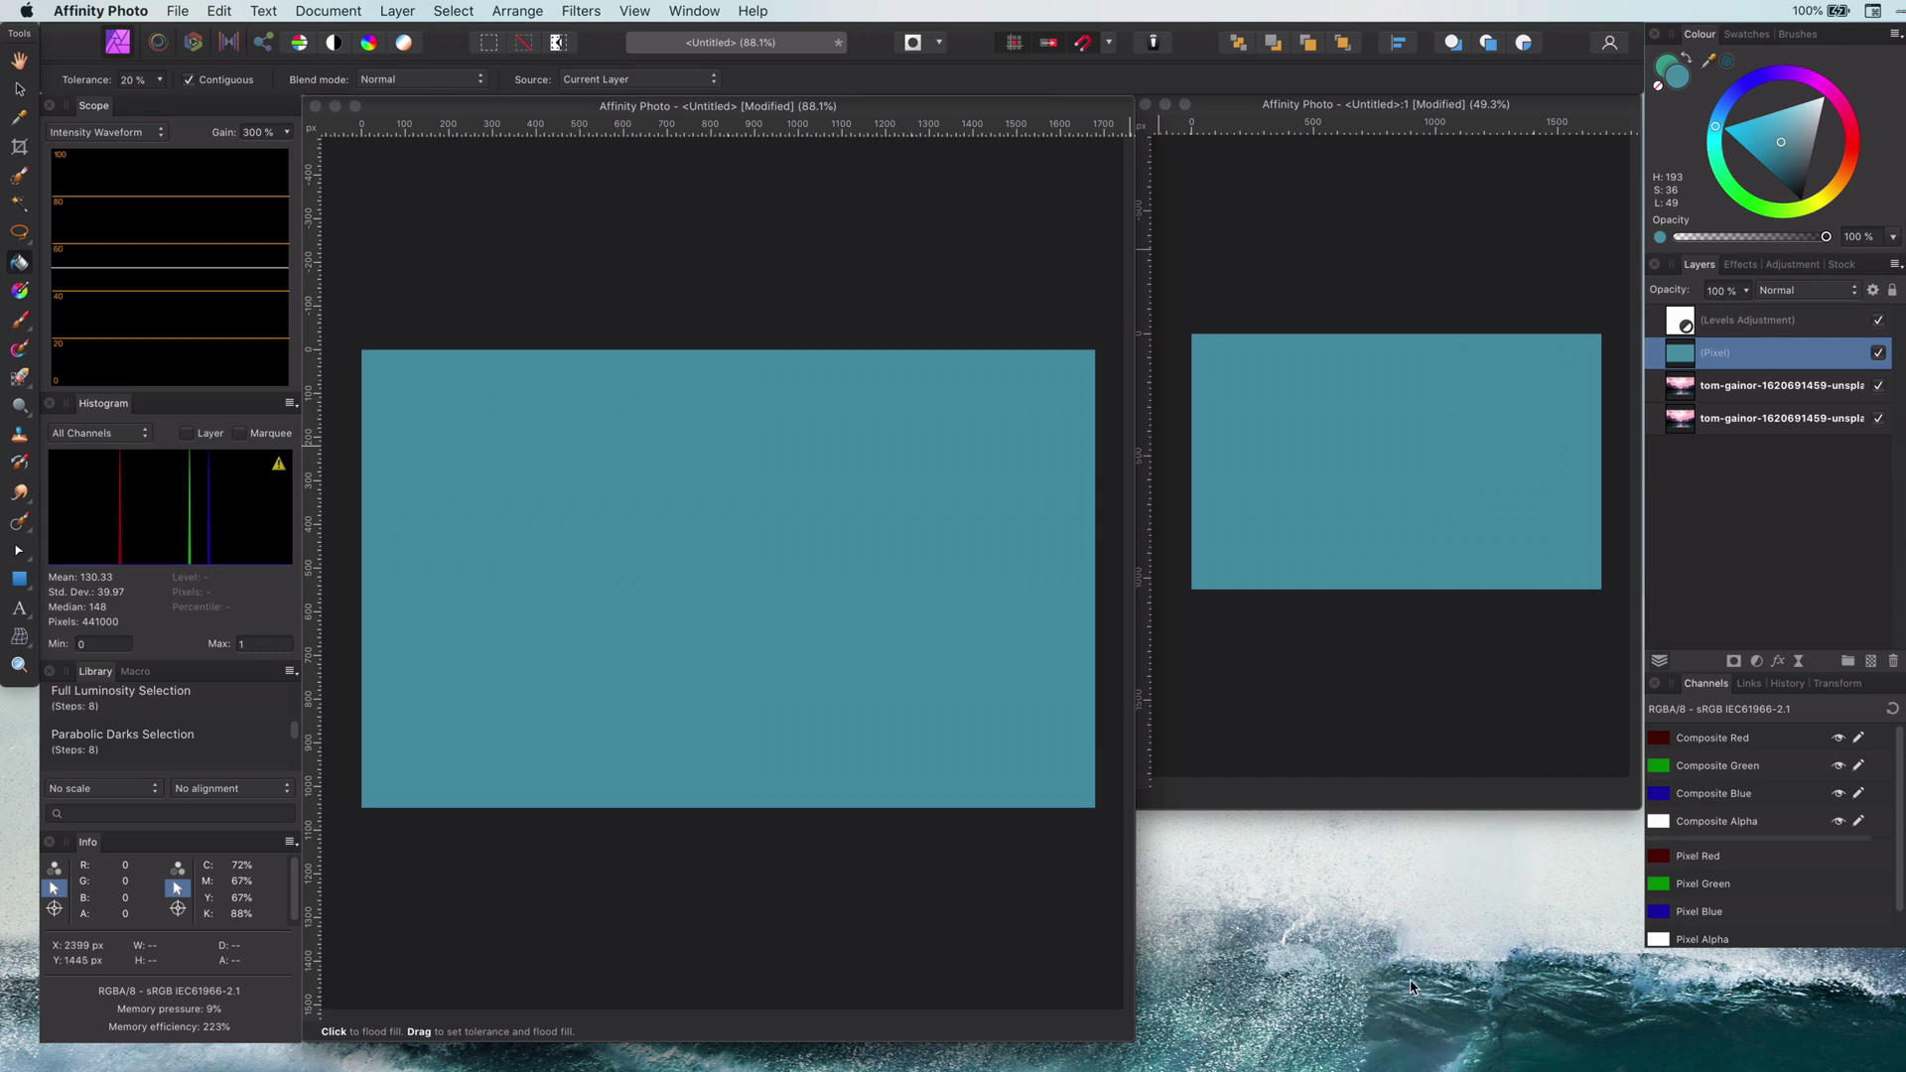
{"action": "left_click", "coordinate": [1725, 64]}
{"action": "left_click", "coordinate": [1029, 433]}
{"action": "key", "text": "super+z"}
{"action": "key", "text": "super+z"}
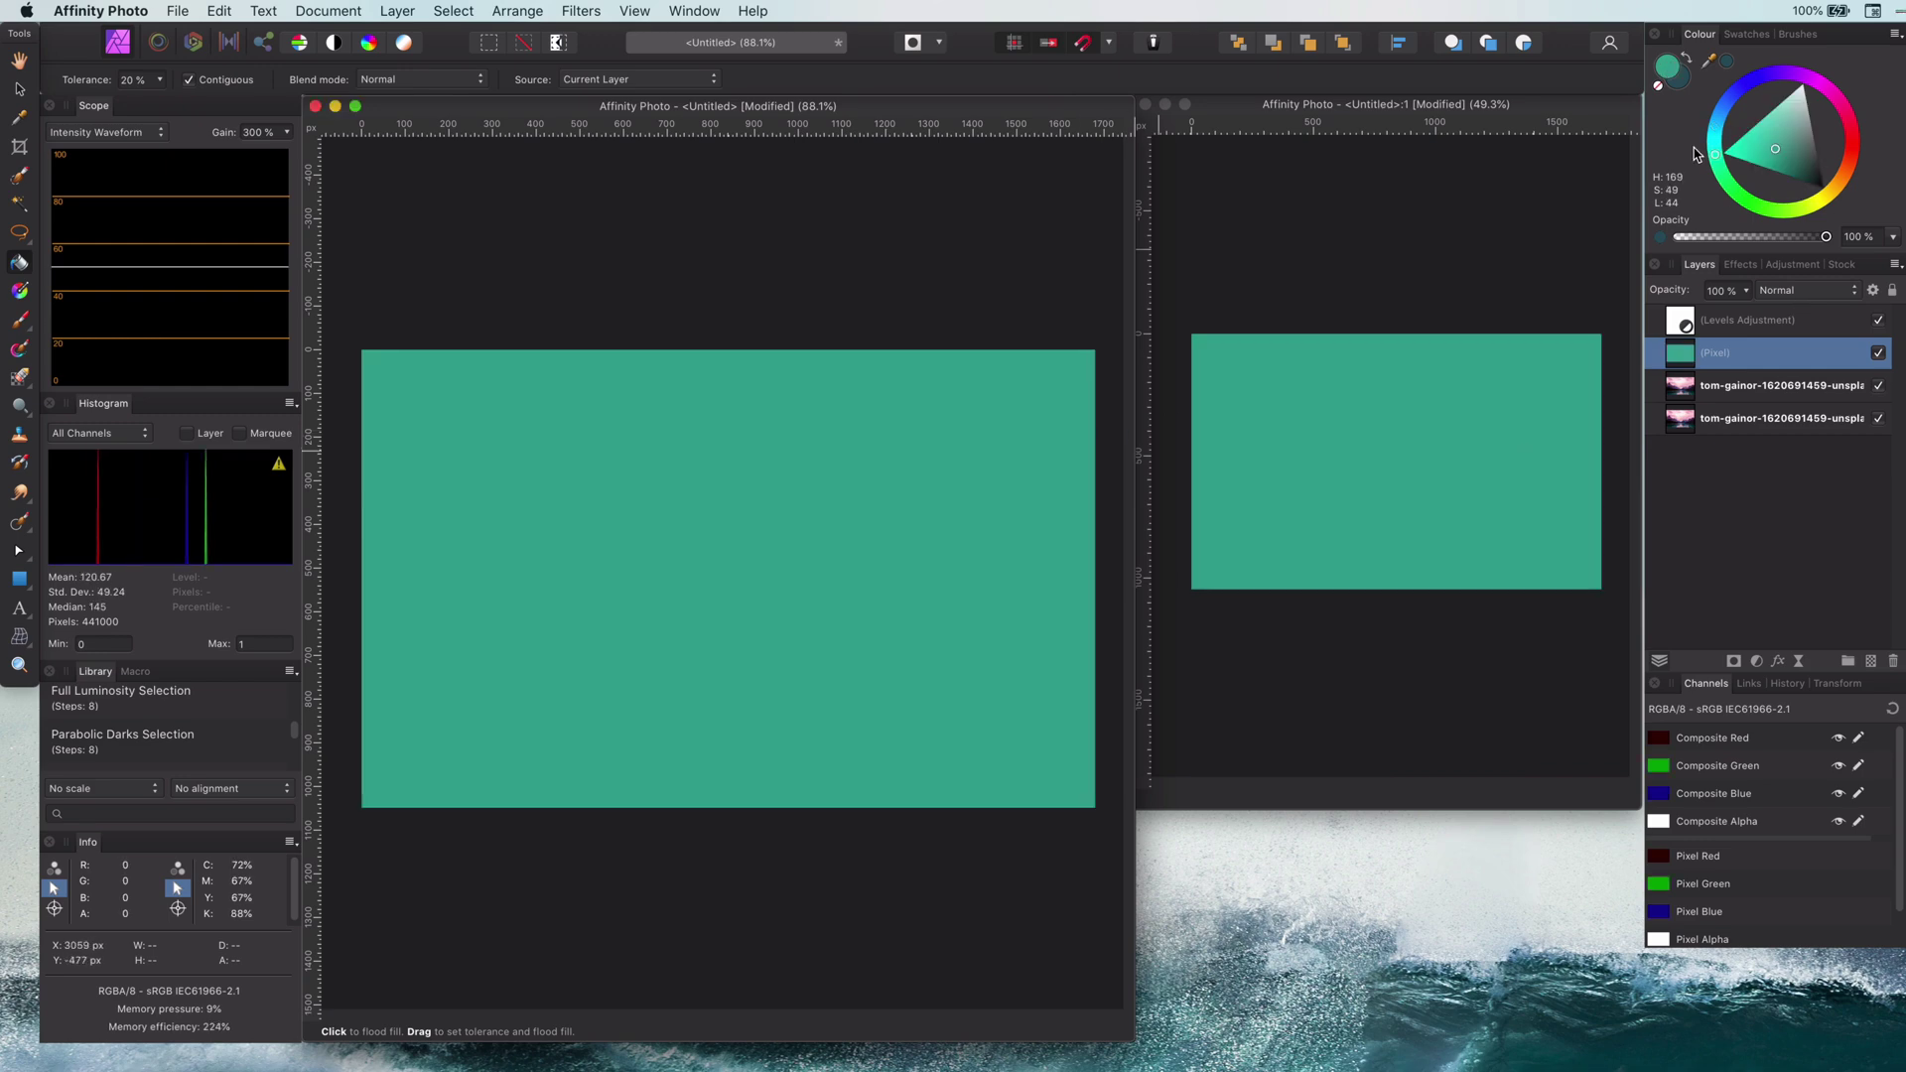
- Set the green layer to Soft Light and pull the highlight end of its Underlying Composition Ranges down in the Blend Options
{"action": "left_click", "coordinate": [1804, 290]}
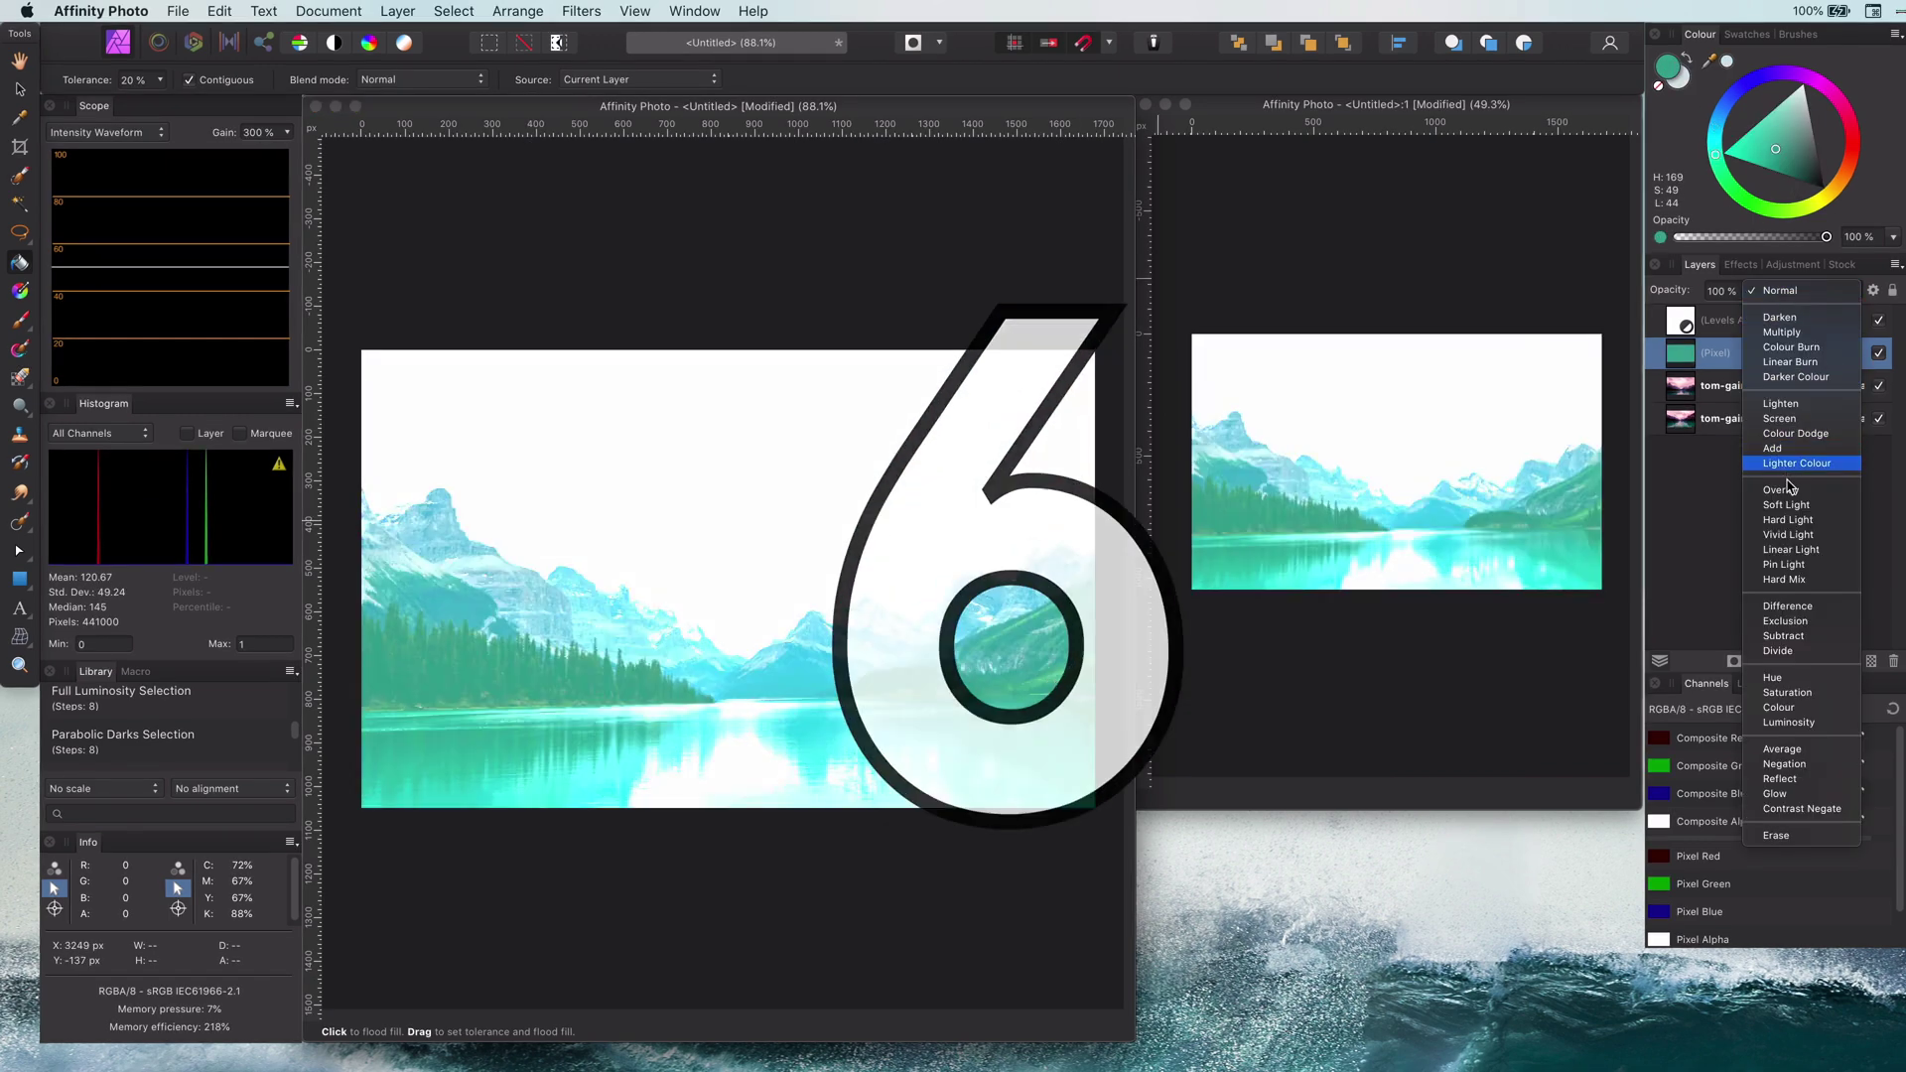
{"action": "left_click", "coordinate": [1787, 505]}
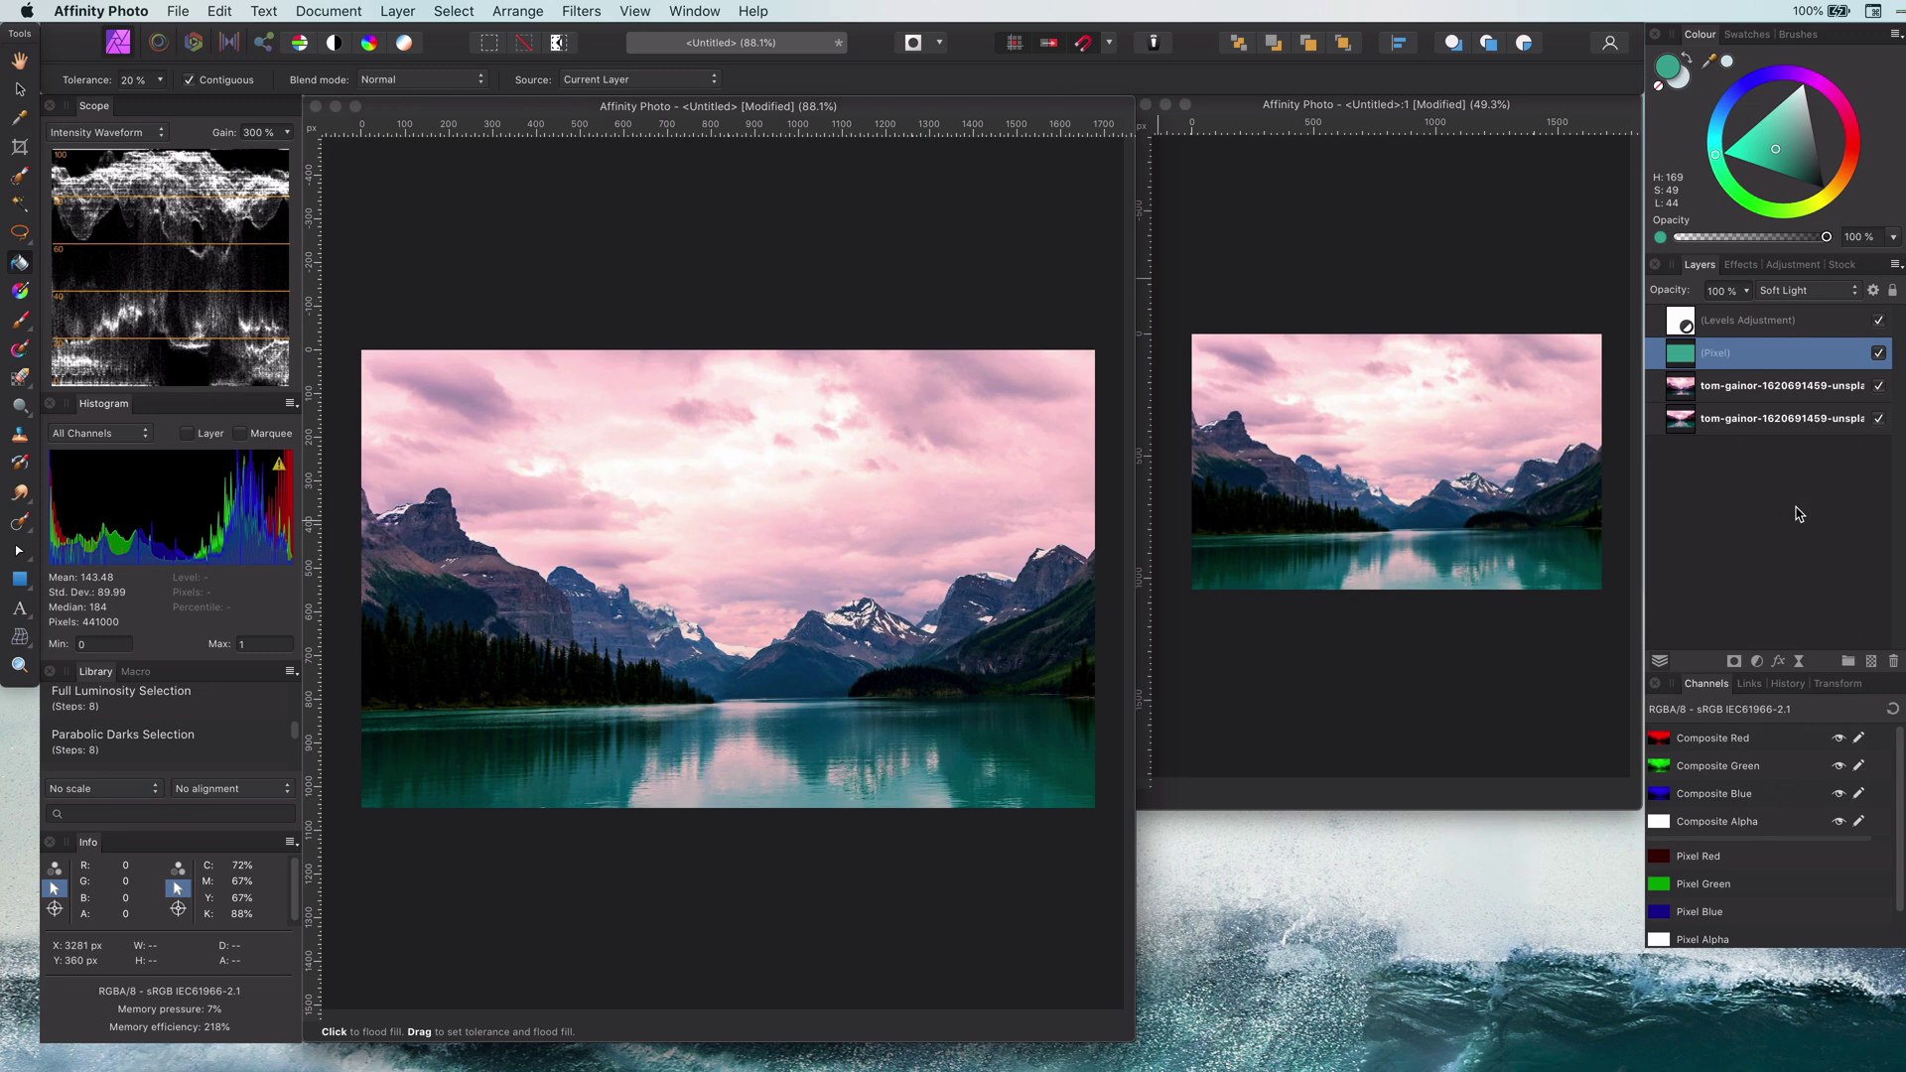
{"action": "left_click", "coordinate": [1873, 295]}
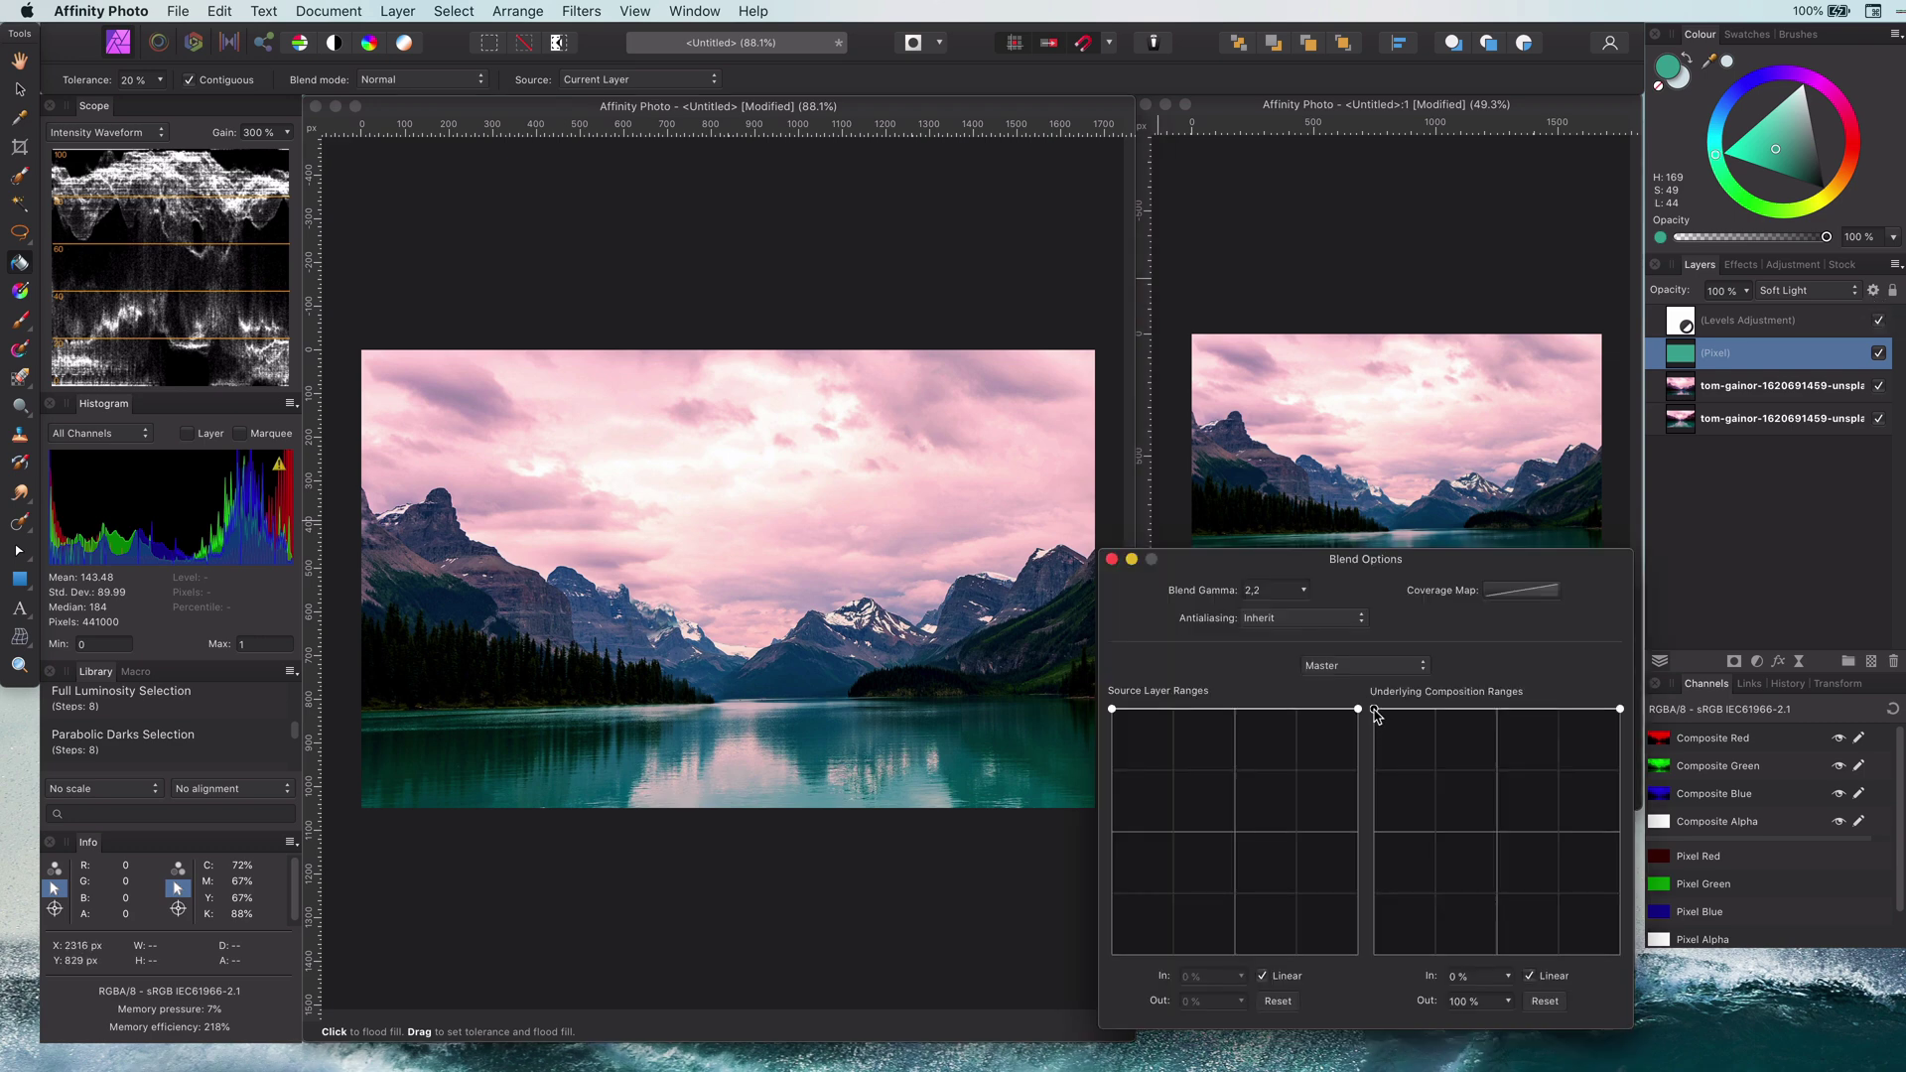
{"action": "left_click_drag", "start_coordinate": [1374, 709], "coordinate": [1340, 659]}
{"action": "left_click_drag", "start_coordinate": [1619, 708], "coordinate": [1625, 1054]}
{"action": "left_click", "coordinate": [1111, 559]}
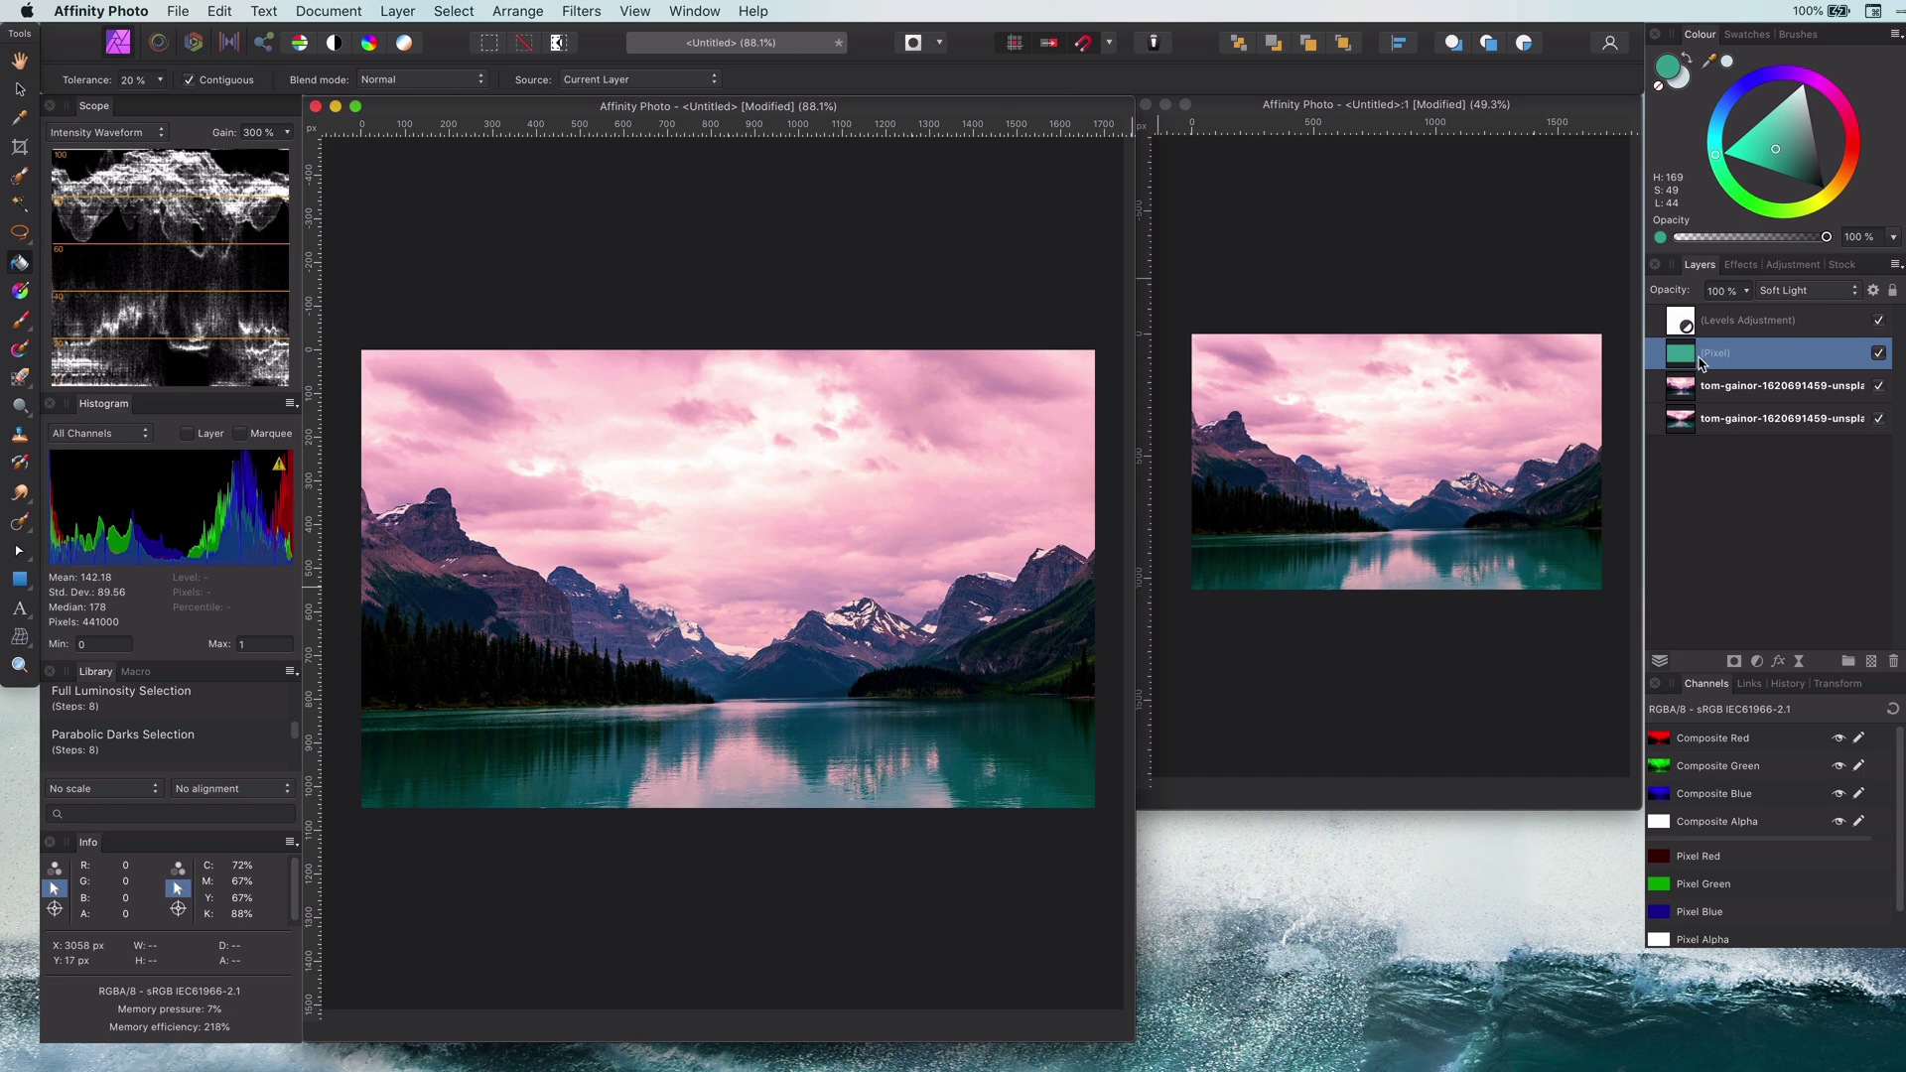
- Set the green layer's blend mode to Erase and merge the visible result into a new pixel layer above it
{"action": "left_click", "coordinate": [1829, 291]}
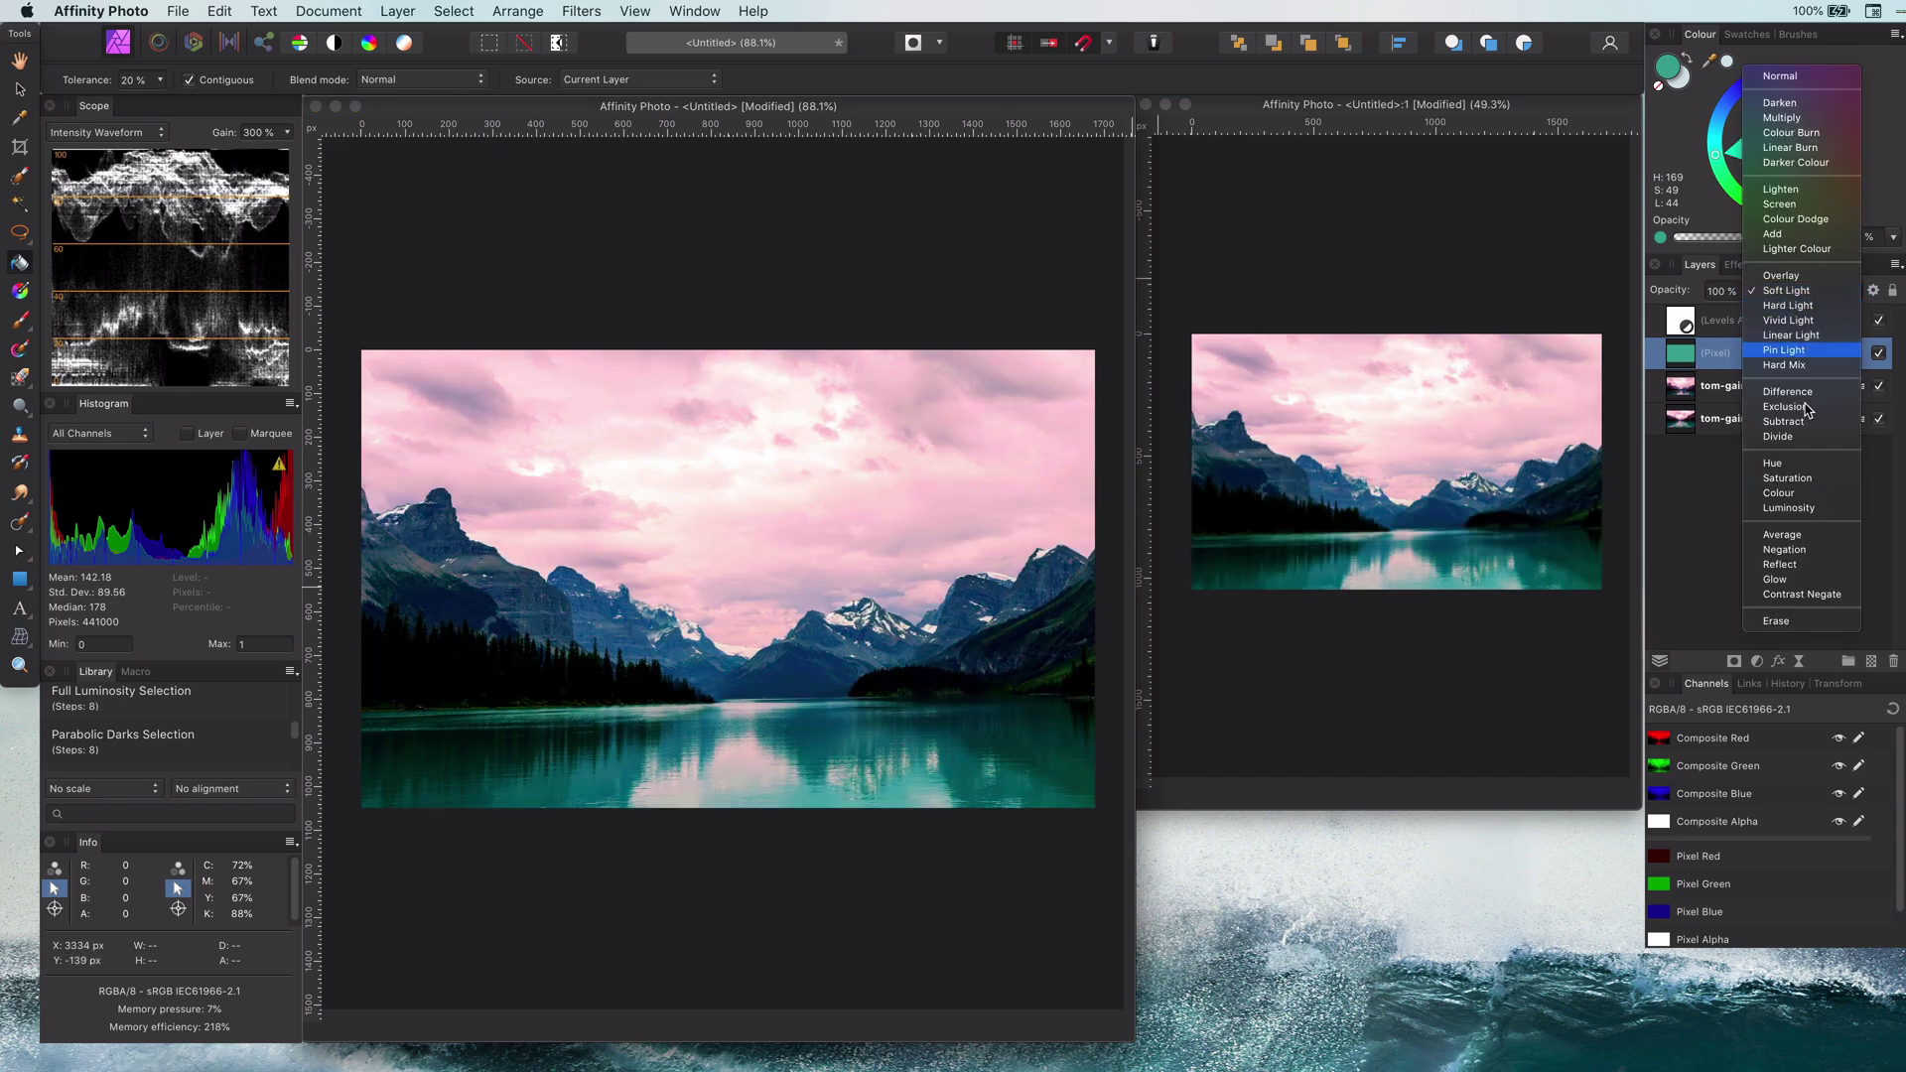
{"action": "left_click", "coordinate": [1776, 621]}
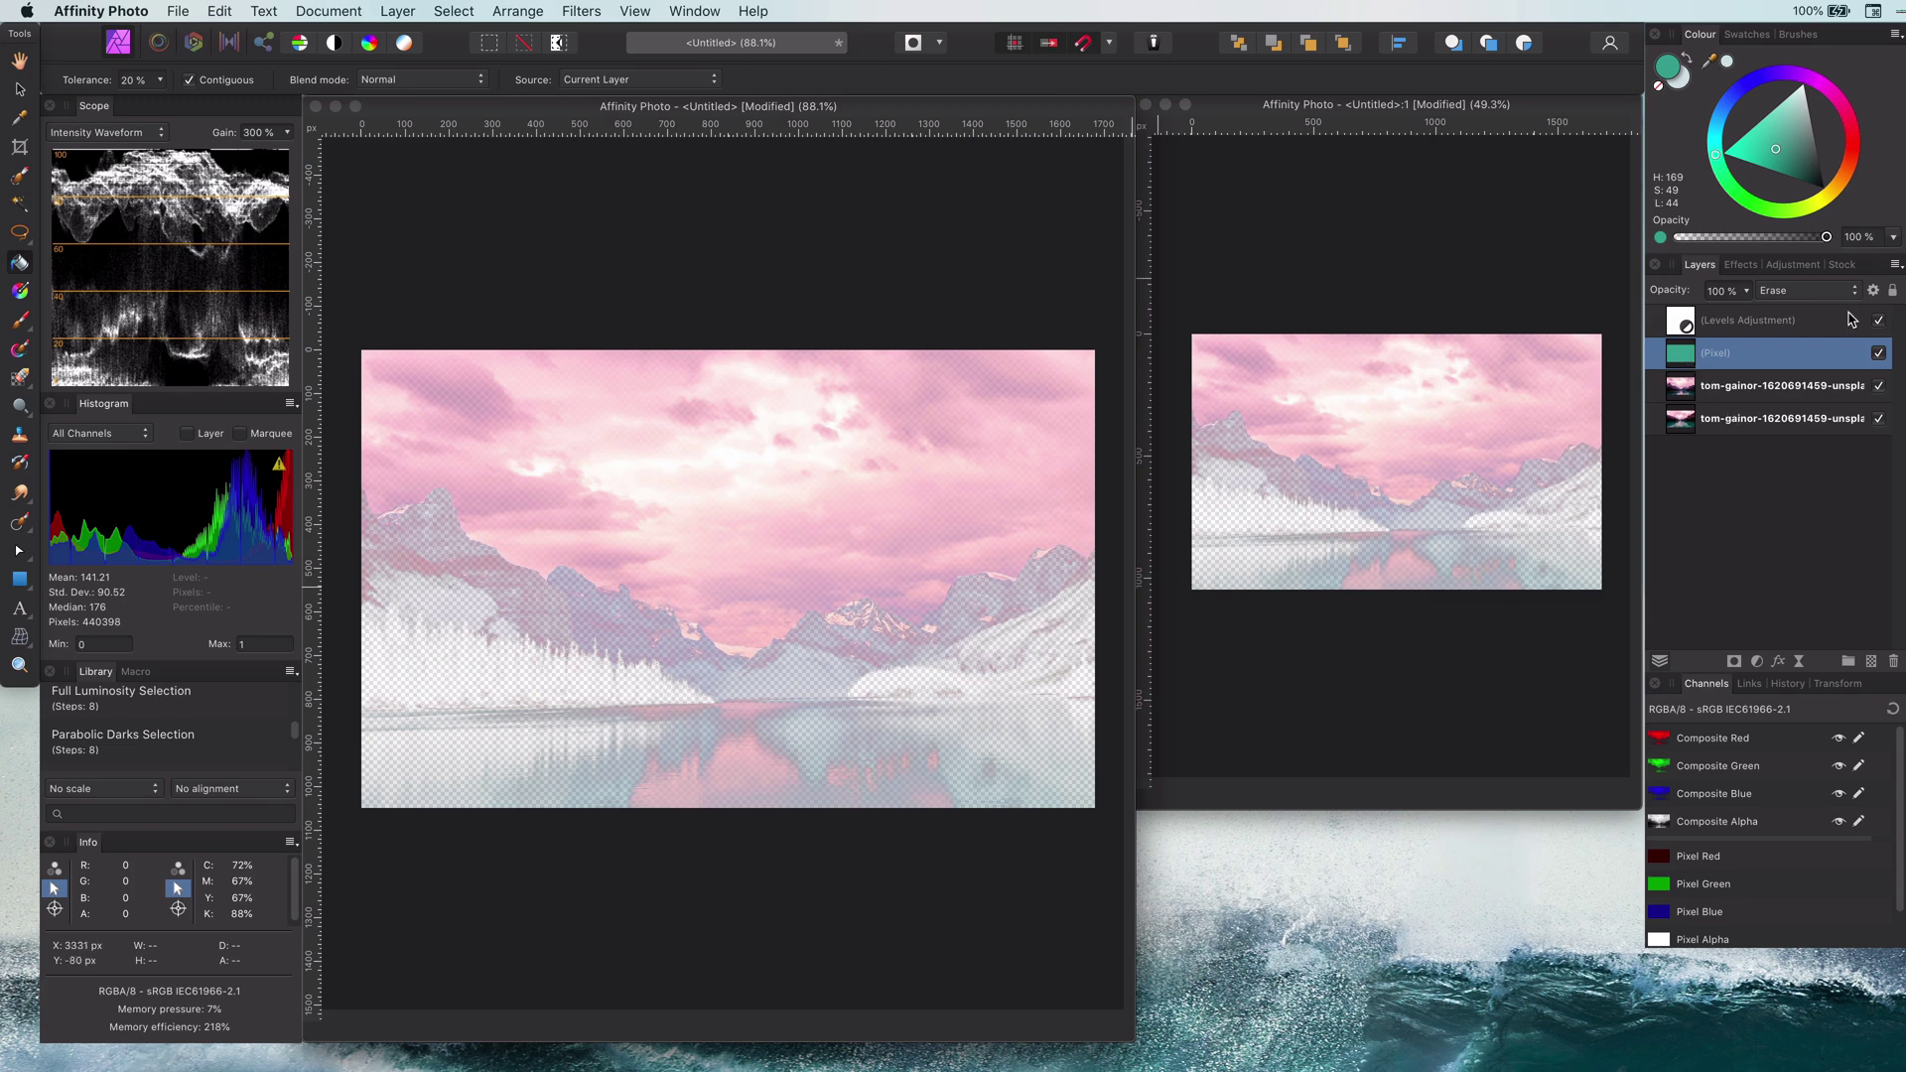
{"action": "right_click", "coordinate": [1688, 356]}
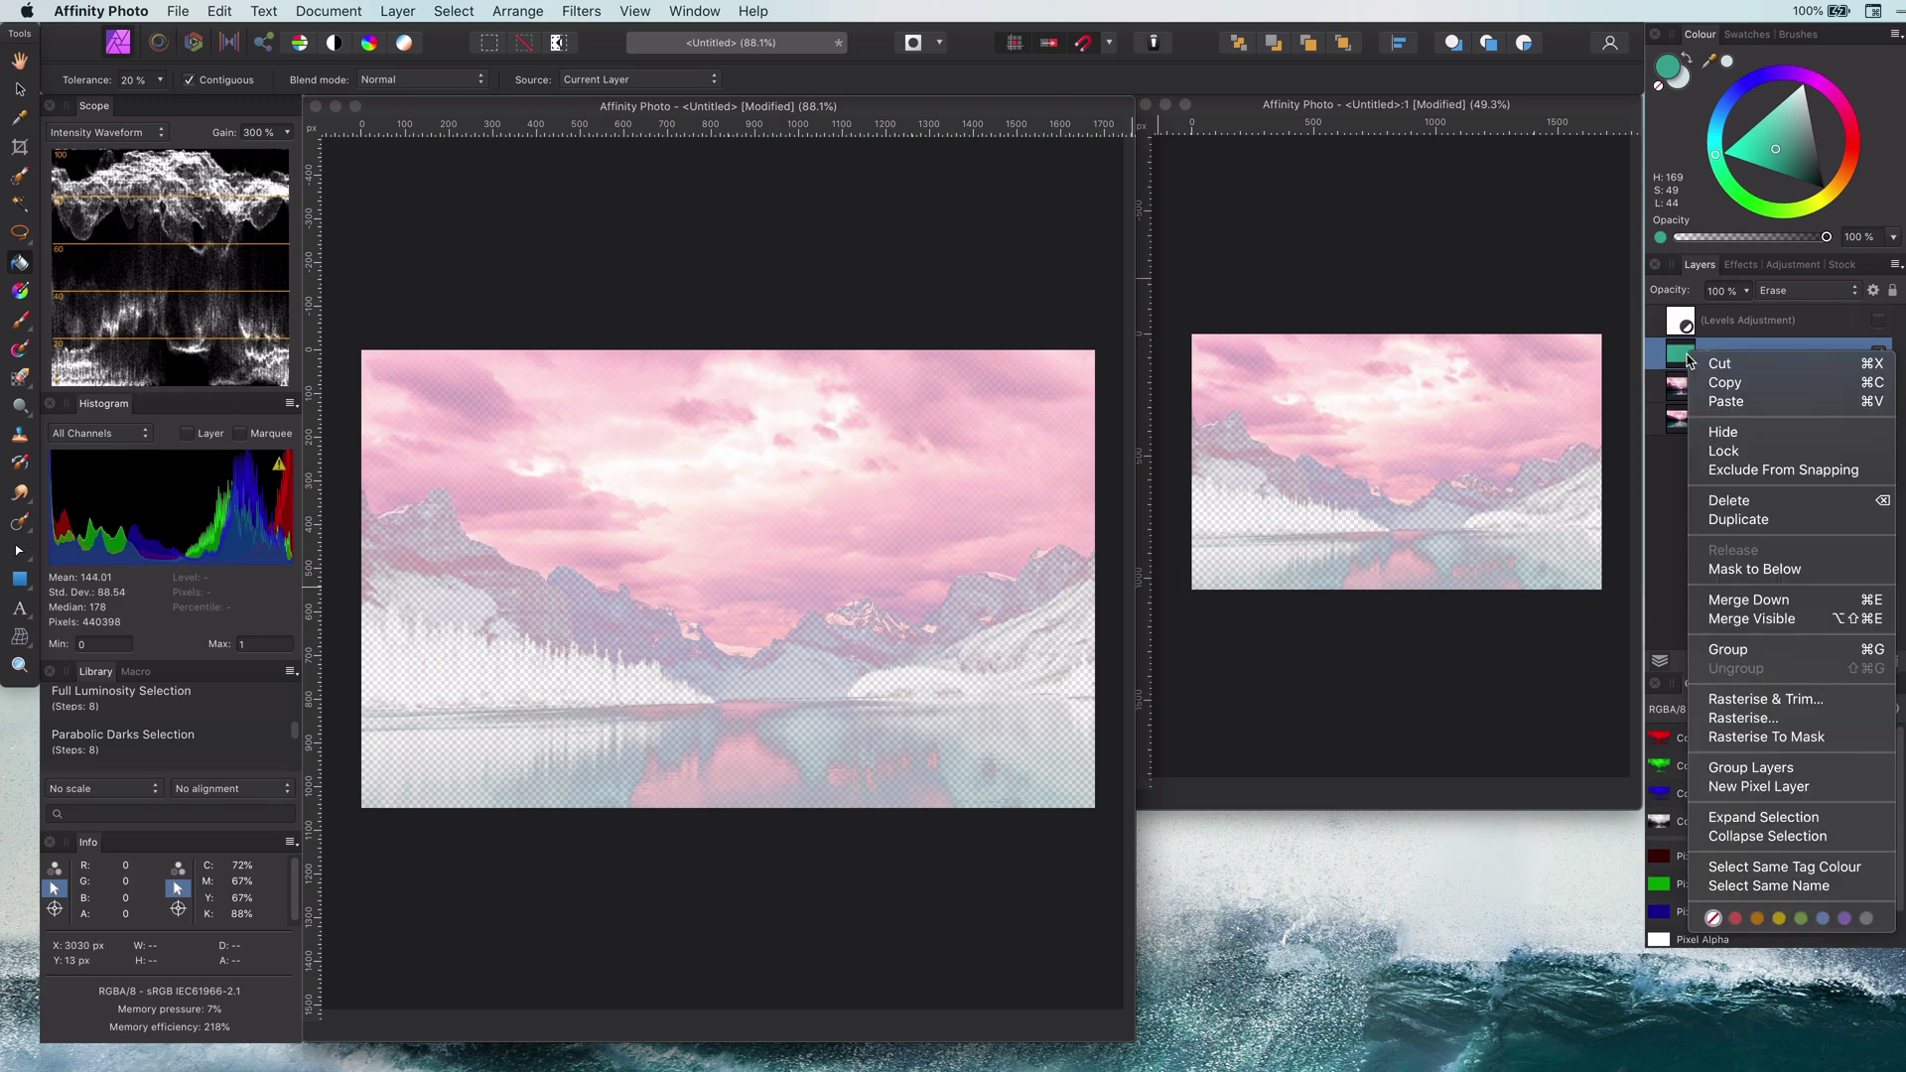
{"action": "left_click", "coordinate": [1764, 617]}
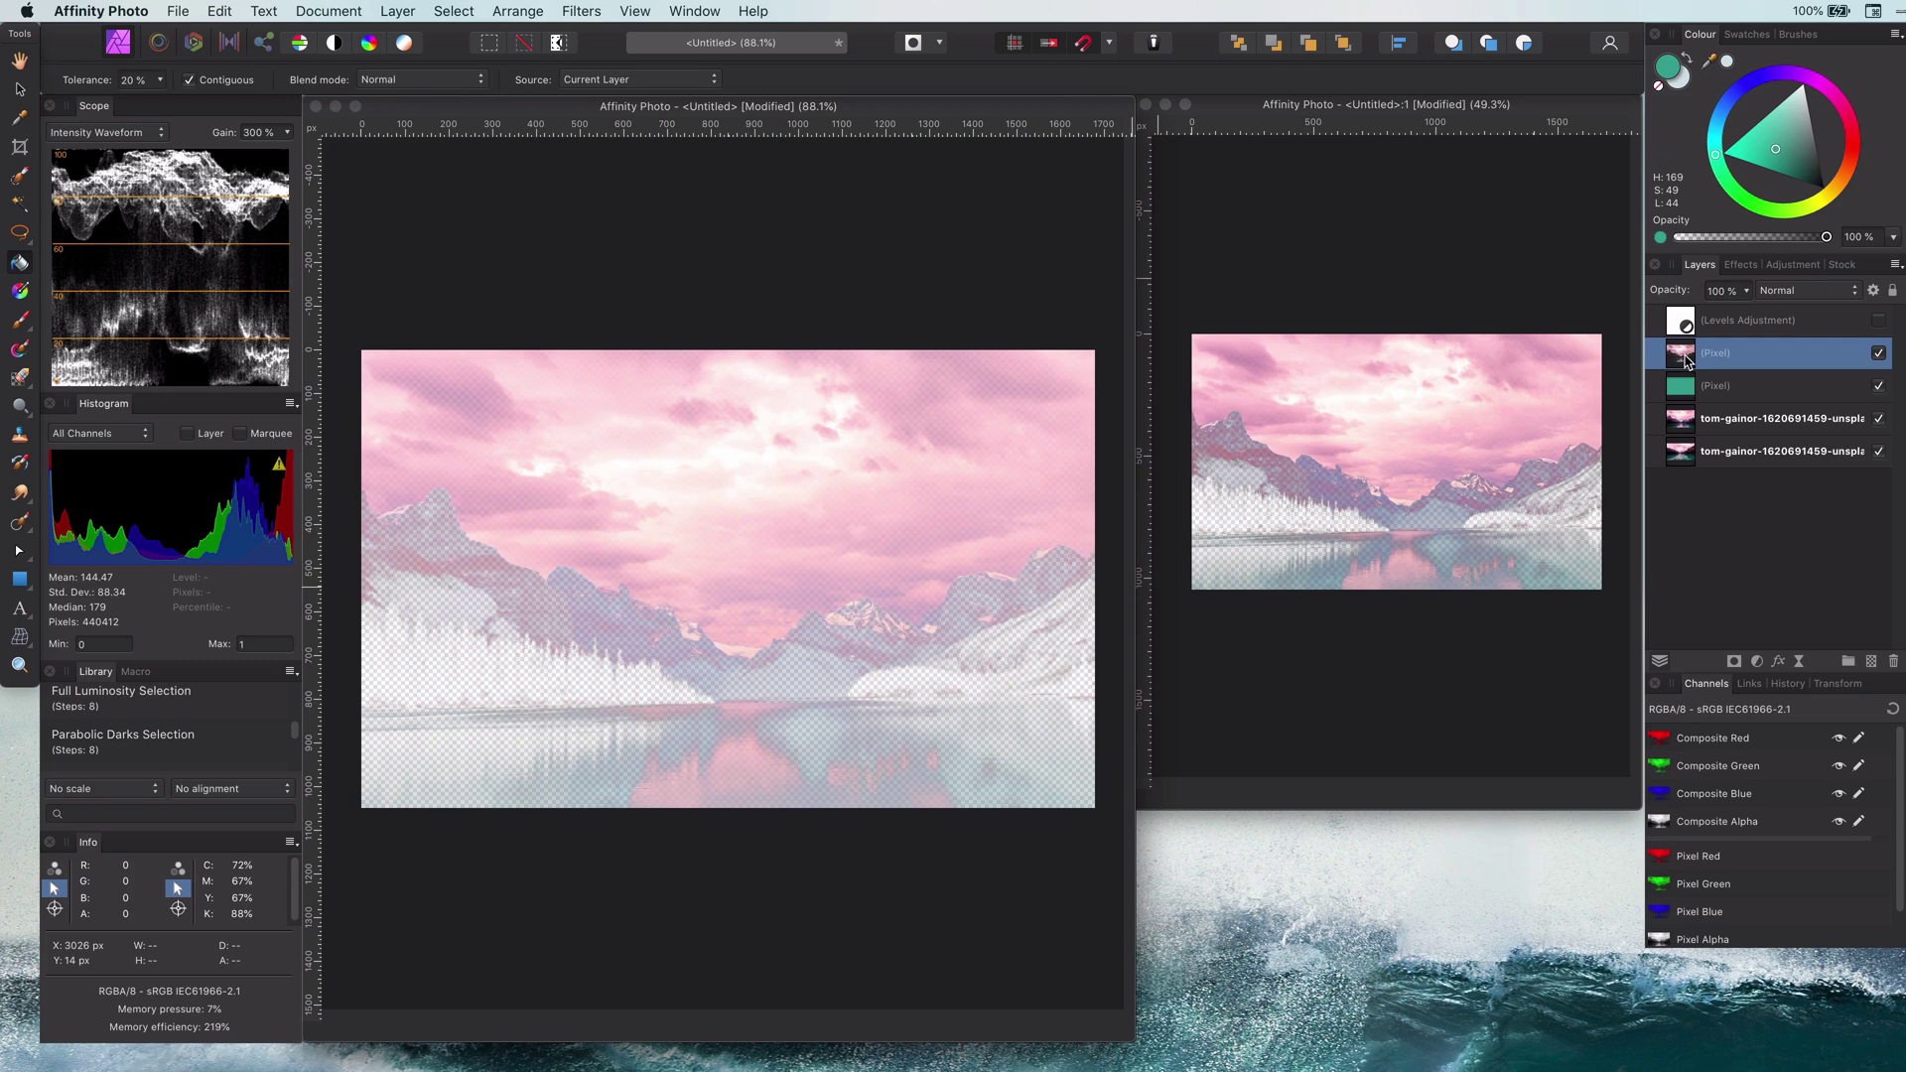
- Load the merged layer as a selection, add a Curves adjustment masked by it above the green layer, and view its mask
{"action": "key", "text": "Delete"}
{"action": "left_click", "coordinate": [1682, 362], "text": "super"}
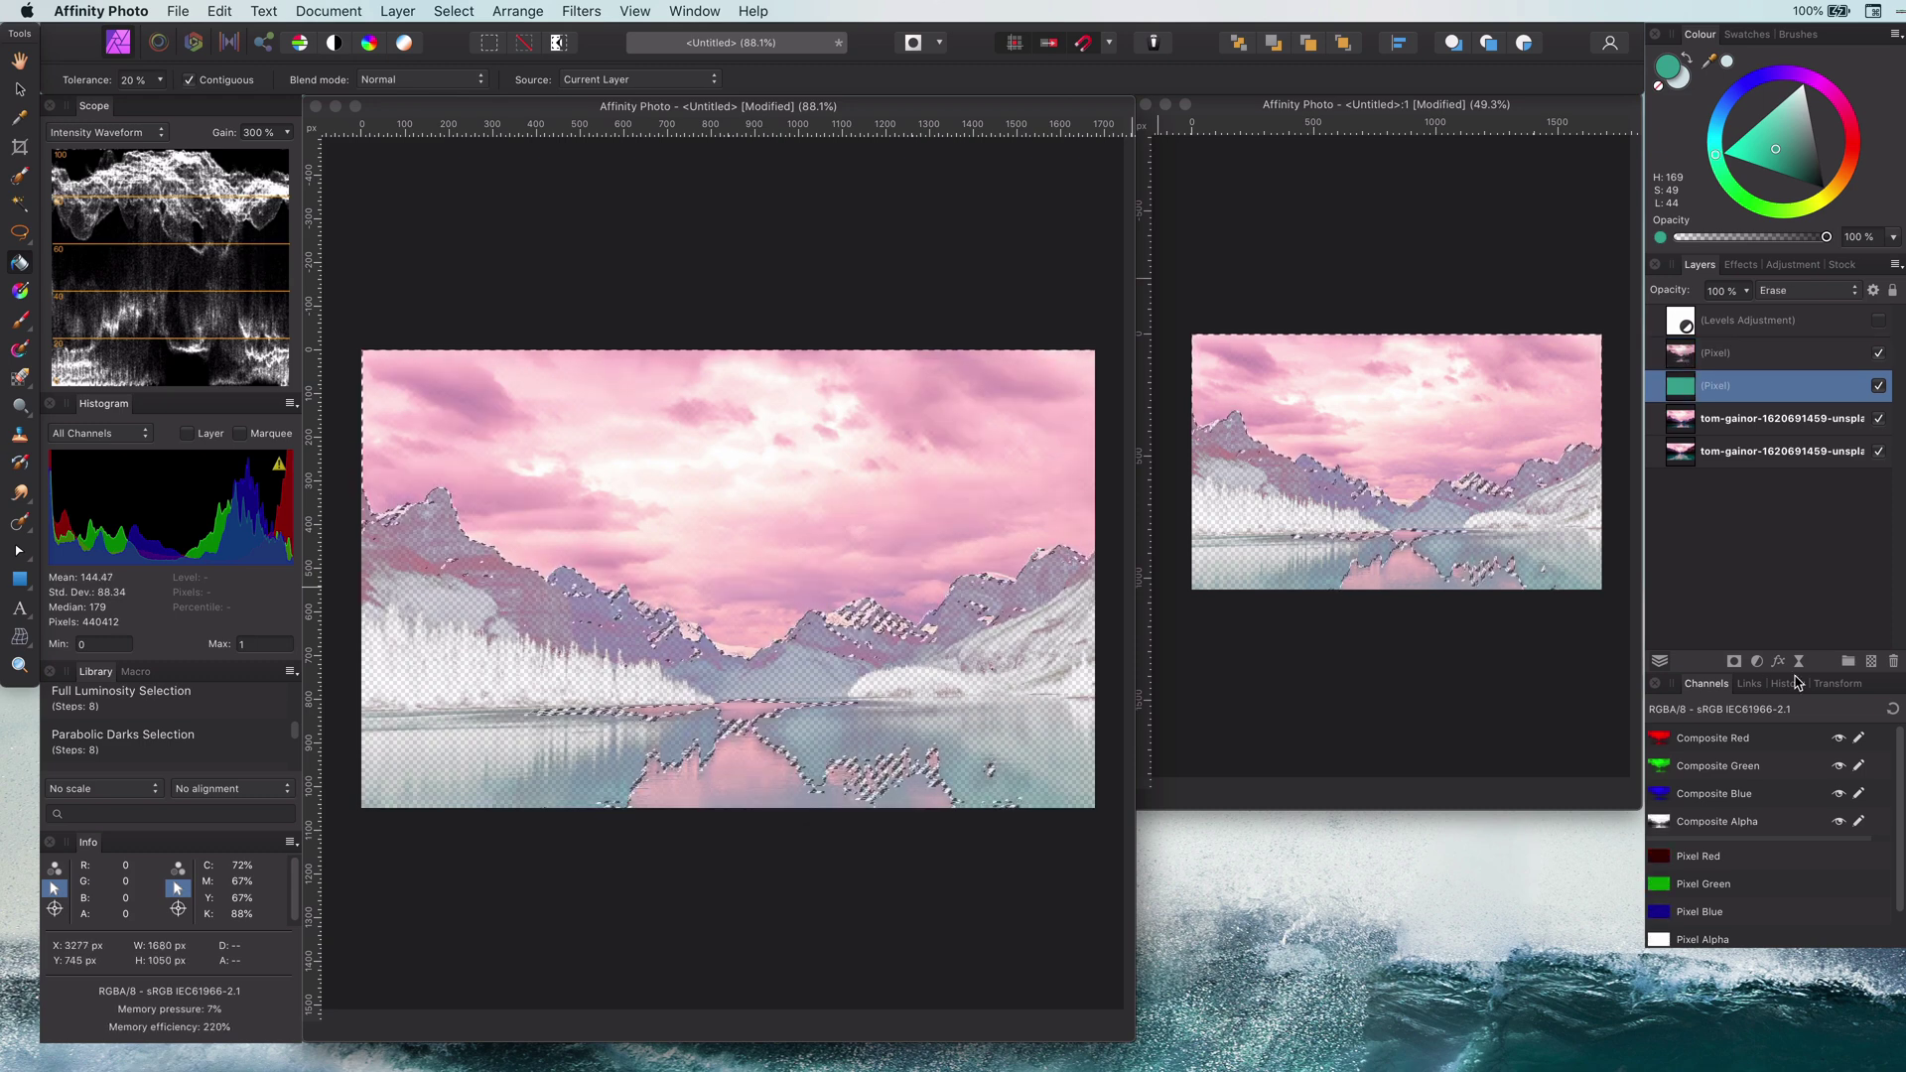
{"action": "left_click", "coordinate": [1755, 661]}
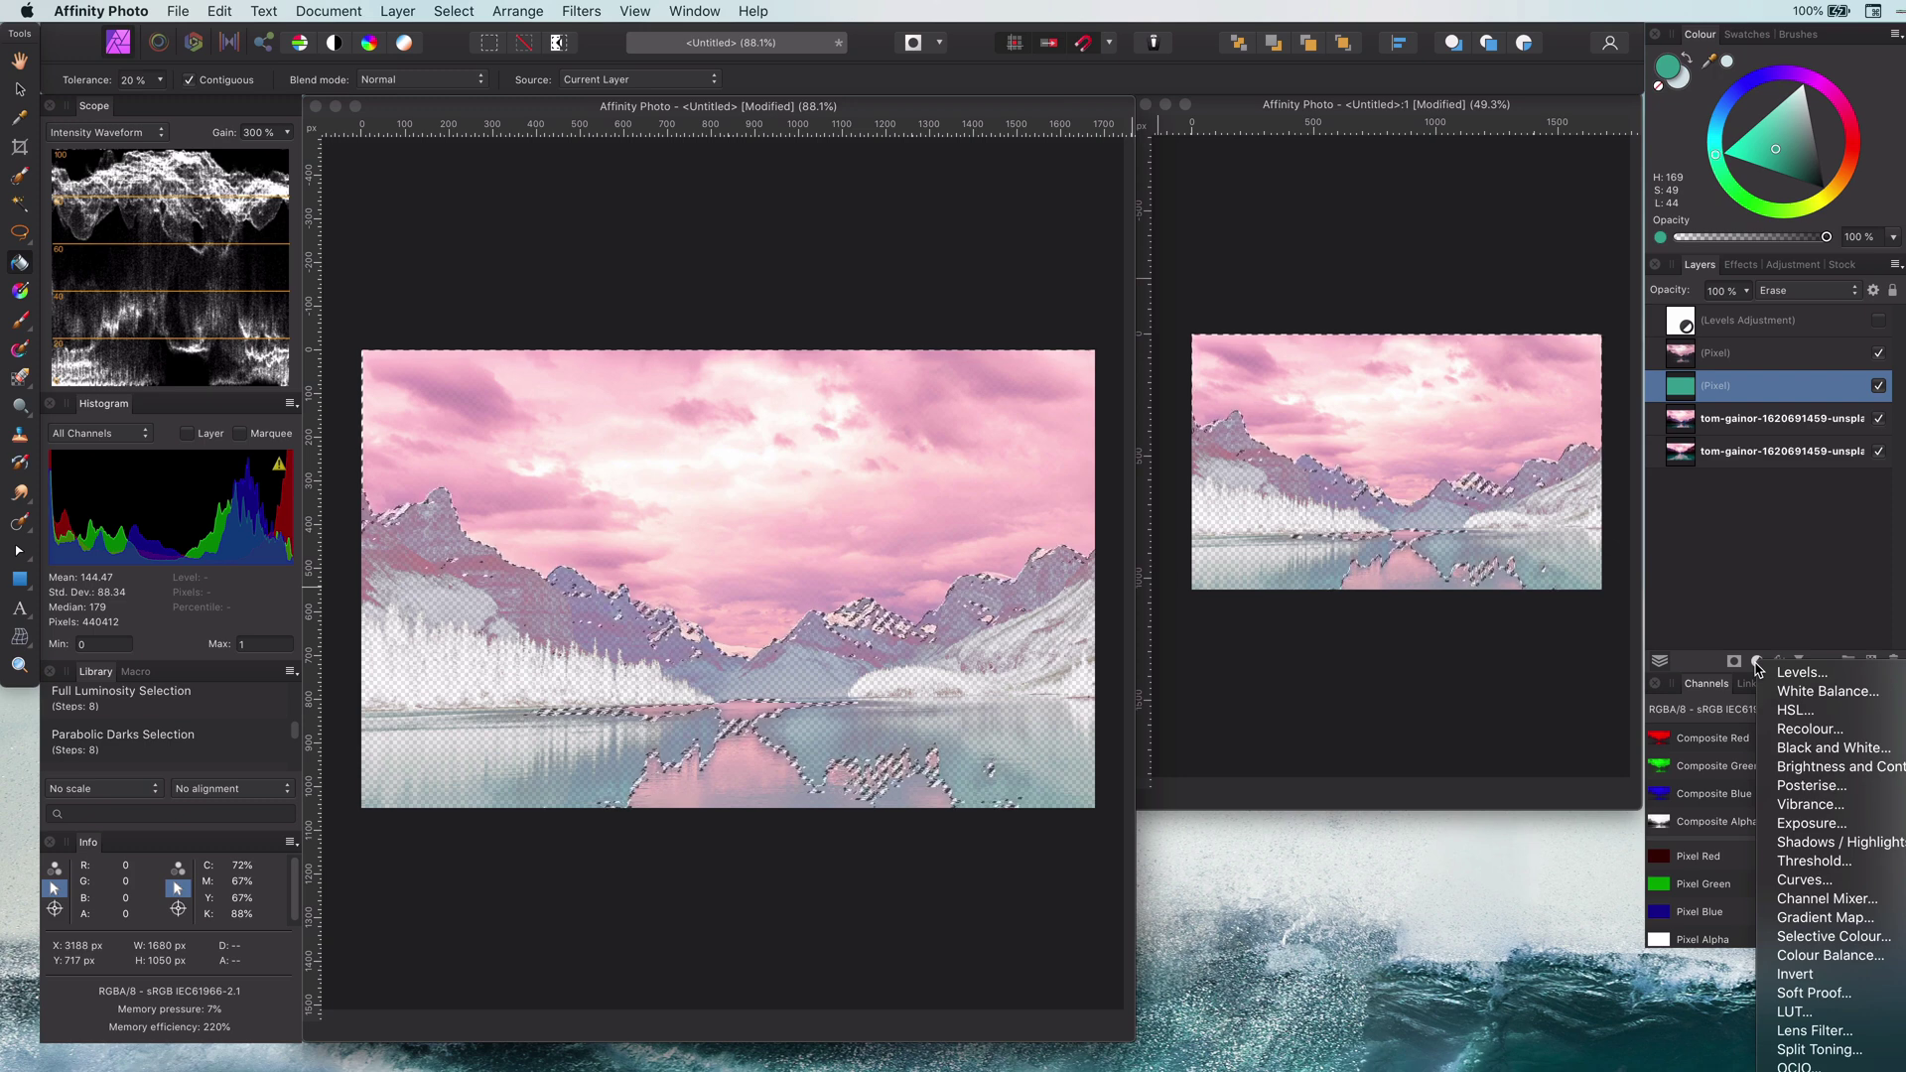
{"action": "left_click", "coordinate": [1799, 879]}
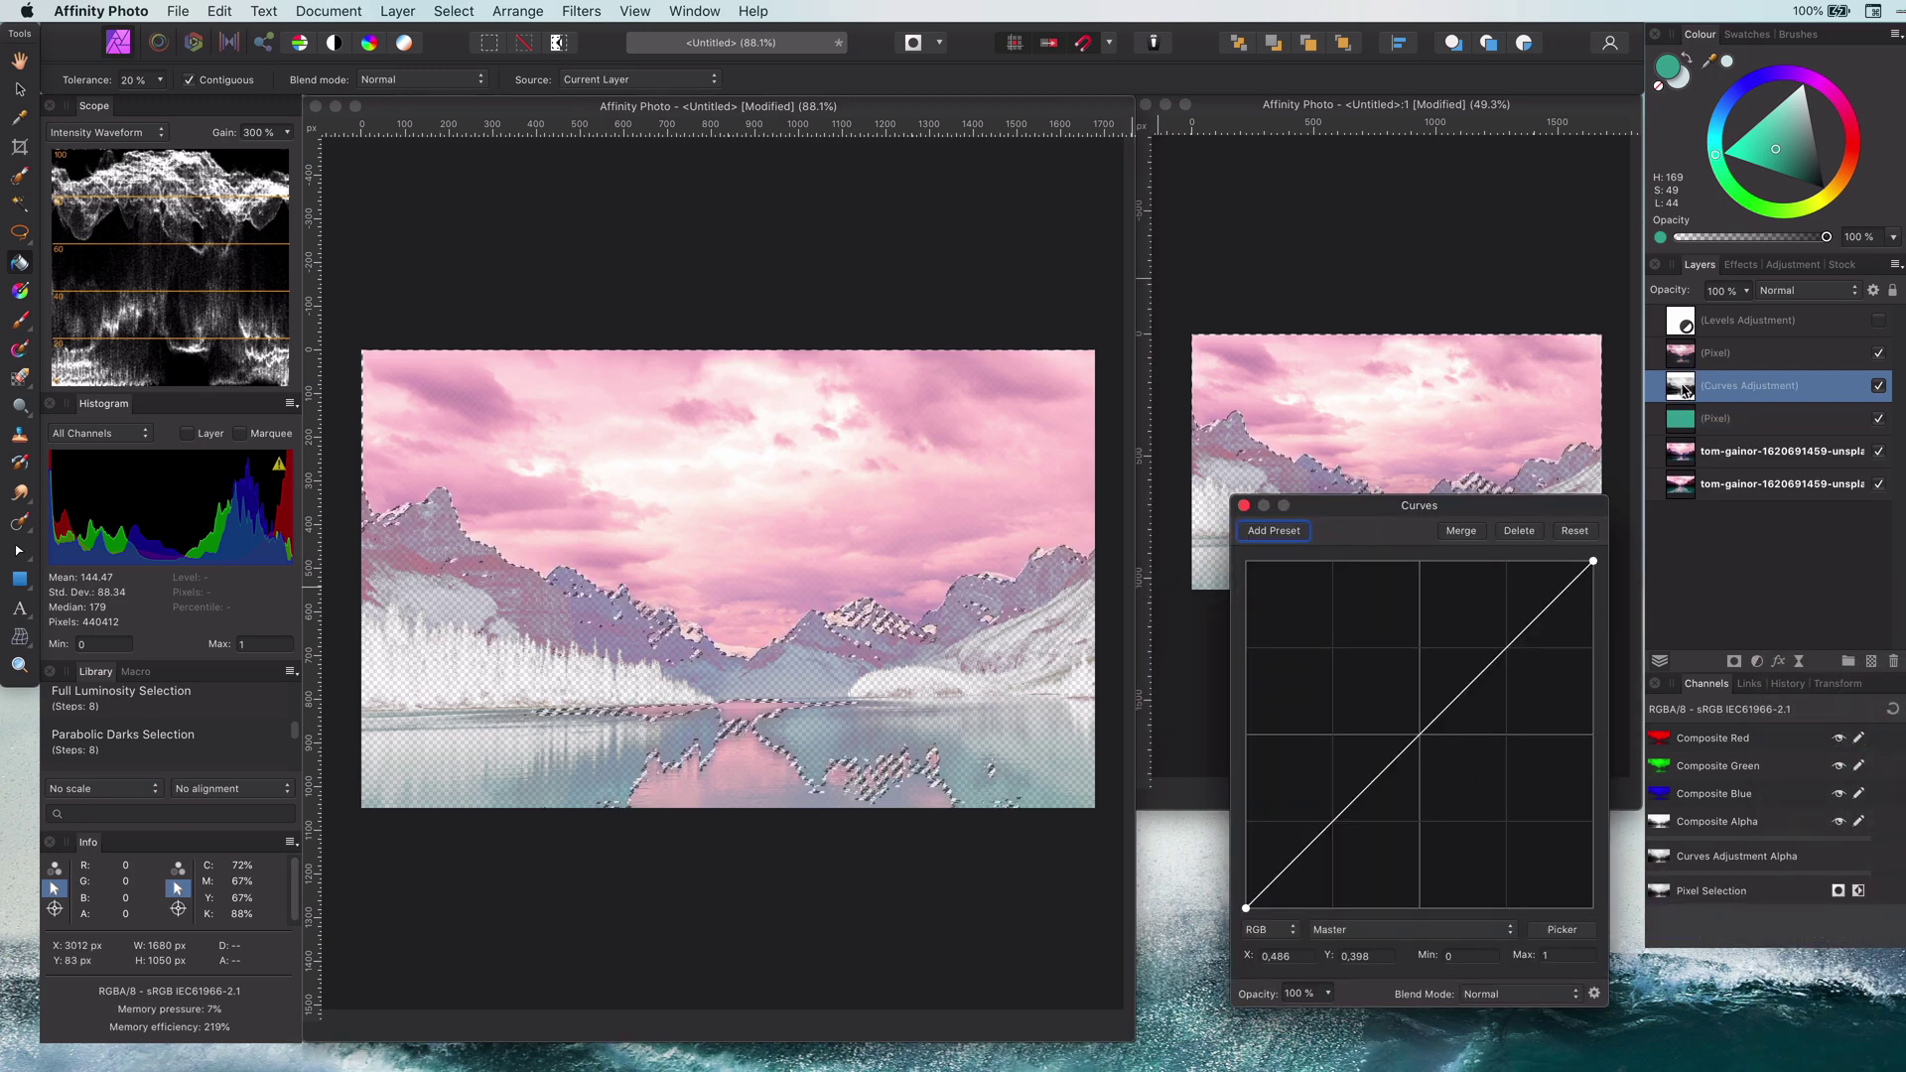
{"action": "left_click", "coordinate": [1681, 390], "text": "alt"}
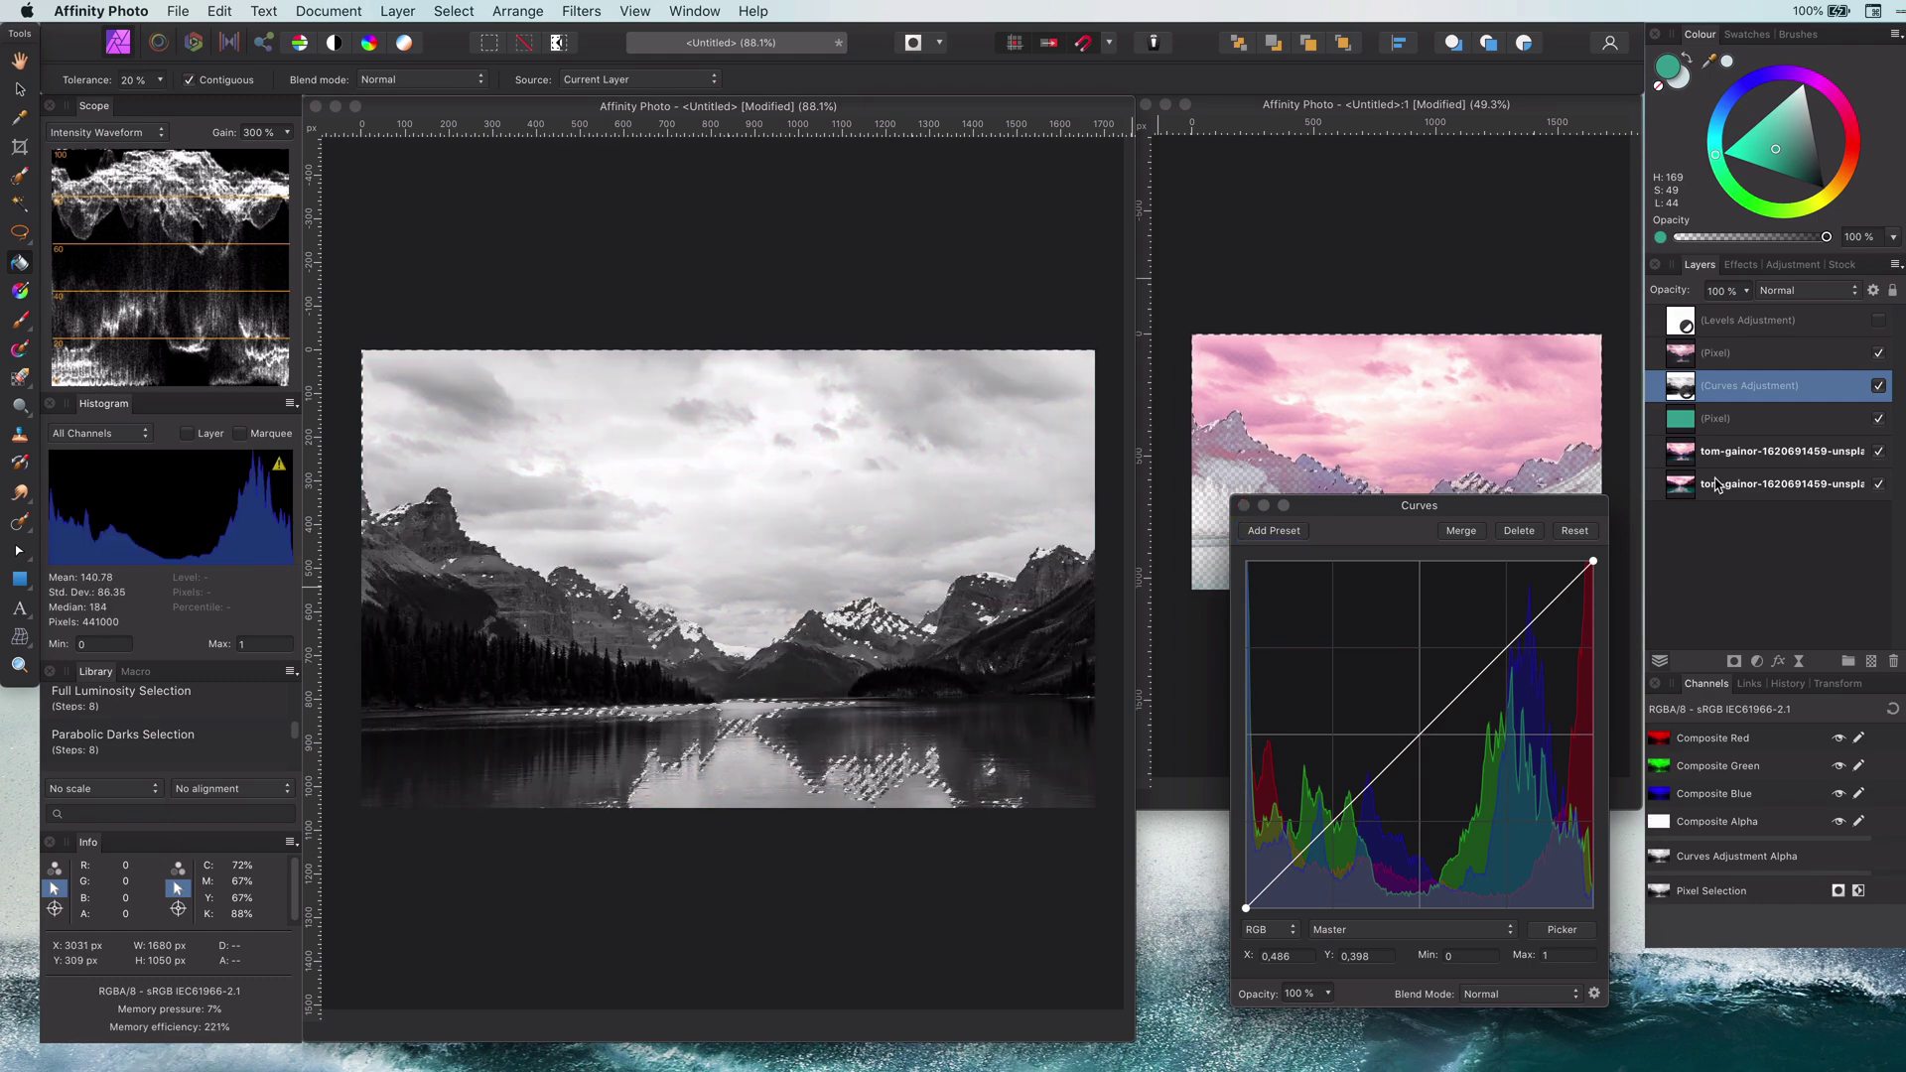
- Close the Curves settings and delete the merged pixel layer above the Curves adjustment
{"action": "left_click", "coordinate": [1762, 425]}
{"action": "left_click", "coordinate": [1700, 387]}
{"action": "left_click", "coordinate": [1767, 355]}
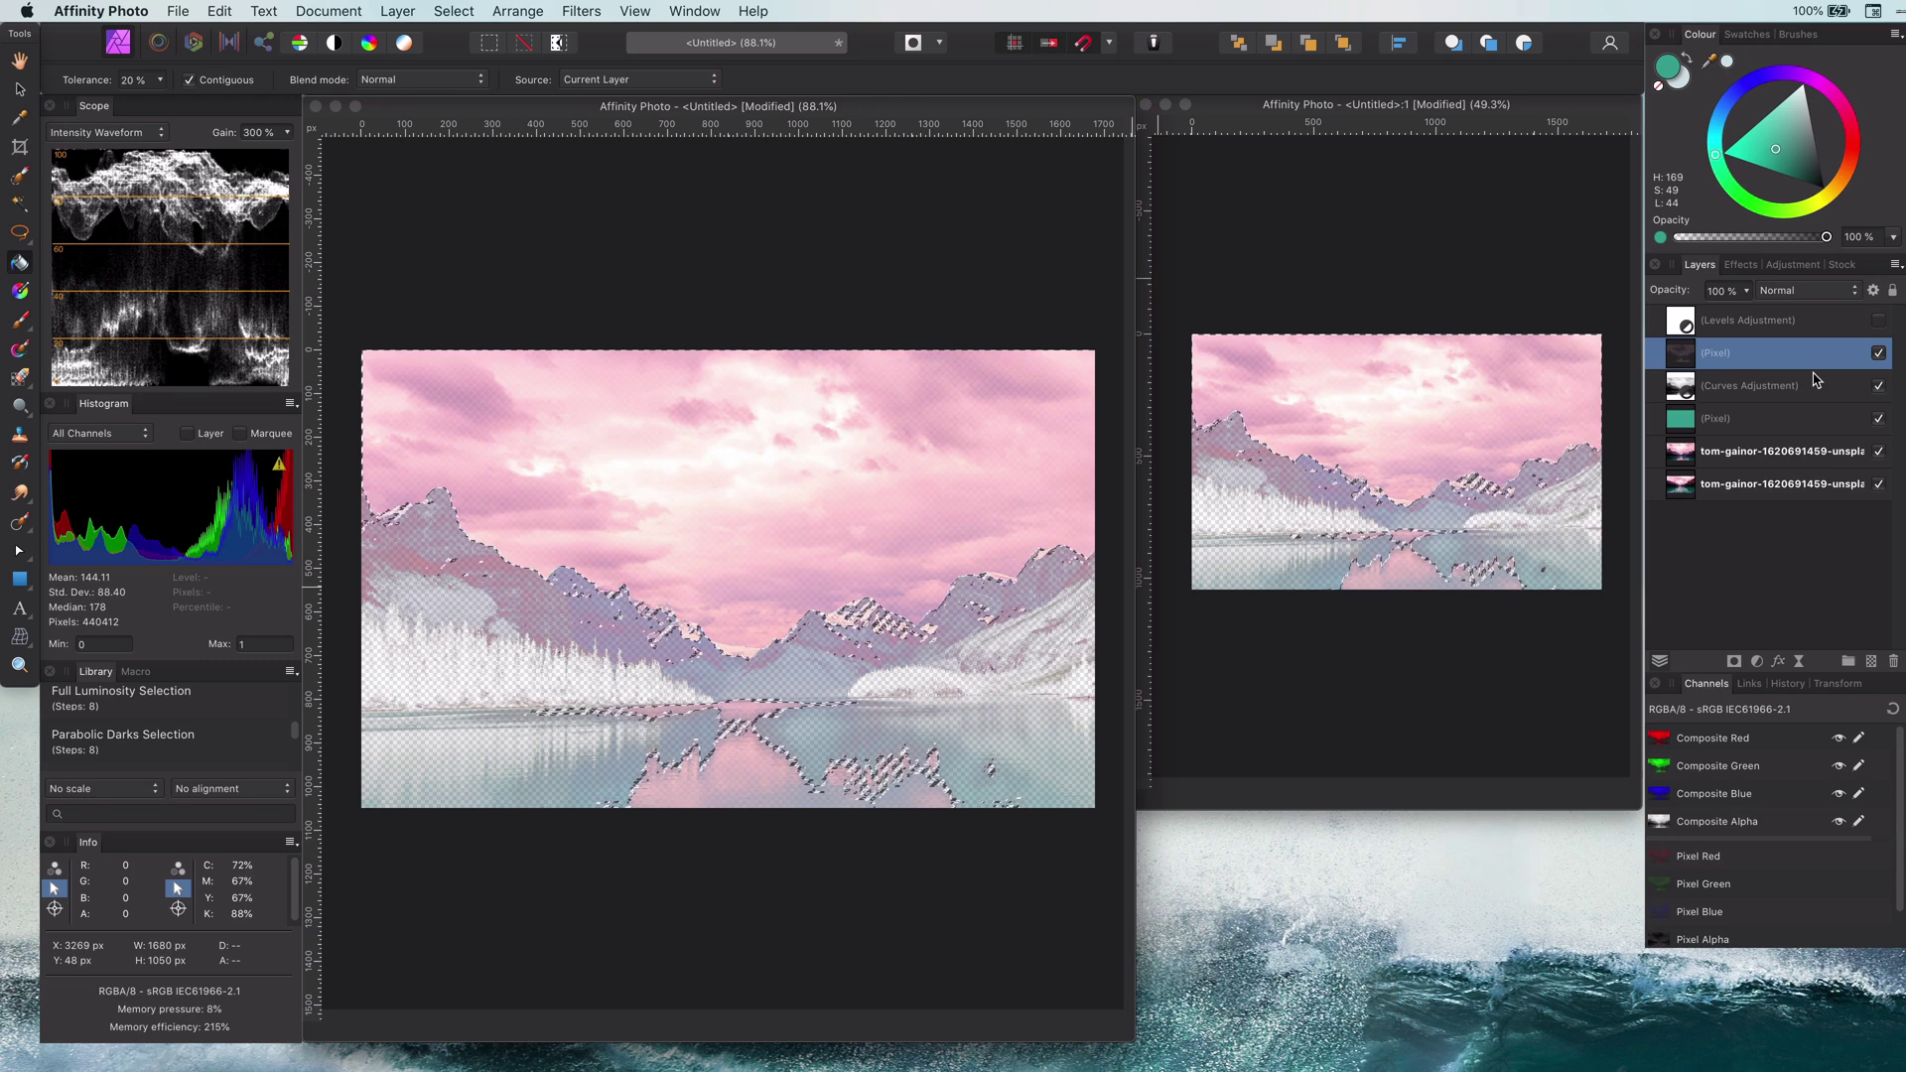
{"action": "left_click", "coordinate": [1893, 661]}
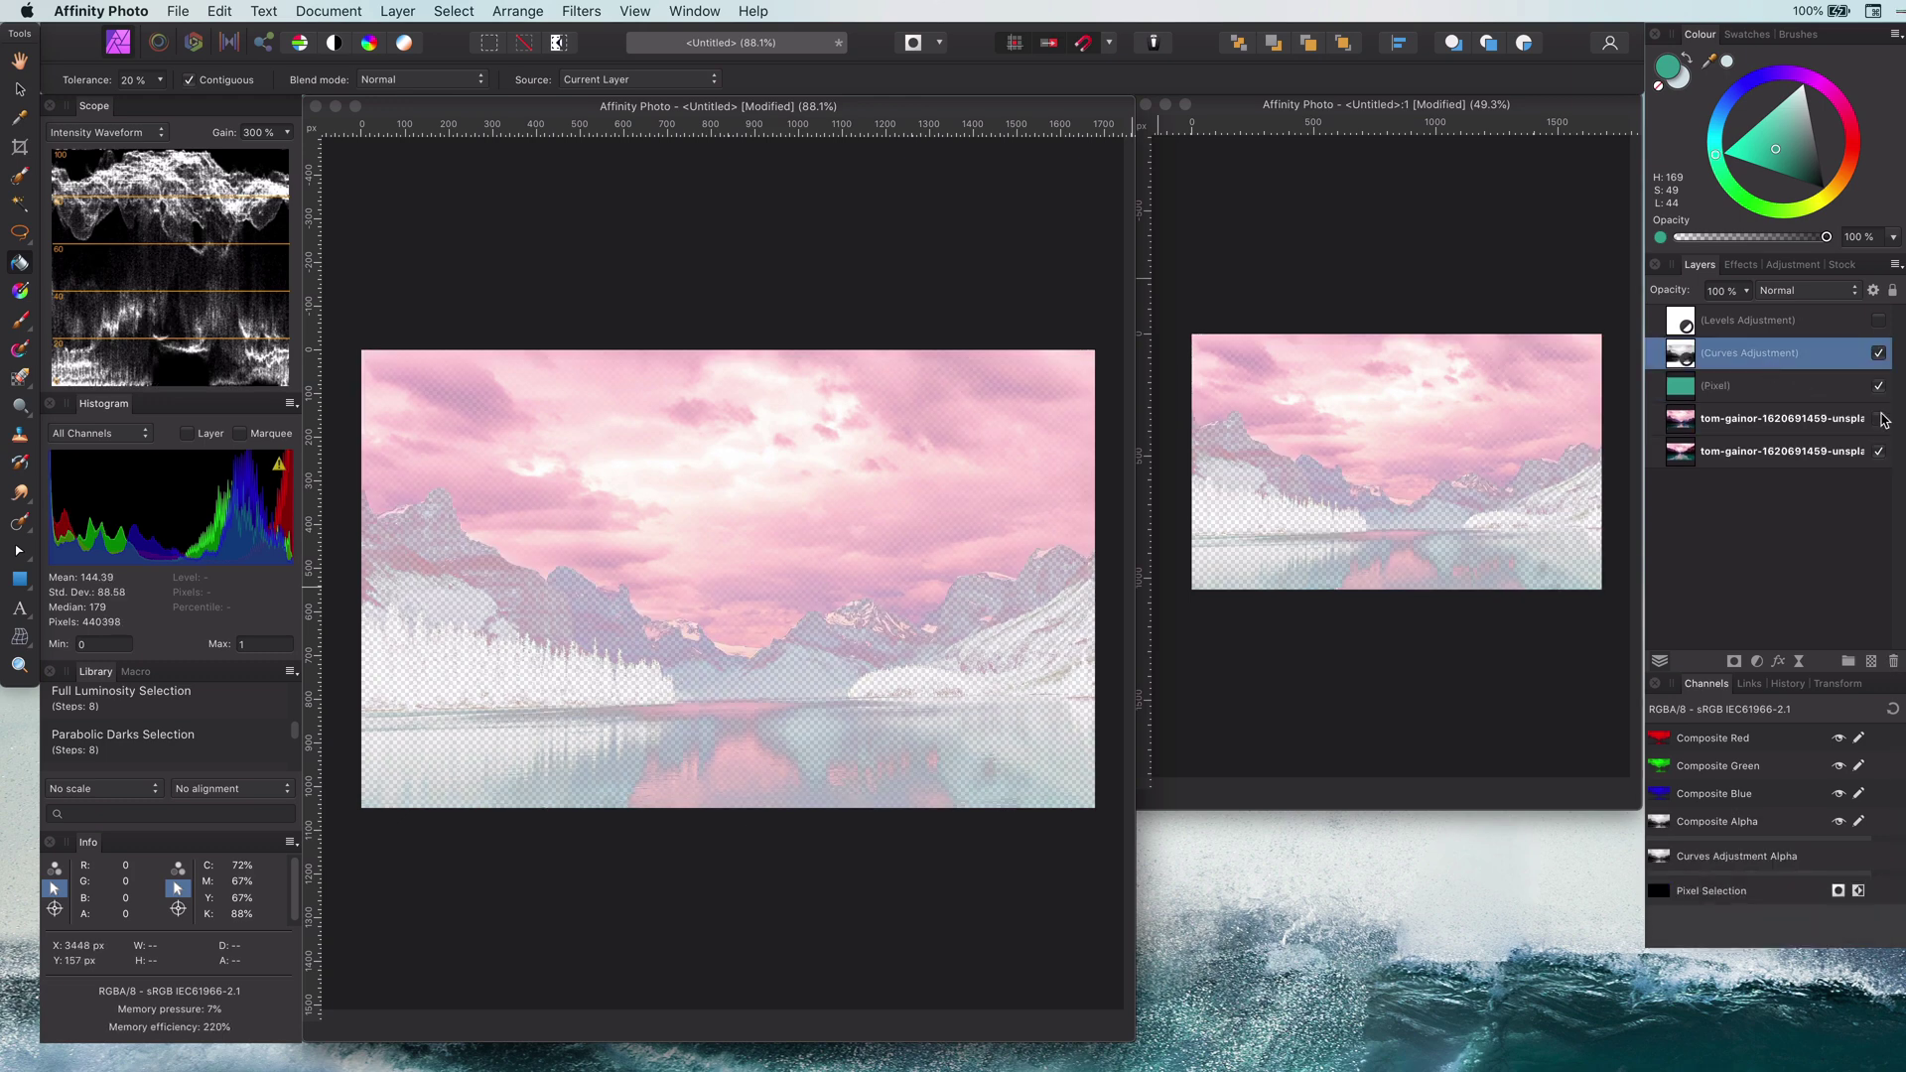
- Set the green pixel layer's blend mode back to Soft Light
{"action": "left_click", "coordinate": [1744, 389]}
{"action": "left_click", "coordinate": [1795, 291]}
{"action": "left_click", "coordinate": [1787, 36]}
{"action": "left_click", "coordinate": [1824, 291]}
{"action": "left_click", "coordinate": [1815, 506]}
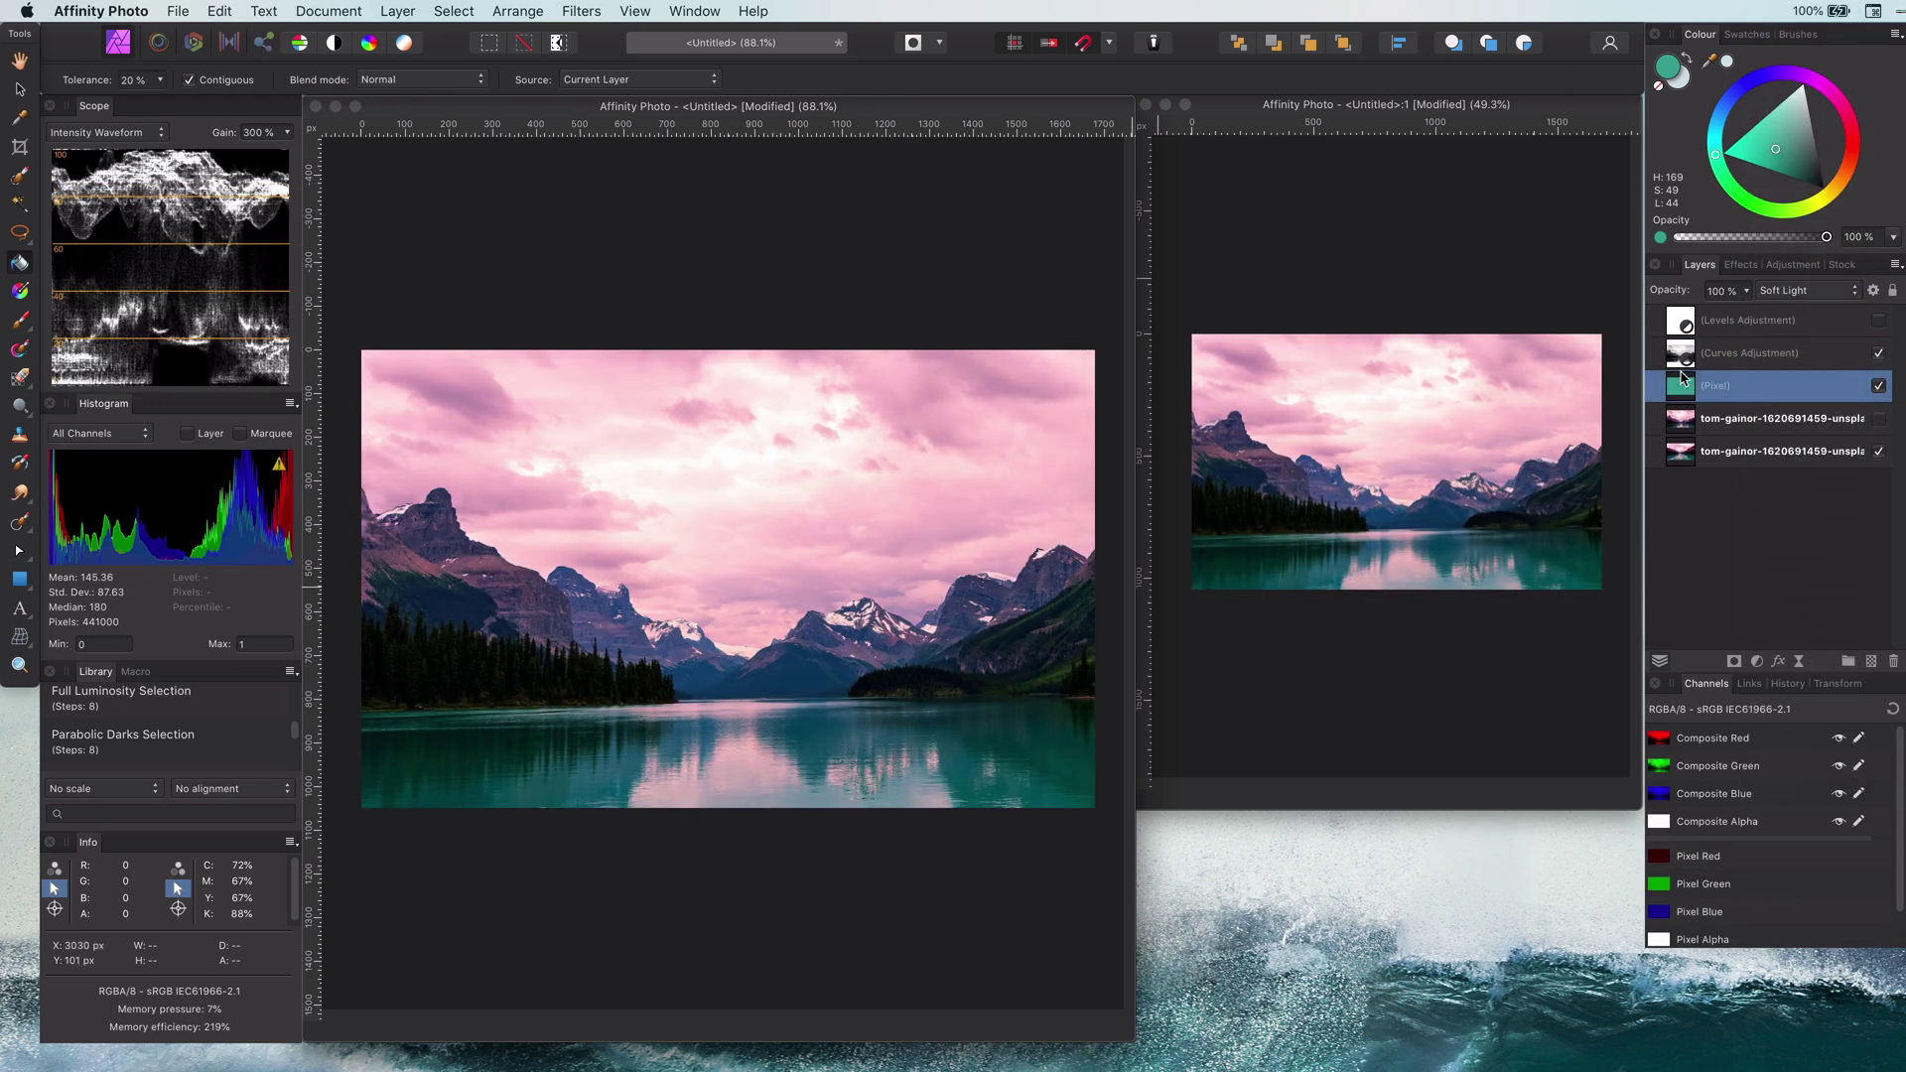
- Reopen the masked Curves adjustment and shape a contrast curve with a lowered darker-tone point and a slightly raised brighter-tone point
{"action": "double_click", "coordinate": [1684, 355]}
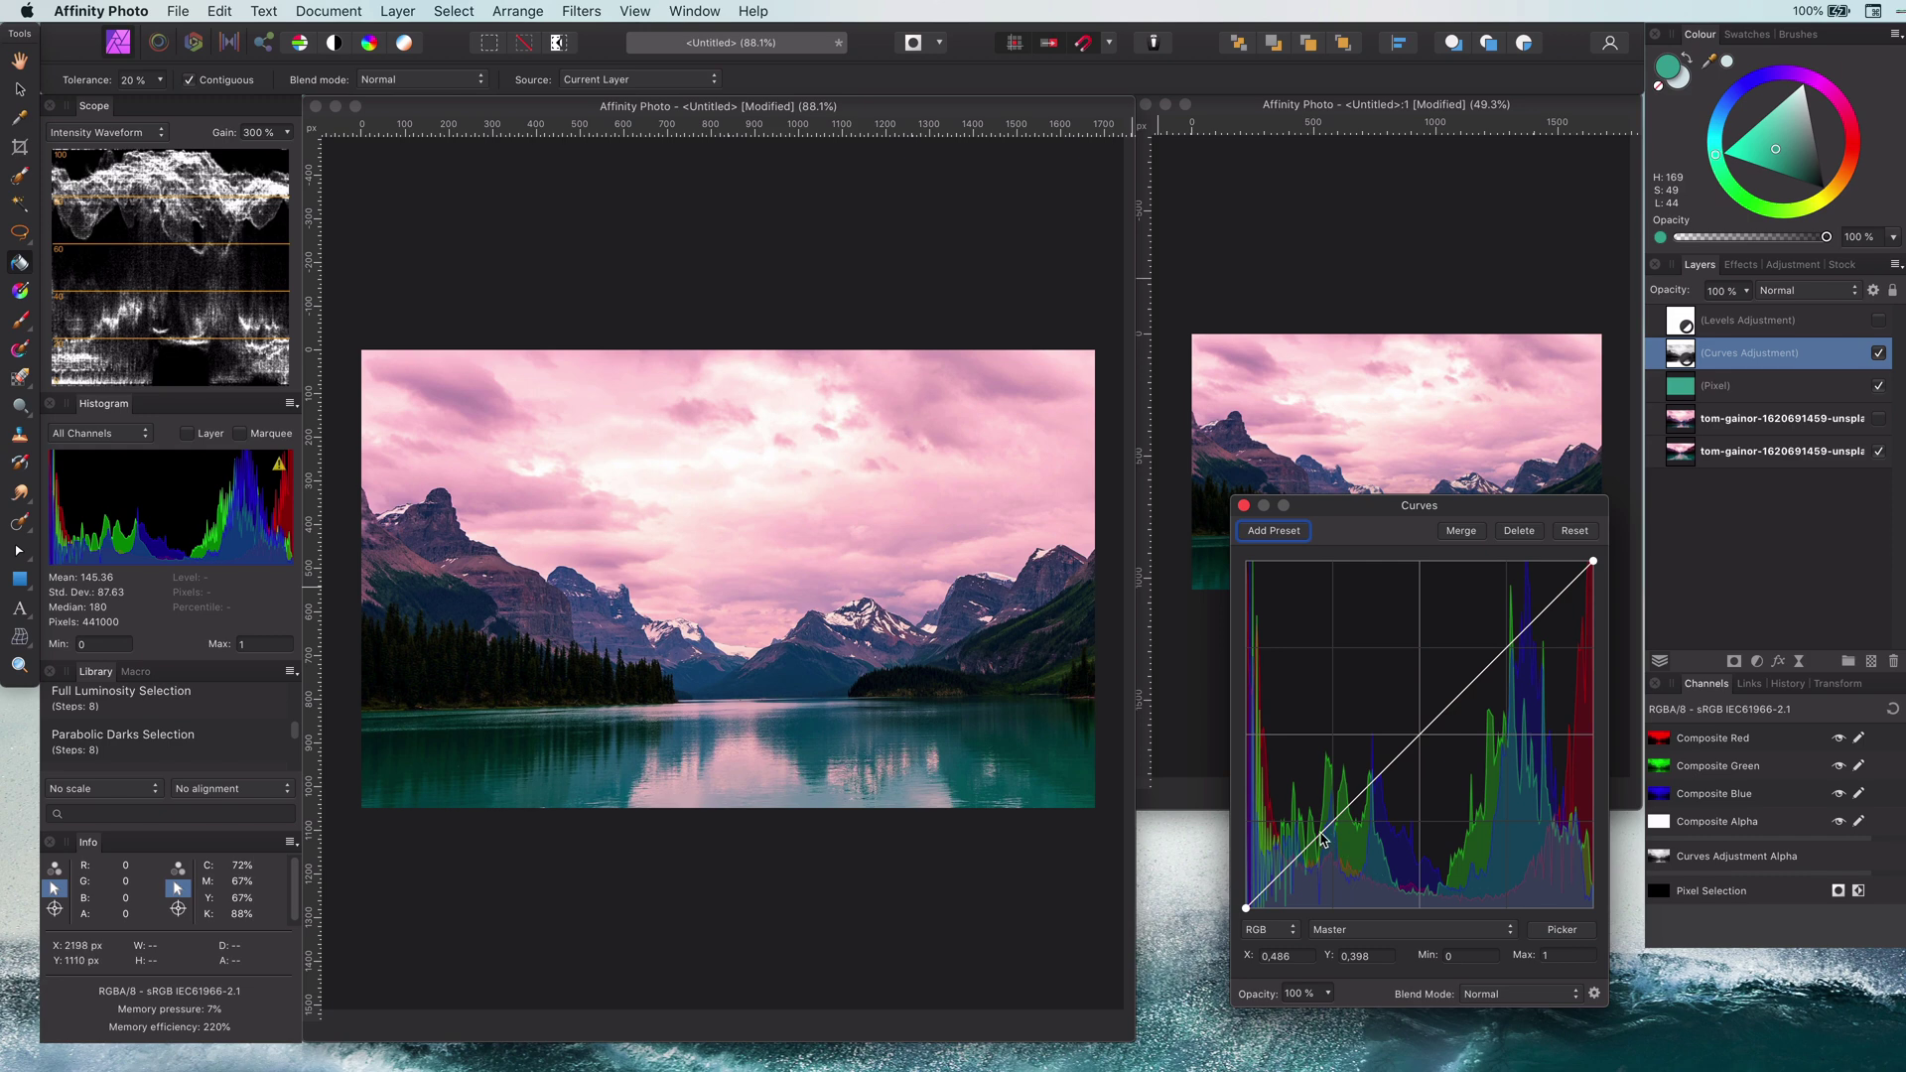
{"action": "left_click_drag", "start_coordinate": [1320, 838], "coordinate": [1419, 802]}
{"action": "left_click_drag", "start_coordinate": [1504, 693], "coordinate": [1503, 673]}
{"action": "left_click", "coordinate": [1242, 505]}
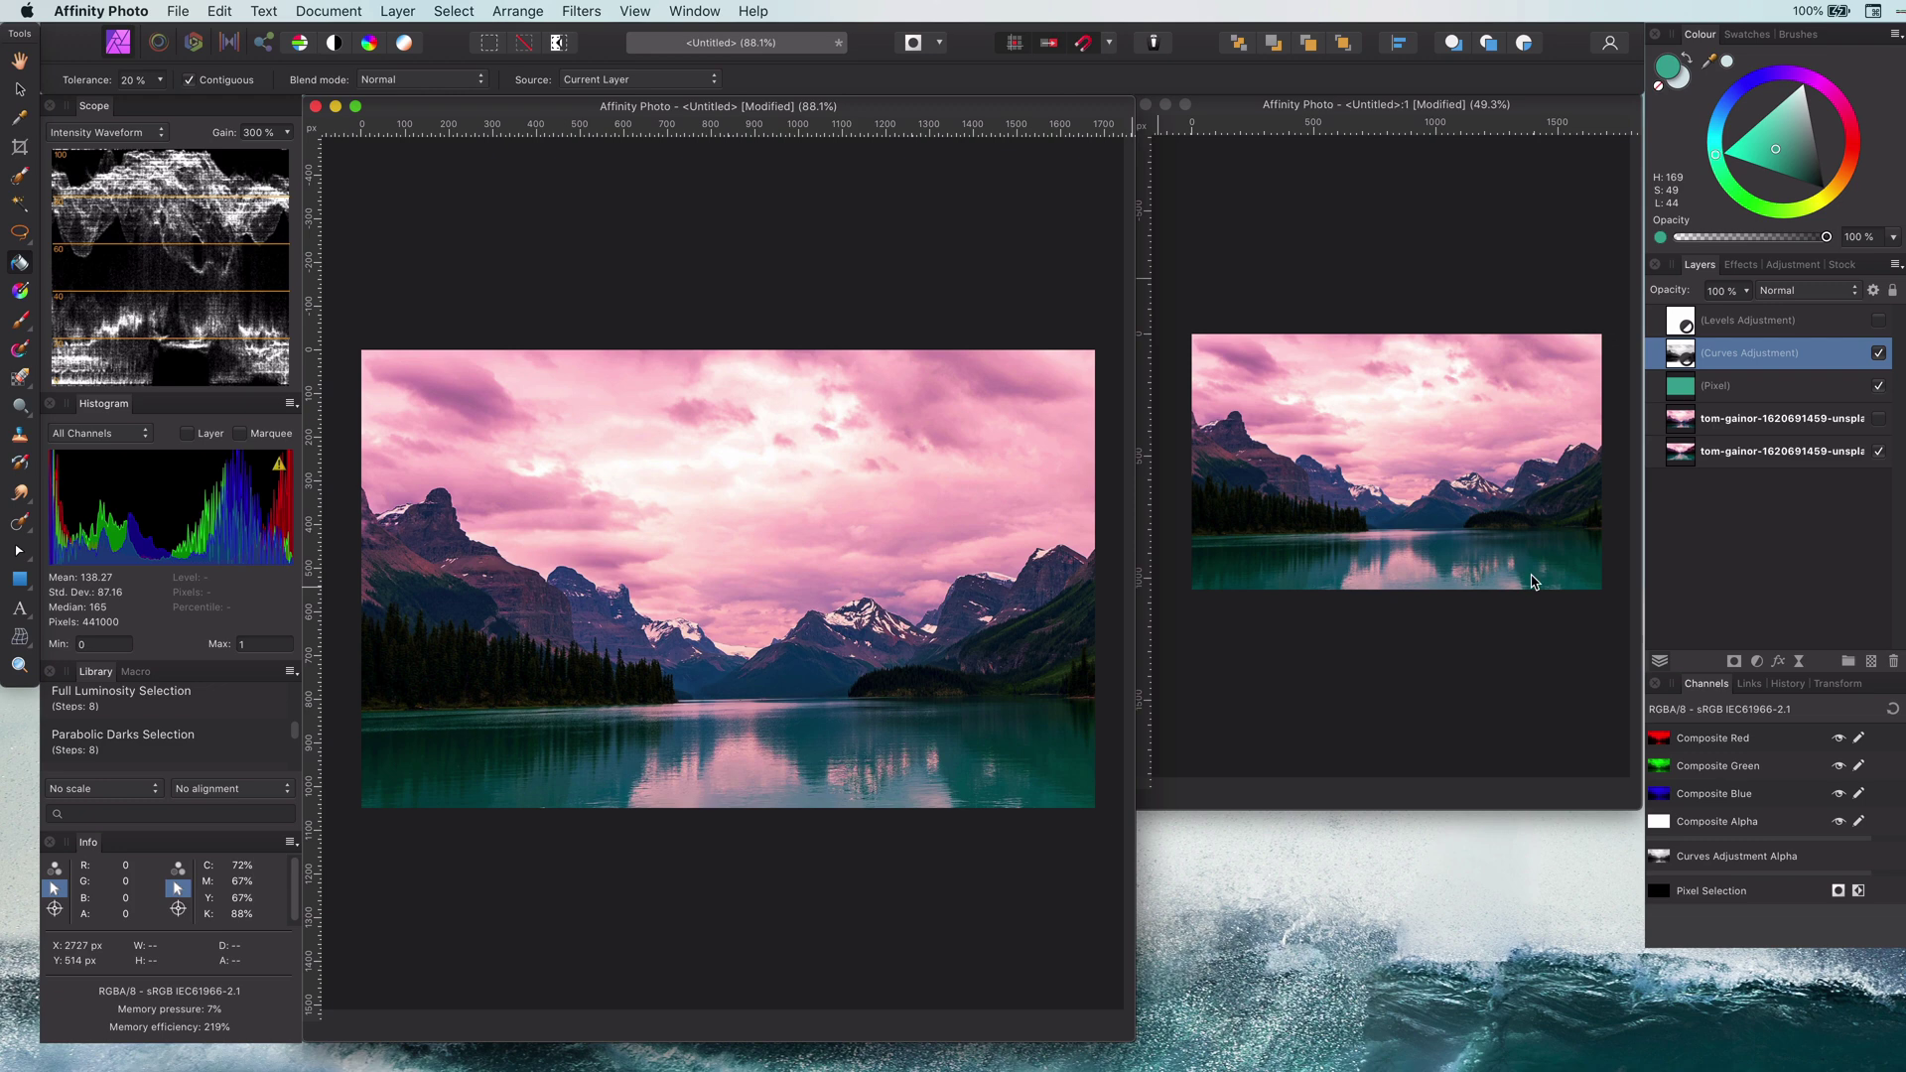
- Draw a rectangle about 1080 × 450 px over the mountains and give it a white fill with no stroke
{"action": "key", "text": "m"}
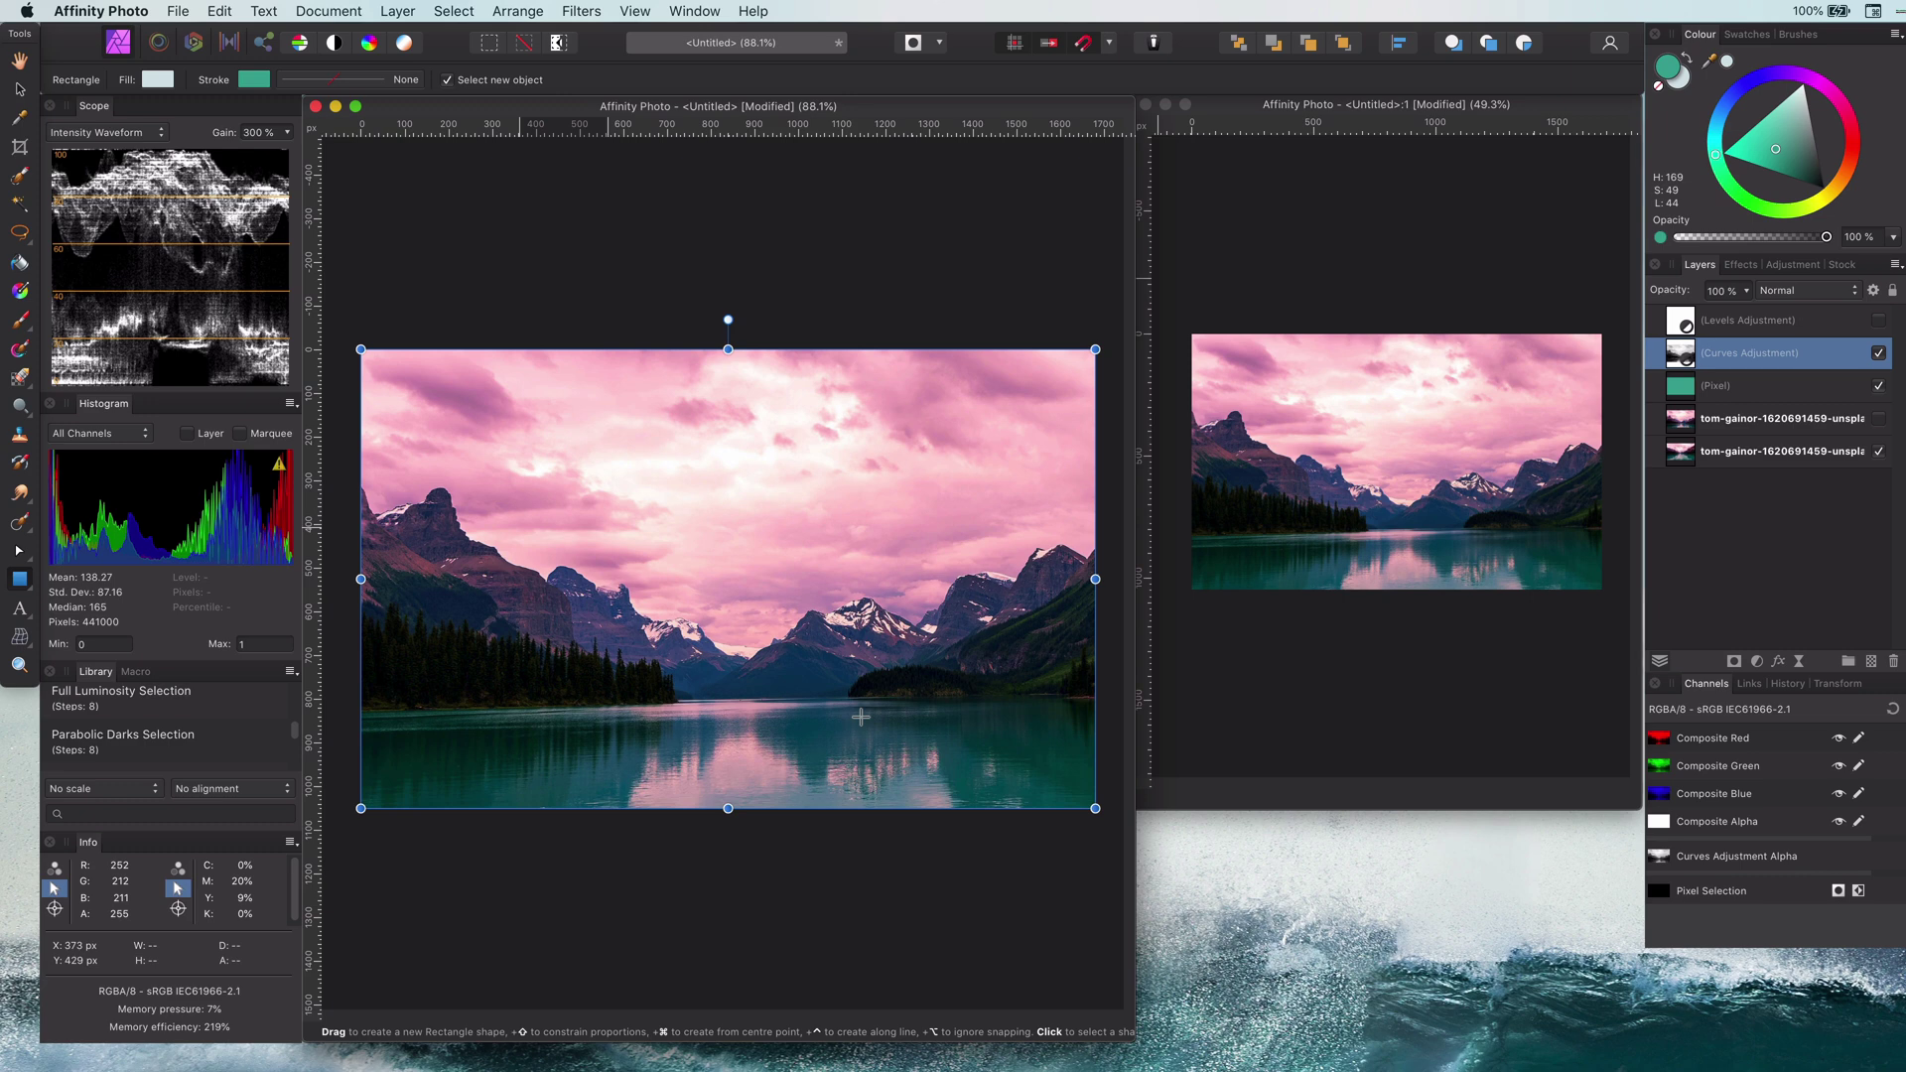
{"action": "mouse_move", "coordinate": [519, 527]}
{"action": "left_mouse_down"}
{"action": "mouse_move", "coordinate": [1008, 750]}
{"action": "mouse_move", "coordinate": [990, 722]}
{"action": "left_mouse_up"}
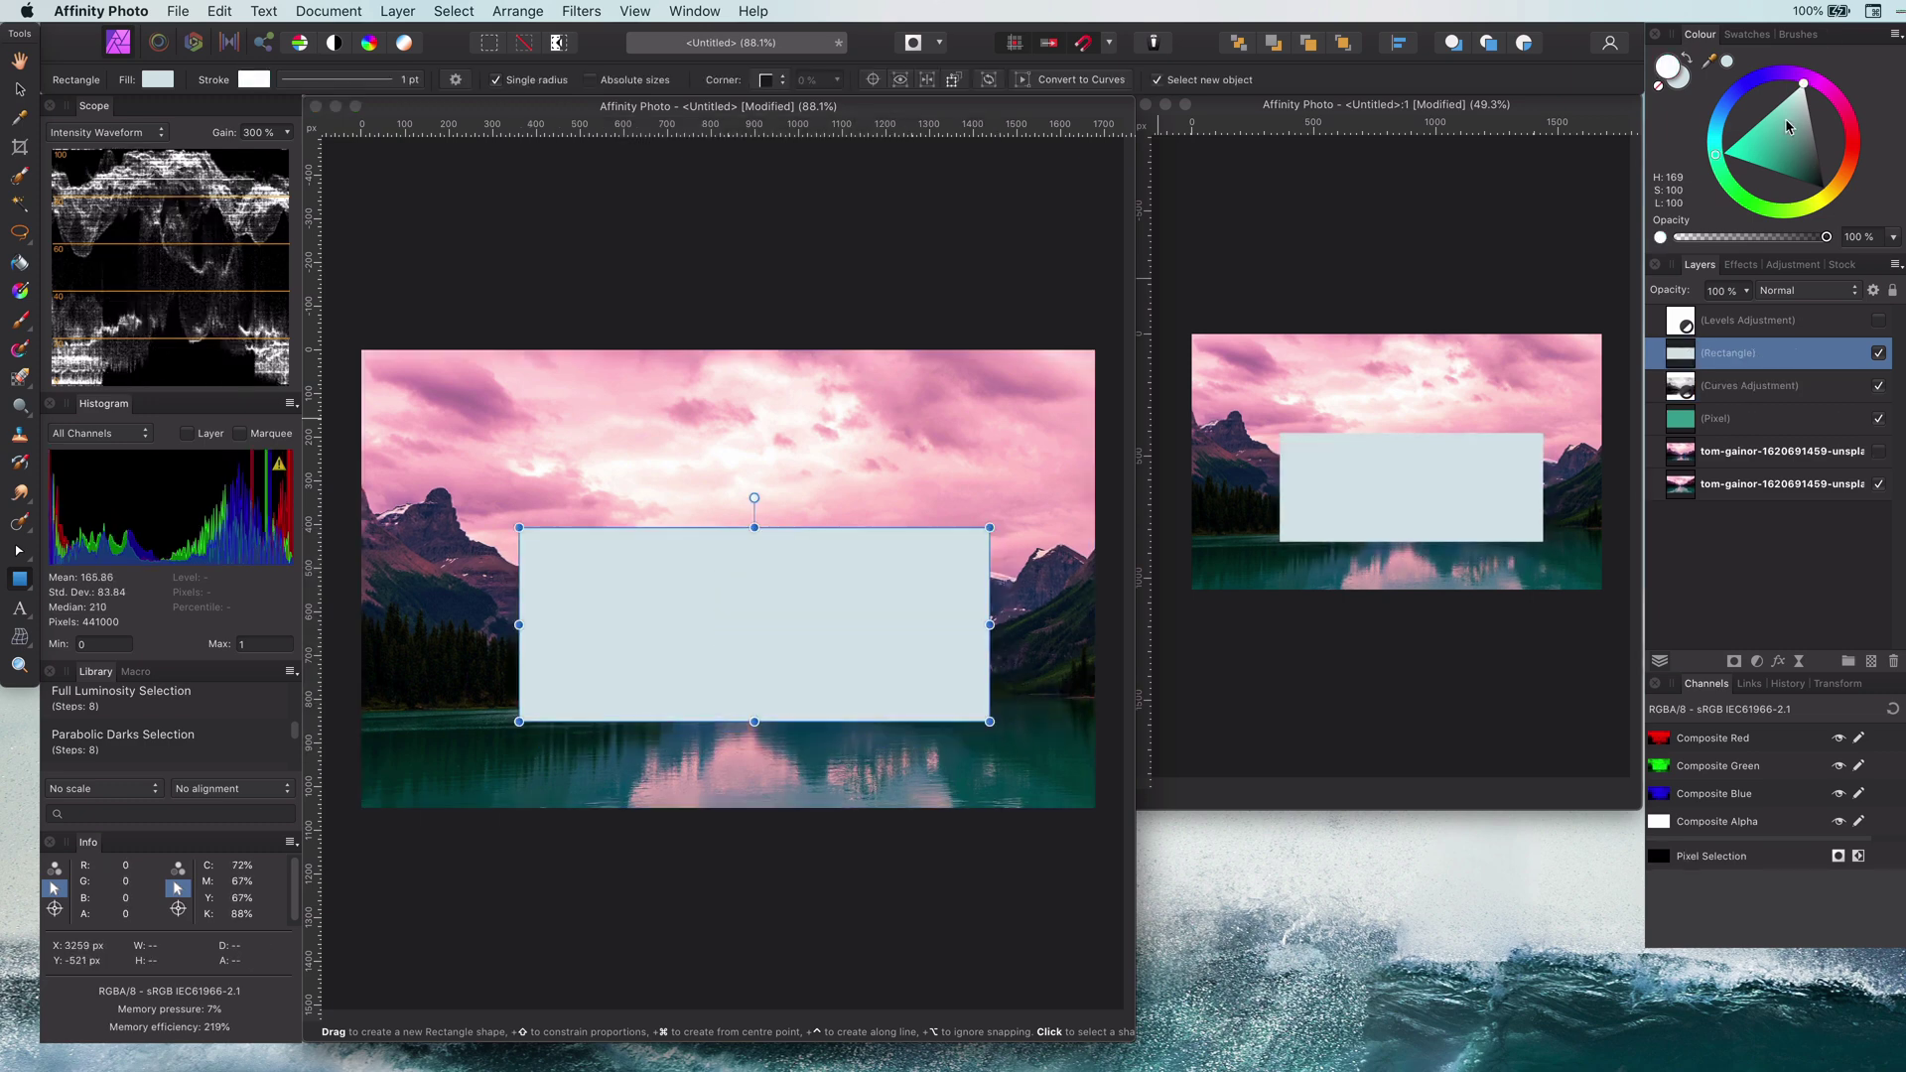
{"action": "left_click", "coordinate": [1658, 85]}
{"action": "left_click", "coordinate": [1677, 78]}
{"action": "left_click", "coordinate": [1825, 96]}
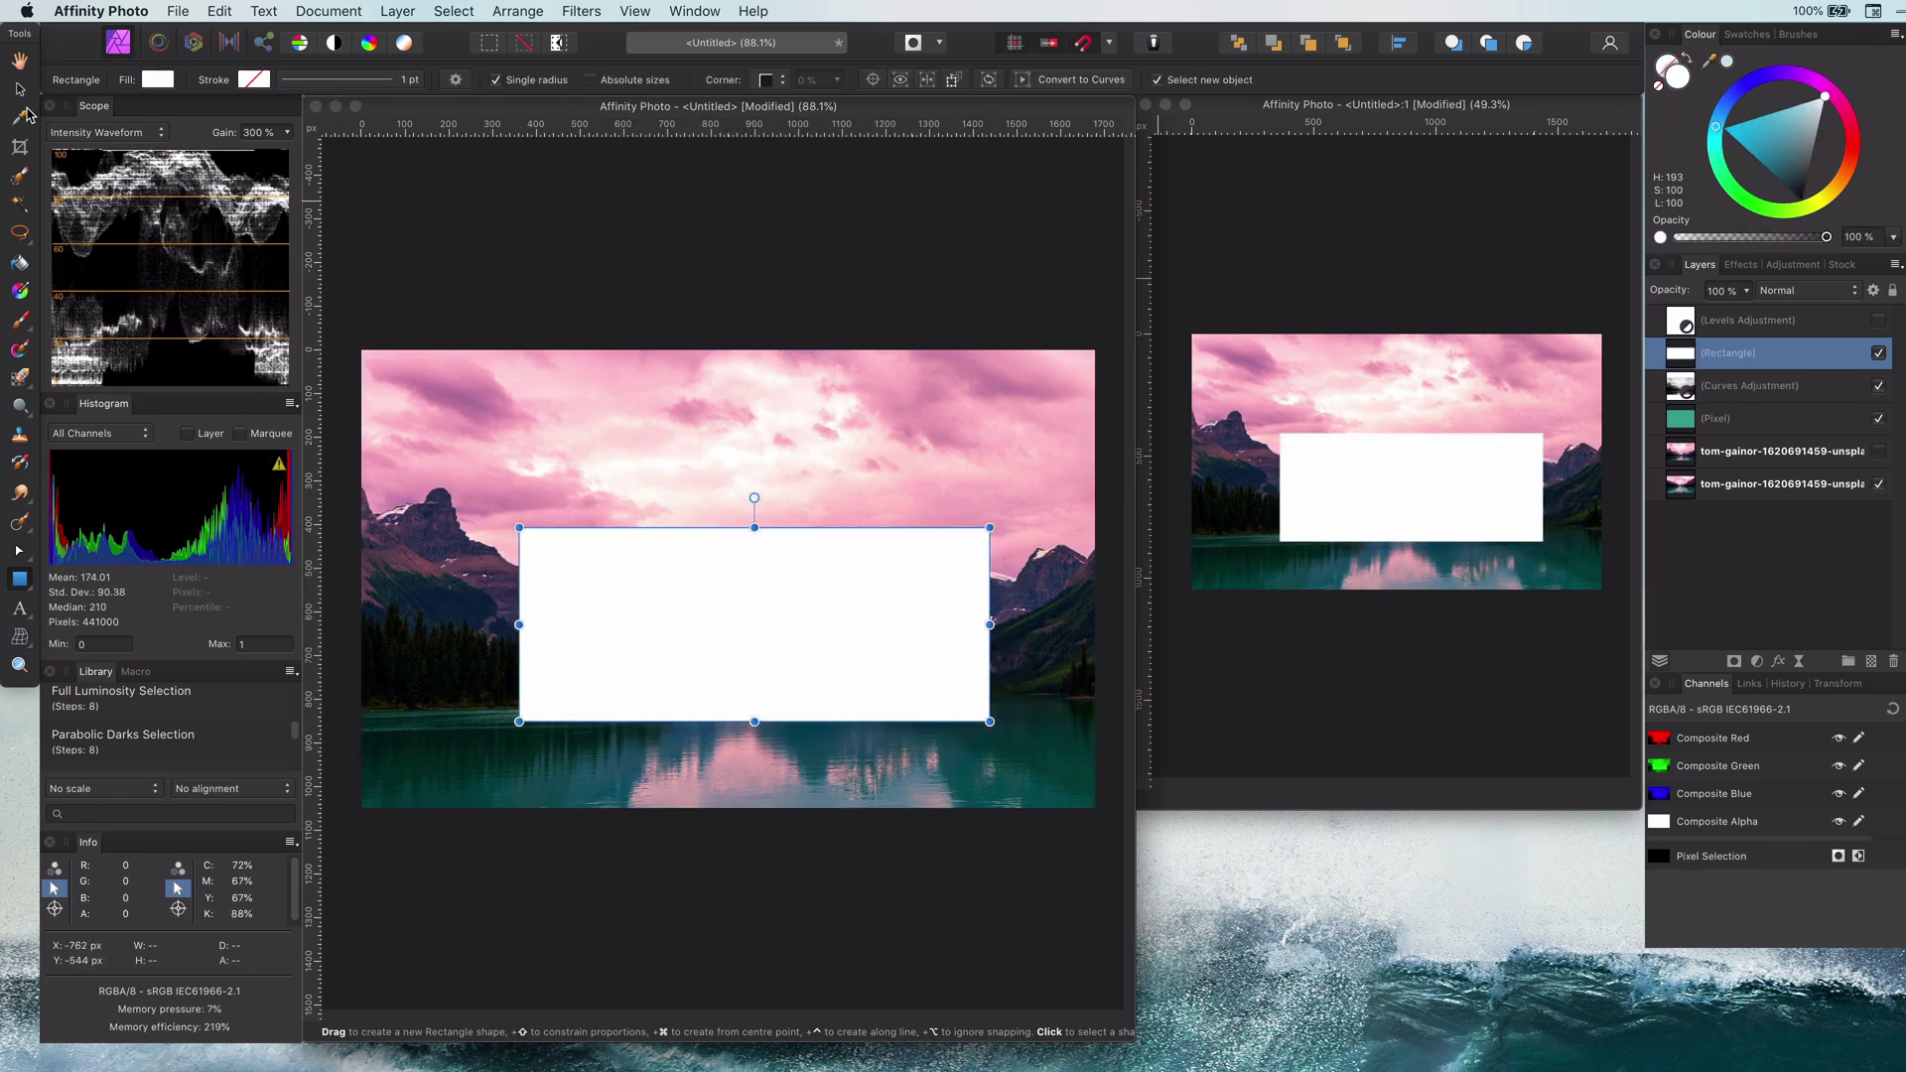
- Move the white rectangle so it is horizontally centred over the lower half of the photo
{"action": "key", "text": "v"}
{"action": "mouse_move", "coordinate": [674, 664]}
{"action": "left_mouse_down"}
{"action": "mouse_move", "coordinate": [642, 650]}
{"action": "mouse_move", "coordinate": [646, 689]}
{"action": "left_mouse_up"}
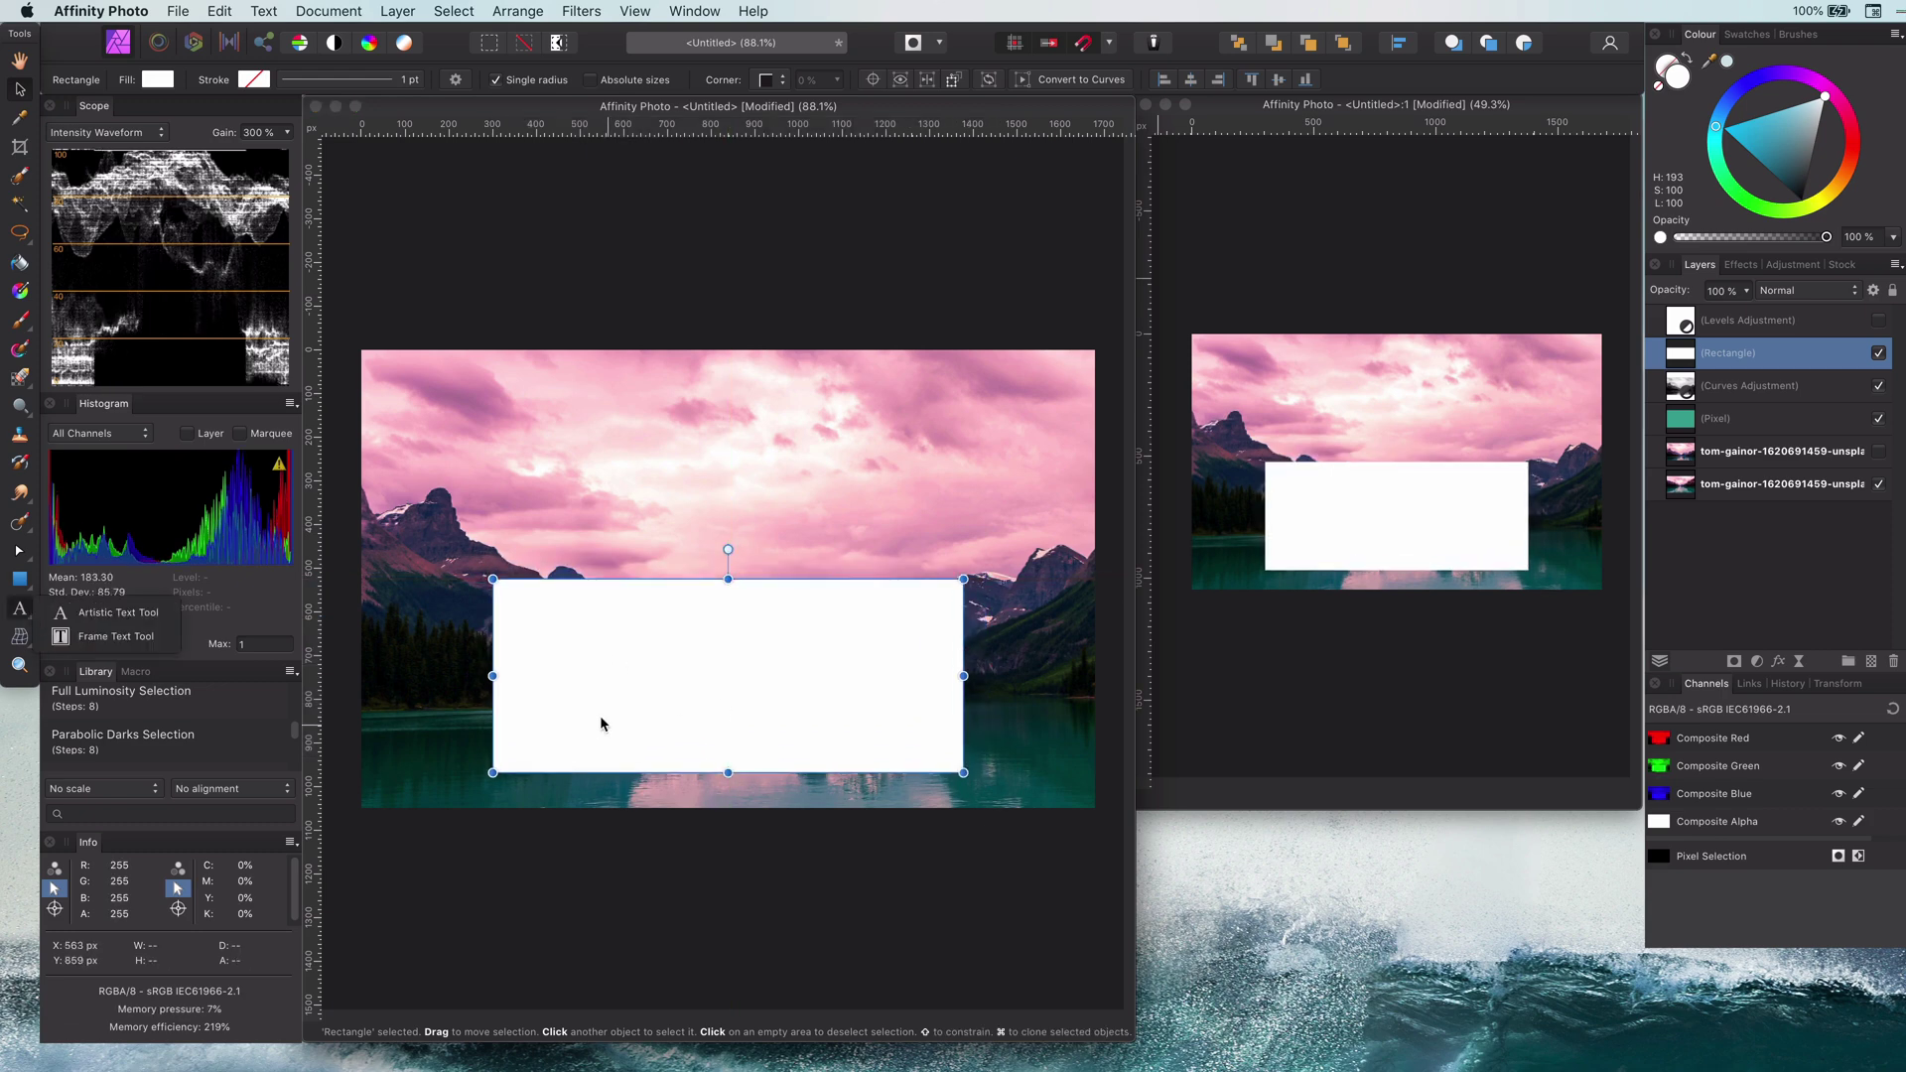
{"action": "left_click_drag", "start_coordinate": [564, 634], "coordinate": [554, 608]}
- Add the artistic text NATURE, scale it down, and place it over the white rectangle
{"action": "left_click", "coordinate": [20, 607]}
{"action": "left_click_drag", "start_coordinate": [495, 495], "coordinate": [558, 600]}
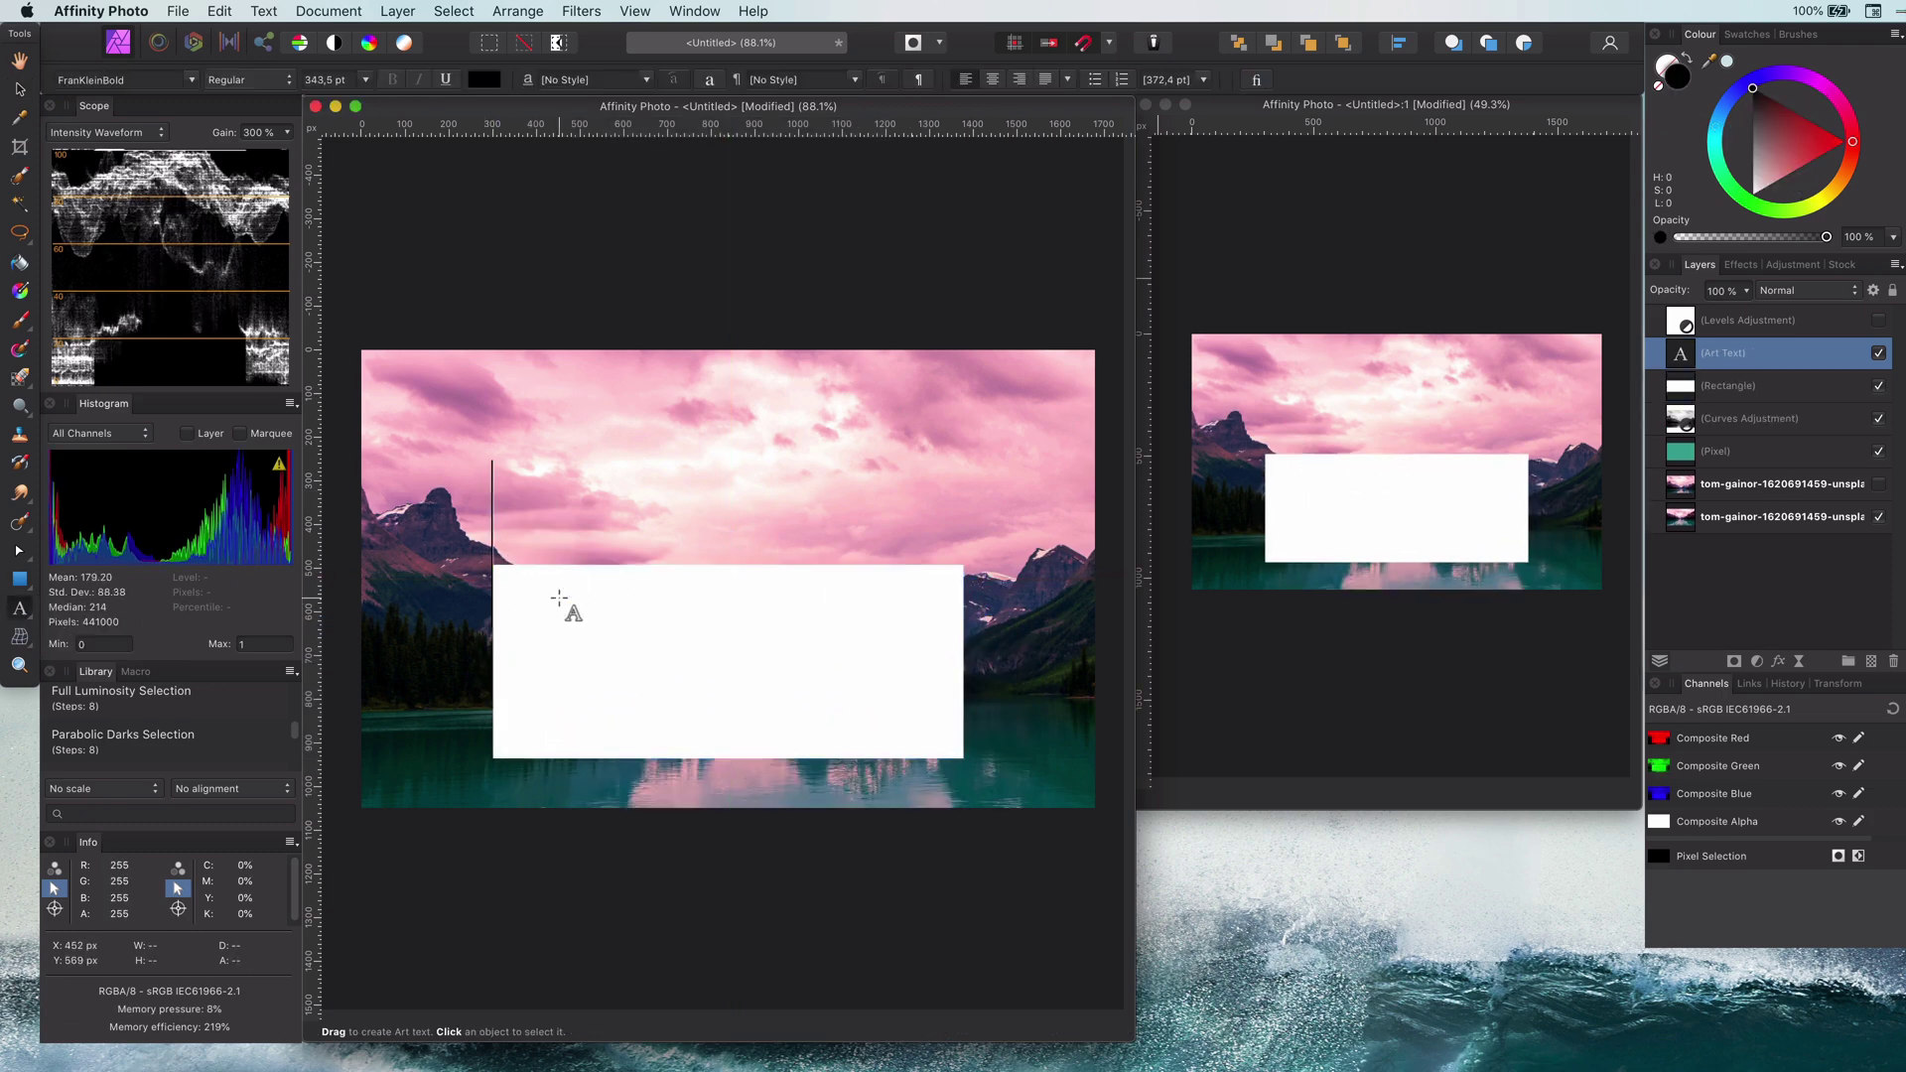
{"action": "type", "text": "NATURE"}
{"action": "key", "text": "Escape"}
{"action": "key", "text": "v"}
{"action": "left_click_drag", "start_coordinate": [1007, 494], "coordinate": [849, 527]}
{"action": "left_click_drag", "start_coordinate": [724, 567], "coordinate": [774, 665]}
- Change the font of the NATURE text to Novecento Wide UltraBold
{"action": "left_click", "coordinate": [191, 80]}
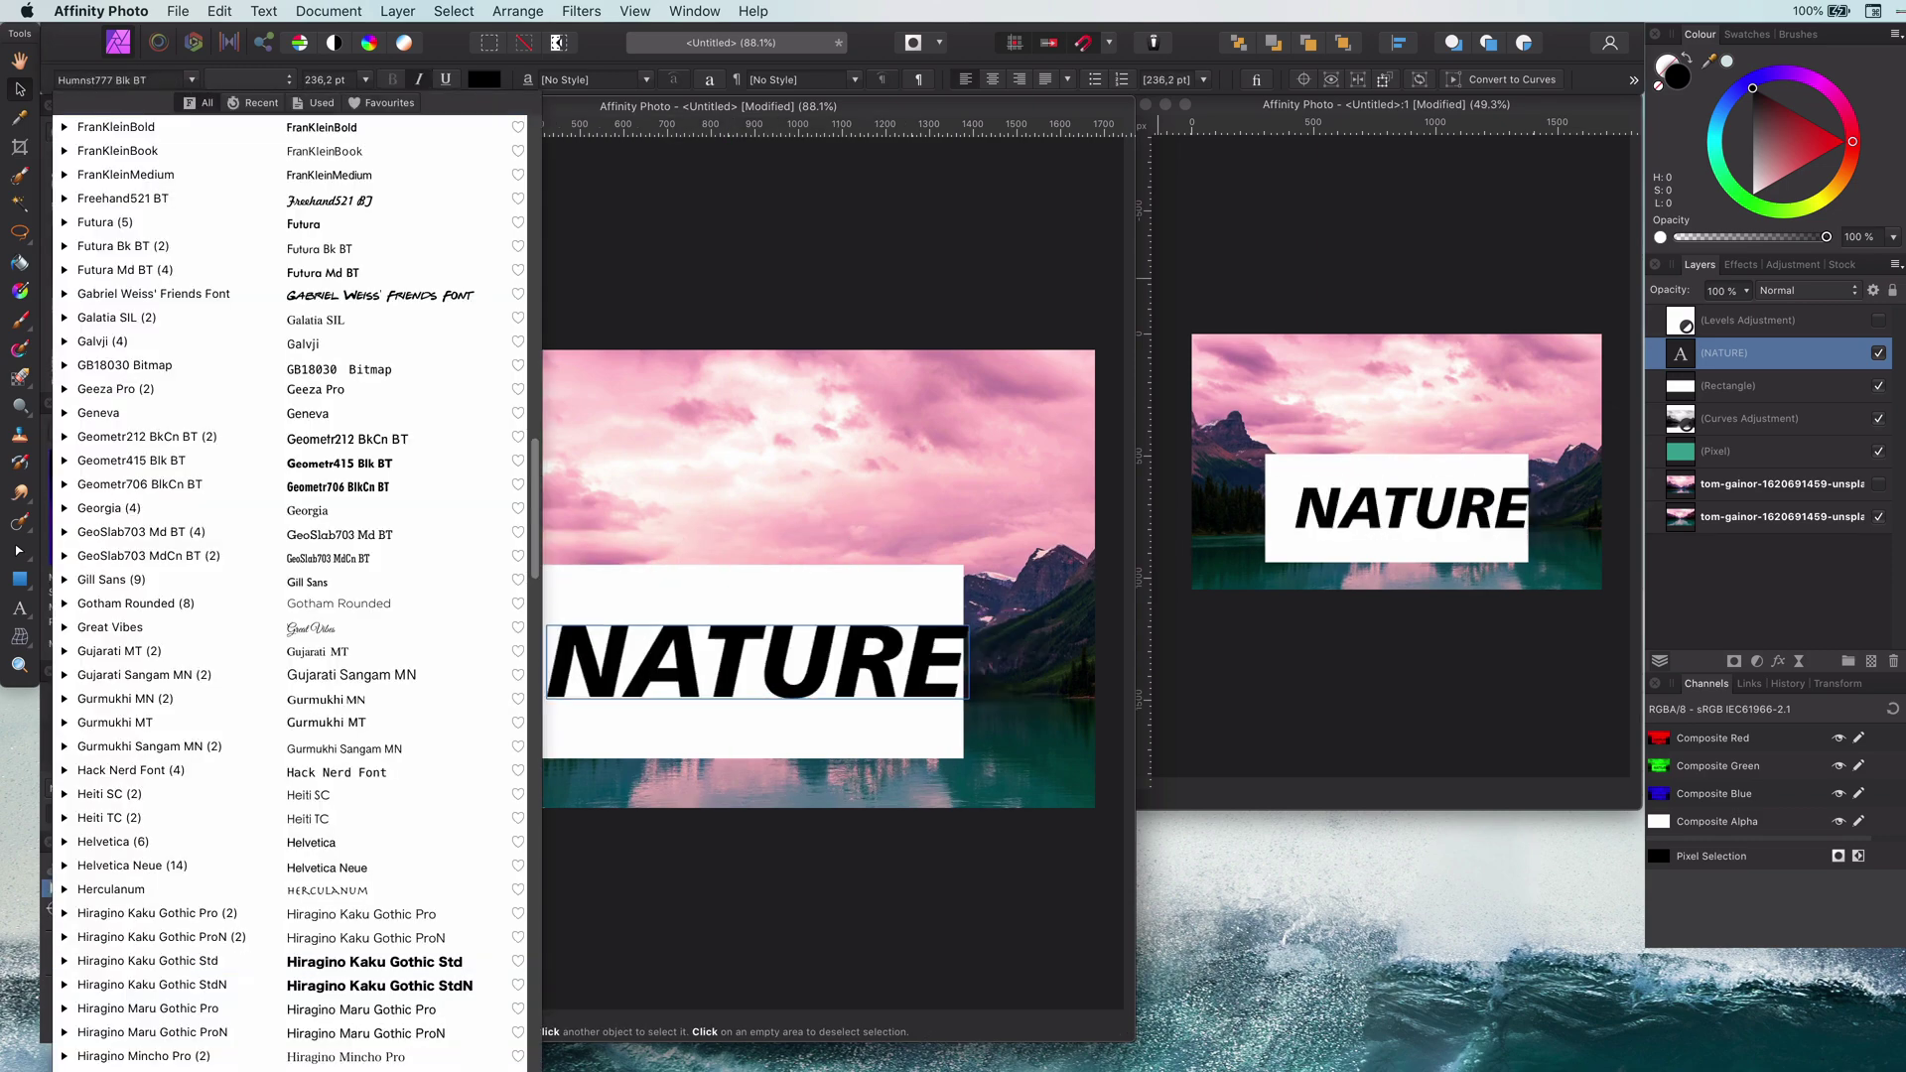
{"action": "scroll", "coordinate": [277, 593], "scroll_direction": "down", "scroll_amount": 15}
{"action": "scroll", "coordinate": [288, 595], "scroll_direction": "down", "scroll_amount": 5}
{"action": "left_click", "coordinate": [149, 668]}
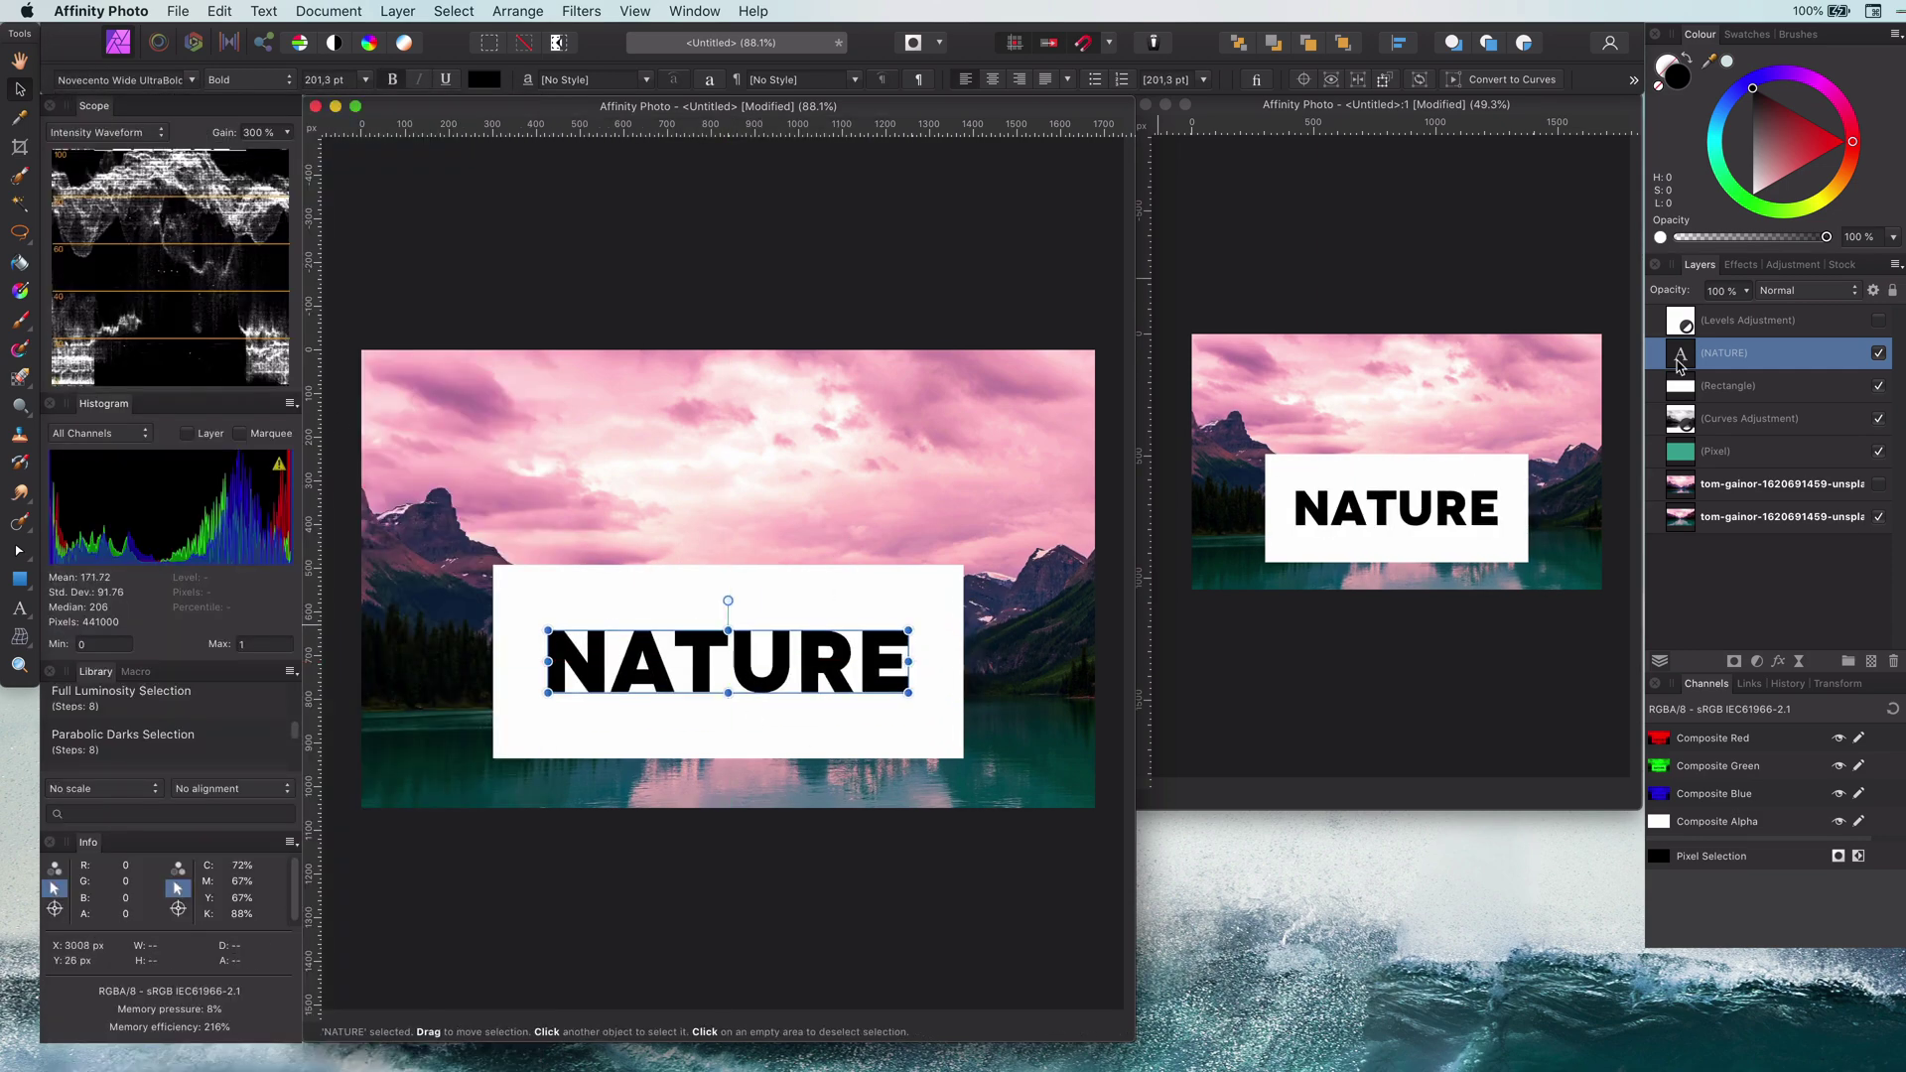
- Set the NATURE text's blend mode to Erase and nest it inside the Rectangle layer so it cuts only the rectangle
{"action": "left_click", "coordinate": [1806, 290]}
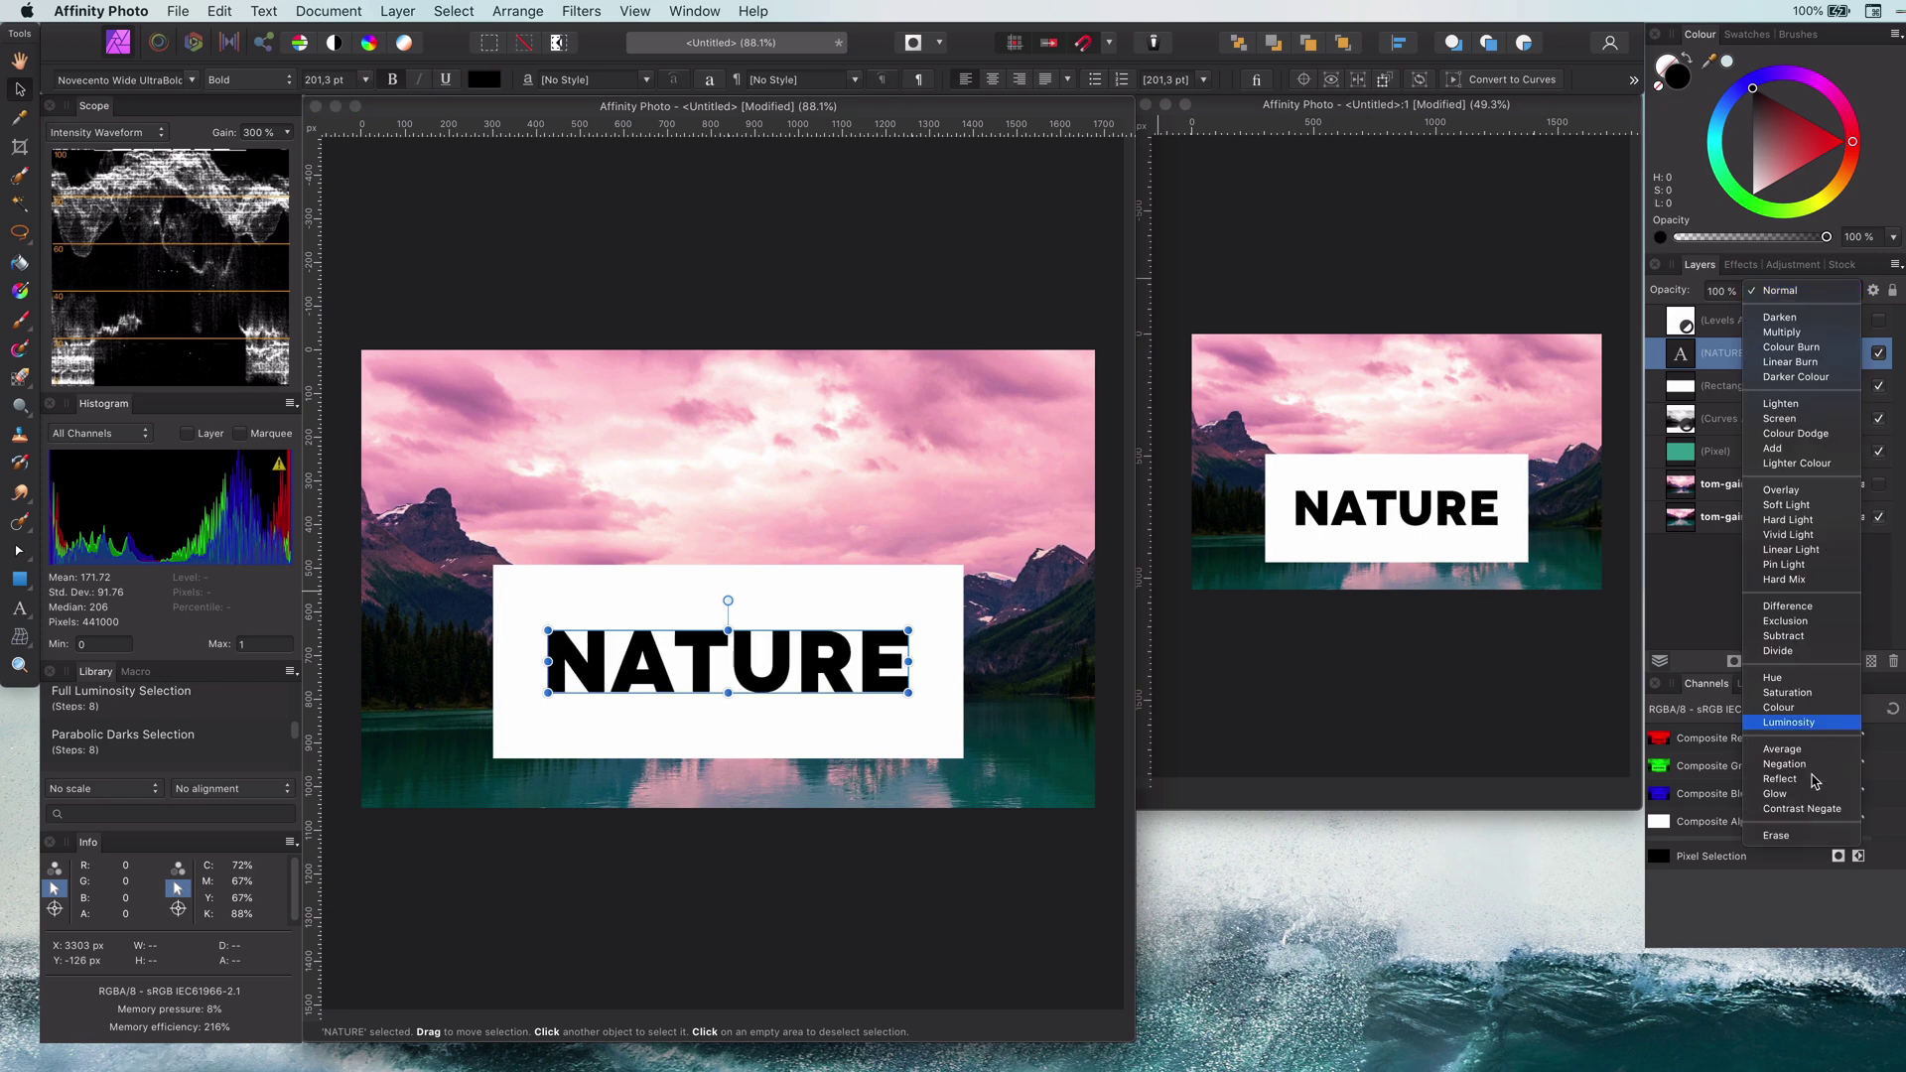
{"action": "left_click", "coordinate": [1809, 835]}
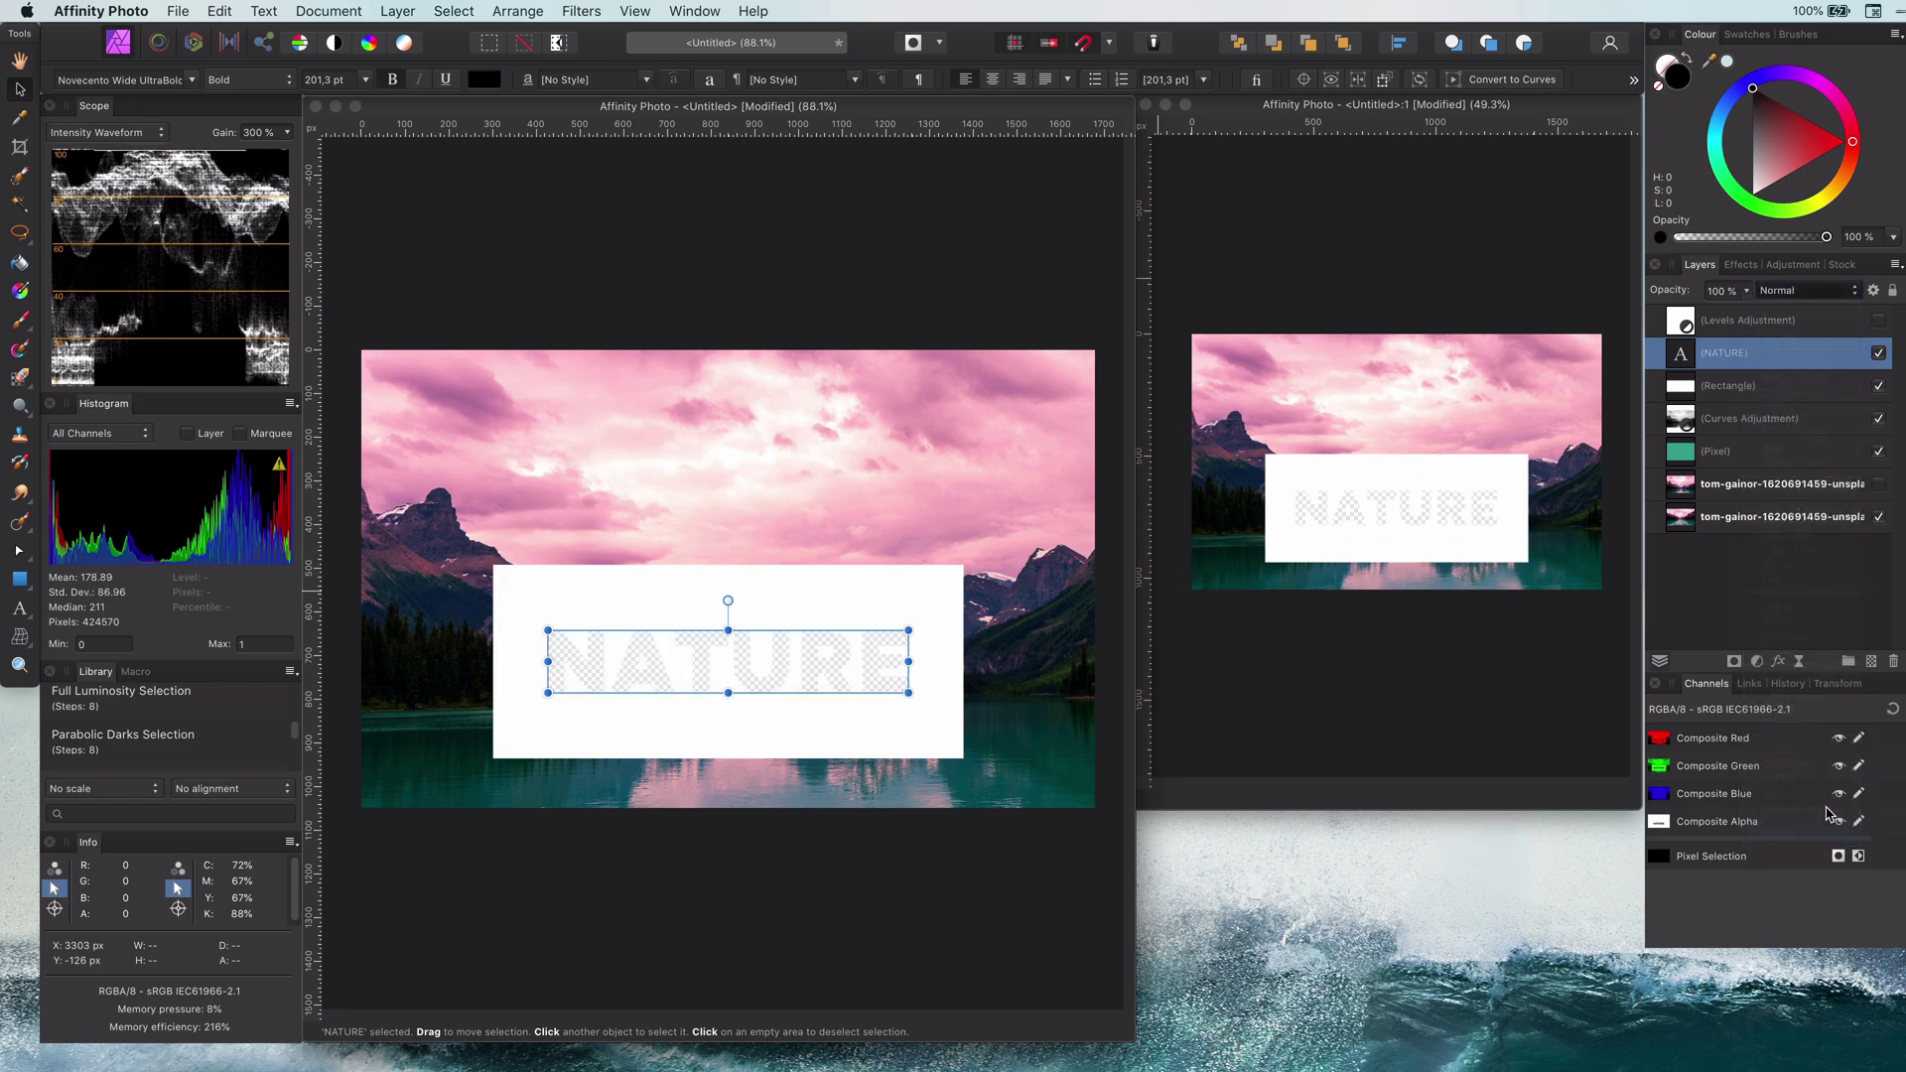
{"action": "left_click", "coordinate": [1714, 388], "text": "shift"}
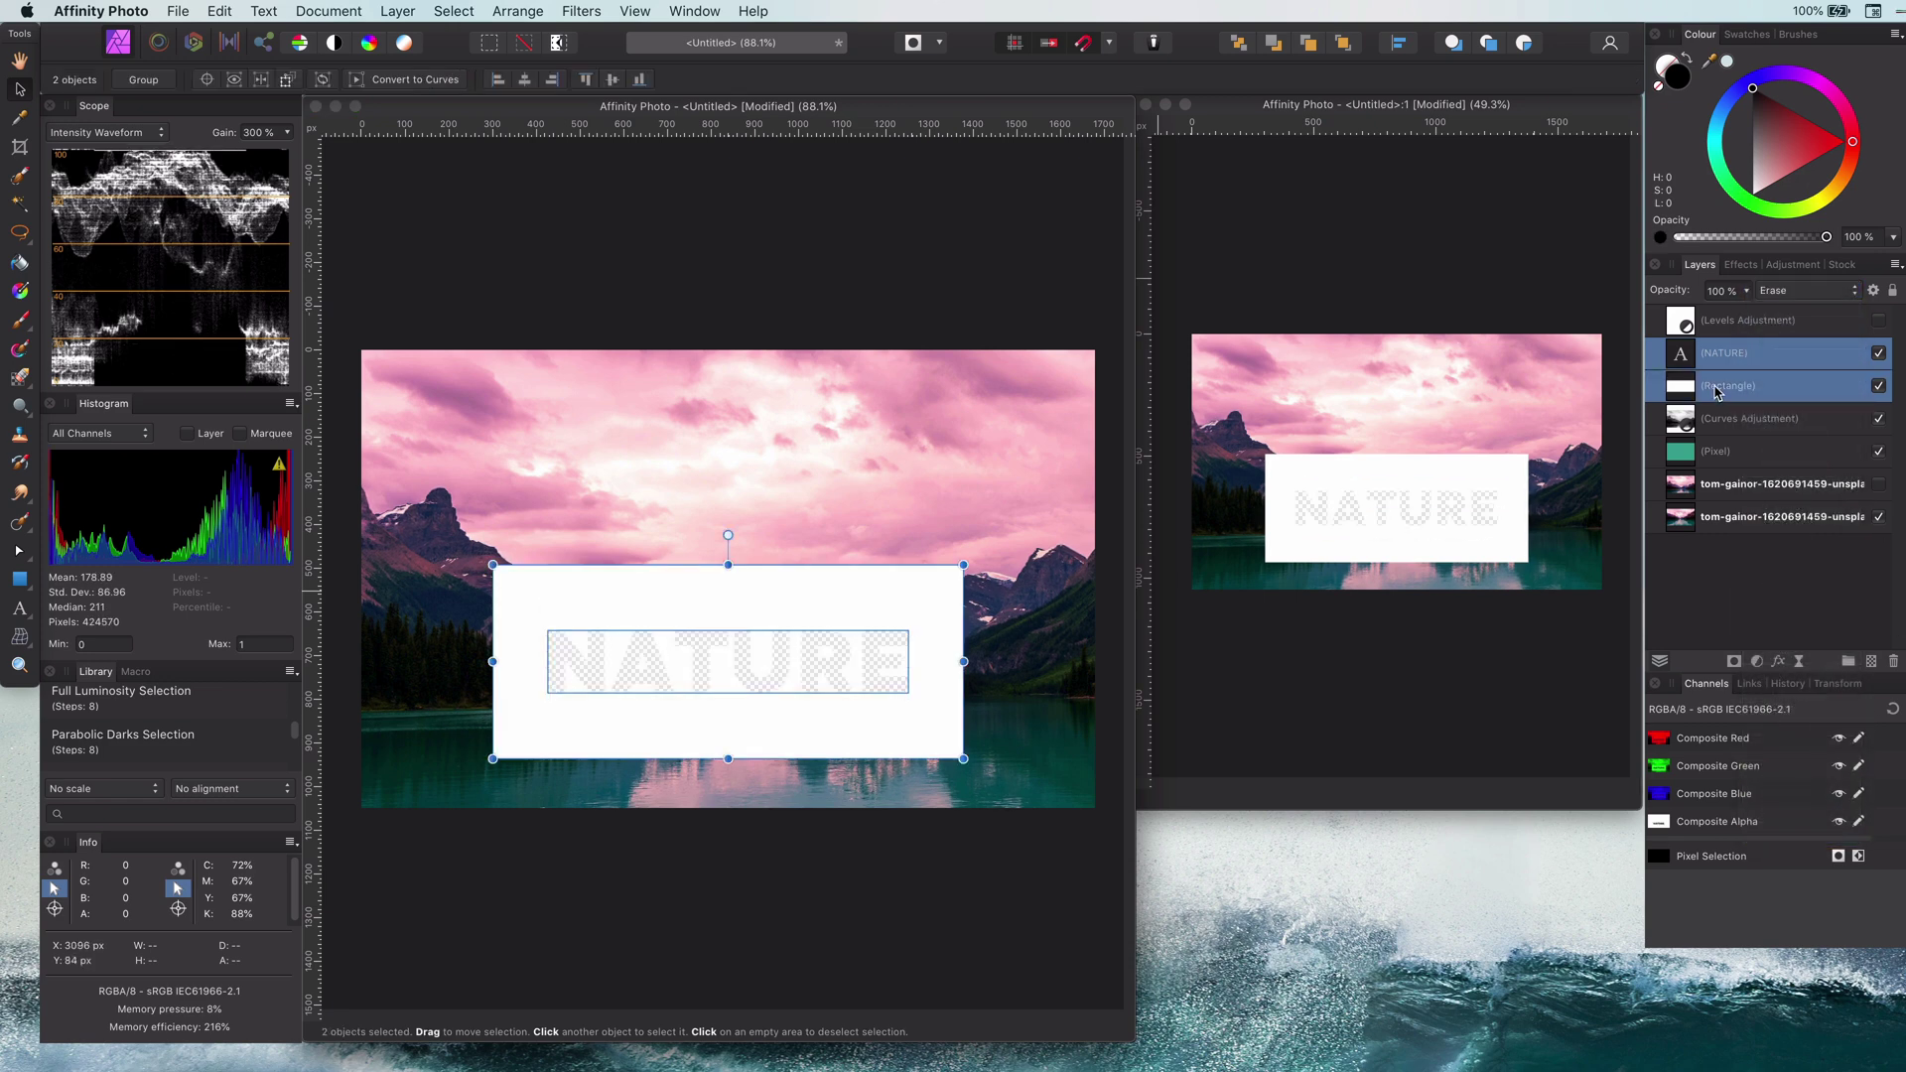
{"action": "left_click", "coordinate": [1685, 358]}
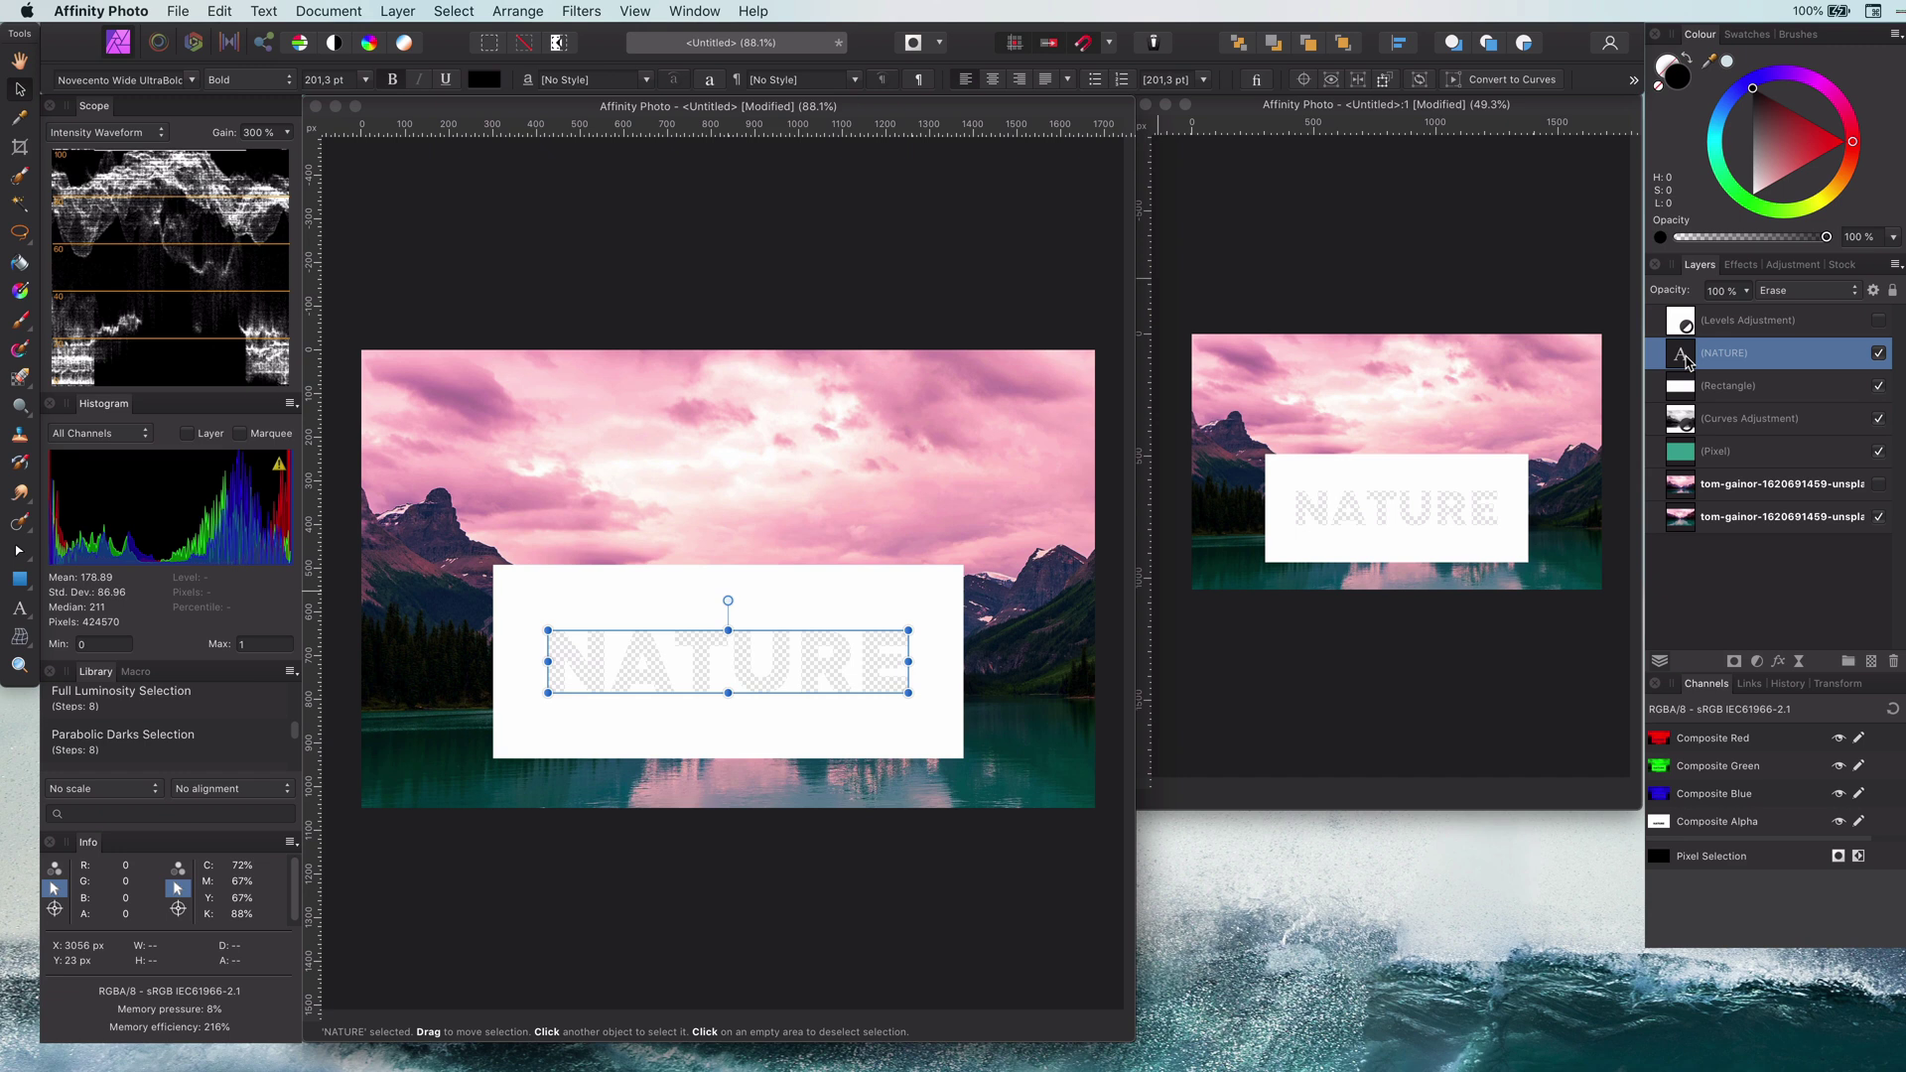
{"action": "left_click_drag", "start_coordinate": [1684, 360], "coordinate": [1734, 389]}
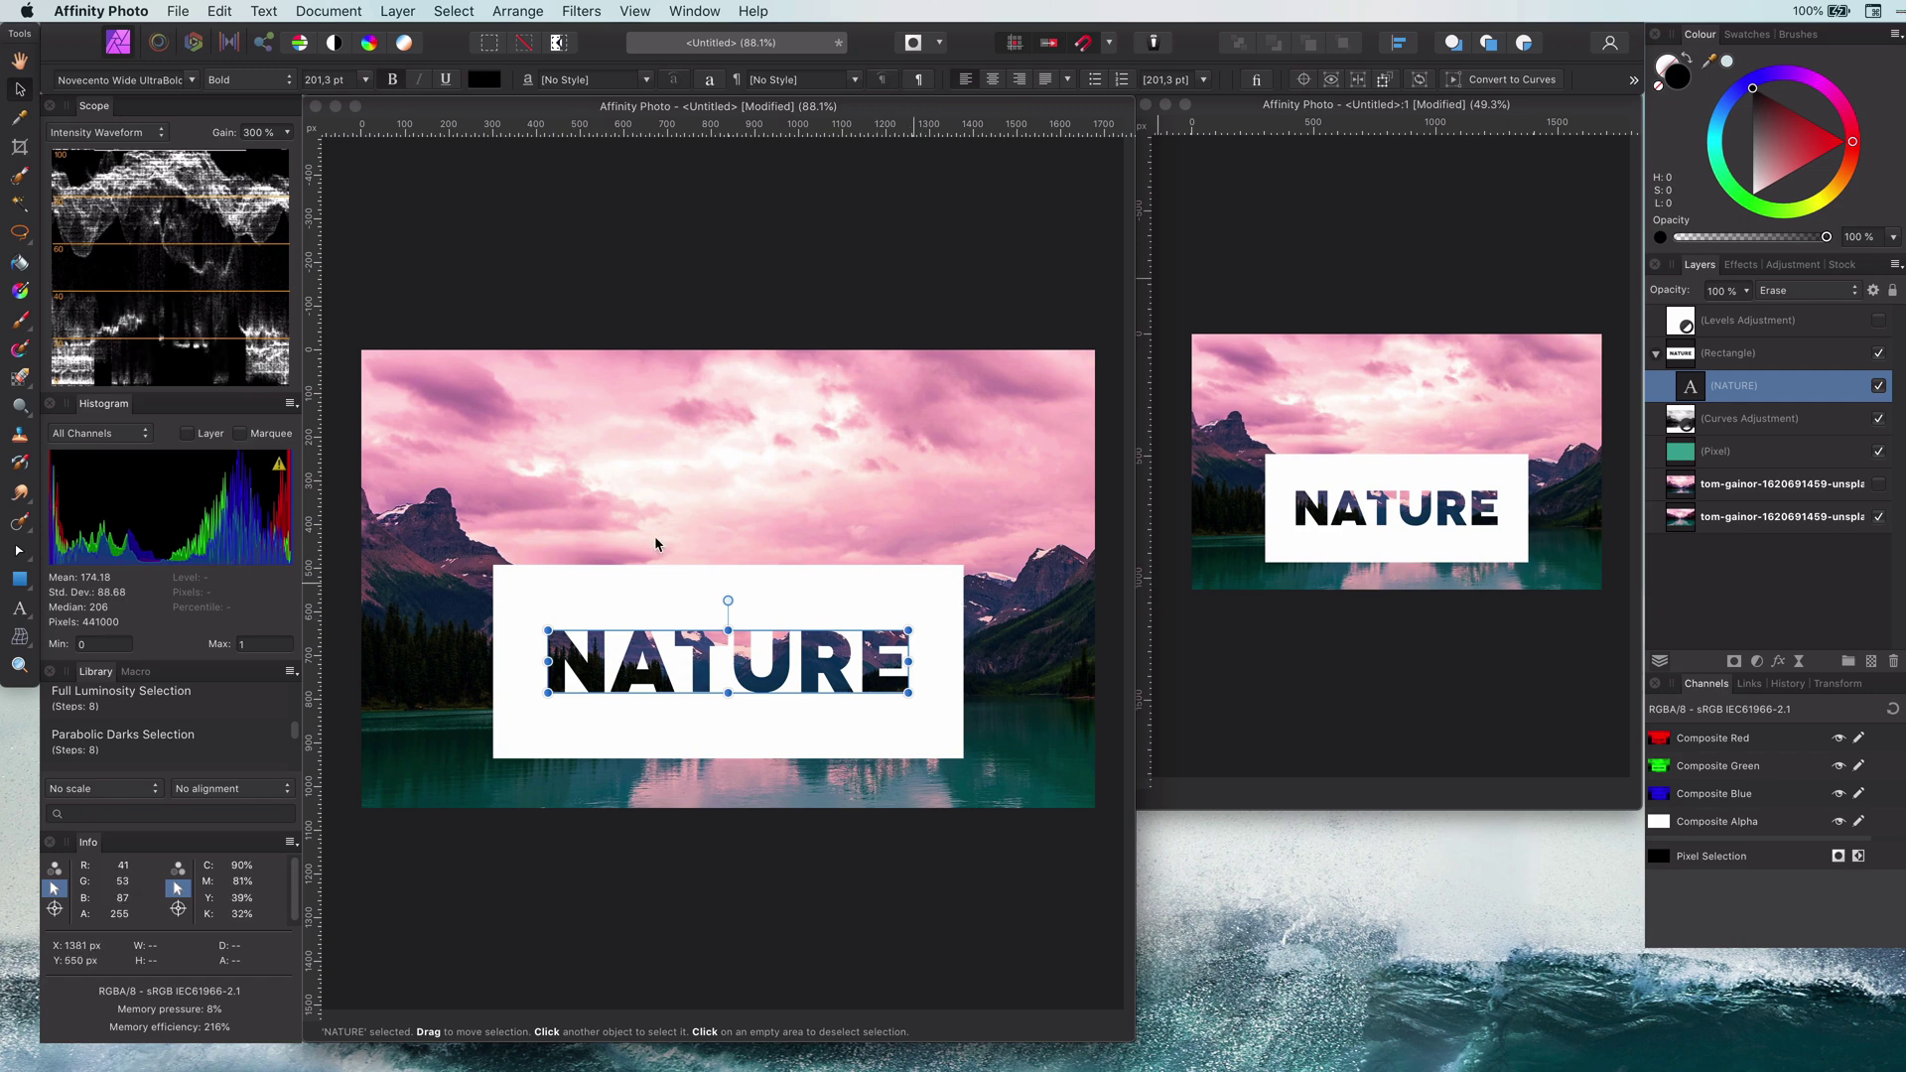
{"action": "left_click", "coordinate": [572, 498]}
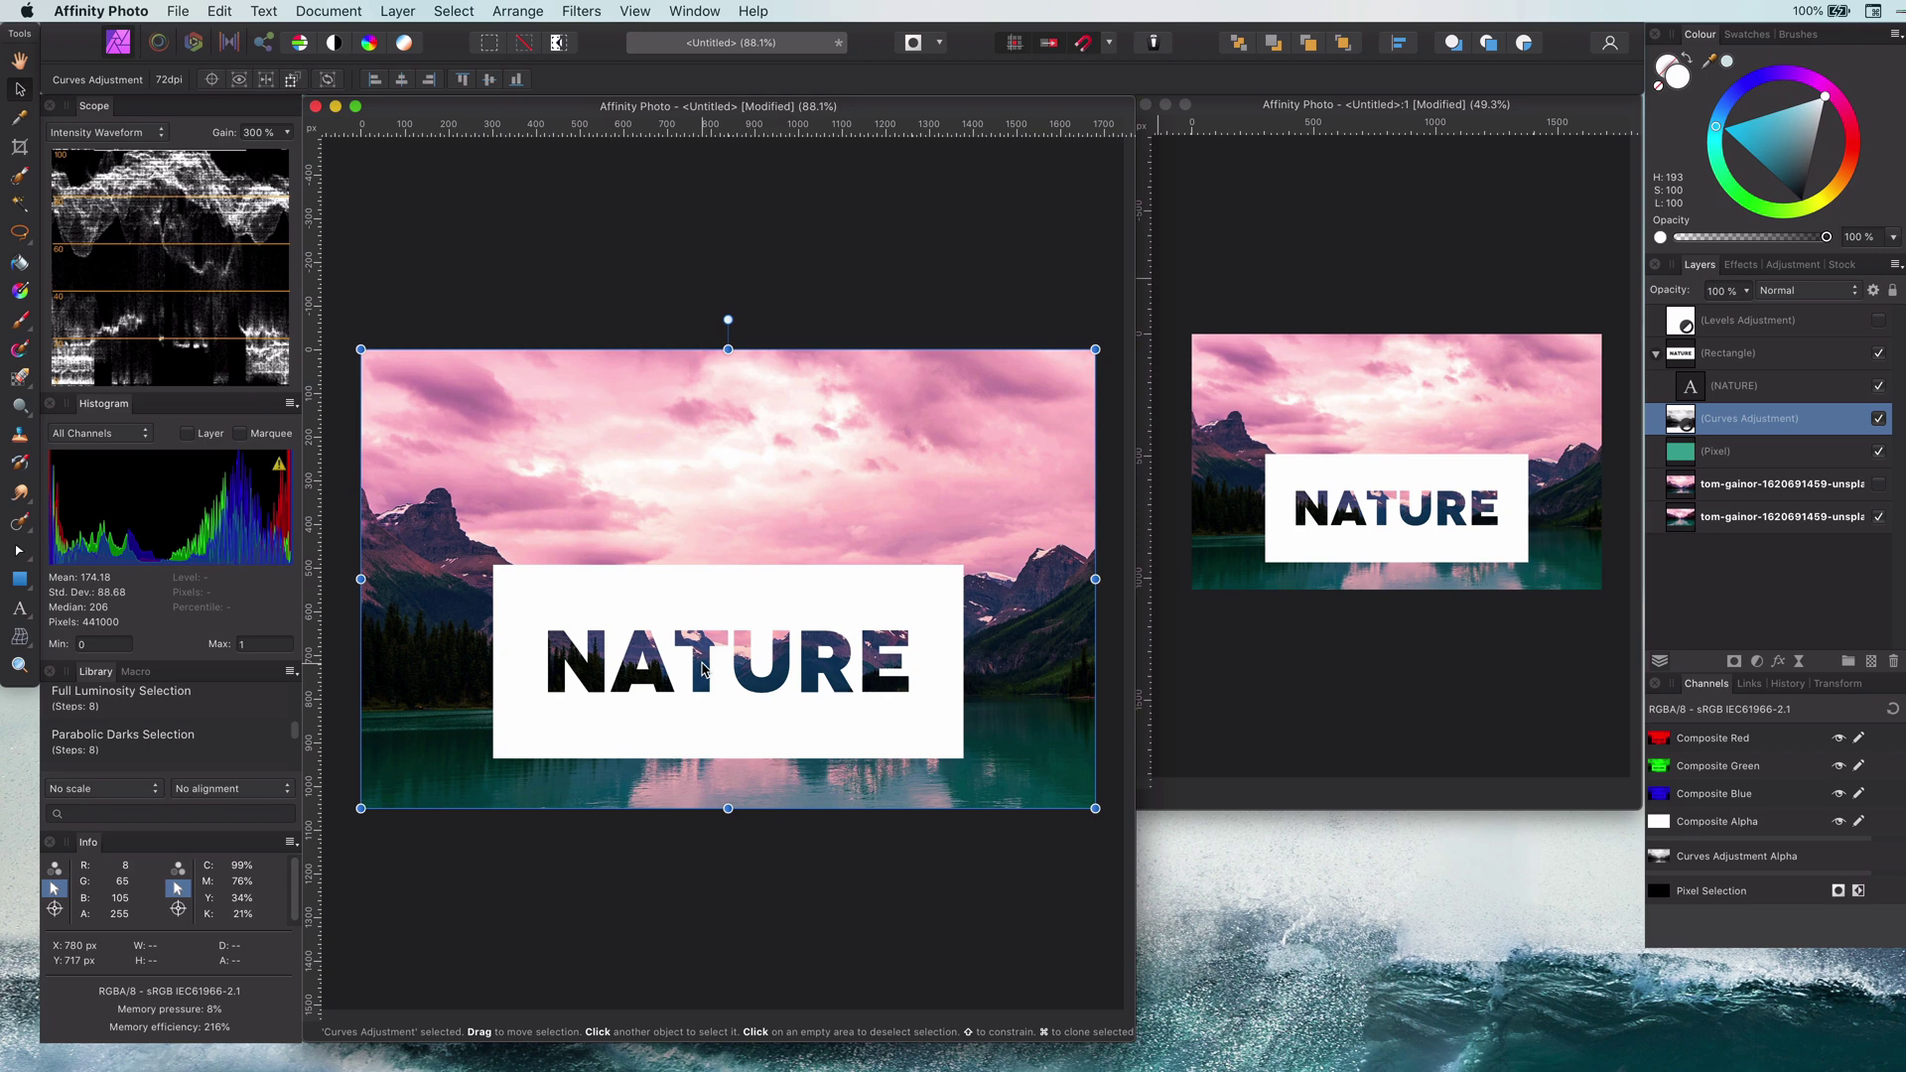
- Replace the NATURE text inside the Rectangle layer with LAKE
{"action": "left_click", "coordinate": [1704, 392]}
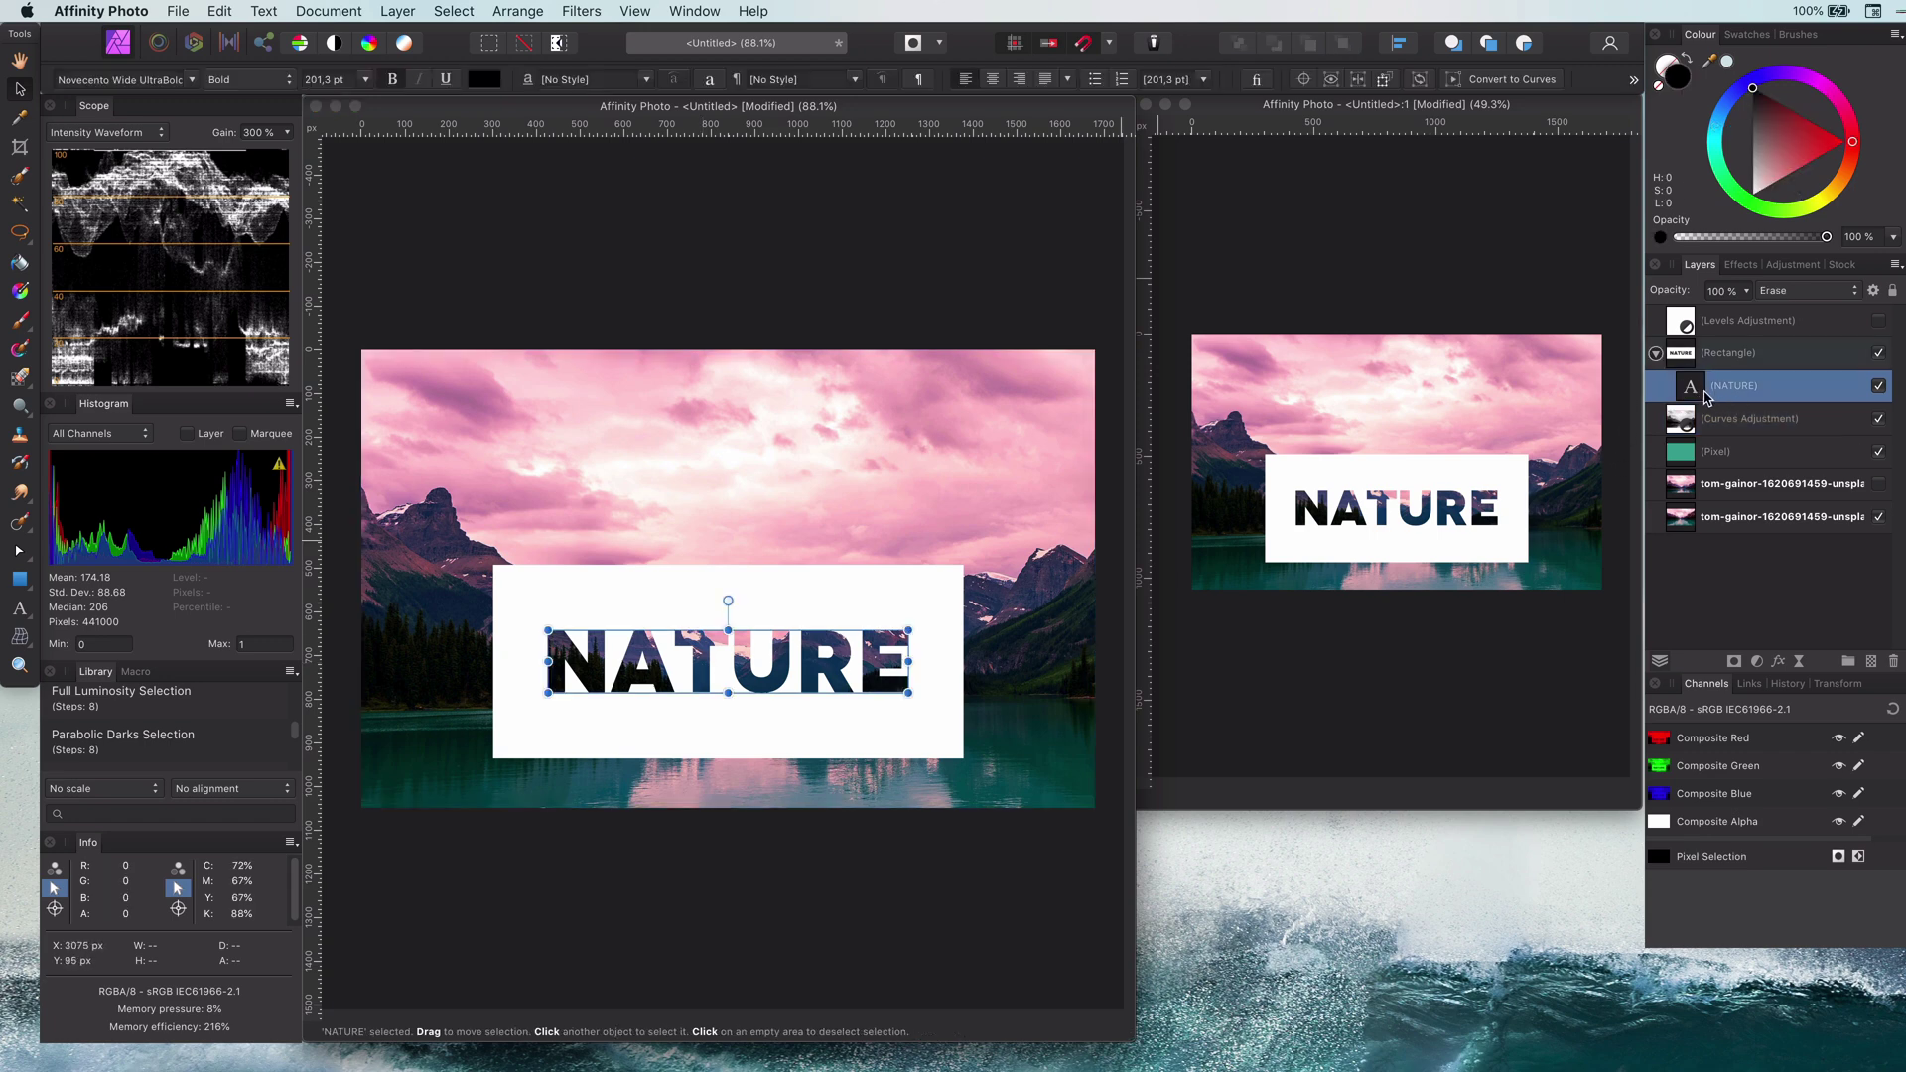
{"action": "double_click", "coordinate": [708, 663]}
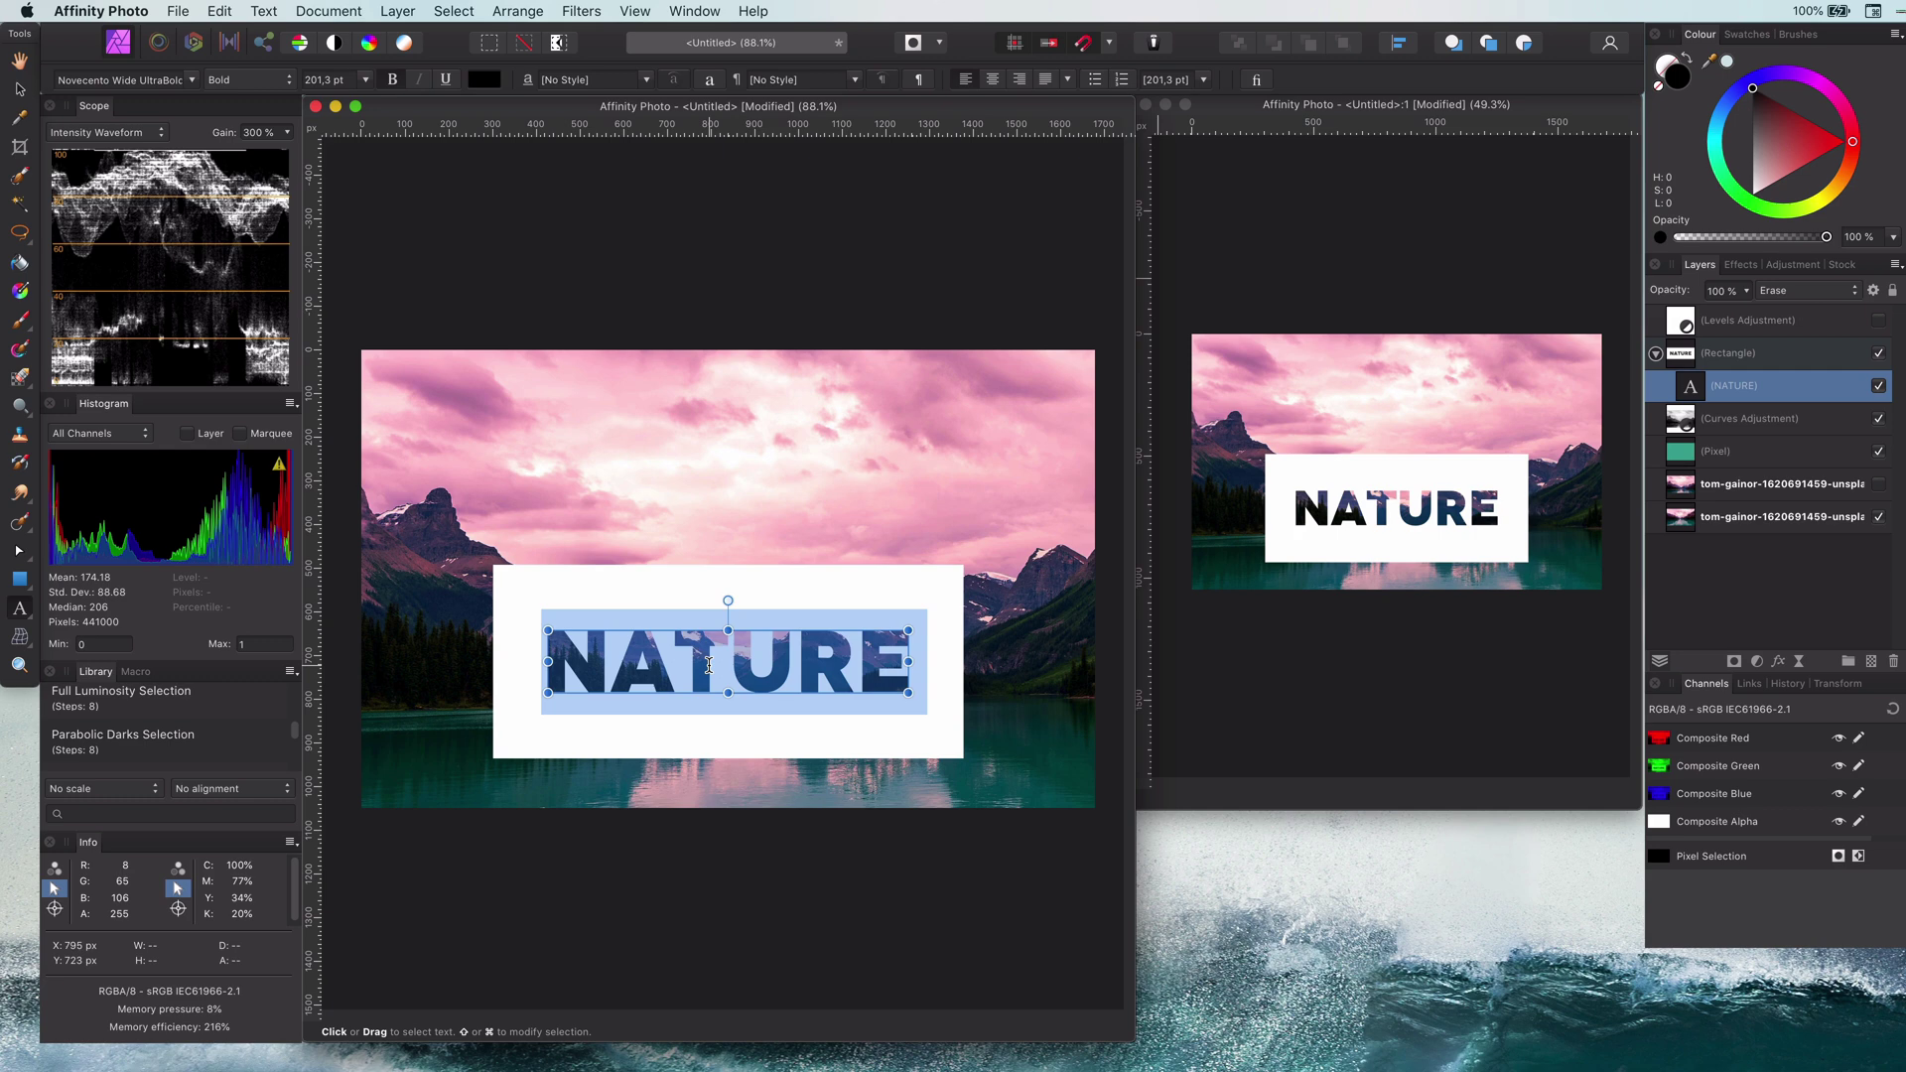
{"action": "type", "text": "LAKE"}
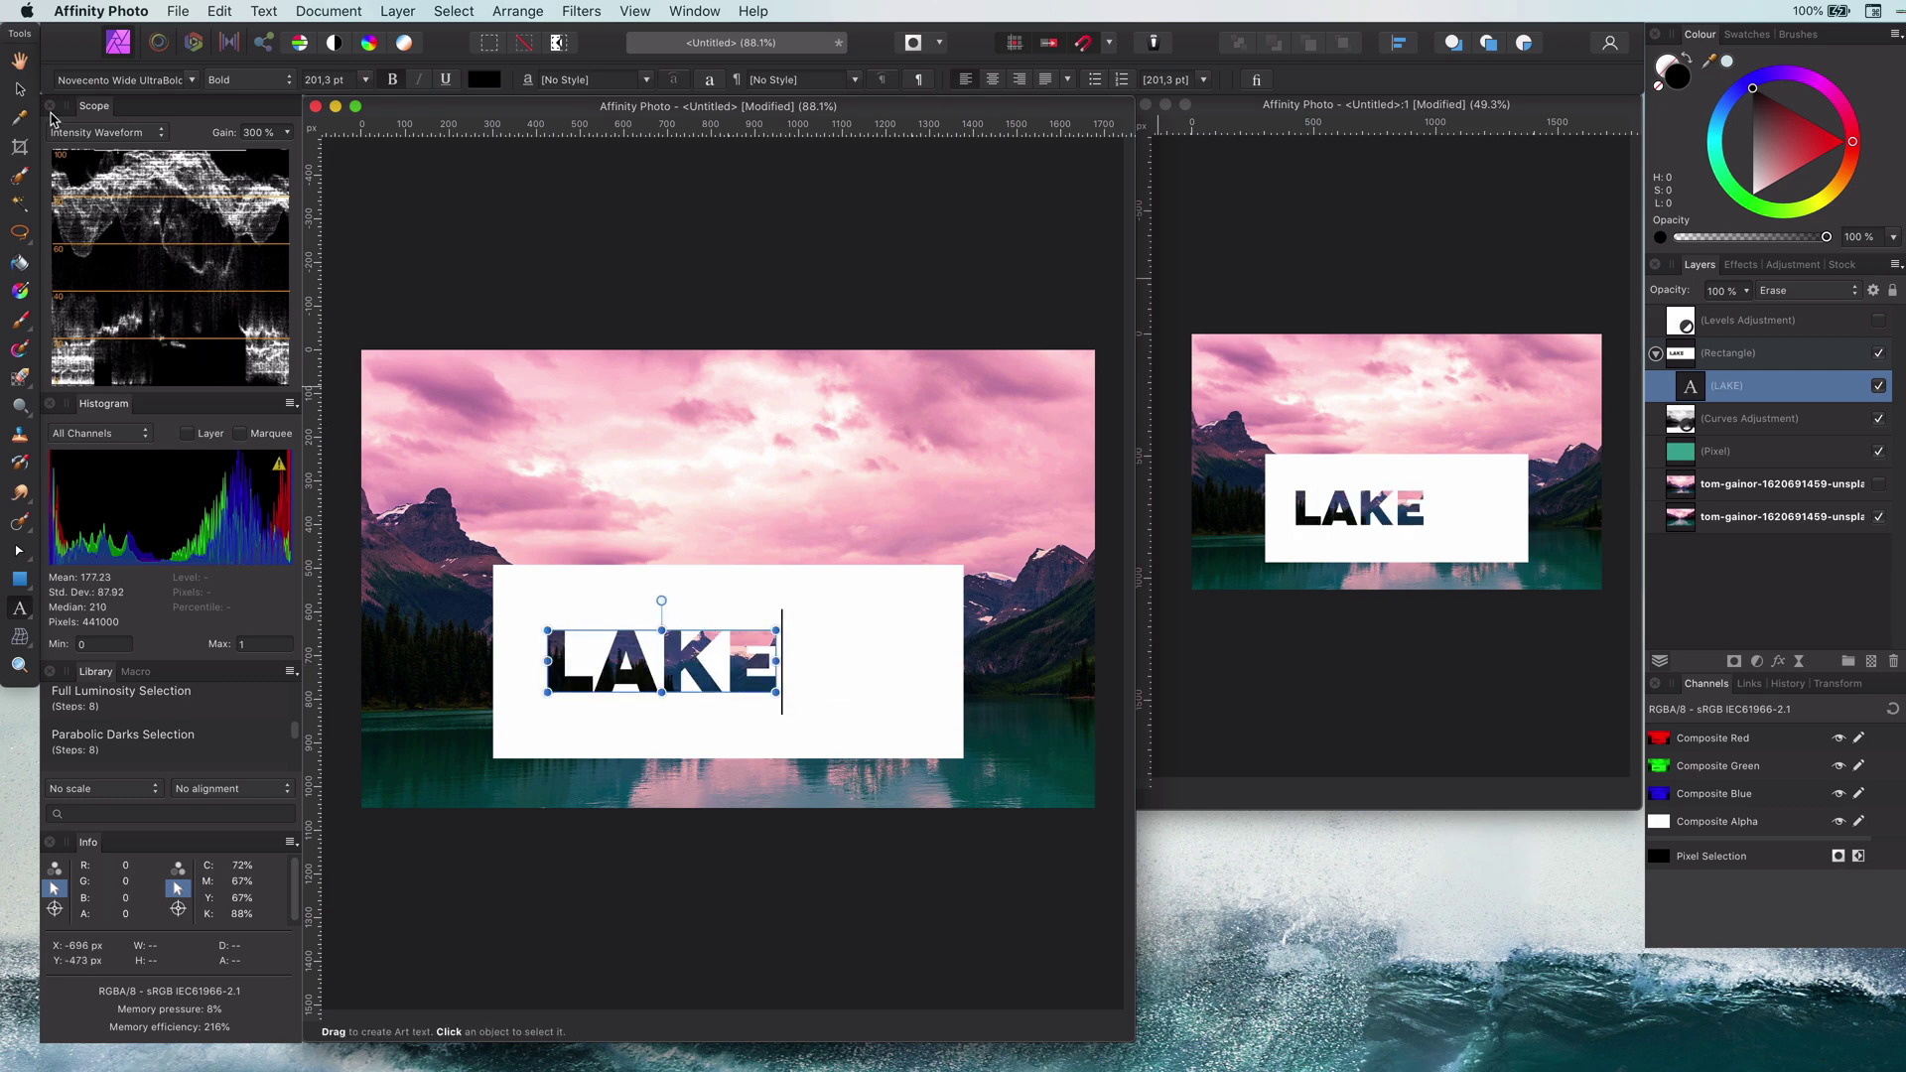
{"action": "key", "text": "Escape"}
- Enlarge the LAKE text proportionally to about 795 × 215 px and move it to the middle of the white rectangle
{"action": "left_click_drag", "start_coordinate": [776, 630], "coordinate": [895, 587]}
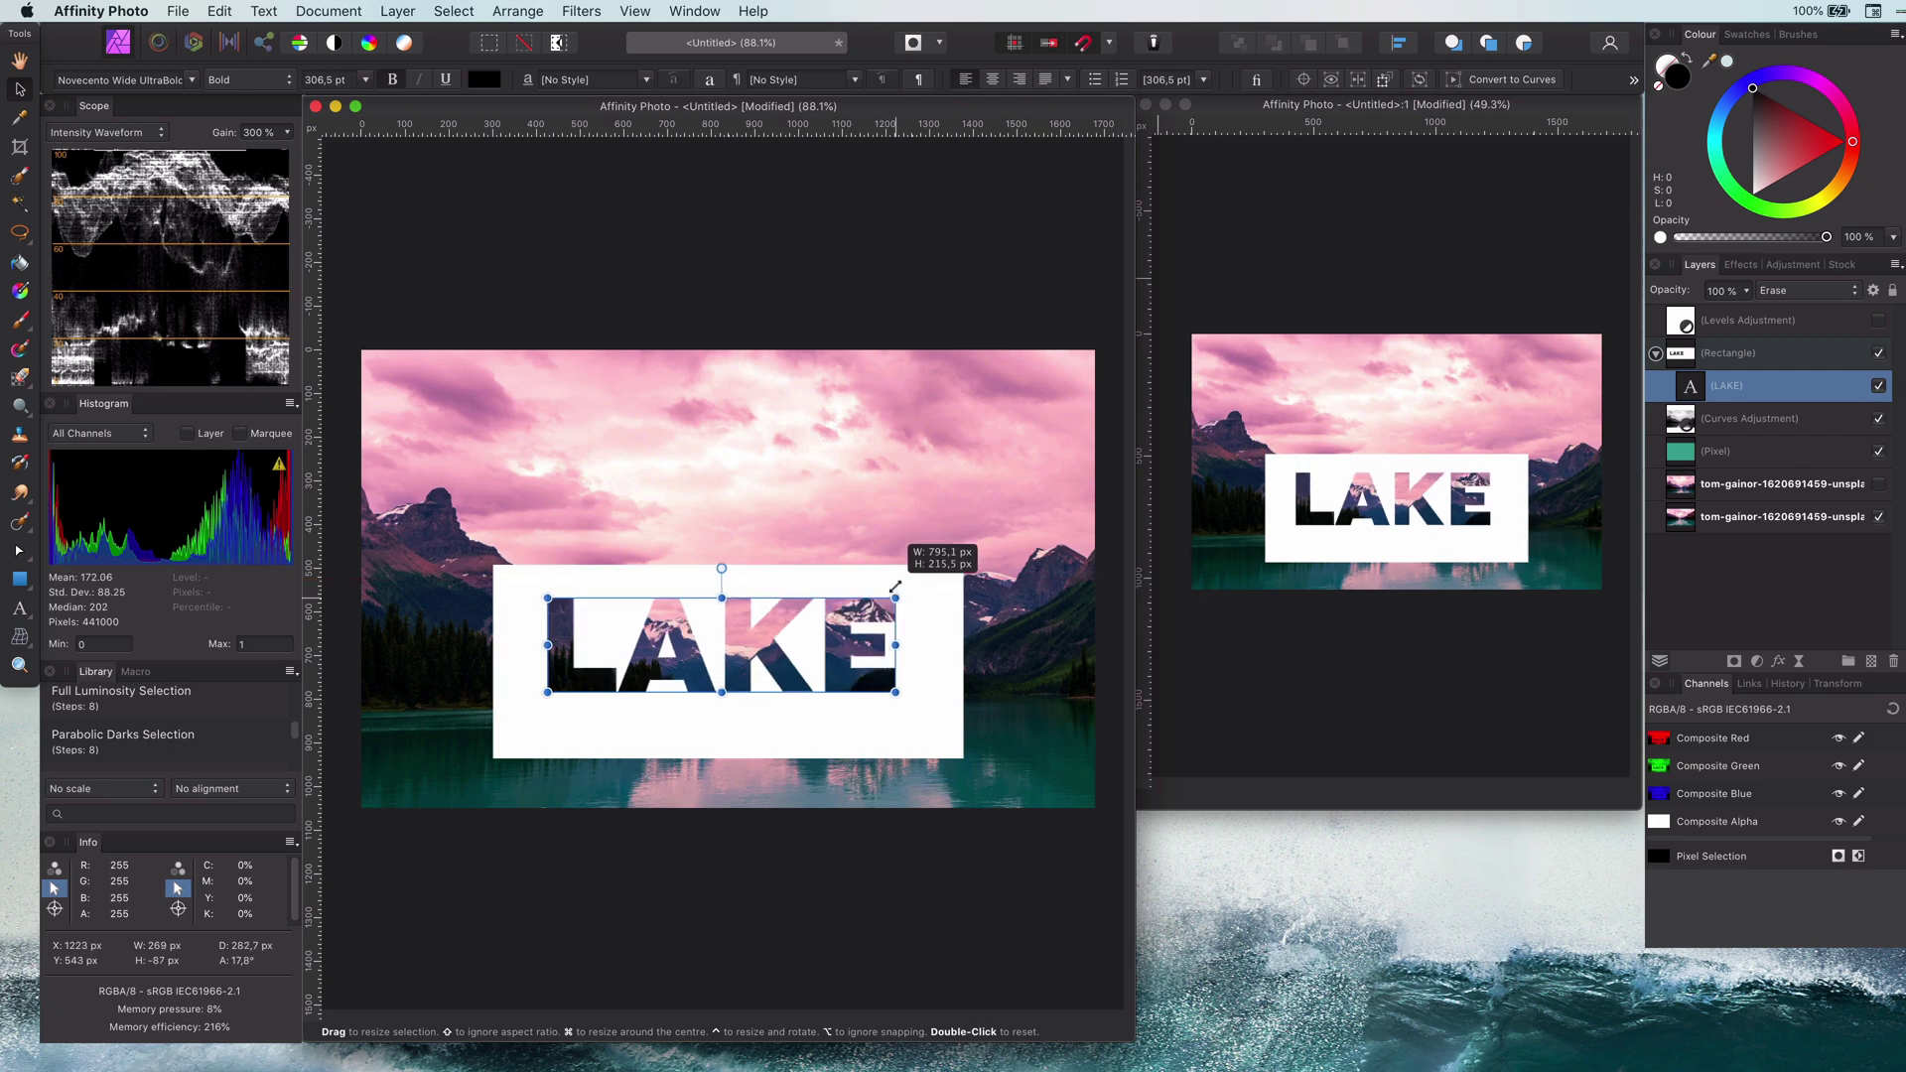
{"action": "left_click_drag", "start_coordinate": [835, 668], "coordinate": [842, 684]}
{"action": "left_click", "coordinate": [893, 953]}
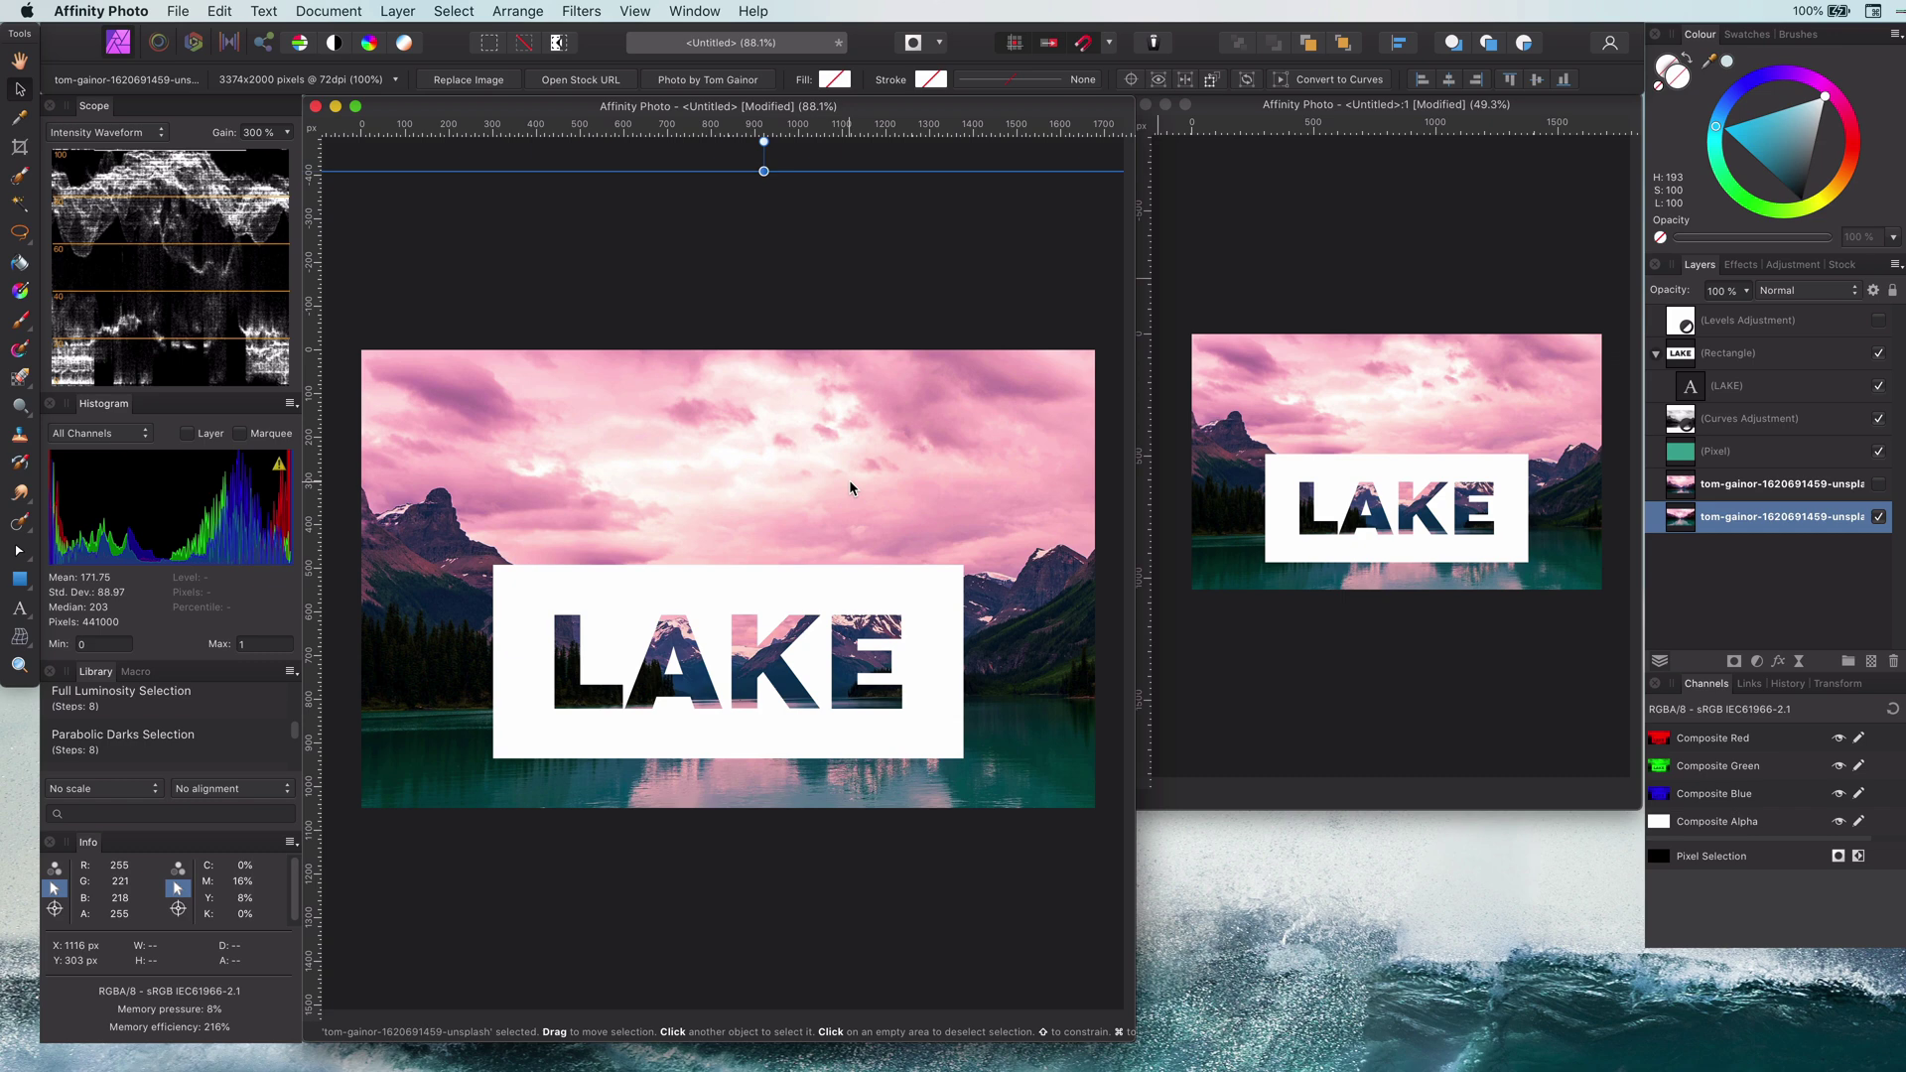
- Load a luminosity selection from the bottom lake photo layer
{"action": "left_click", "coordinate": [836, 474]}
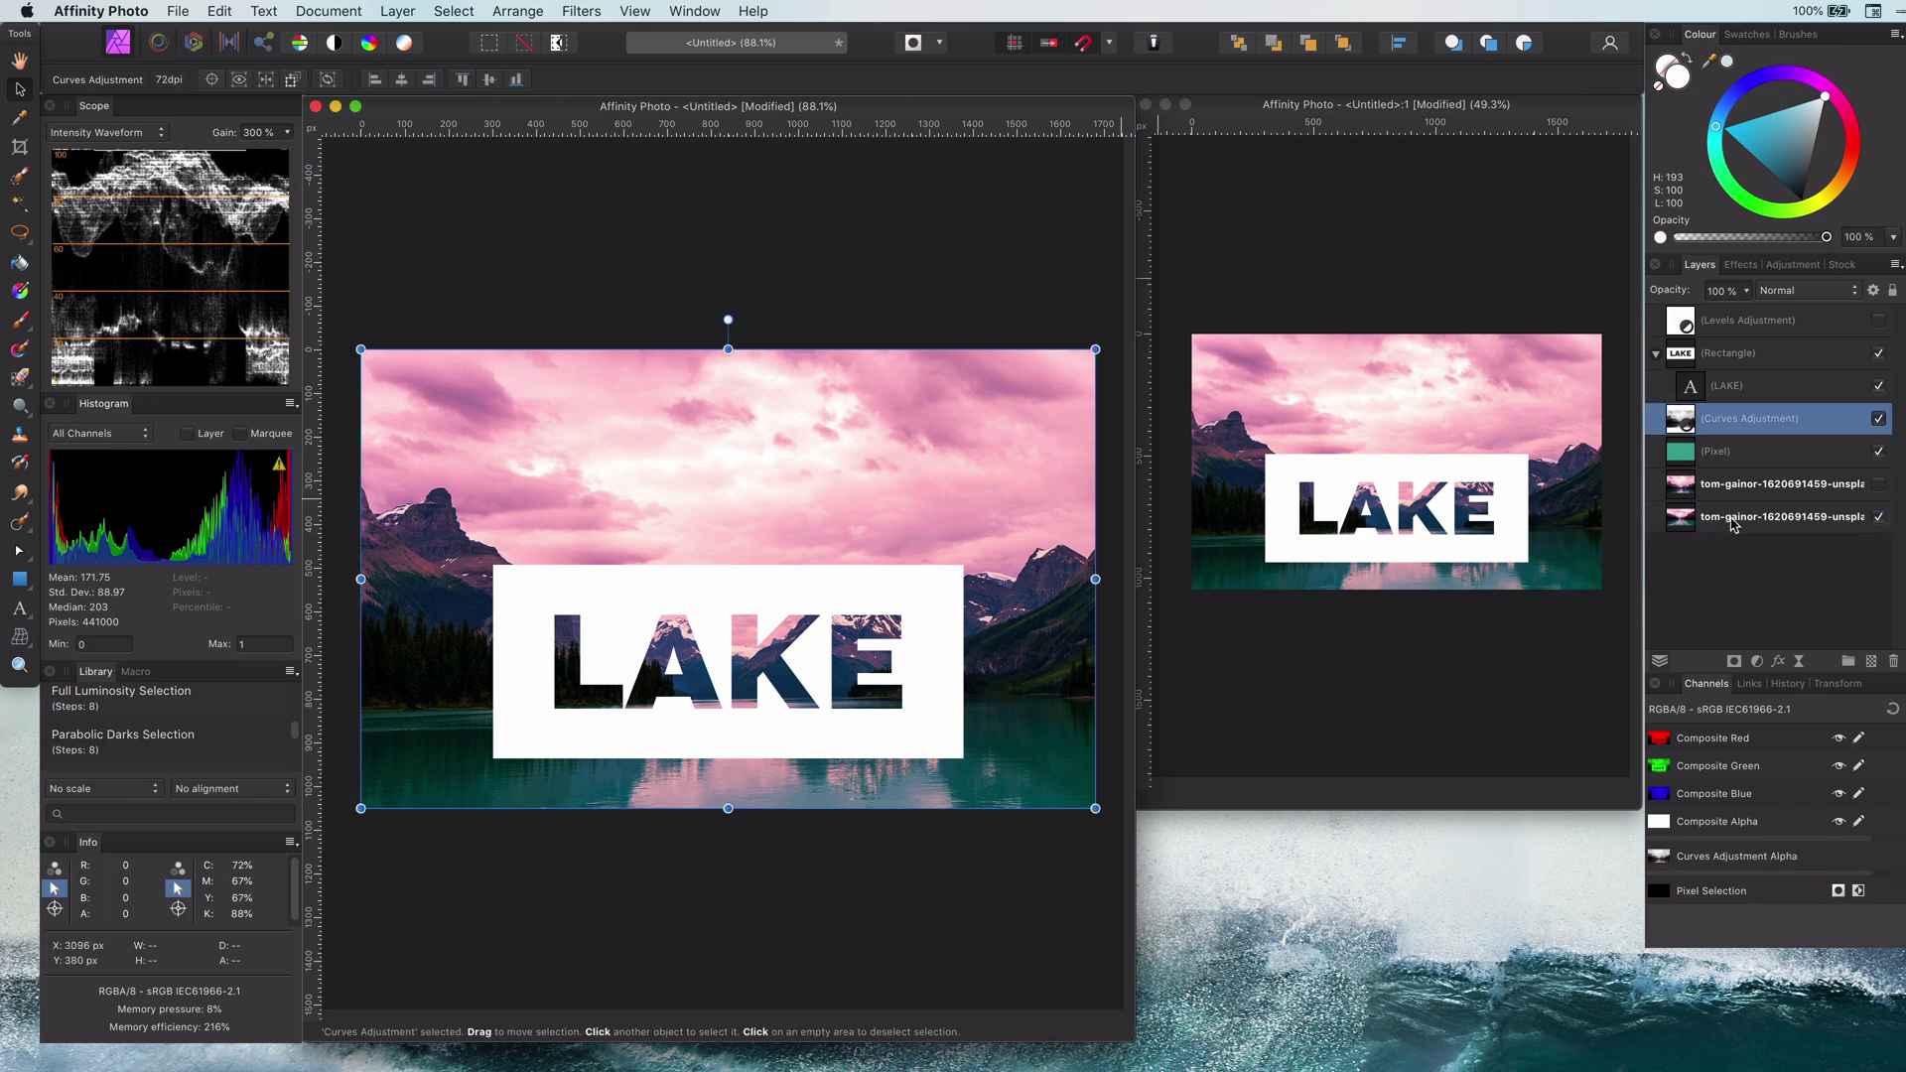
{"action": "left_click", "coordinate": [1701, 492]}
{"action": "left_click", "coordinate": [1684, 523], "text": "alt+super"}
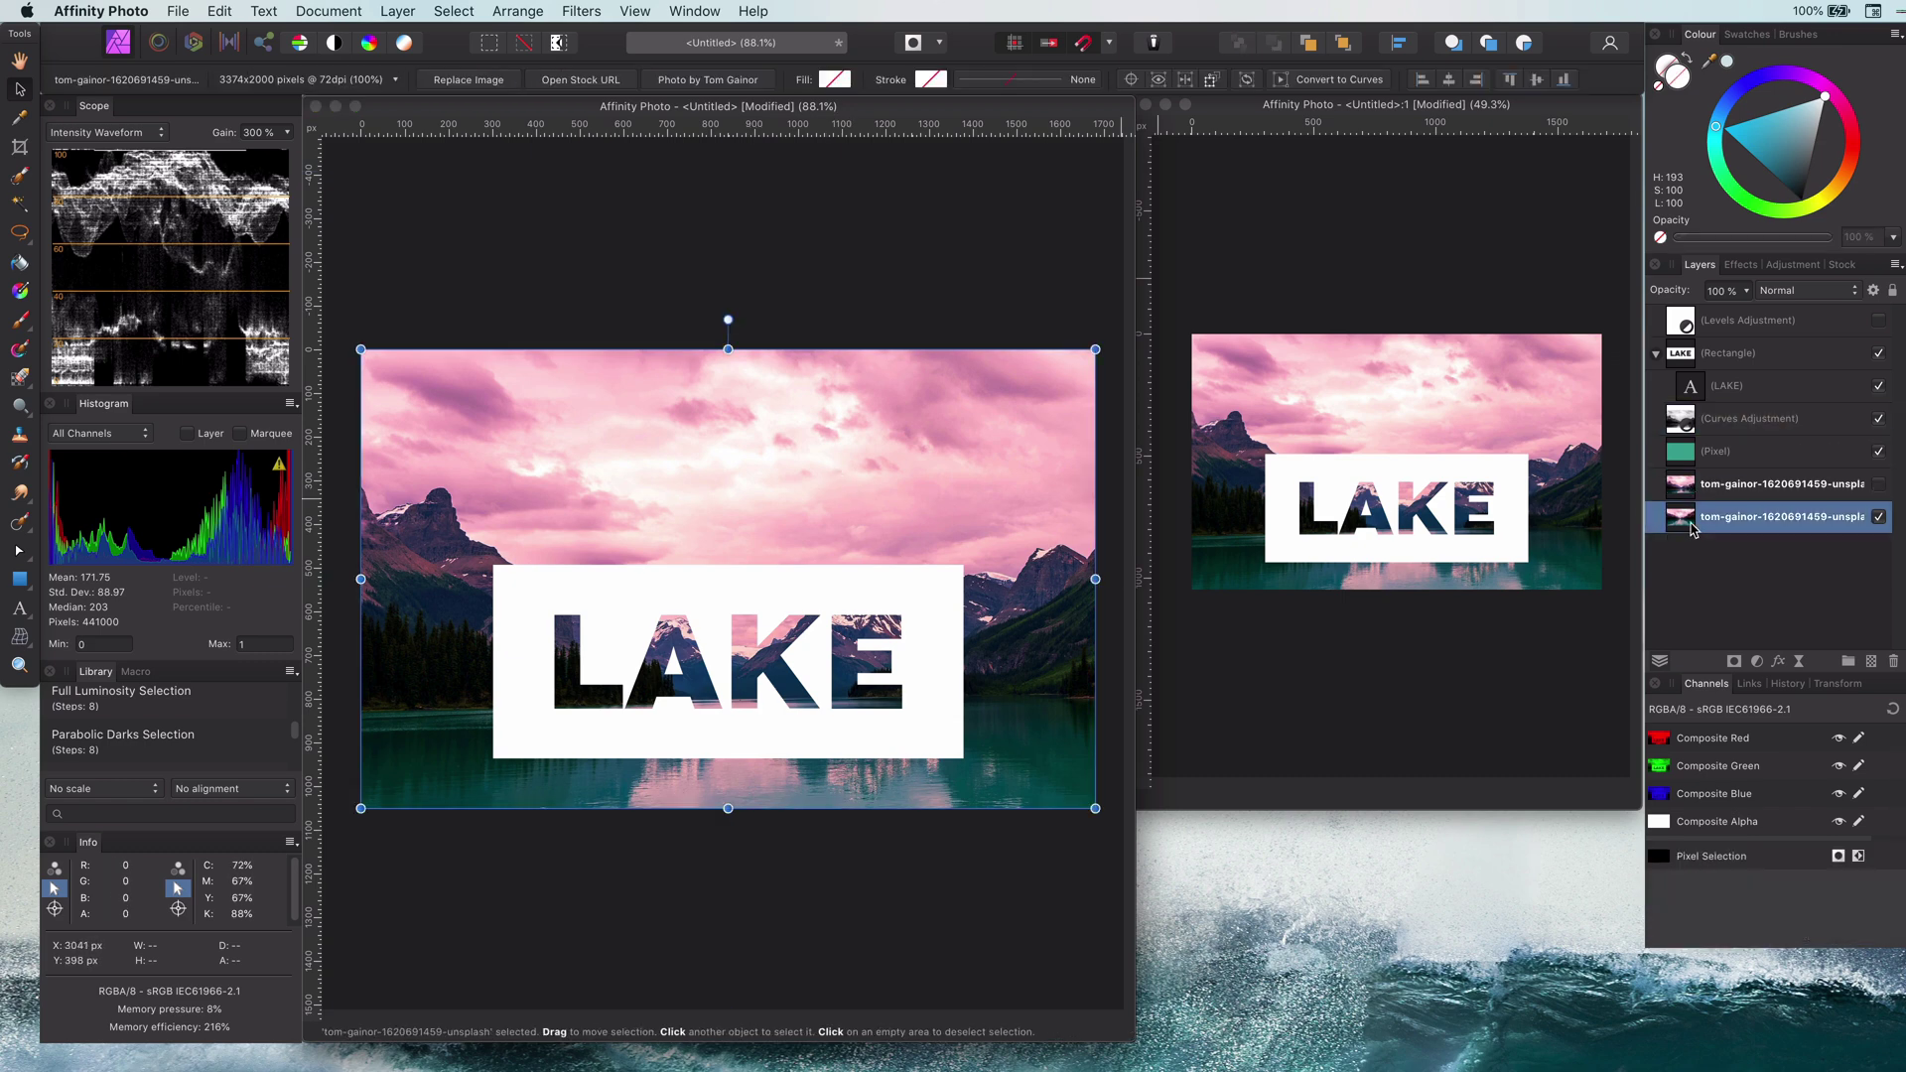
{"action": "left_click", "coordinate": [1684, 523], "text": "alt+super"}
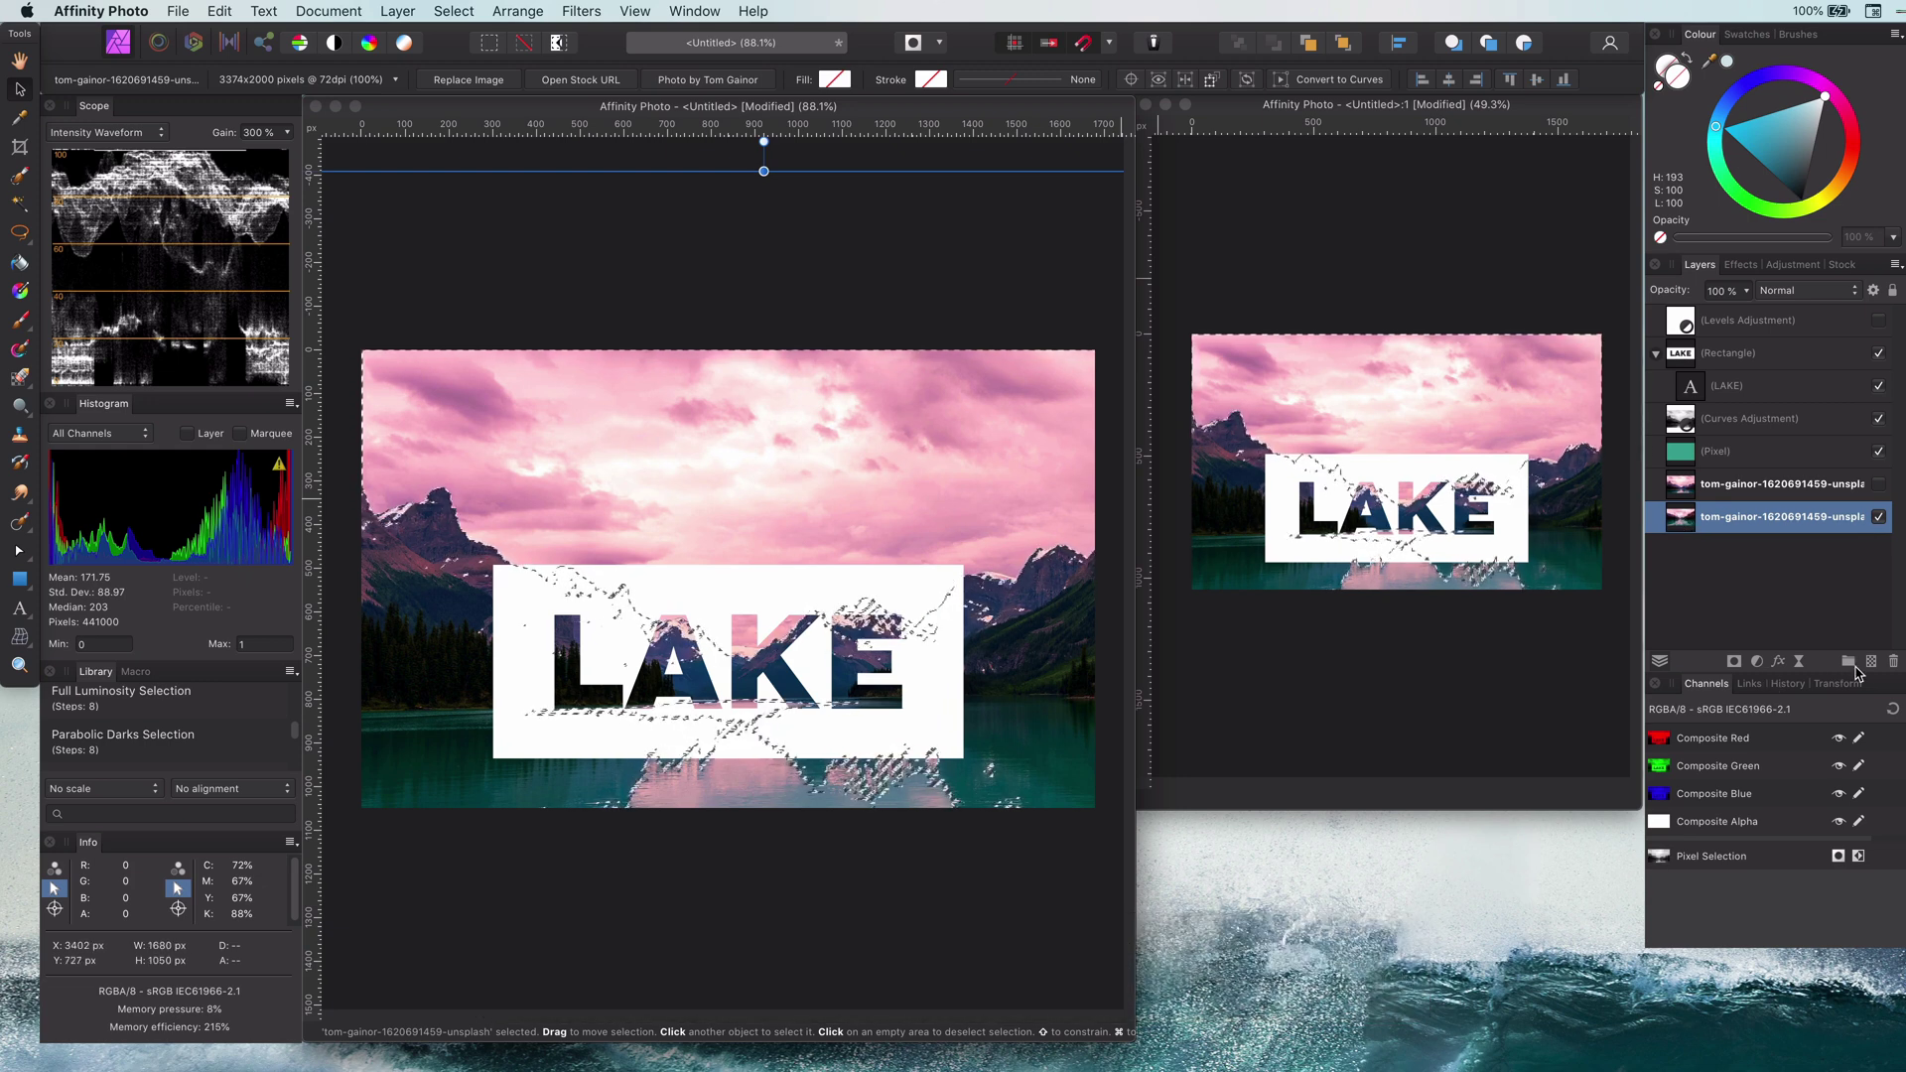
- Add a Curves adjustment masked by the luminosity selection, isolate its mask in the main view, and deselect
{"action": "left_click", "coordinate": [1756, 665]}
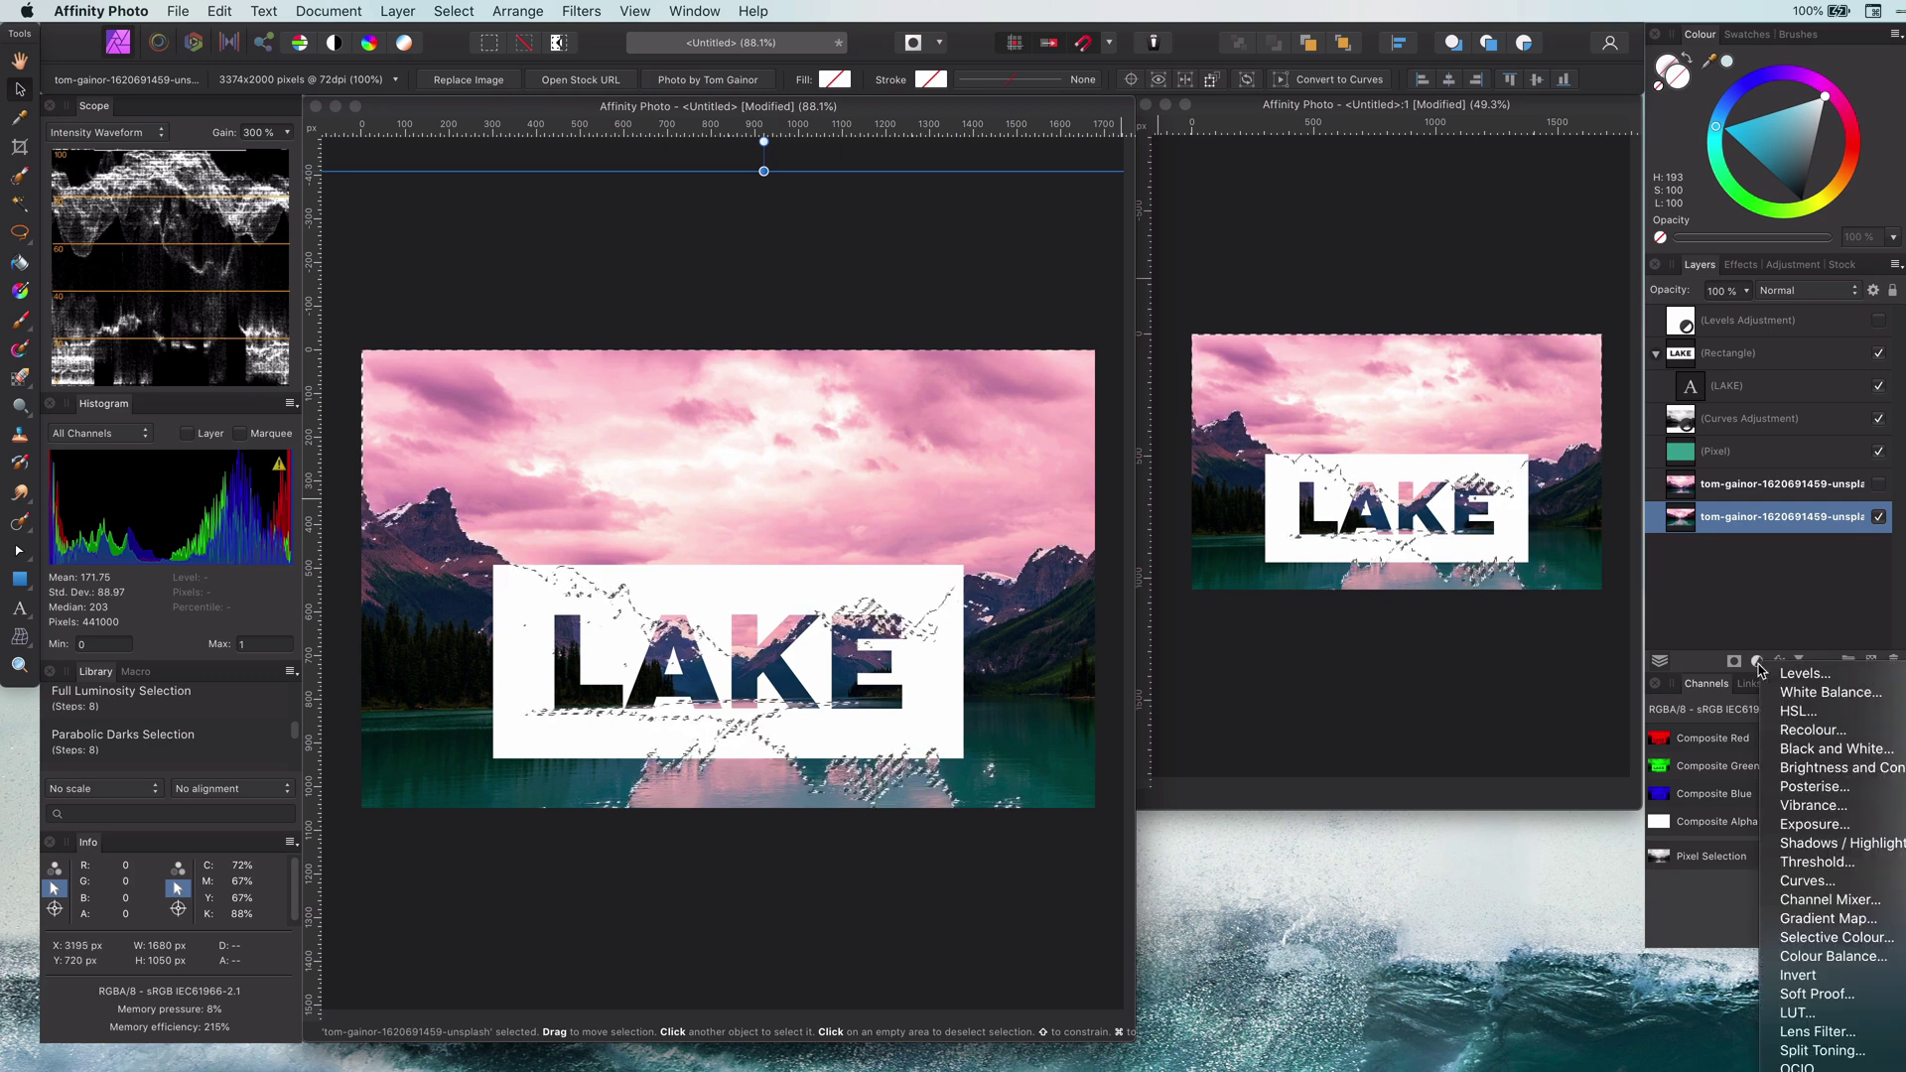
{"action": "left_click", "coordinate": [1806, 881]}
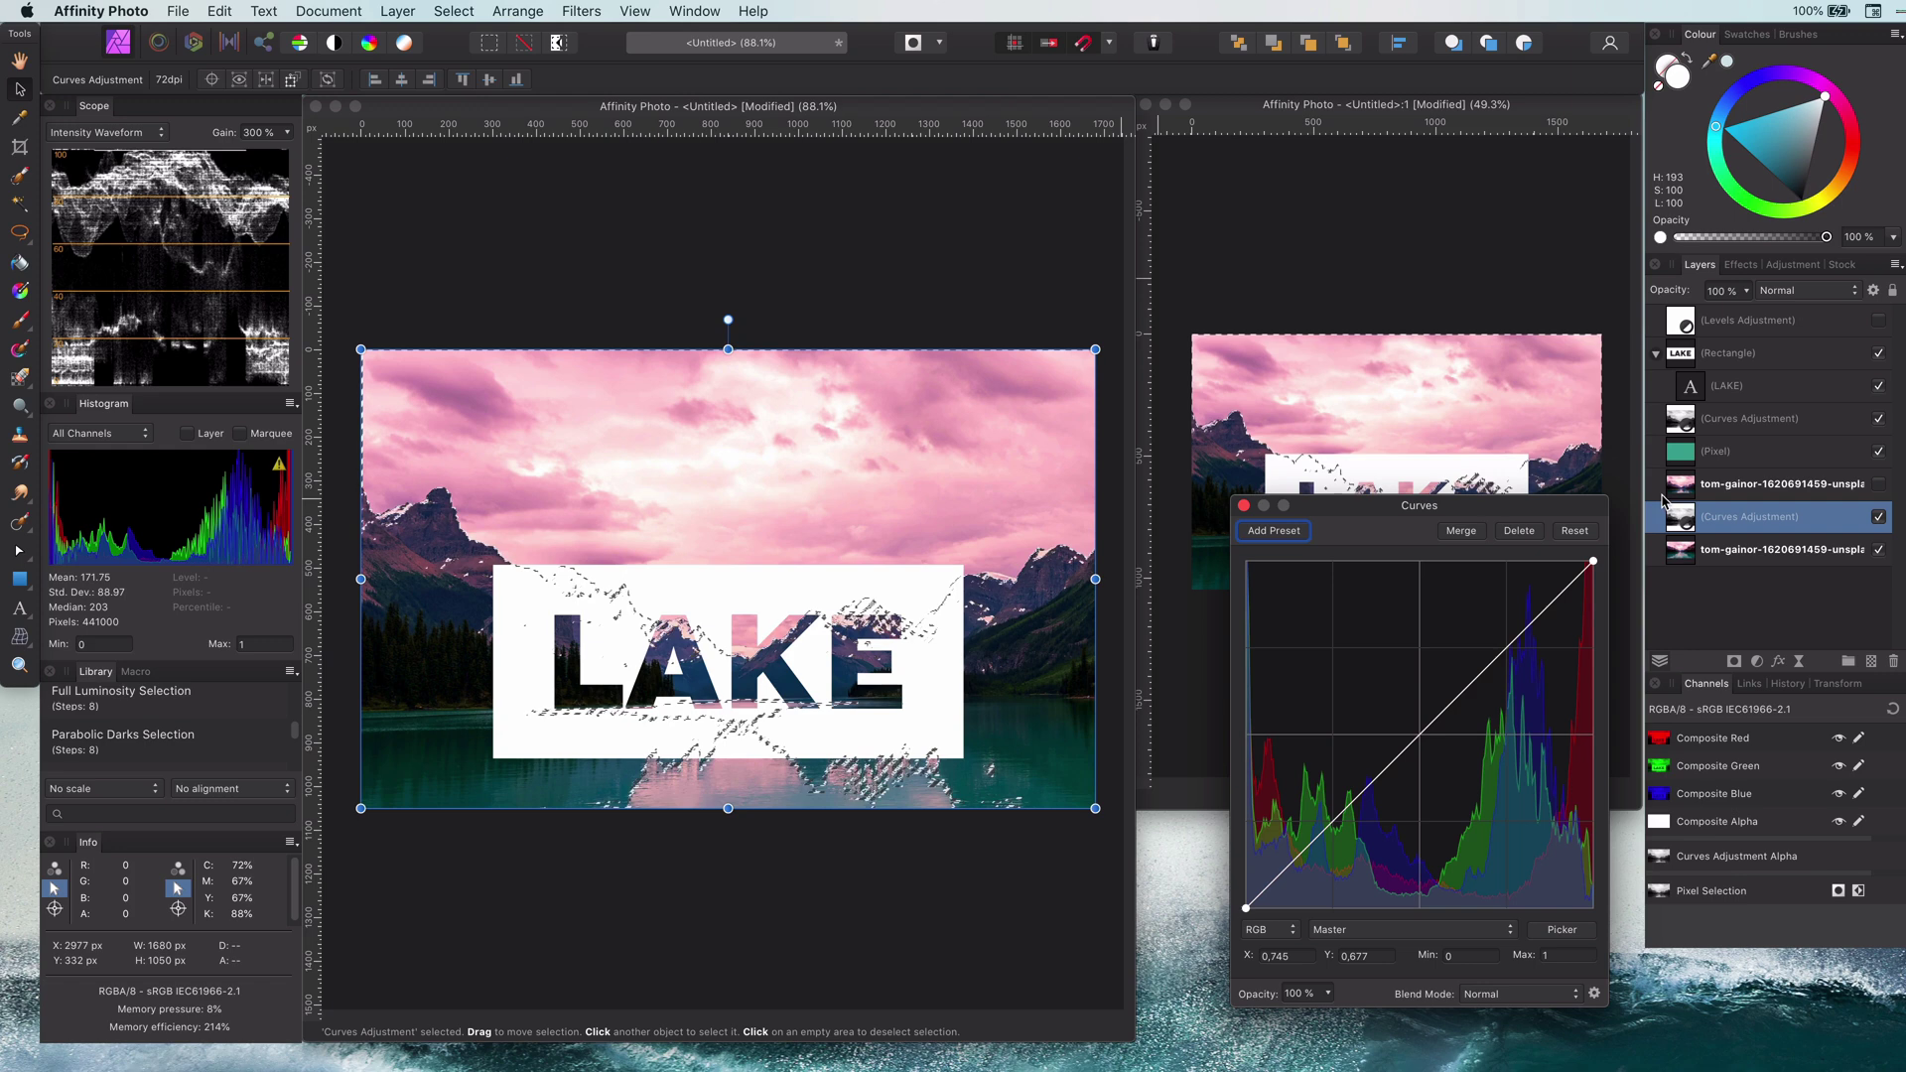
{"action": "left_click", "coordinate": [1685, 517], "text": "alt"}
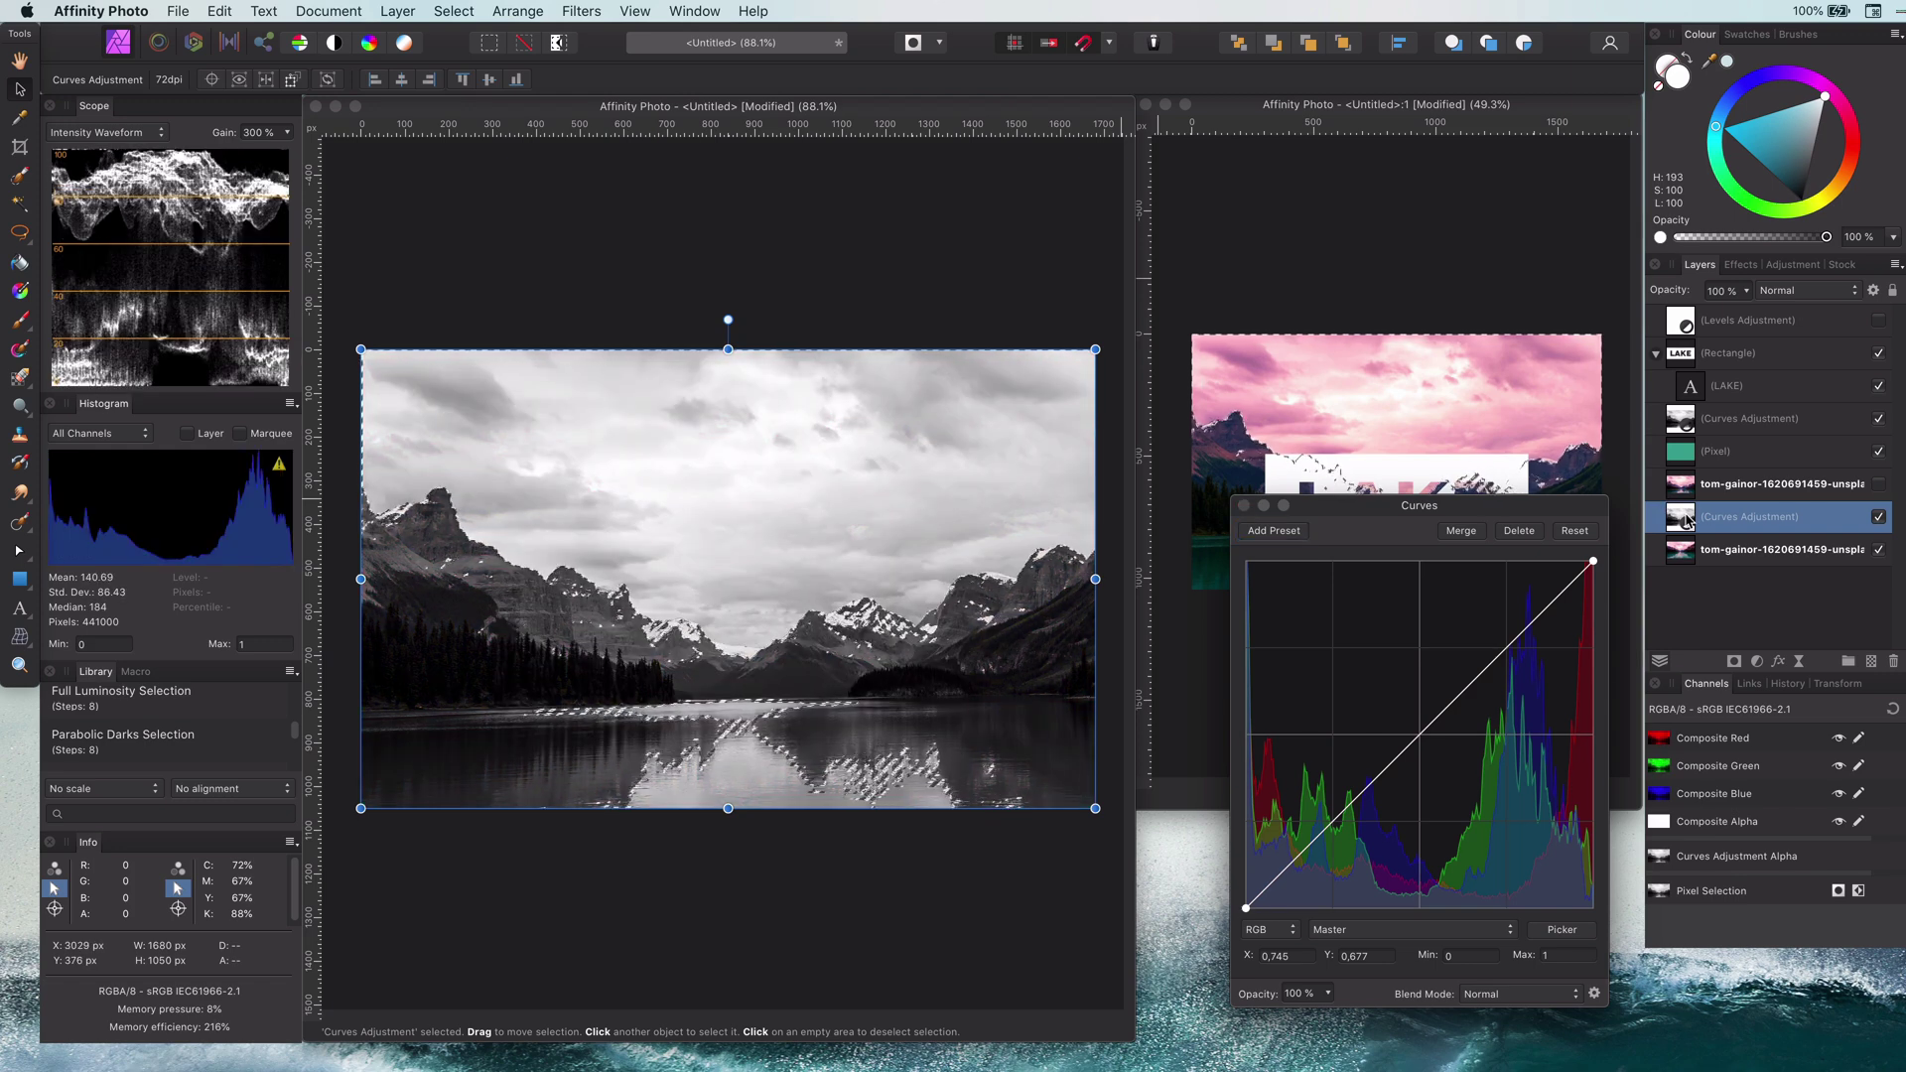
{"action": "left_click", "coordinate": [1334, 817]}
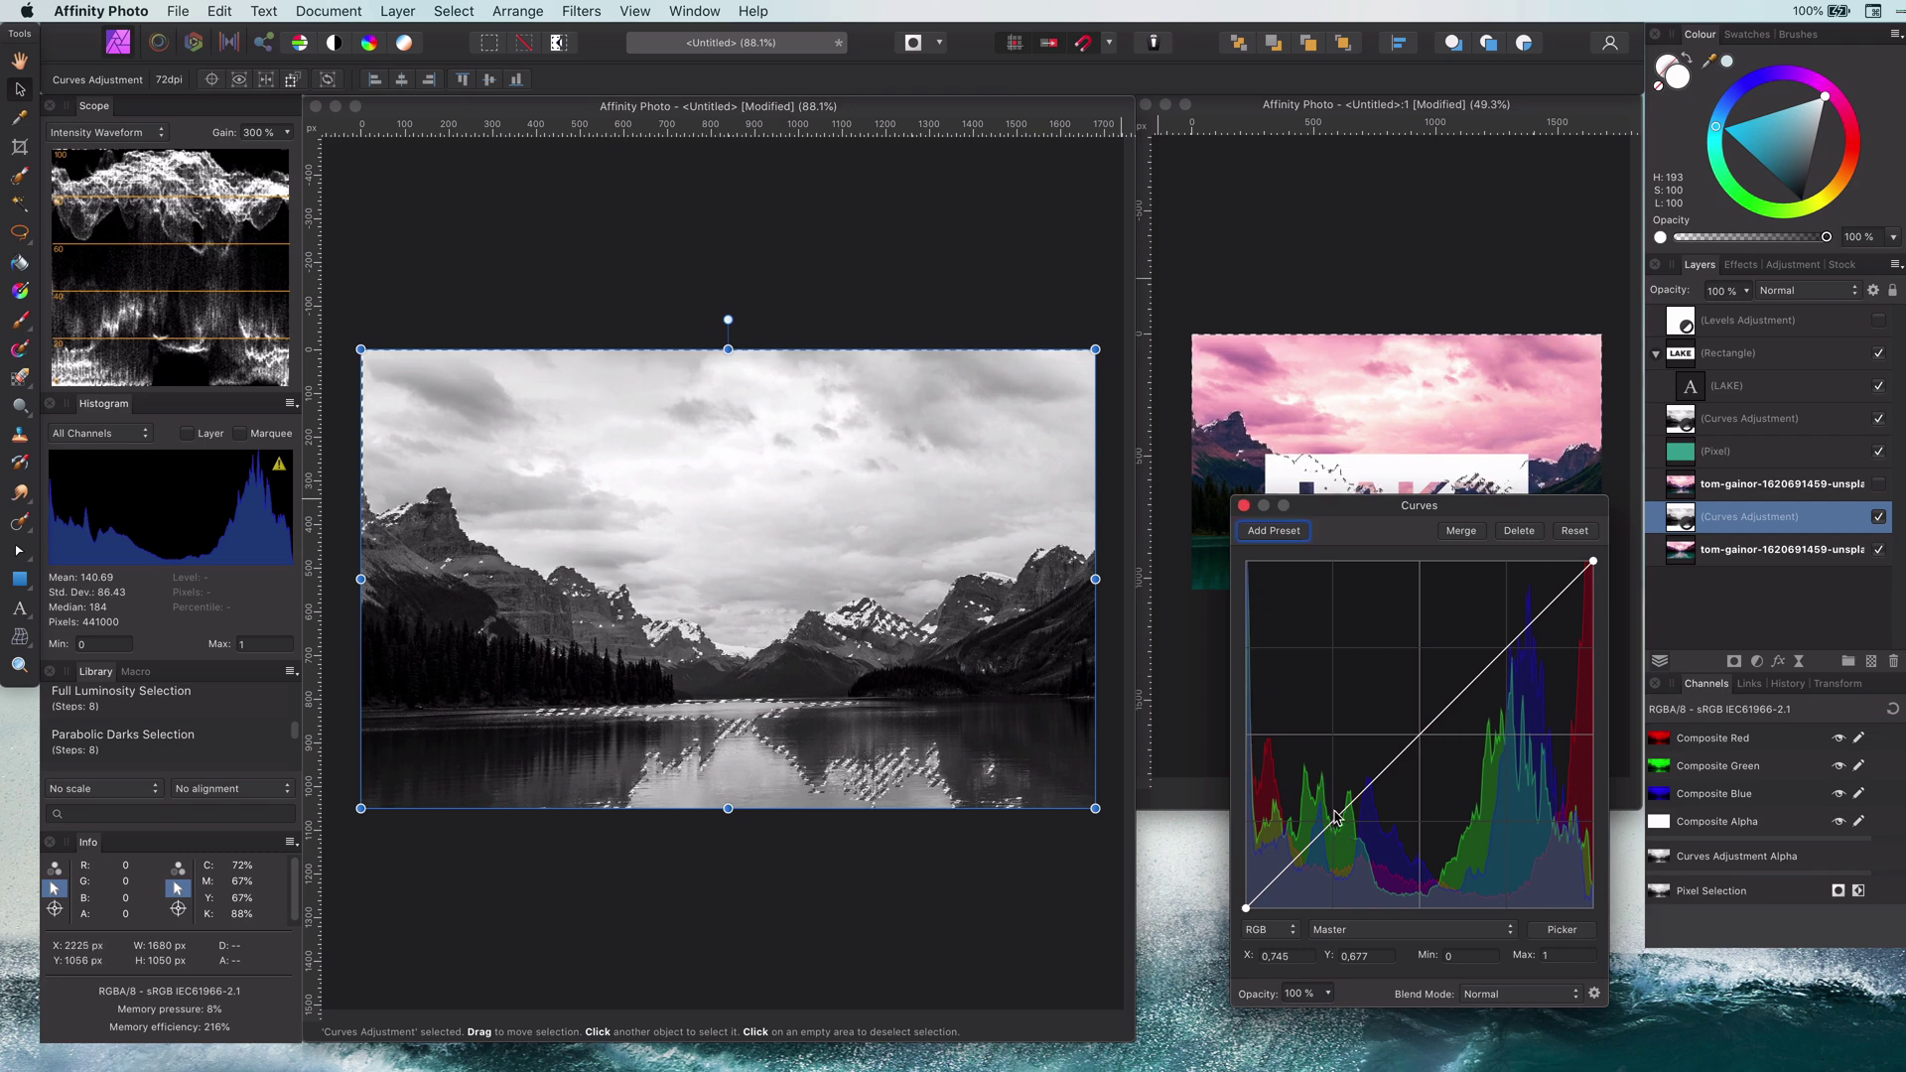
{"action": "key", "text": "super+d"}
- Bend the new adjustment's Master curve downwards to darken the masked tones, placing a point at about X 0.363, Y 0.2
{"action": "mouse_move", "coordinate": [1337, 817]}
{"action": "left_mouse_down"}
{"action": "mouse_move", "coordinate": [1352, 862]}
{"action": "mouse_move", "coordinate": [1357, 825]}
{"action": "mouse_move", "coordinate": [1373, 859]}
{"action": "mouse_move", "coordinate": [1359, 820]}
{"action": "left_mouse_up"}
{"action": "left_click_drag", "start_coordinate": [1358, 531], "coordinate": [1251, 503]}
{"action": "scroll", "coordinate": [1370, 467], "scroll_direction": "down", "scroll_amount": 3}
{"action": "left_click_drag", "start_coordinate": [1275, 819], "coordinate": [1287, 837]}
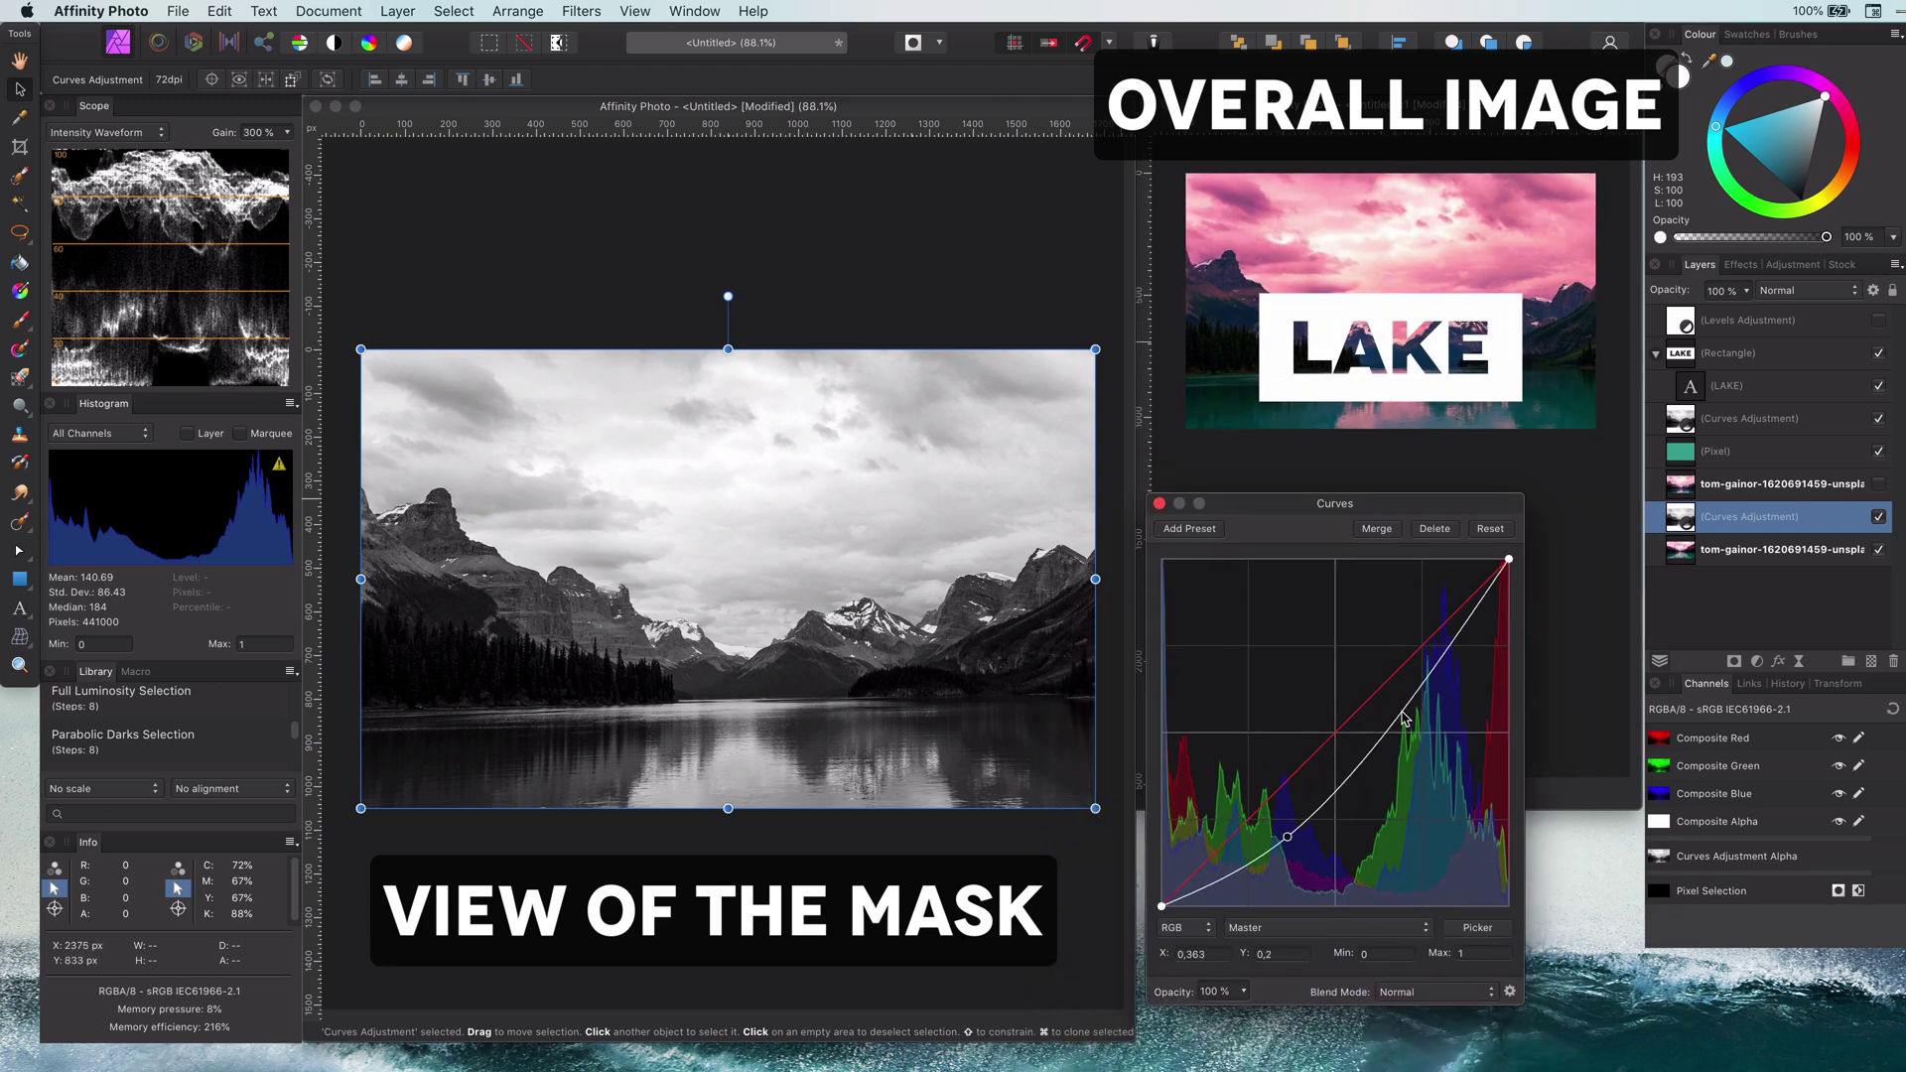
{"action": "left_click_drag", "start_coordinate": [1401, 710], "coordinate": [1342, 776]}
- Adjust a single colour channel in the Curves adjustment to shift the pink sky towards red, and close its settings
{"action": "left_click", "coordinate": [1344, 928]}
{"action": "left_click", "coordinate": [1325, 971]}
{"action": "left_click", "coordinate": [1243, 972]}
{"action": "left_click", "coordinate": [1159, 504]}
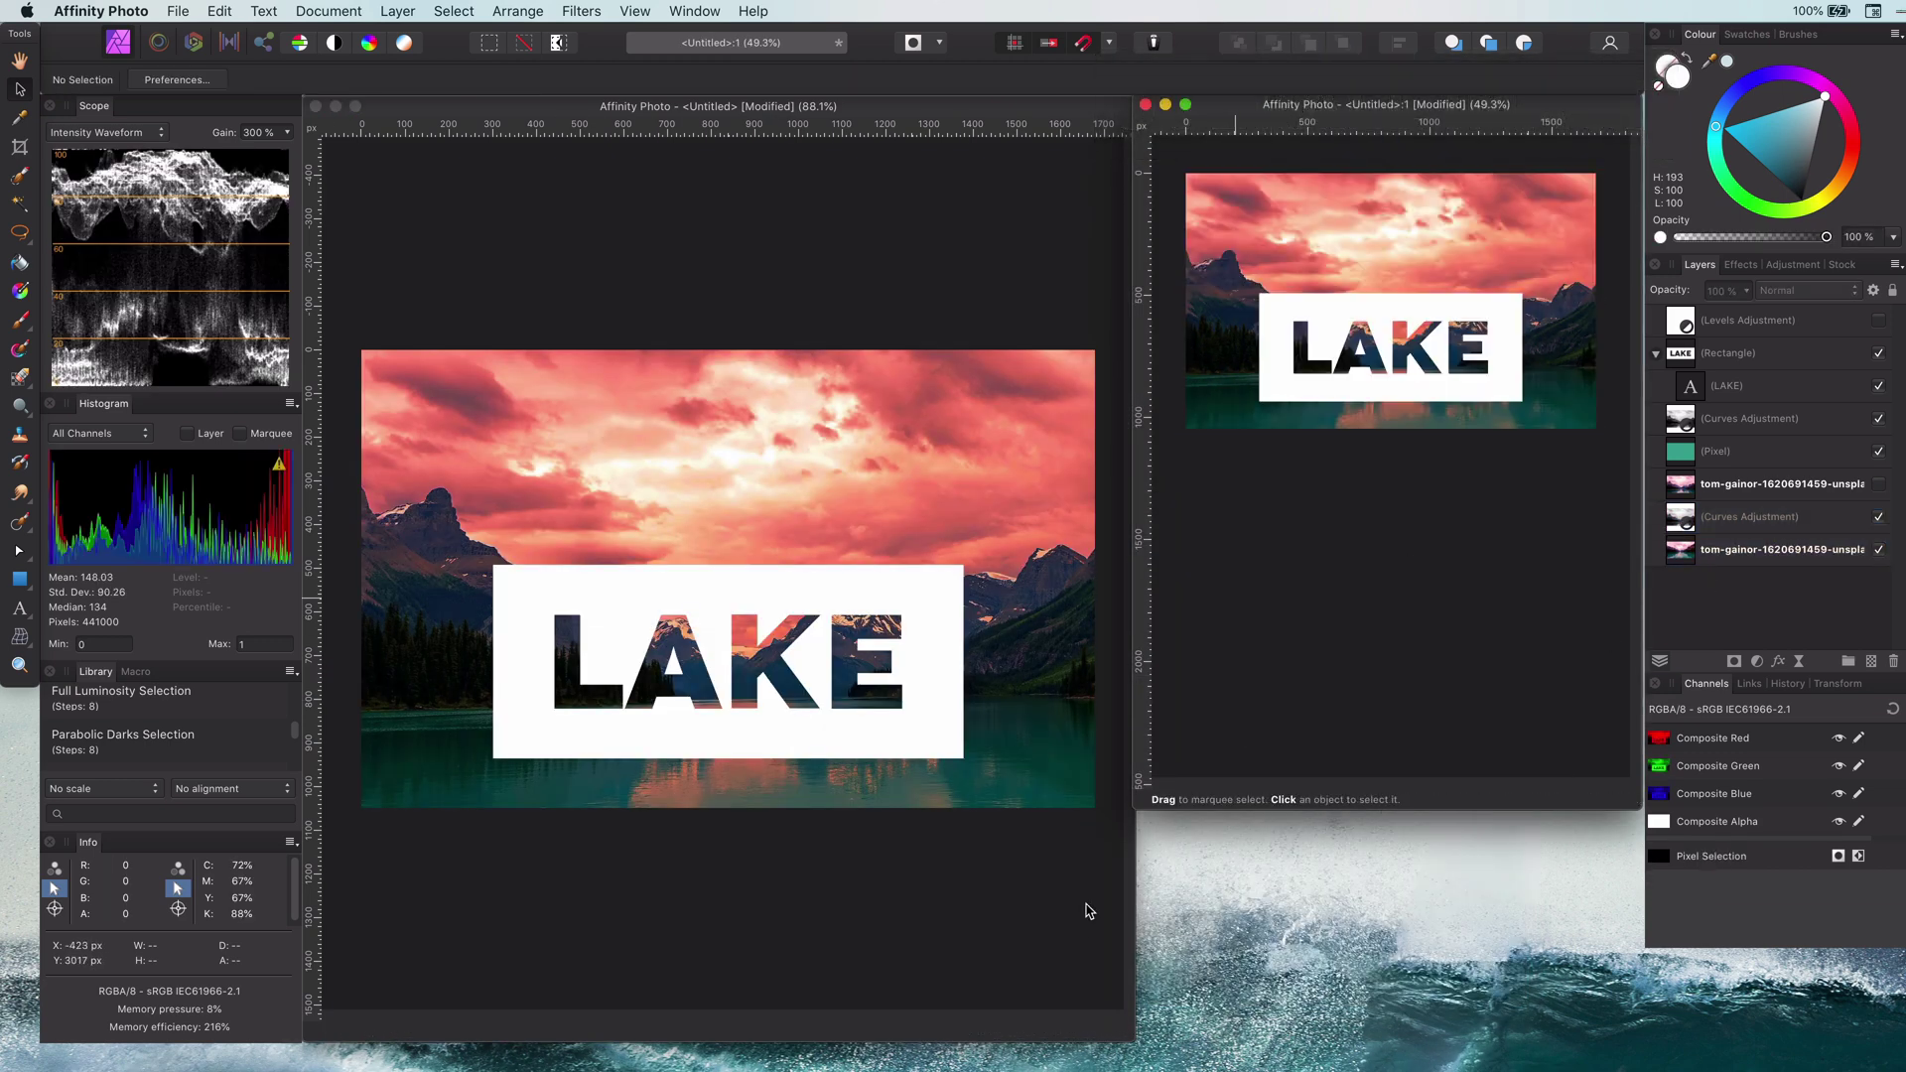
- Hide the Rectangle layer containing the LAKE text and select the bottom photo layer
{"action": "left_click", "coordinate": [1747, 353]}
{"action": "left_click", "coordinate": [1878, 352]}
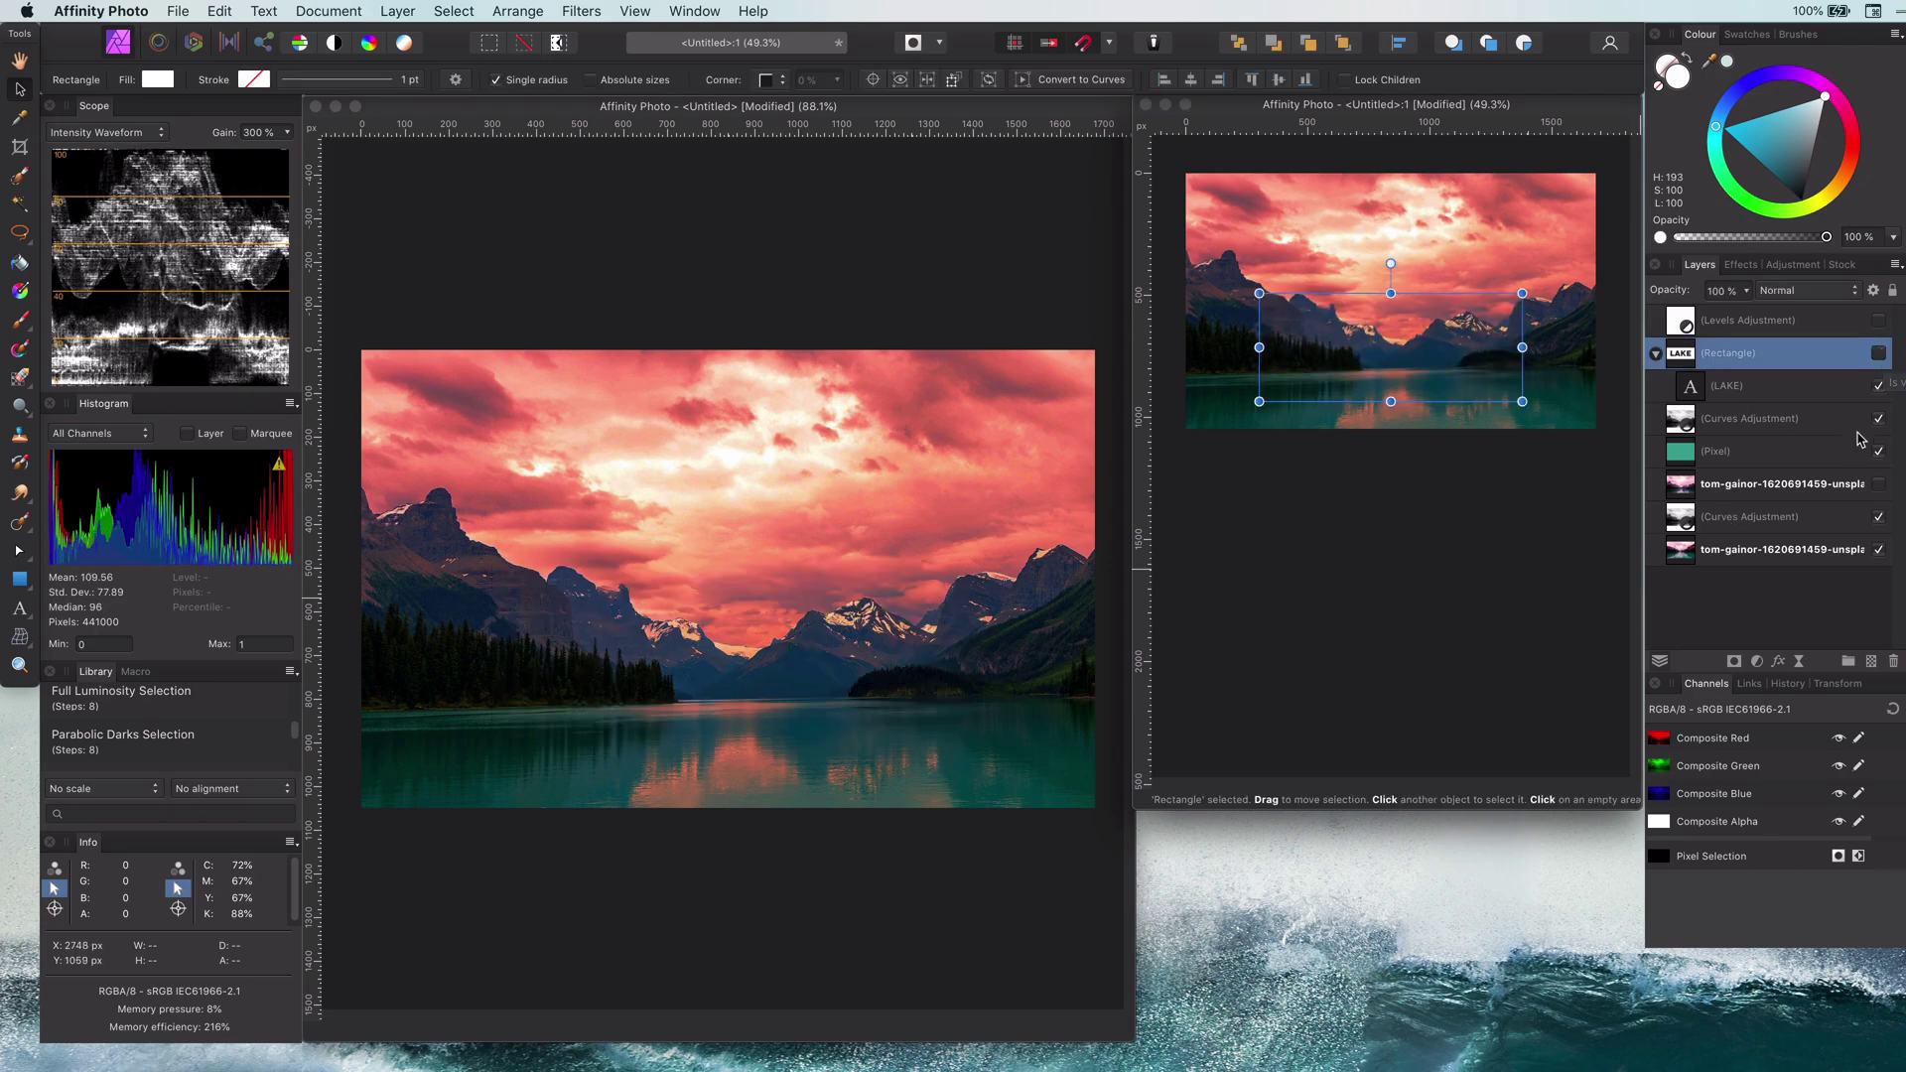
{"action": "left_click", "coordinate": [547, 695]}
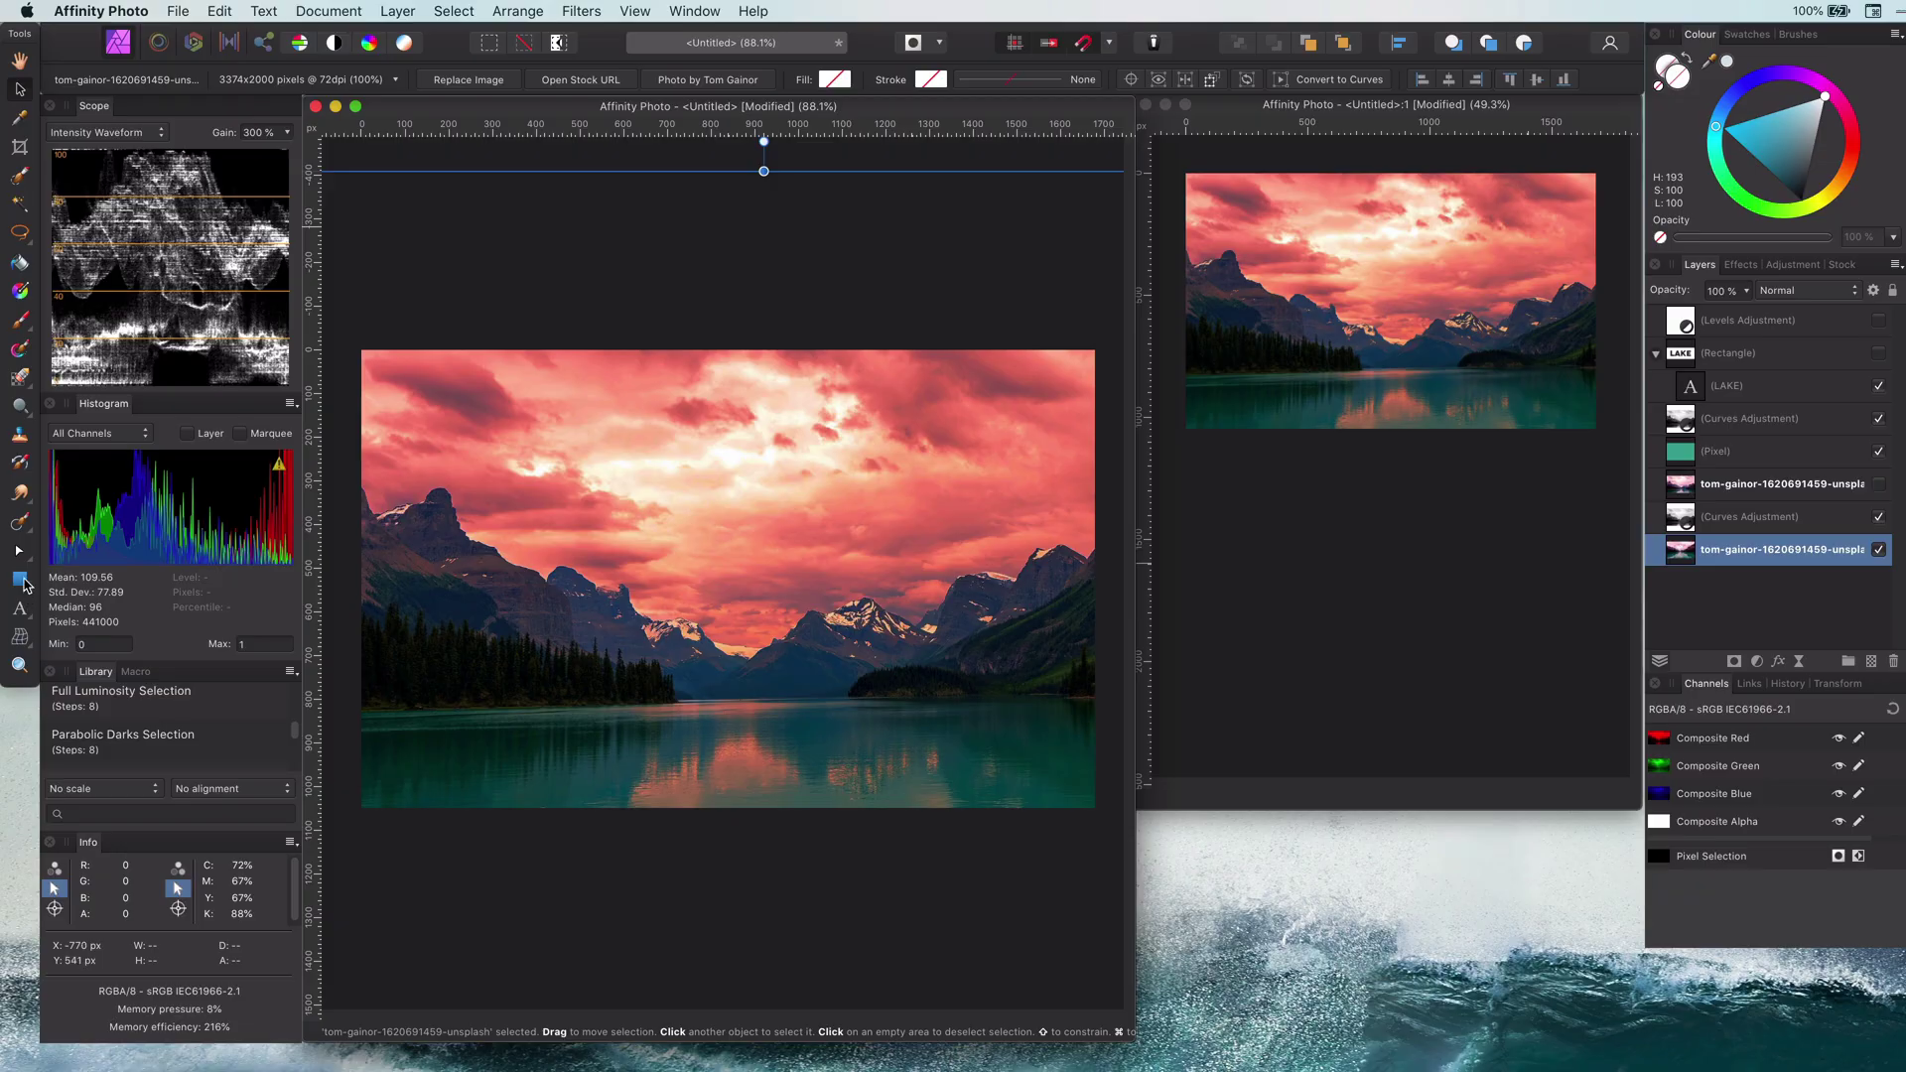
- Straighten the photo with the Crop tool by tracing a line along the far shoreline, and apply the crop
{"action": "left_click", "coordinate": [20, 148]}
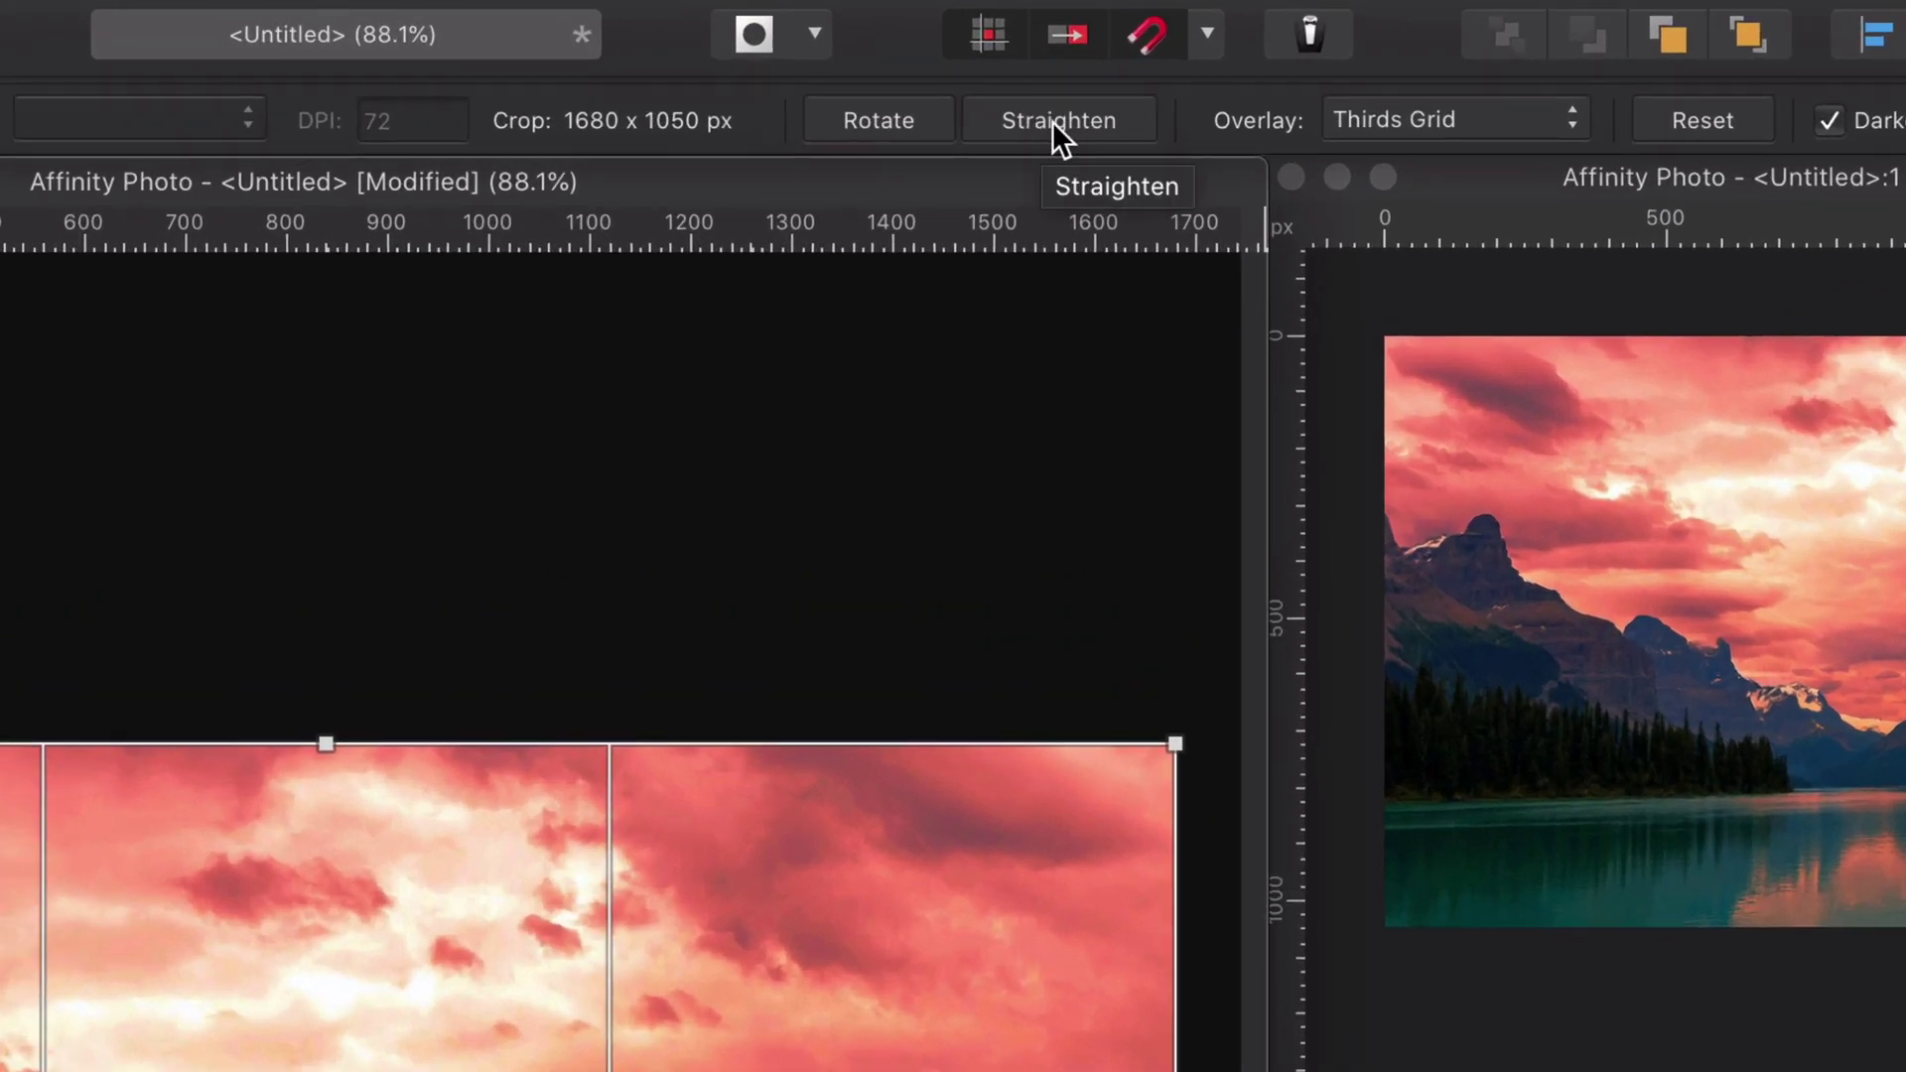
{"action": "left_click", "coordinate": [1053, 123]}
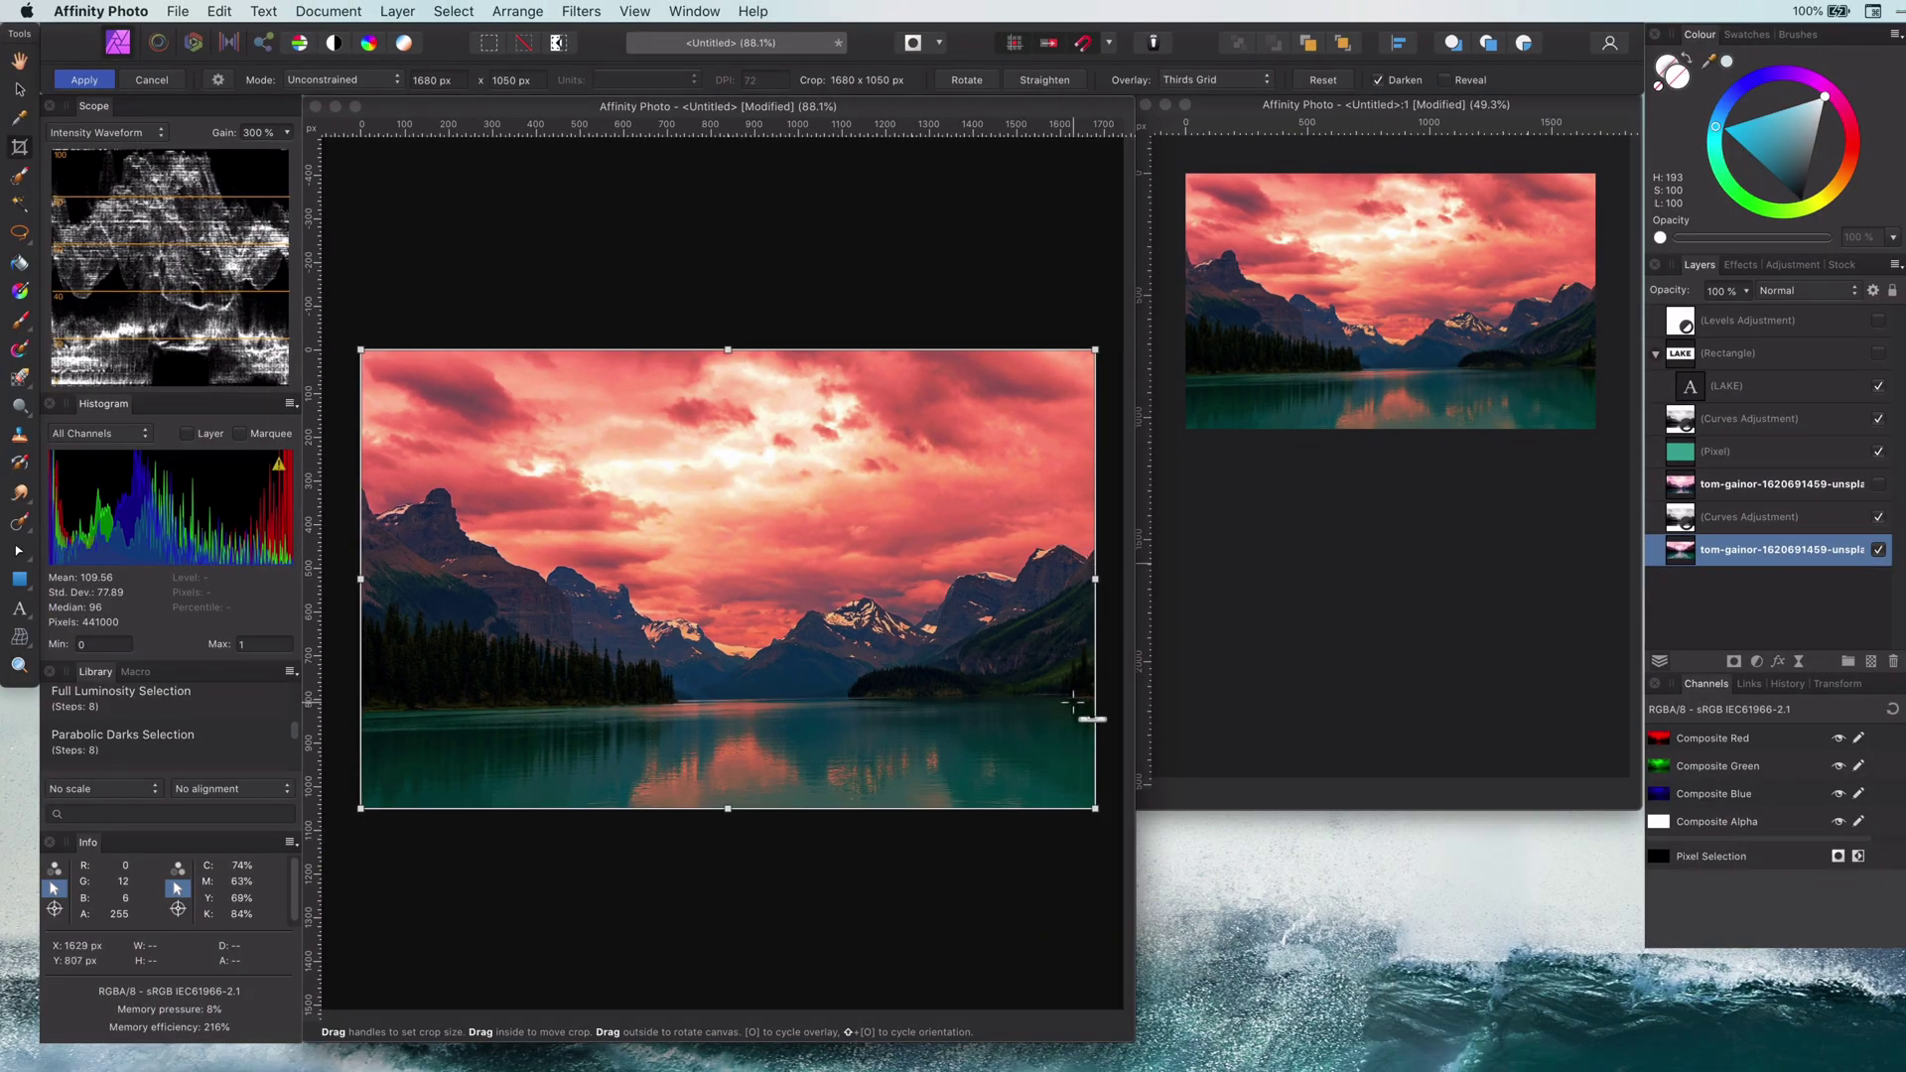
{"action": "left_click_drag", "start_coordinate": [1073, 702], "coordinate": [621, 708]}
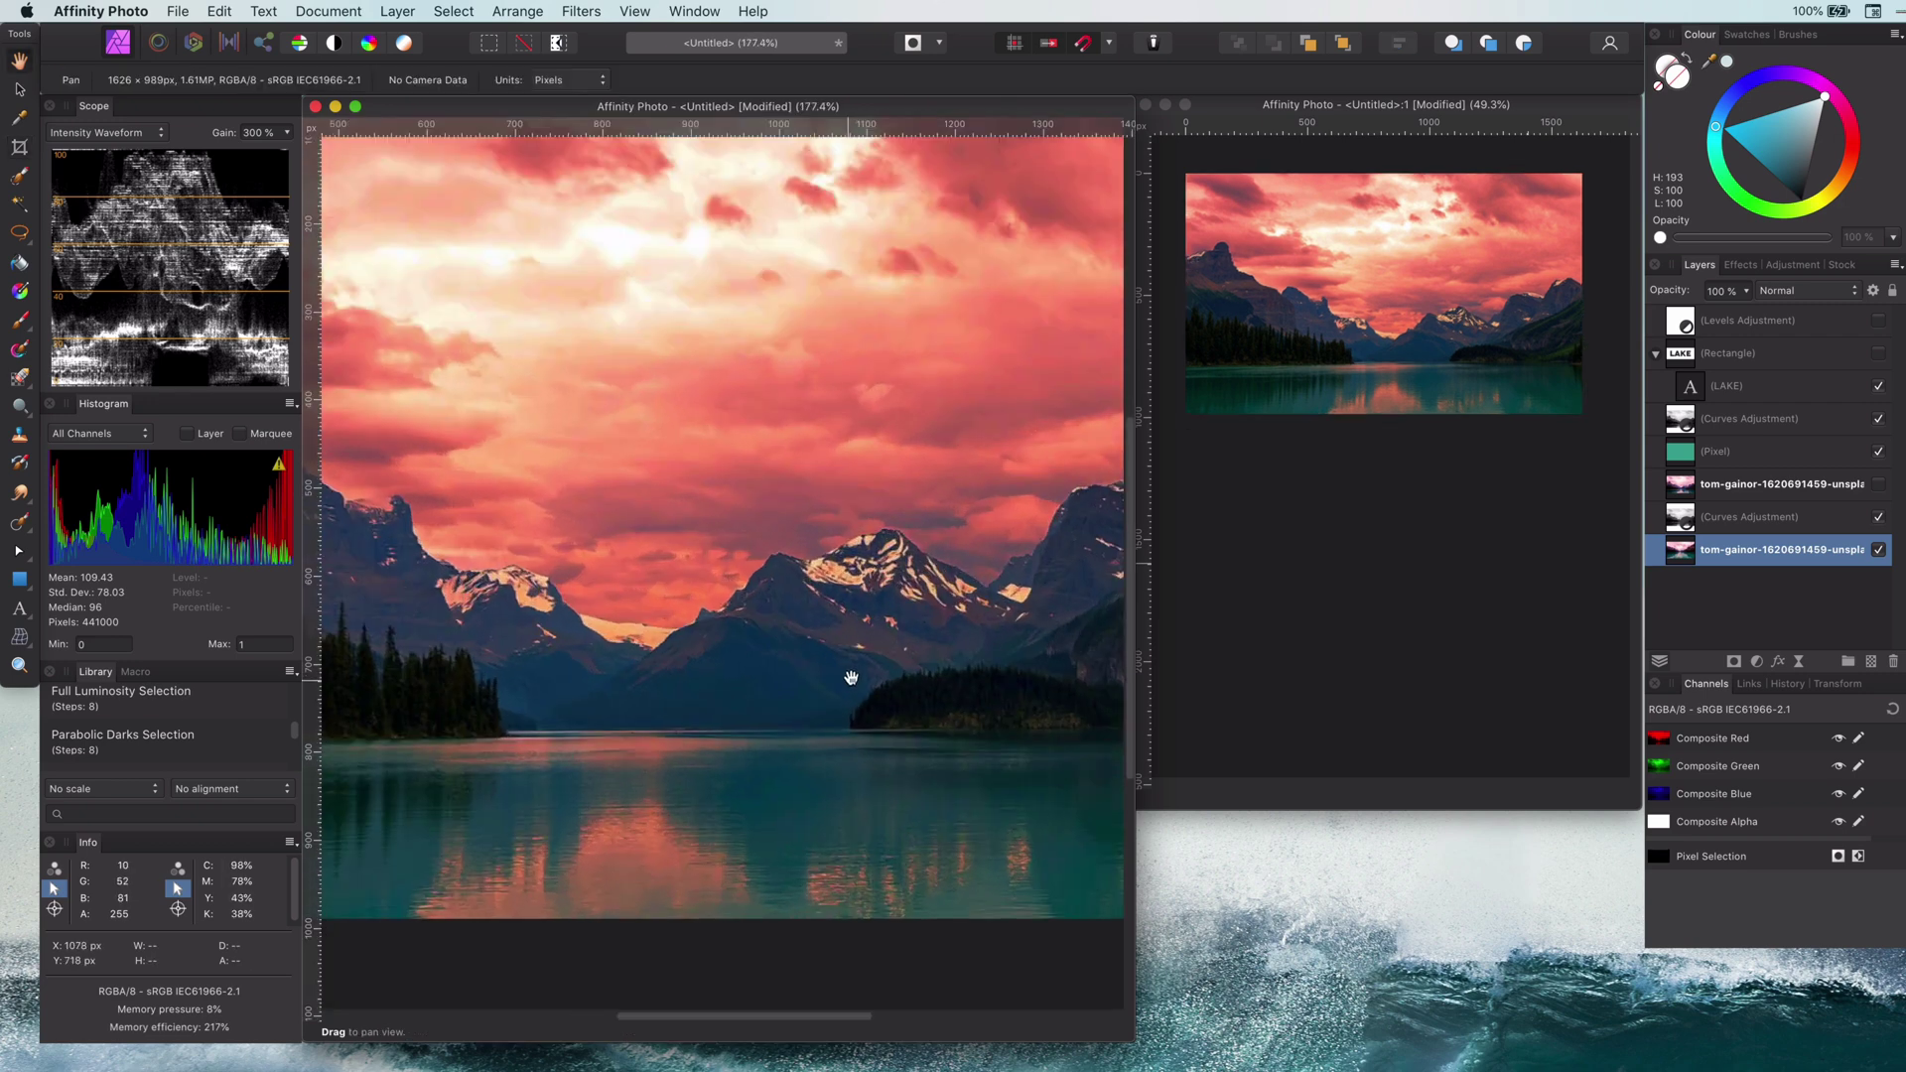
{"action": "scroll", "coordinate": [851, 678], "scroll_direction": "down", "scroll_amount": 4}
{"action": "mouse_move", "coordinate": [851, 677]}
{"action": "left_mouse_down"}
{"action": "mouse_move", "coordinate": [927, 628]}
{"action": "mouse_move", "coordinate": [851, 672]}
{"action": "left_mouse_up"}
- Straighten the cropped photo again by drawing a slanted reference line across the lake from the far shore to the near water
{"action": "left_click", "coordinate": [21, 148]}
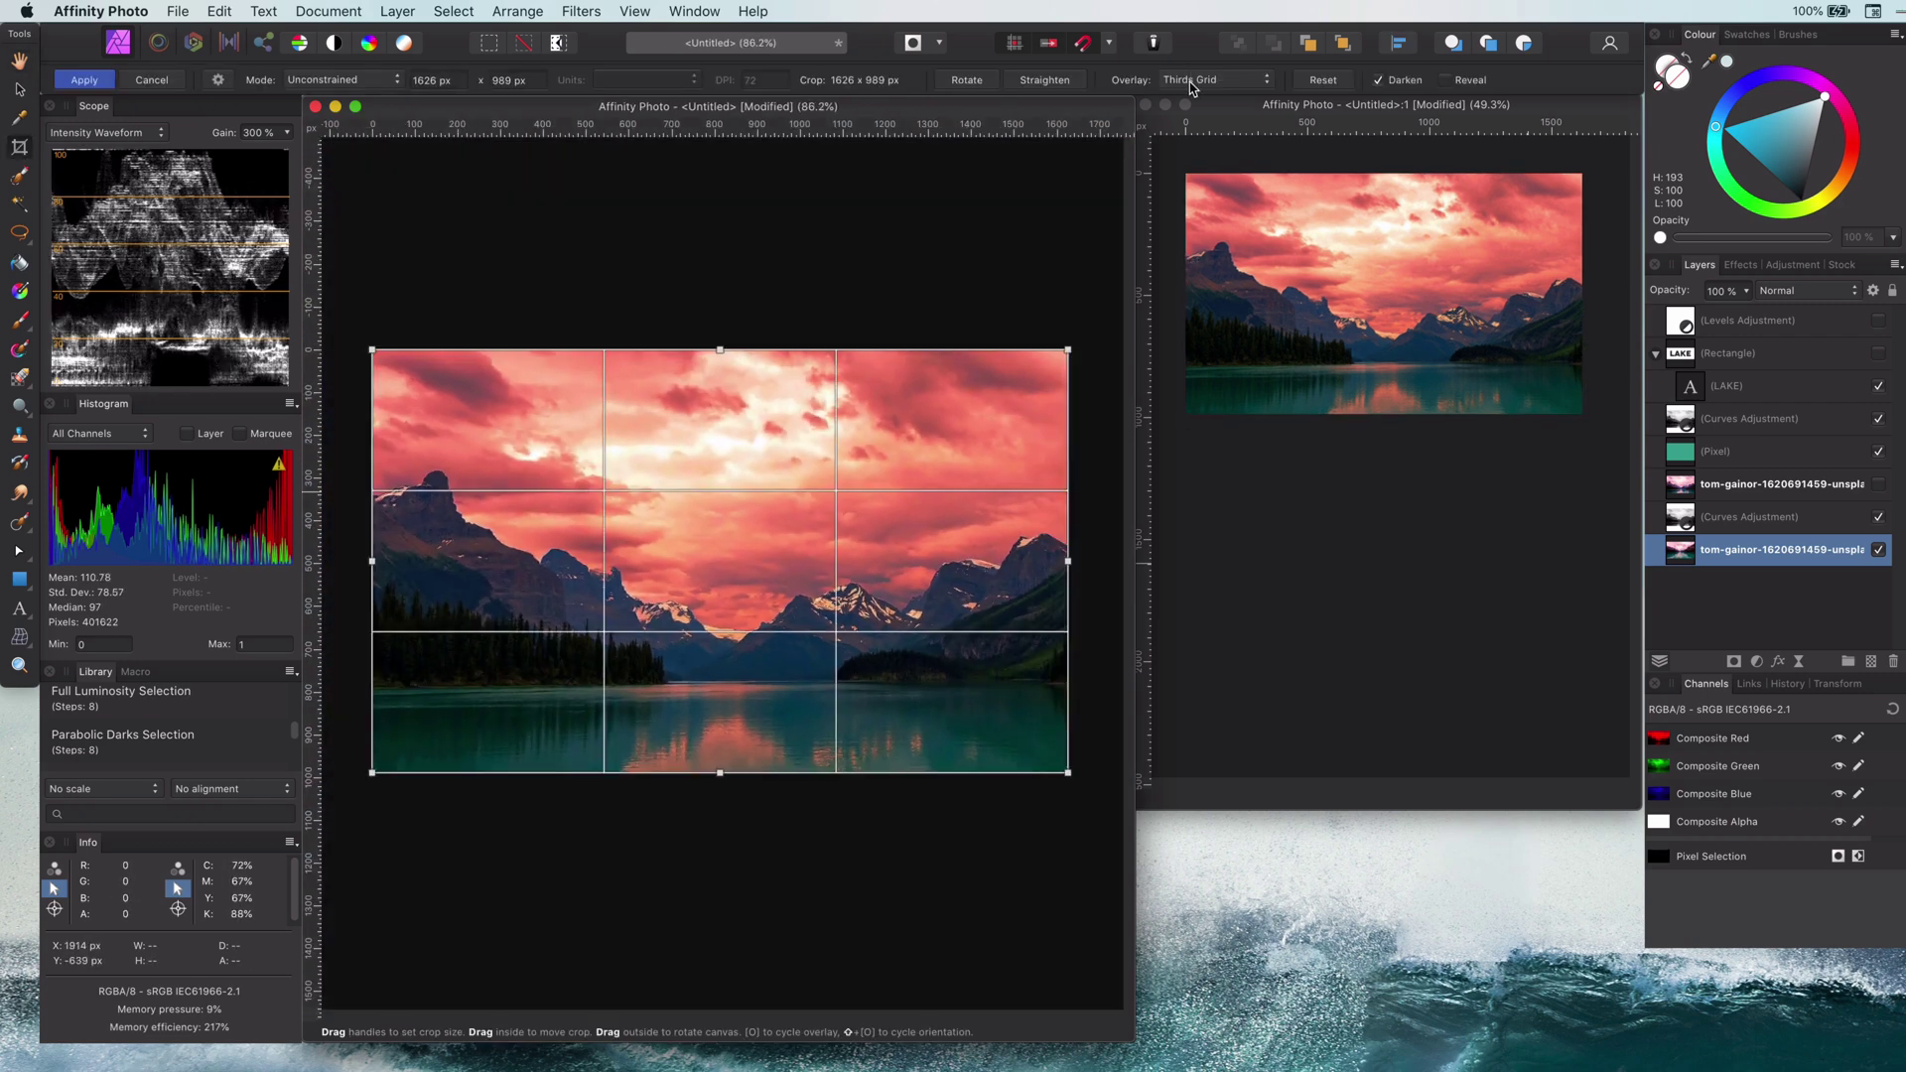
{"action": "left_click", "coordinate": [1027, 87]}
{"action": "left_click_drag", "start_coordinate": [1045, 678], "coordinate": [460, 706]}
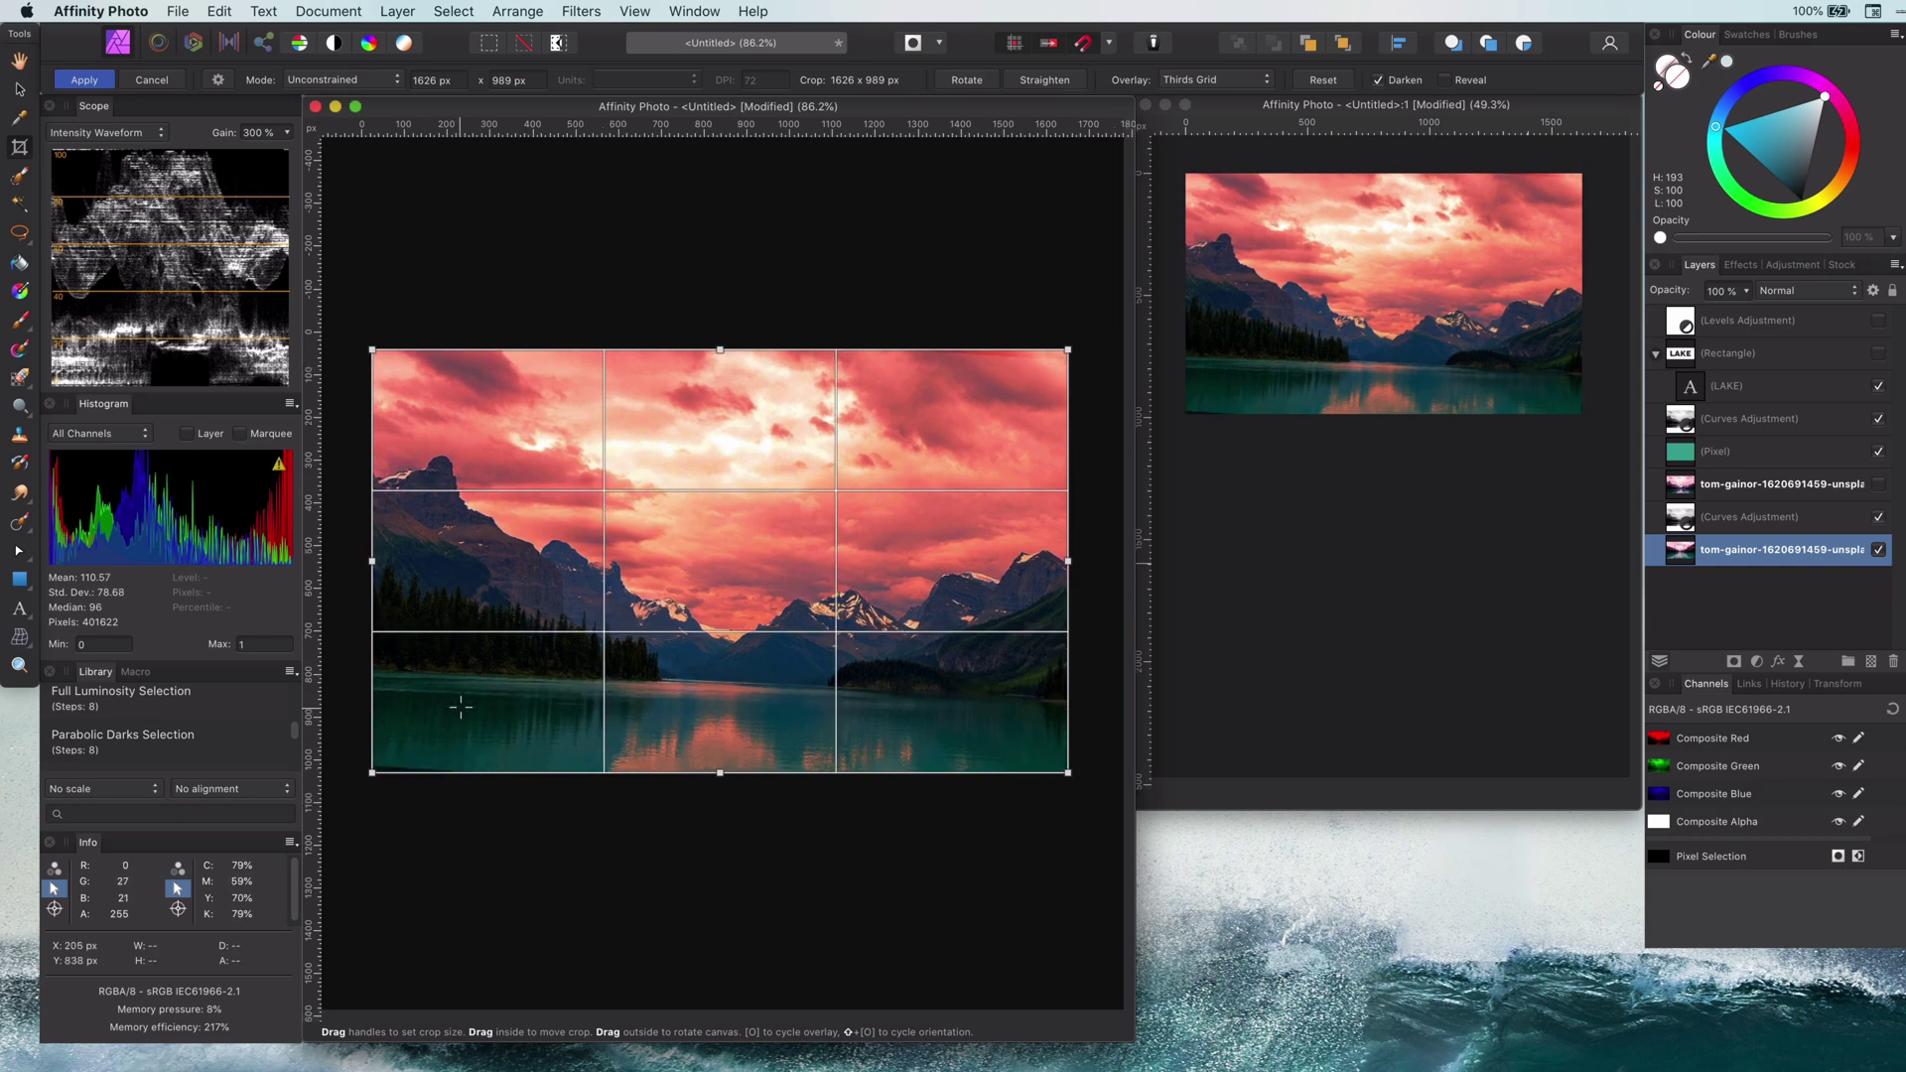